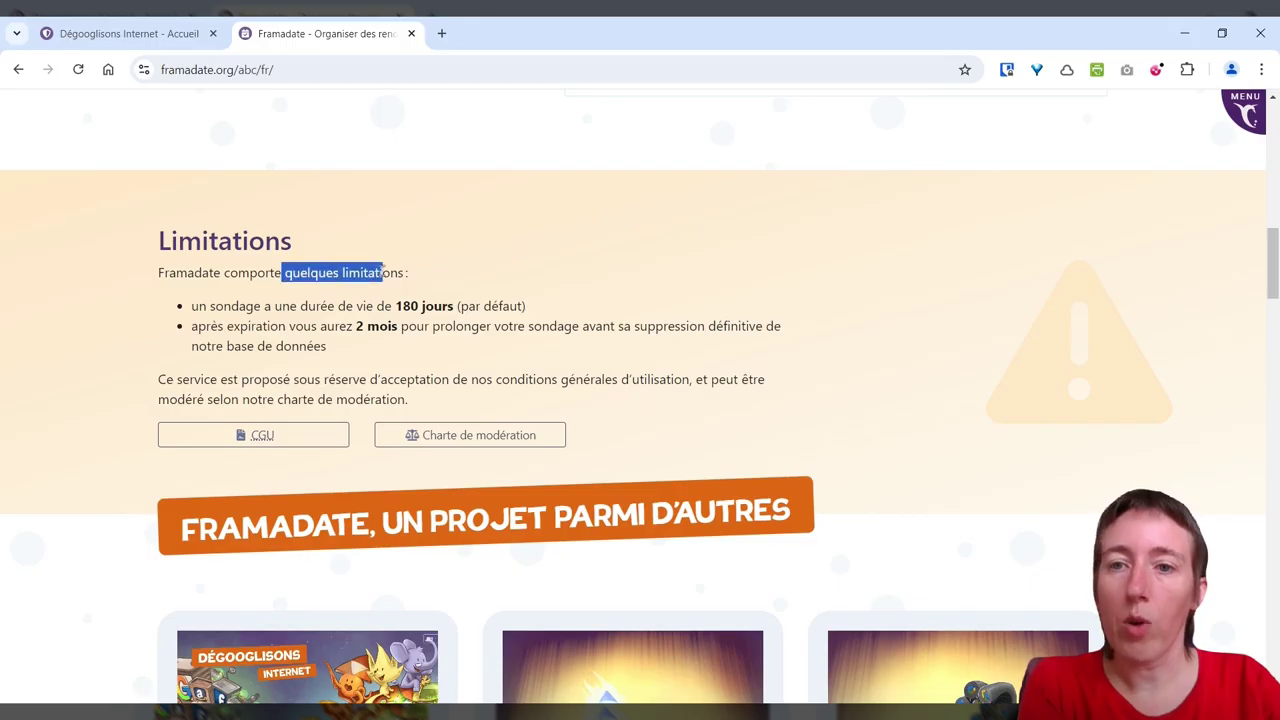
# Highlight the 180 jours poll-lifetime notice on the page
pyautogui.click(449, 272)
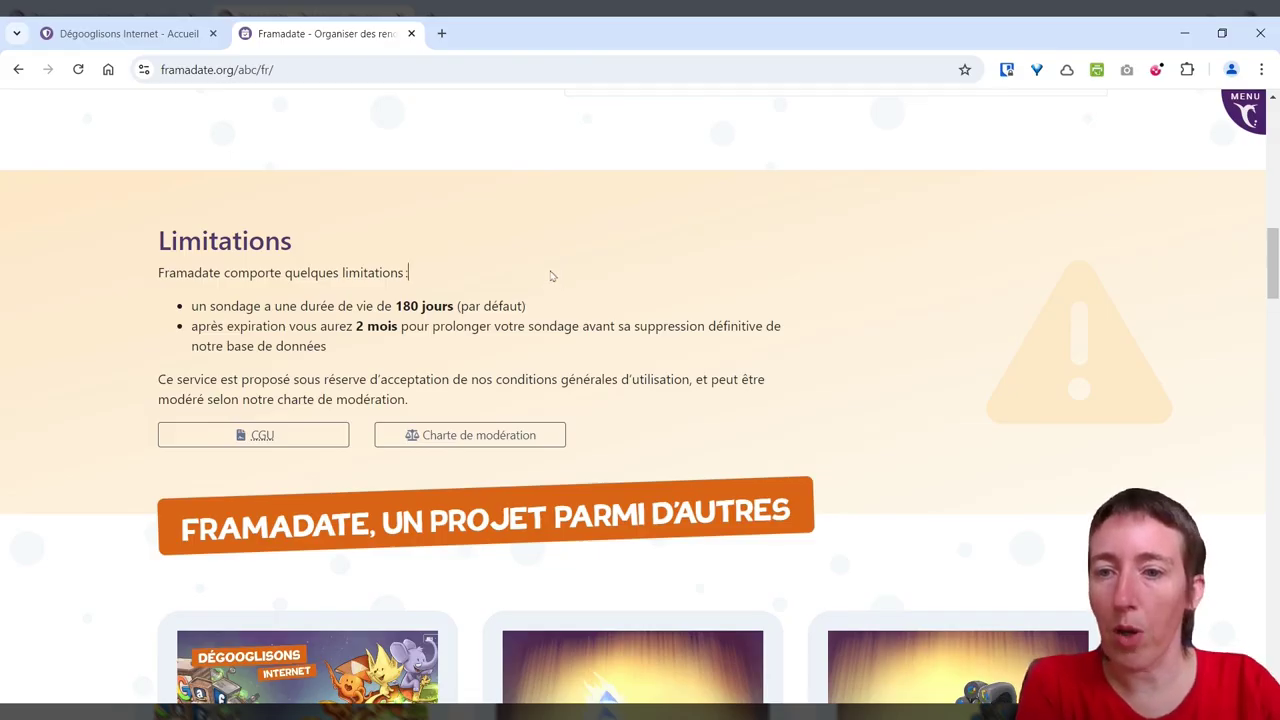
pyautogui.moveTo(397, 305); pyautogui.dragTo(457, 305)
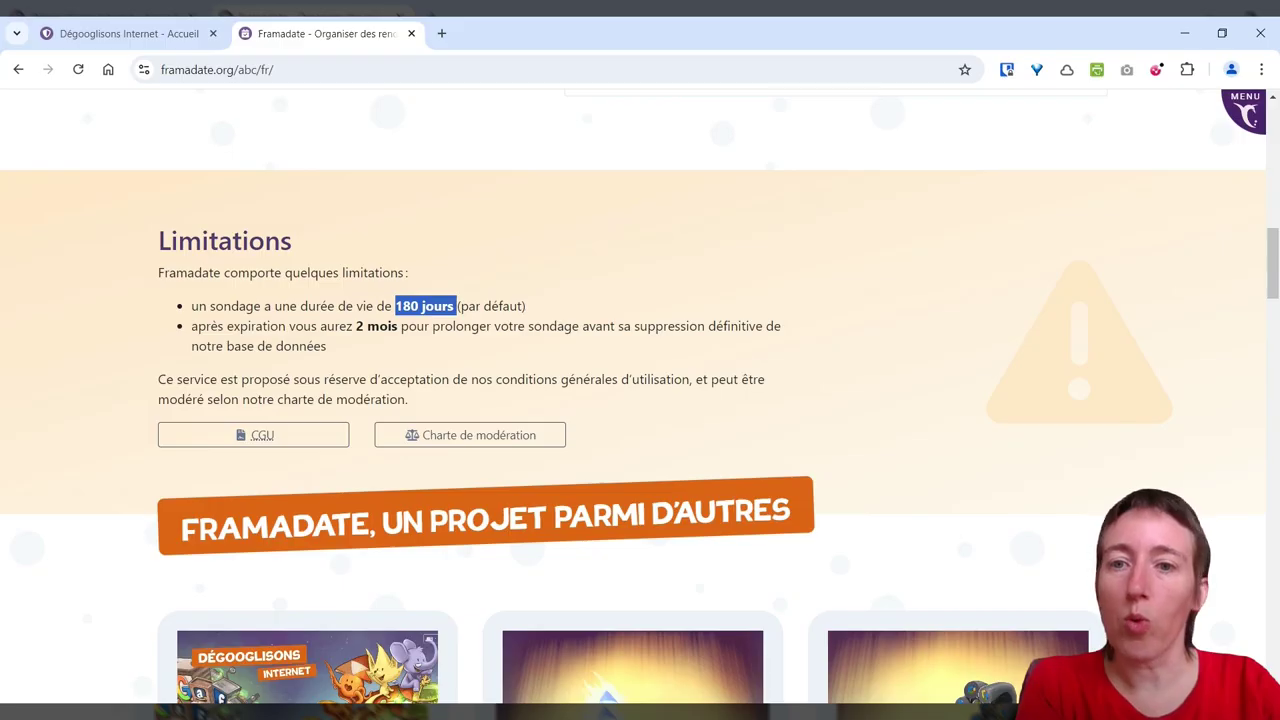
pyautogui.click(461, 305)
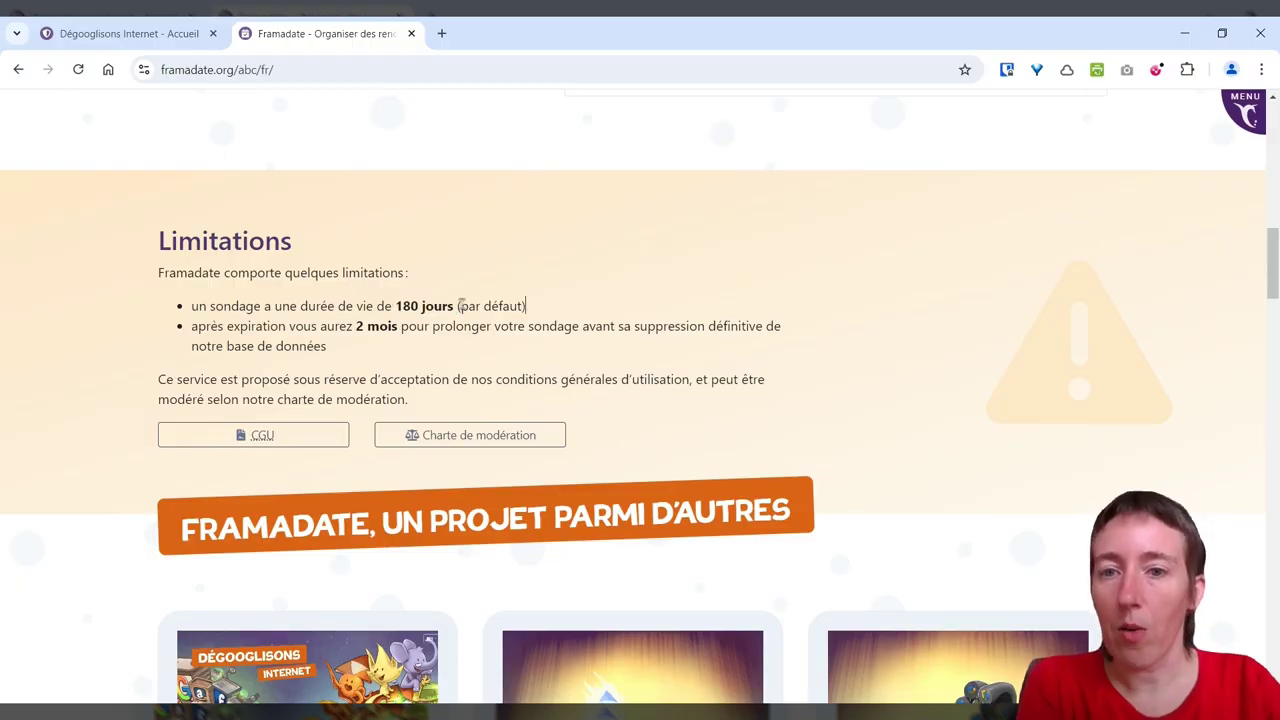
pyautogui.moveTo(398, 305); pyautogui.dragTo(457, 305)
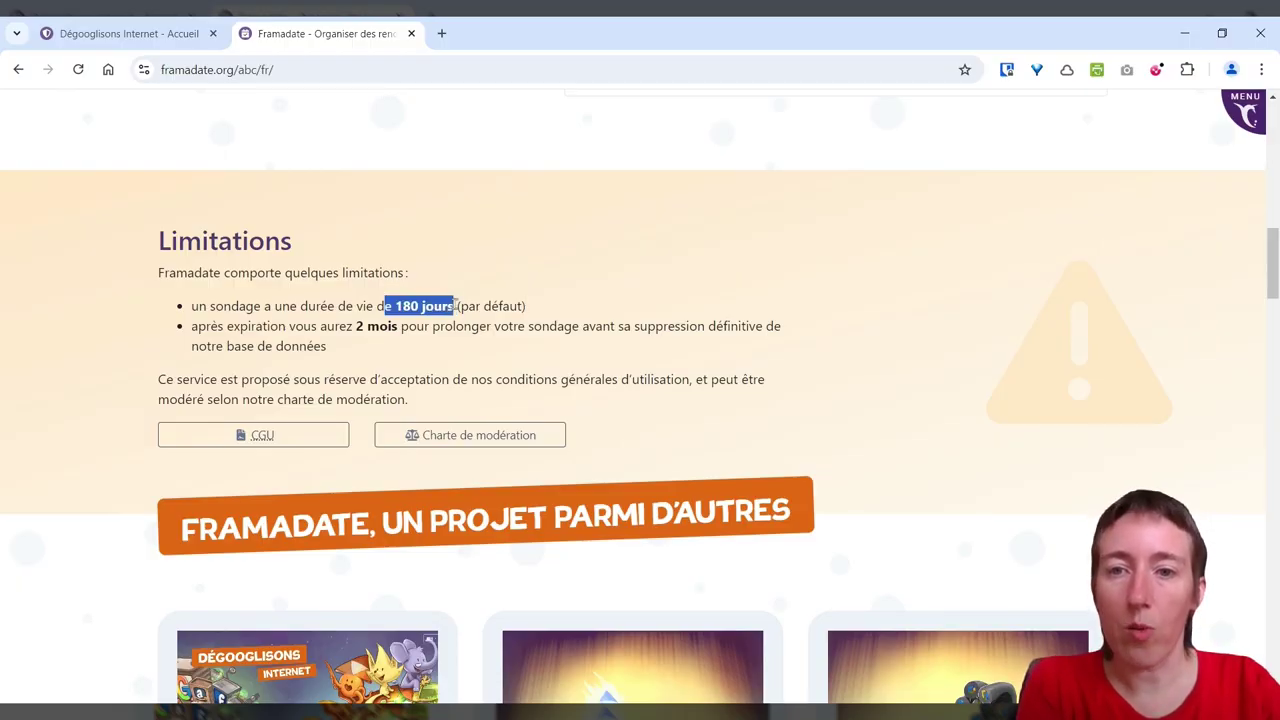
pyautogui.click(607, 308)
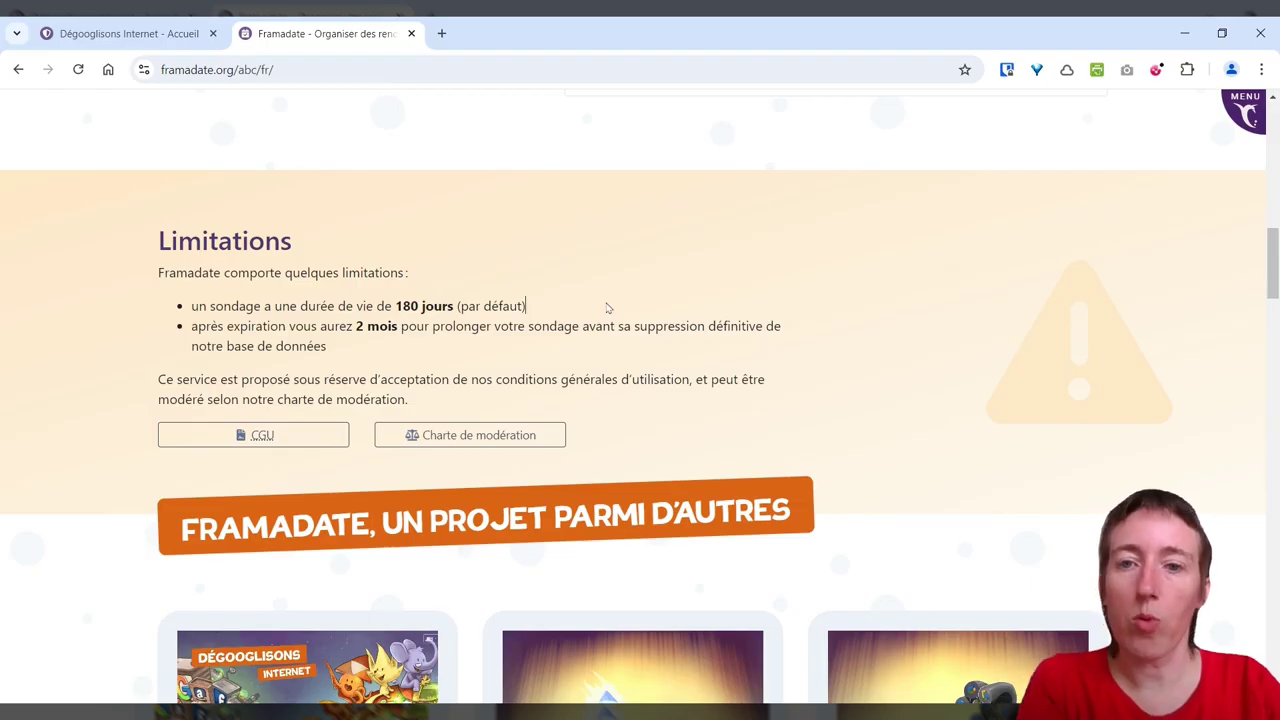
# Start a new poll of type 'Créer un sondage spécial dates'
pyautogui.scroll(2, 596, 307)
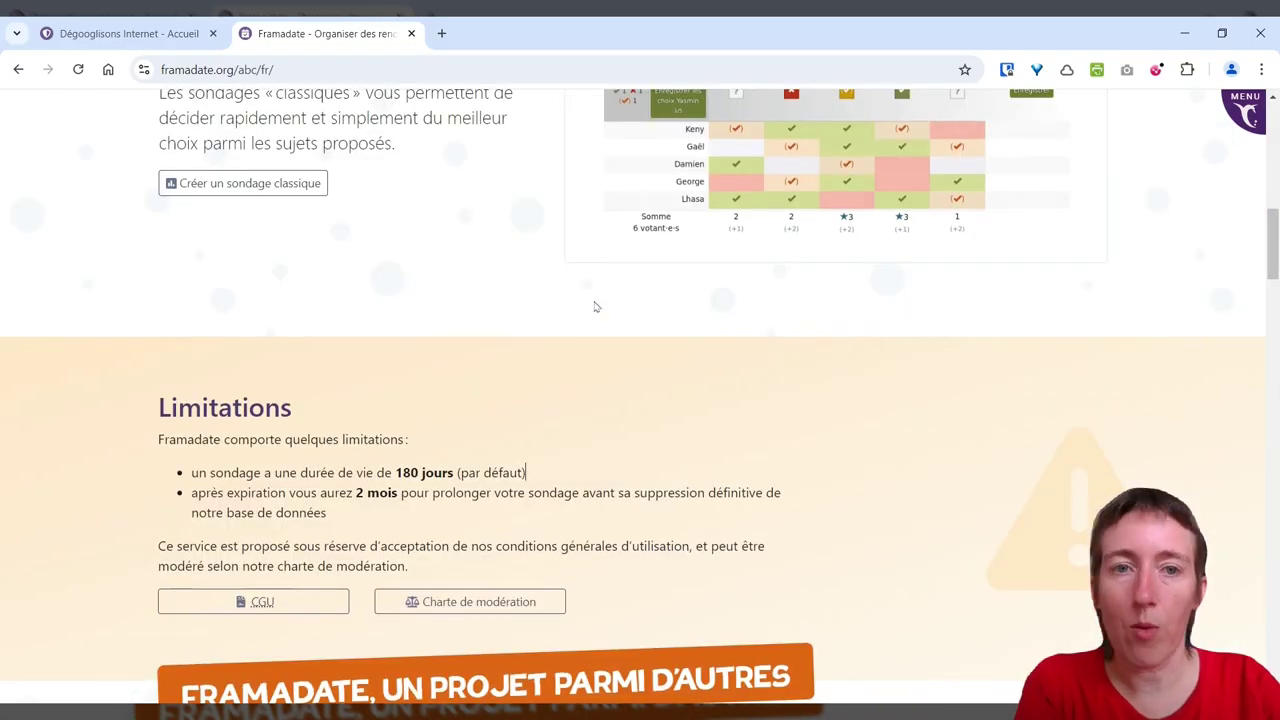
pyautogui.scroll(10, 535, 345)
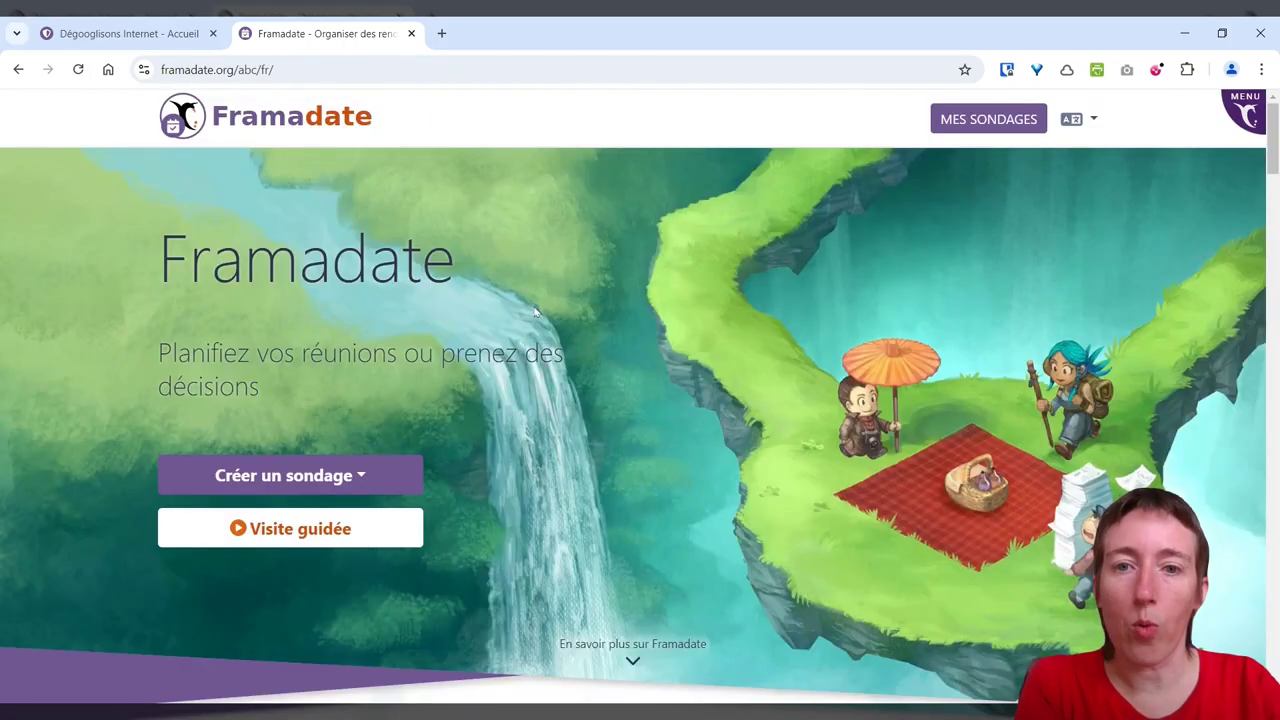
pyautogui.click(328, 474)
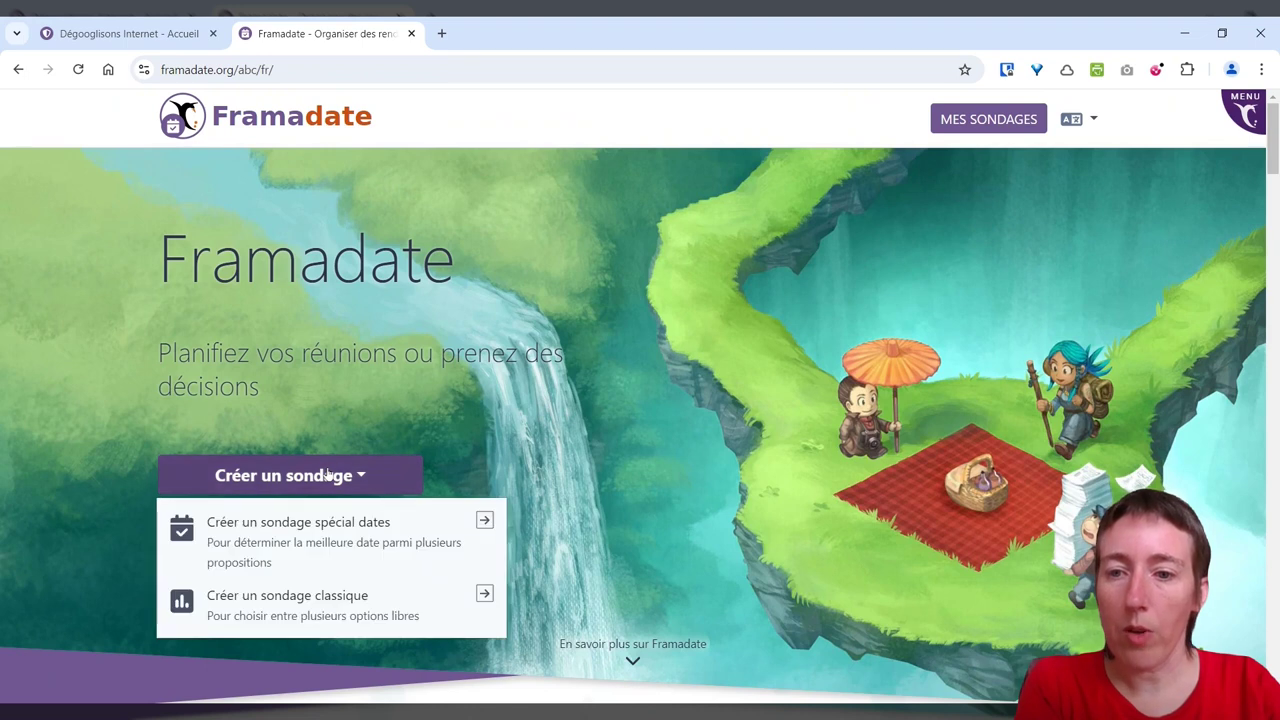
pyautogui.click(340, 538)
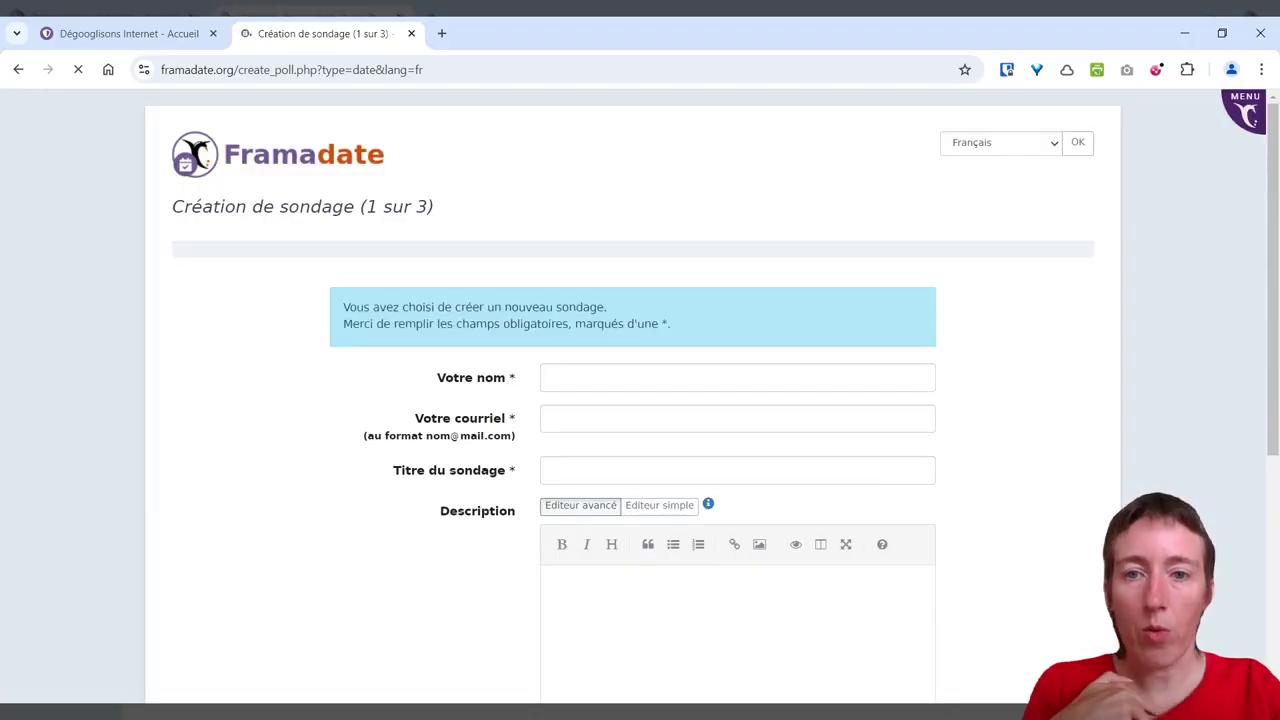
# Enter the creator's name and e-mail address
pyautogui.click(570, 371)
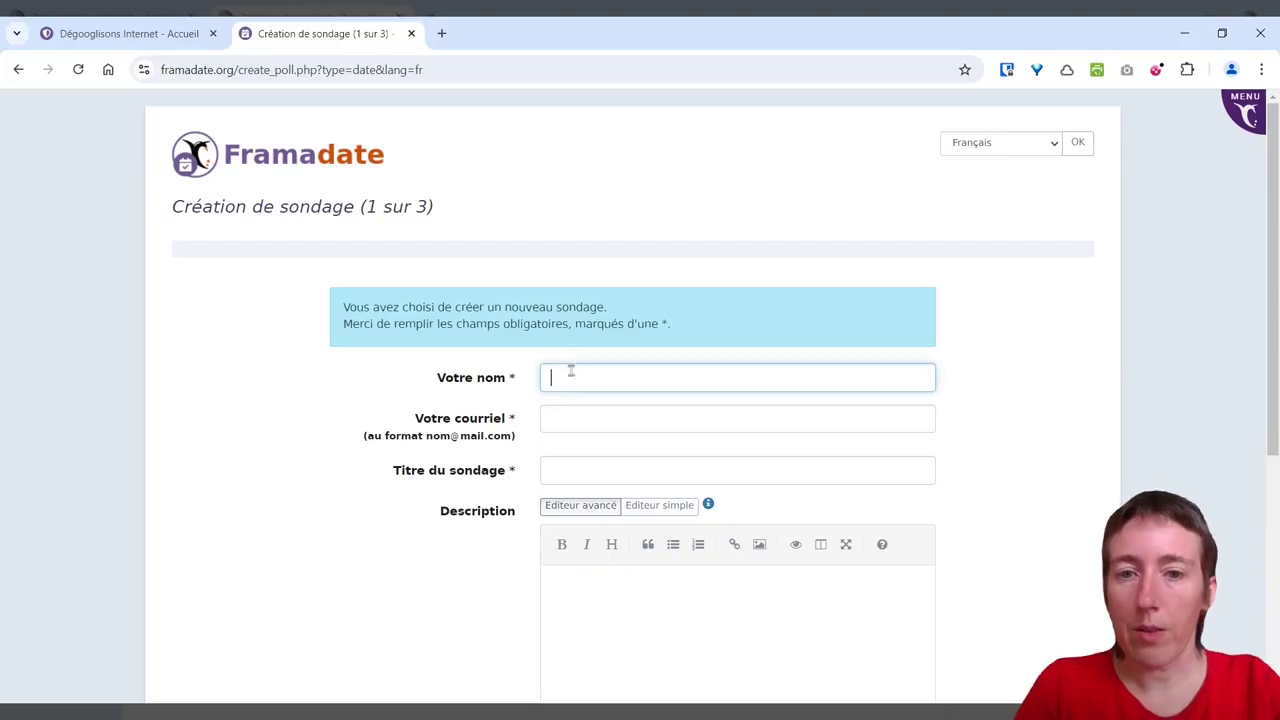
pyautogui.write('Alice')
pyautogui.press('Tab')
pyautogui.write('abernard')
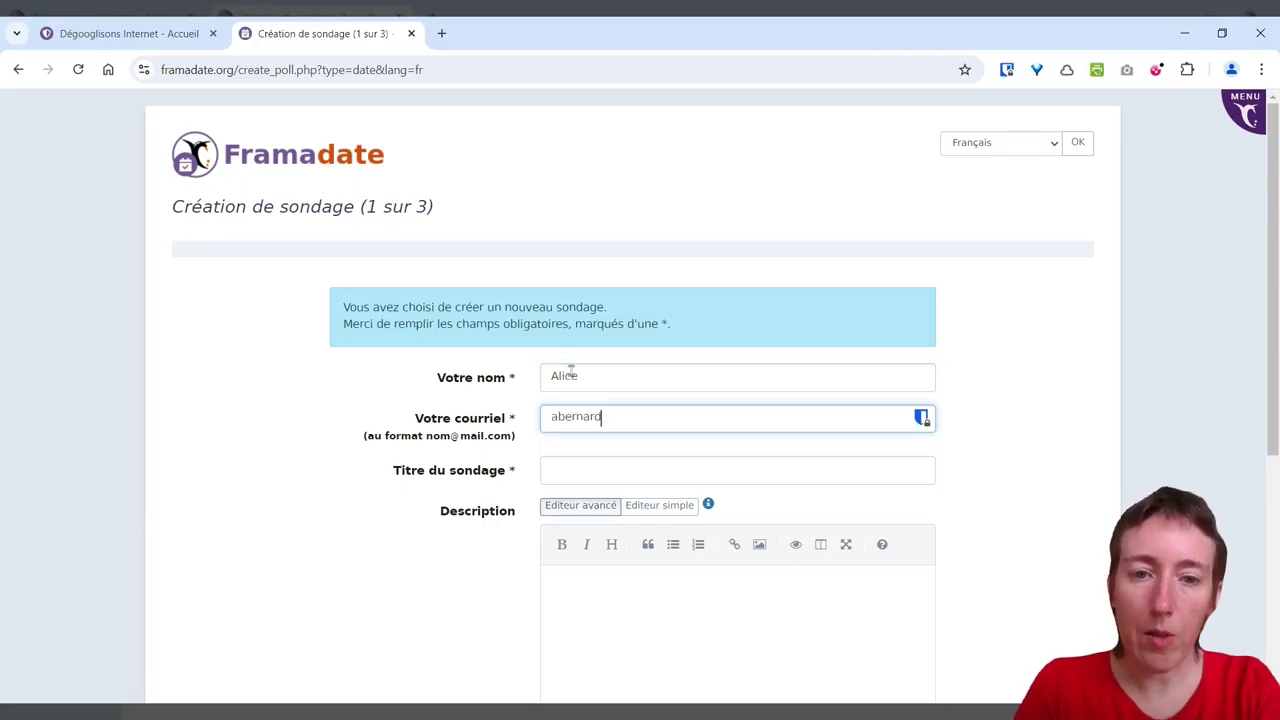
pyautogui.press('Down')
pyautogui.press('Return')
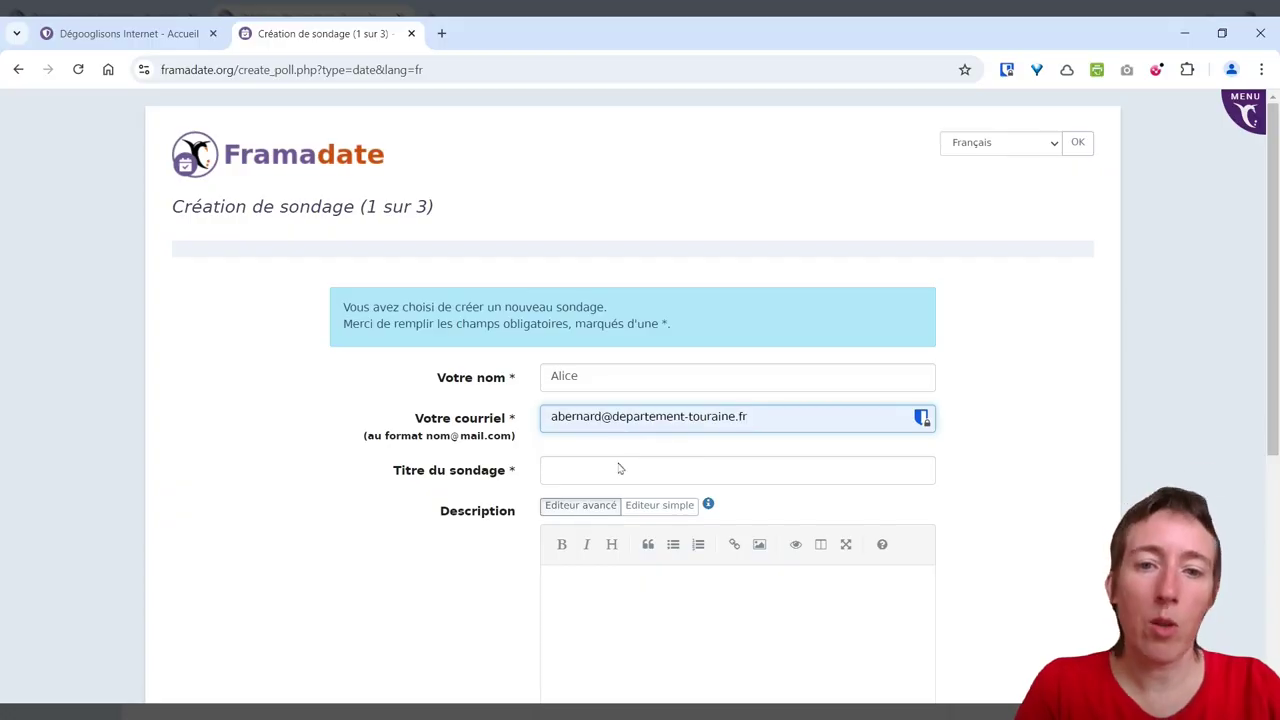
# Title the poll 'Réunion d'équipe' with the description 'Point mensuel'
pyautogui.click(612, 468)
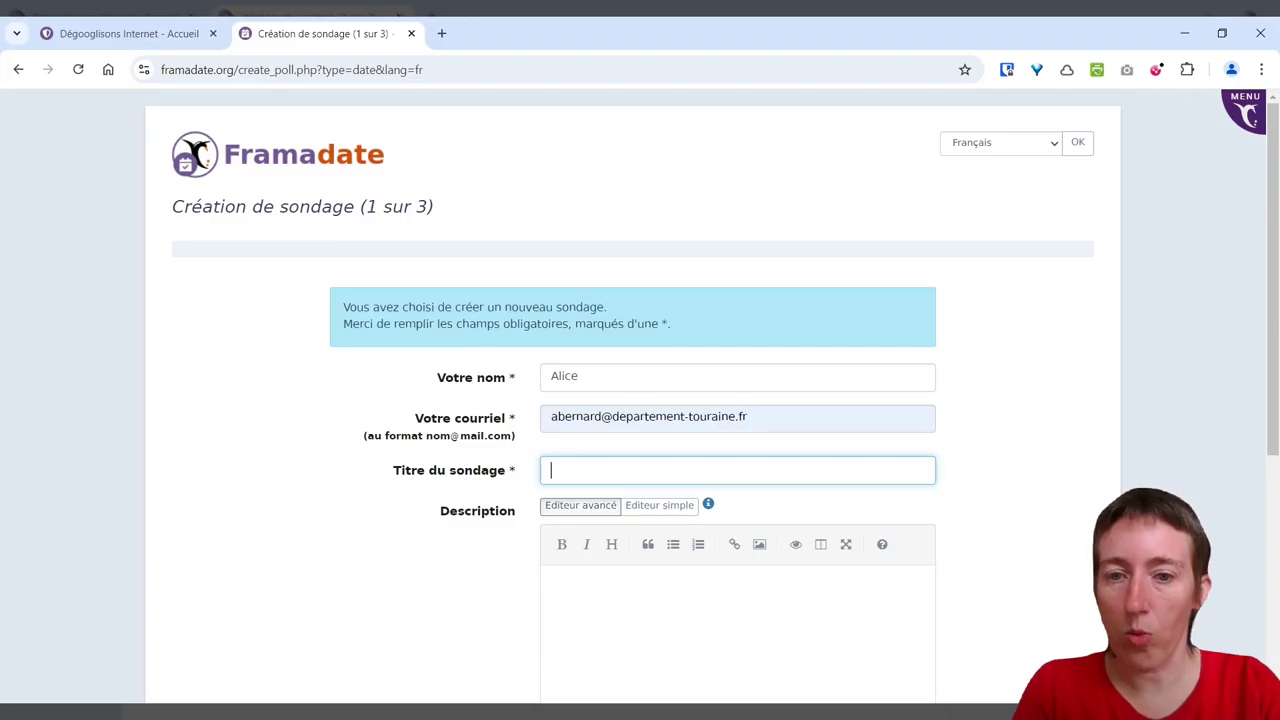
pyautogui.write('Réunio')
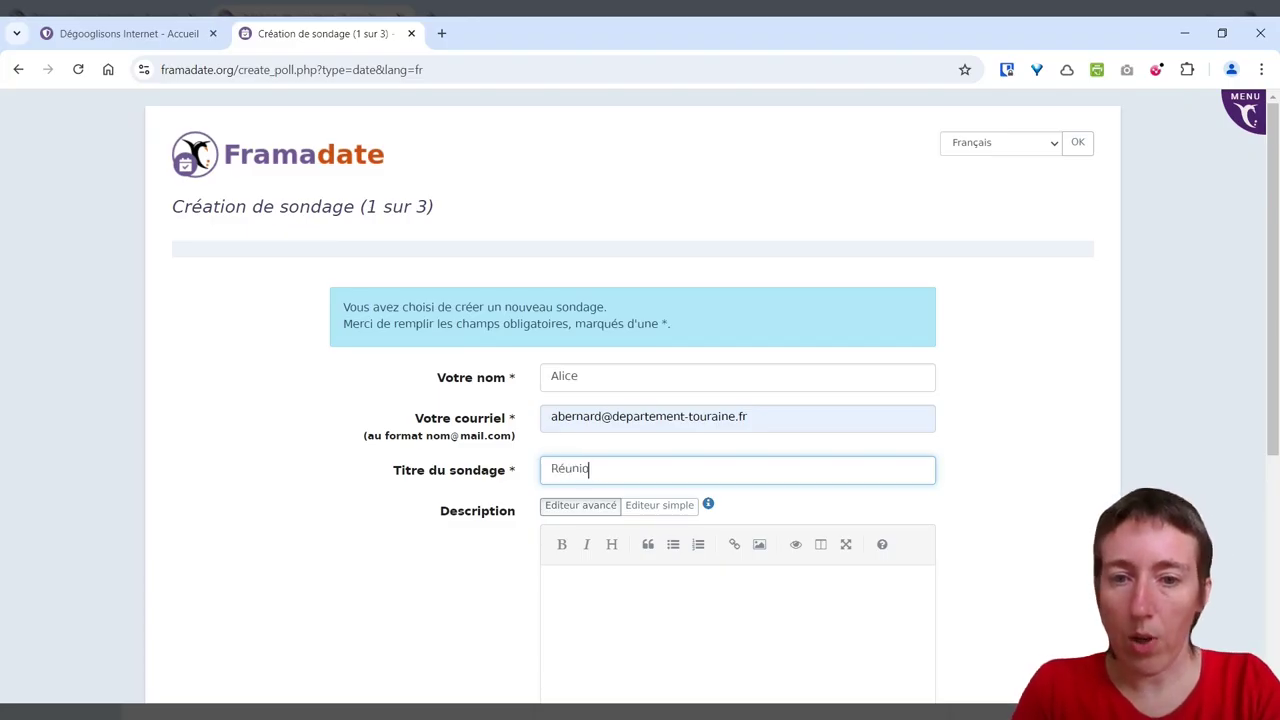
pyautogui.write("n d'équipe")
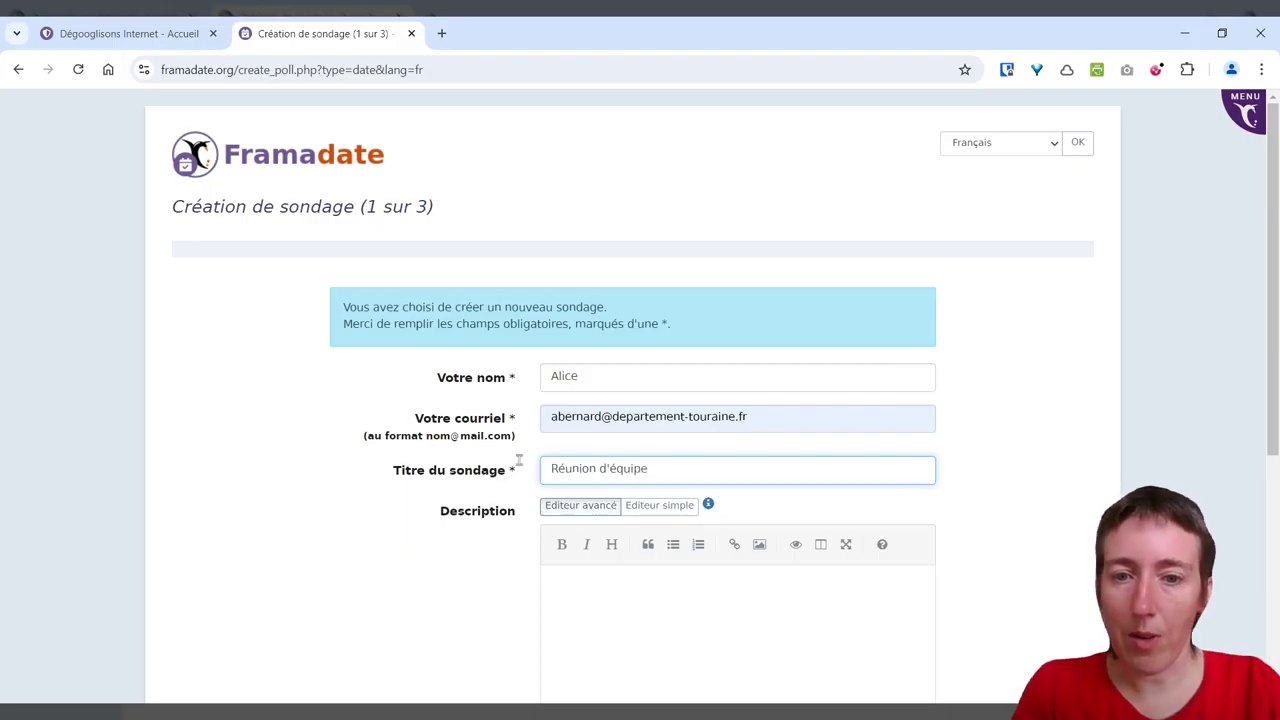
pyautogui.click(570, 585)
pyautogui.scroll(-3, 485, 502)
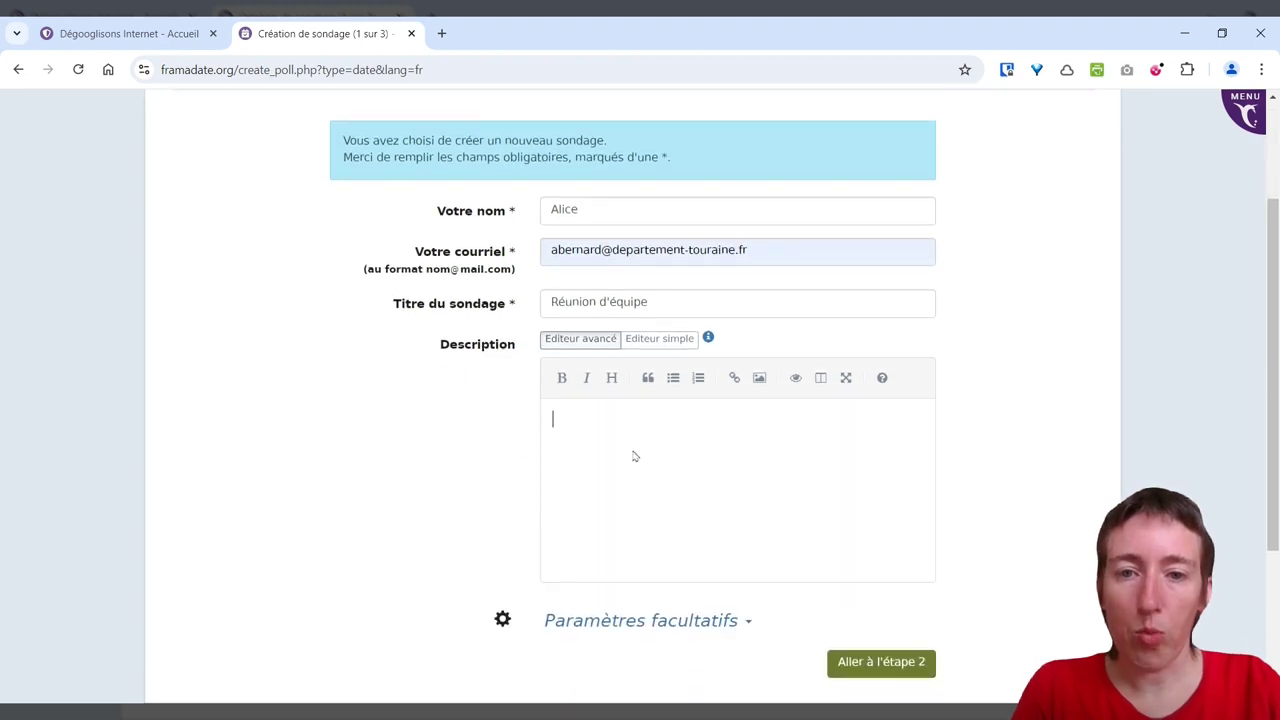
pyautogui.write('Point heb')
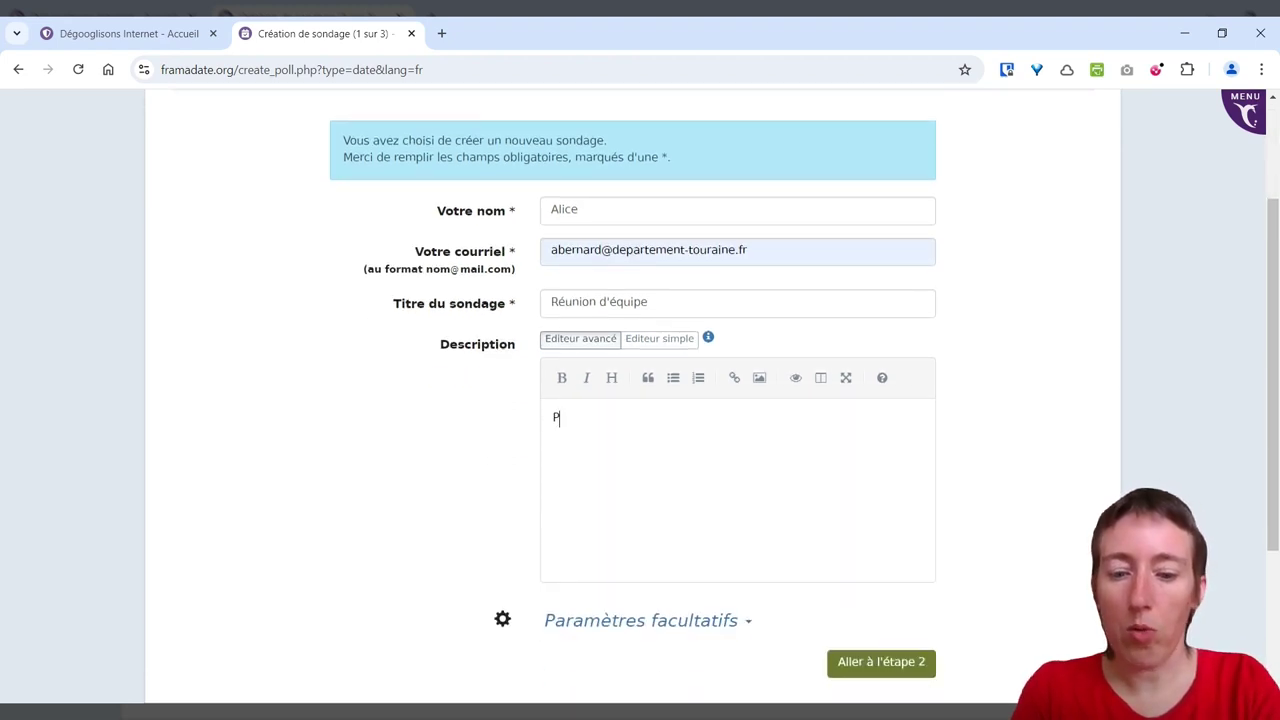
pyautogui.press('BackSpace')
pyautogui.press('BackSpace')
pyautogui.press('BackSpace')
pyautogui.write('mensuel')
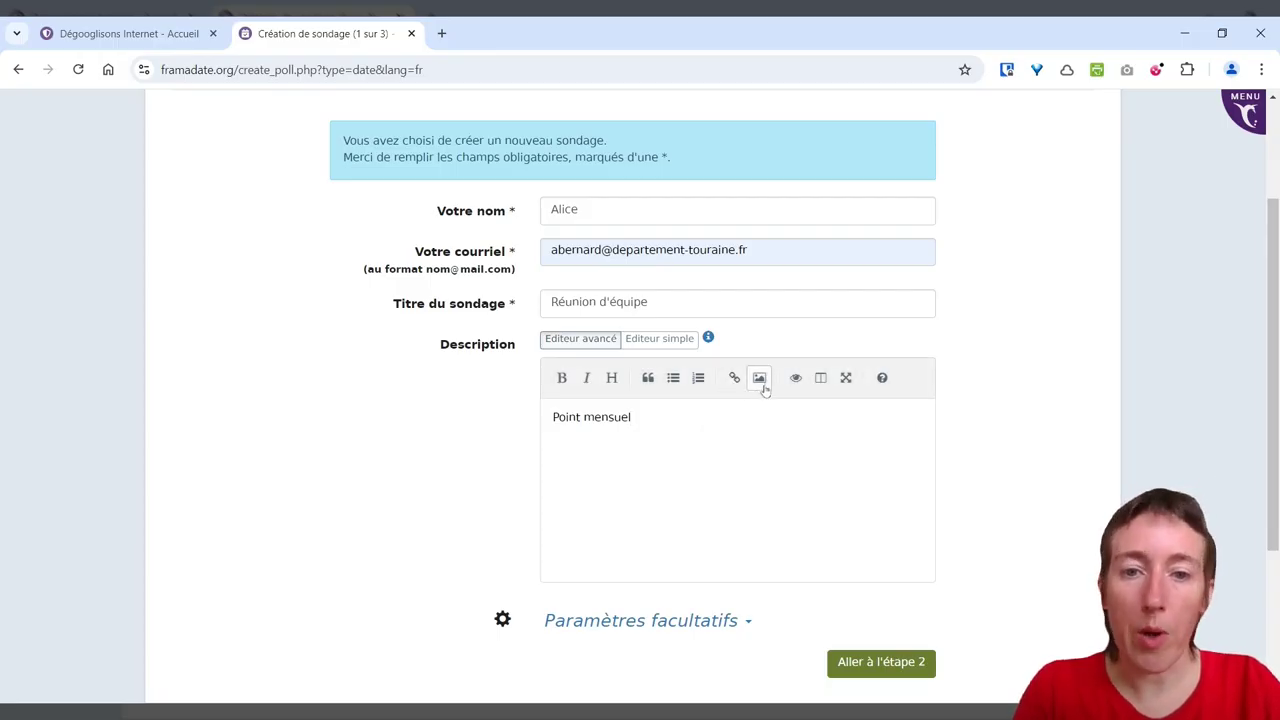
pyautogui.scroll(-1, 743, 418)
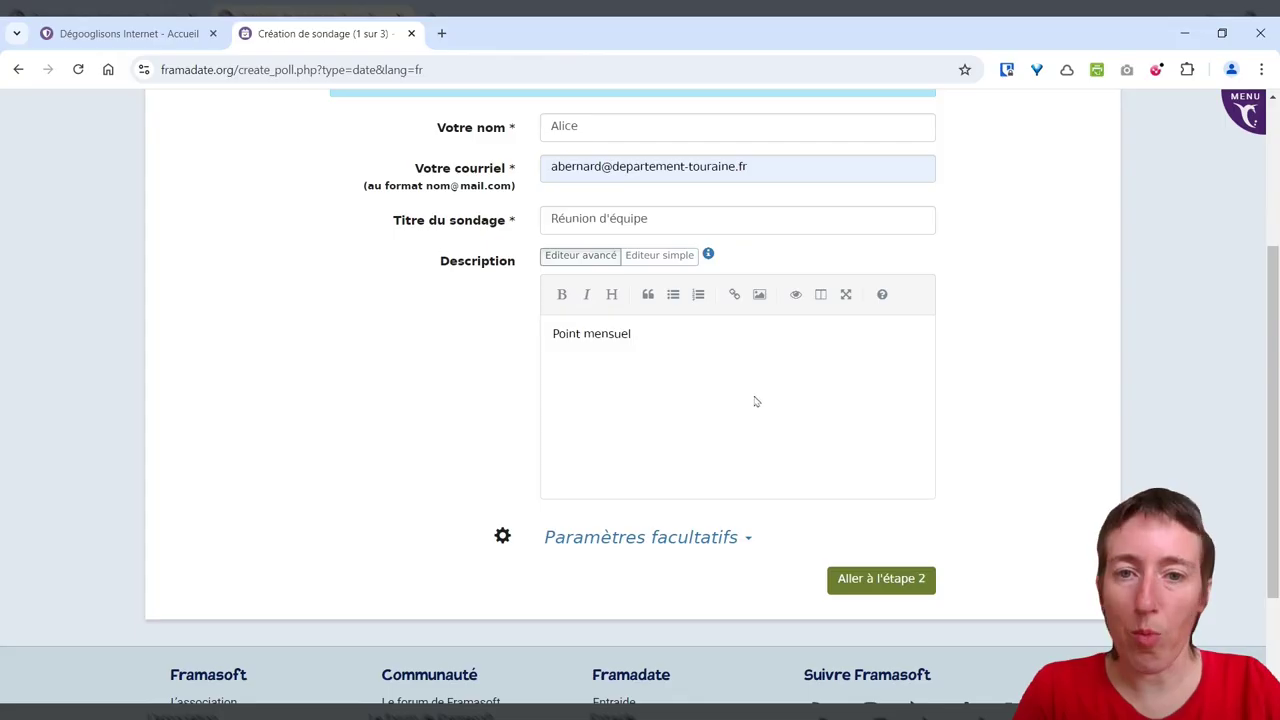
pyautogui.scroll(-1, 700, 353)
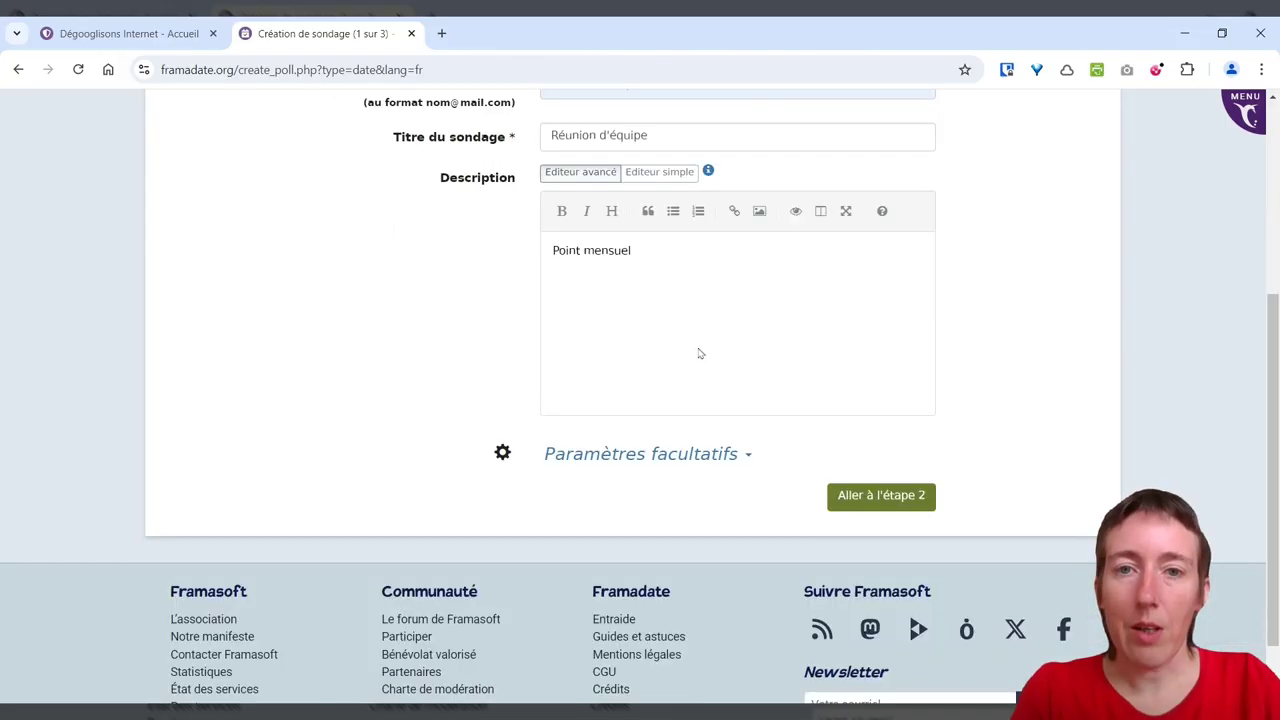
pyautogui.click(604, 458)
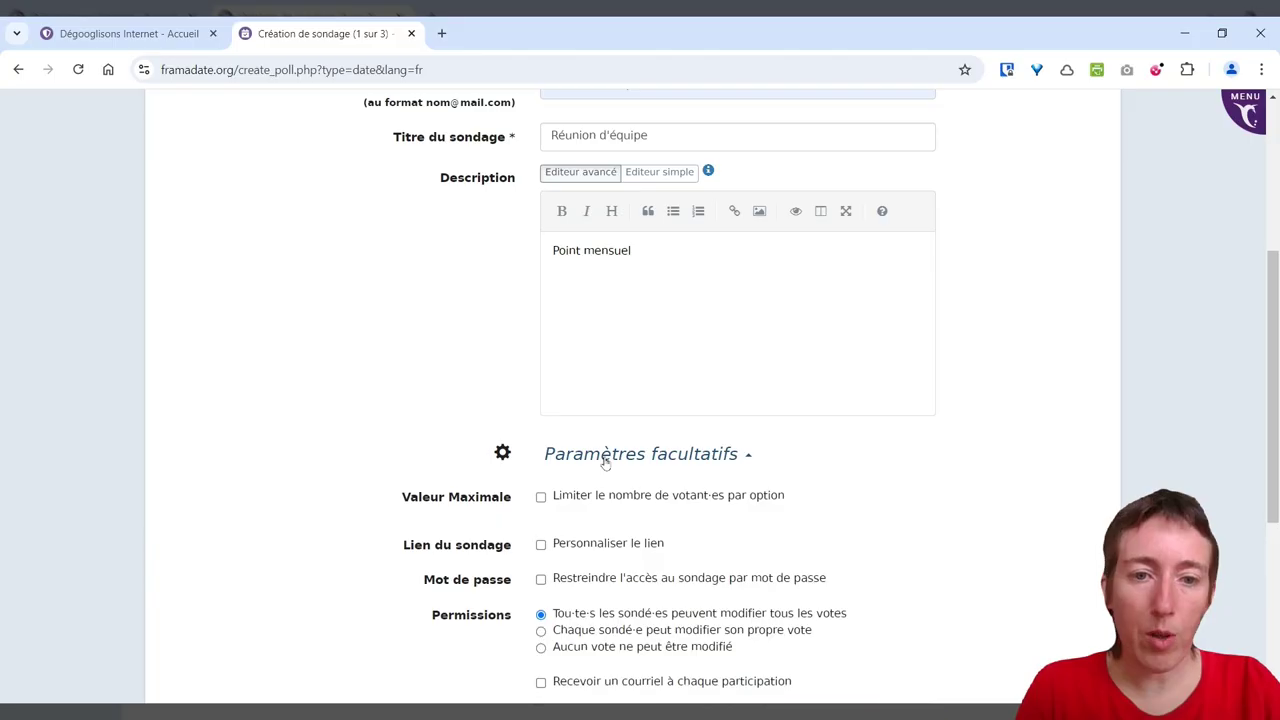
pyautogui.scroll(-2, 870, 459)
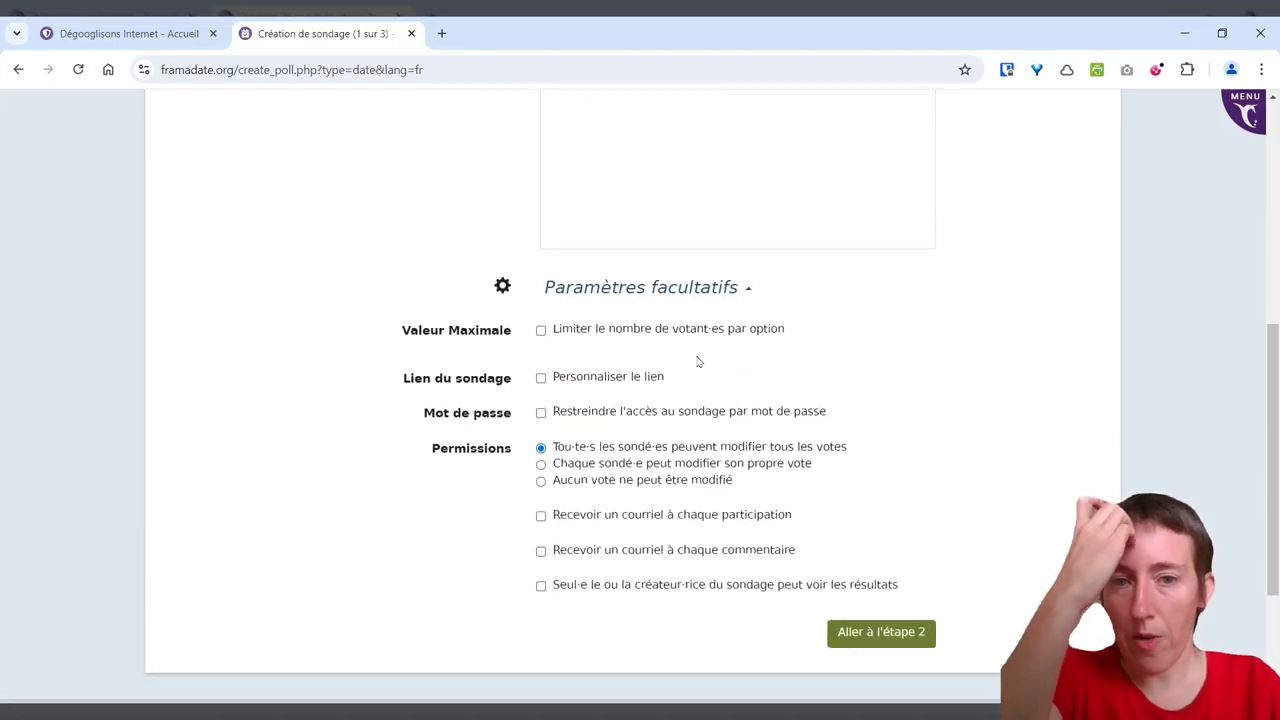
pyautogui.click(541, 332)
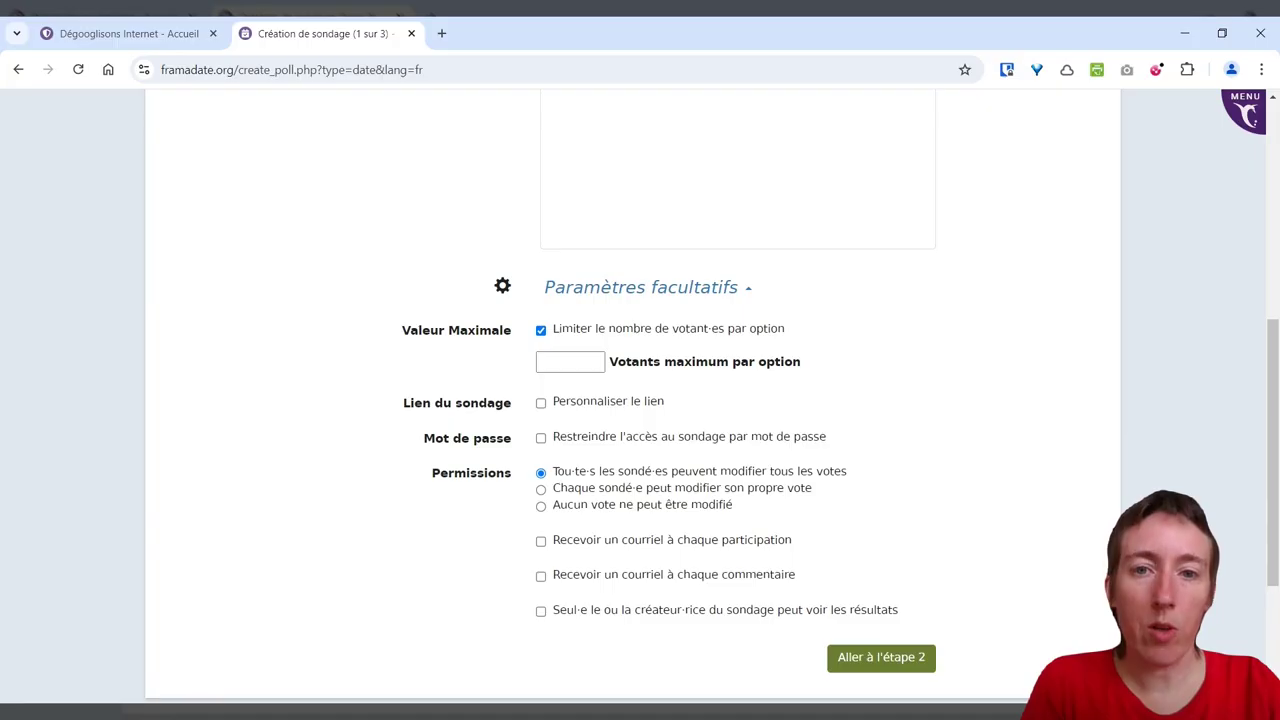
pyautogui.click(557, 362)
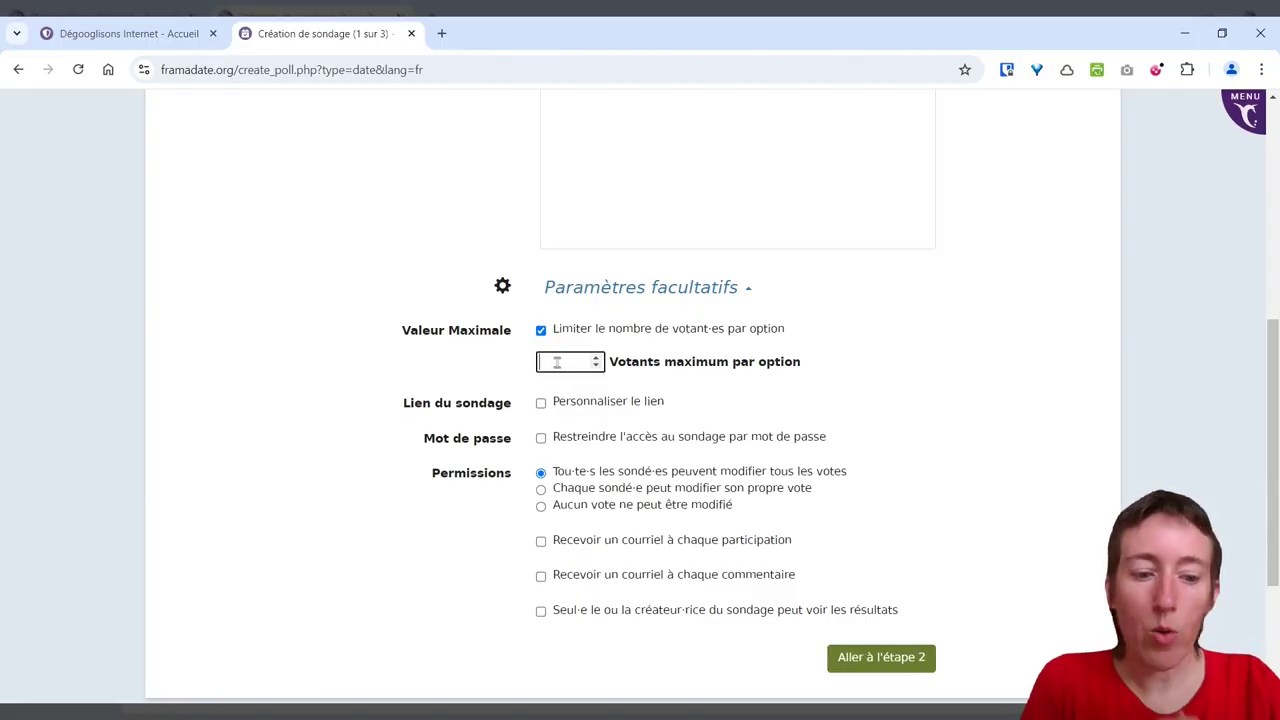
pyautogui.write('10')
pyautogui.click(912, 371)
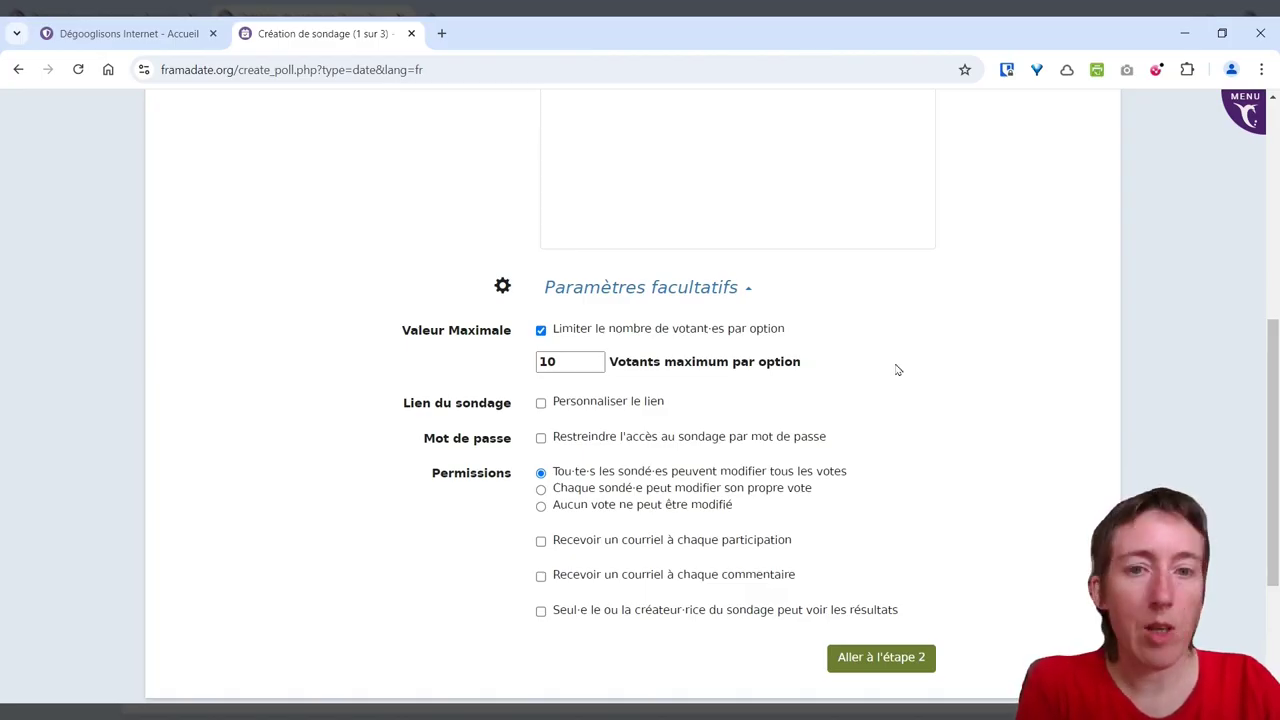
pyautogui.click(541, 331)
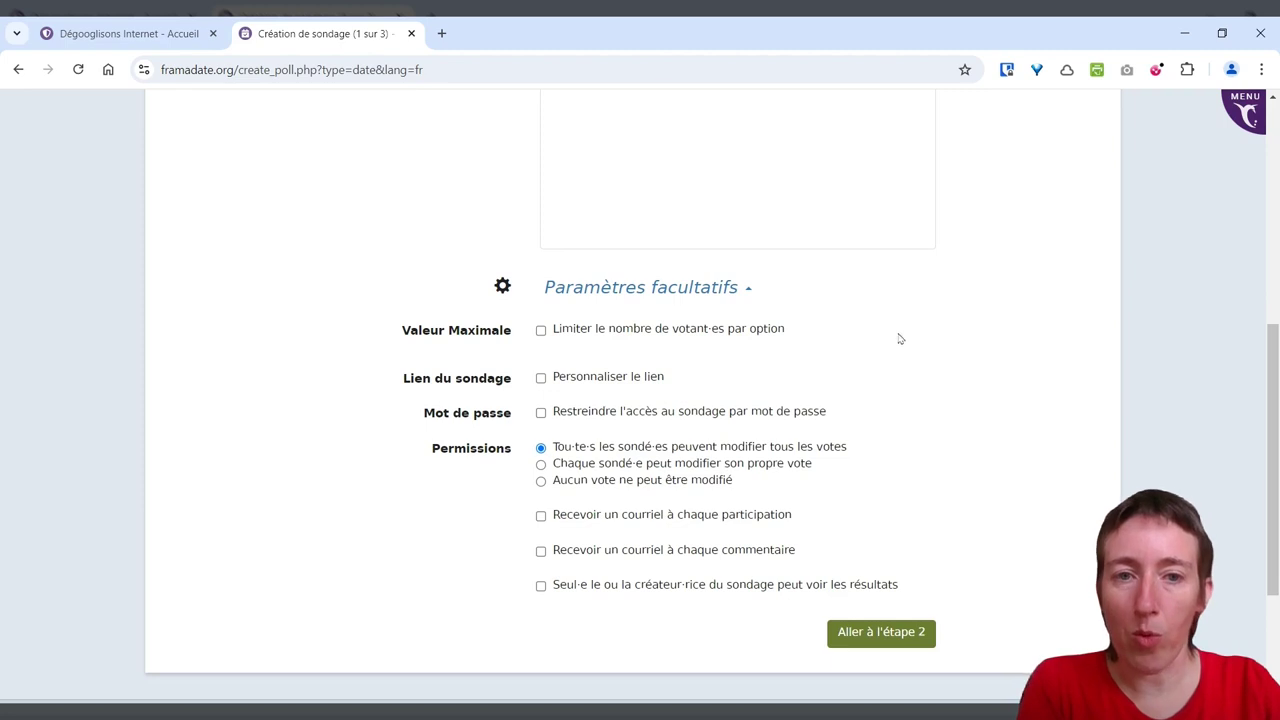
pyautogui.click(541, 378)
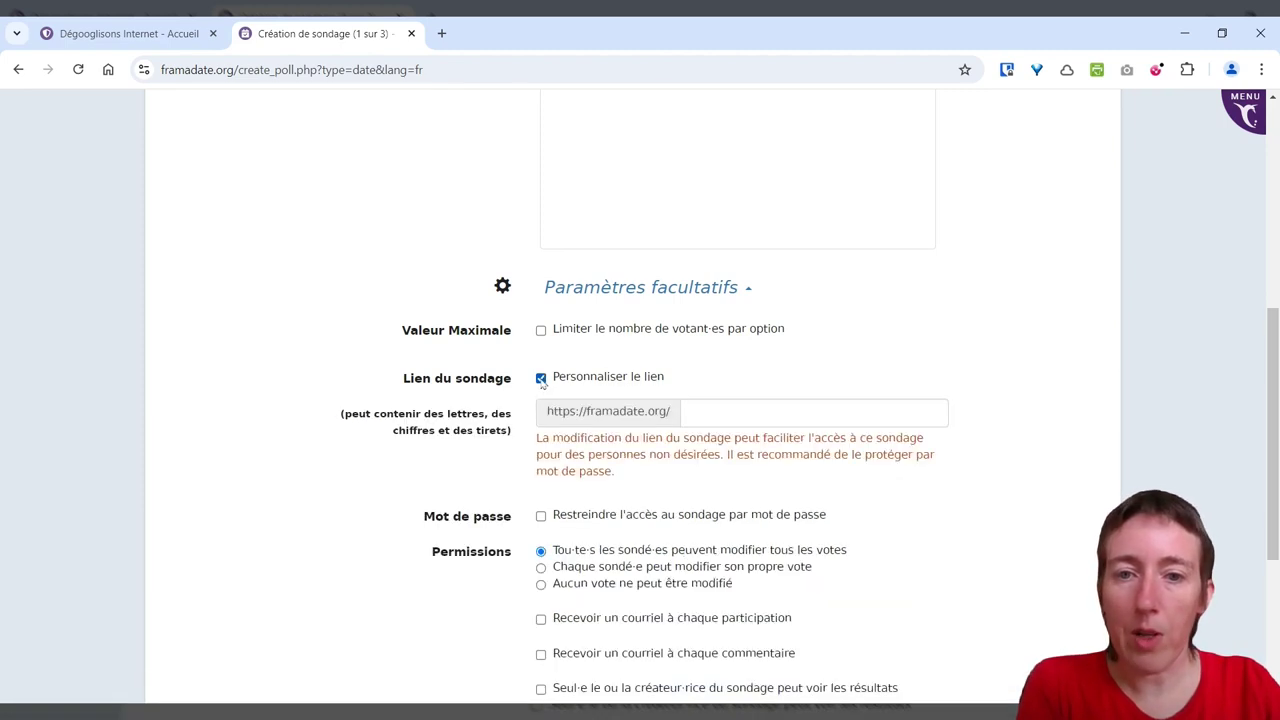
pyautogui.click(703, 412)
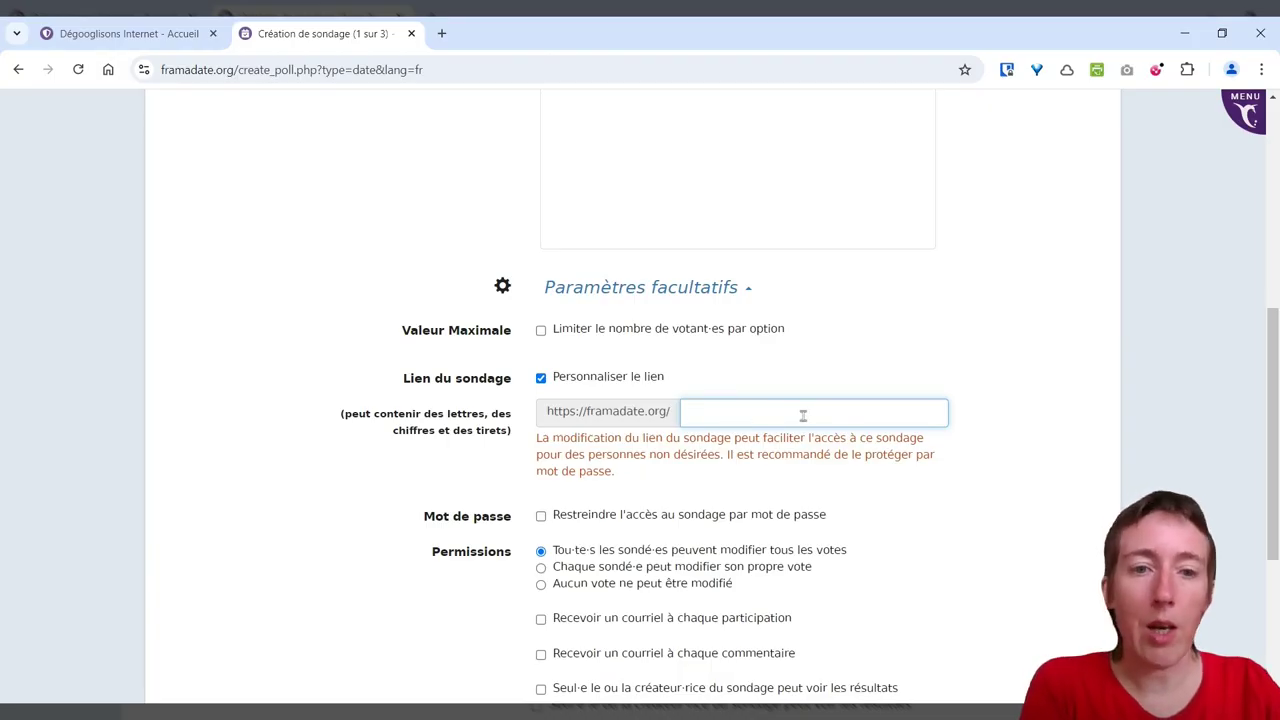
pyautogui.click(541, 379)
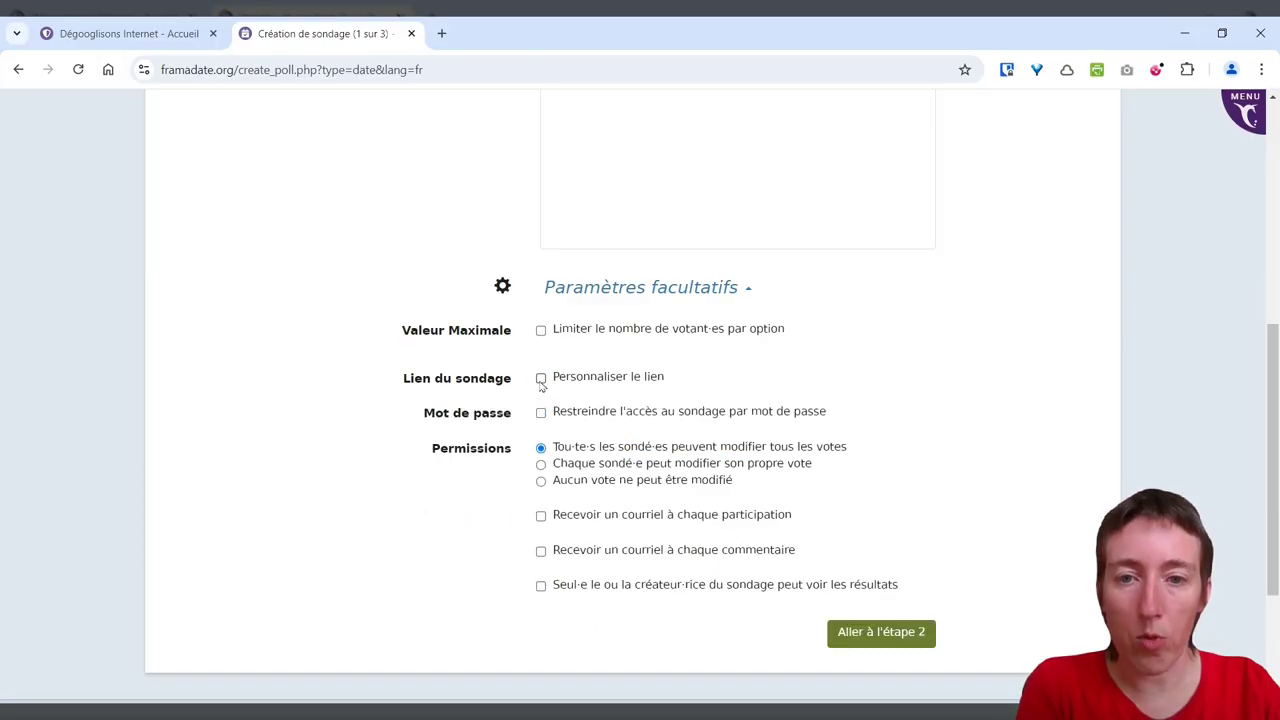
pyautogui.click(541, 413)
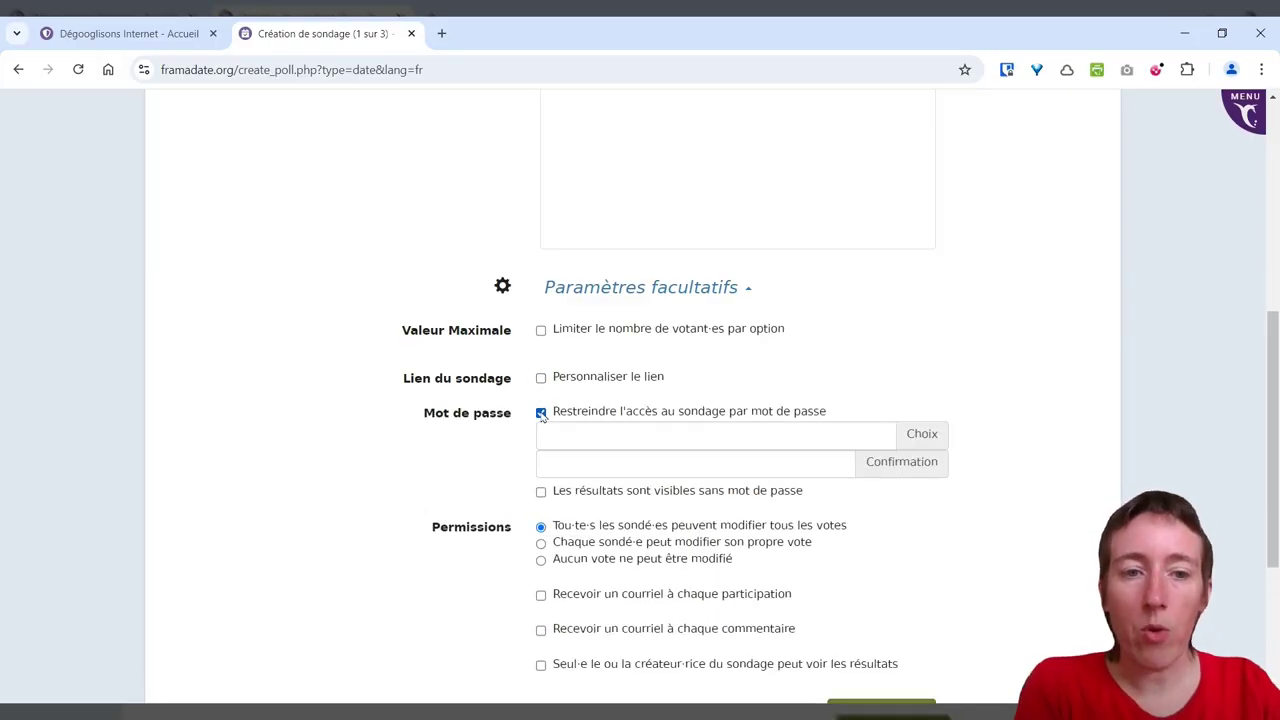
pyautogui.click(541, 413)
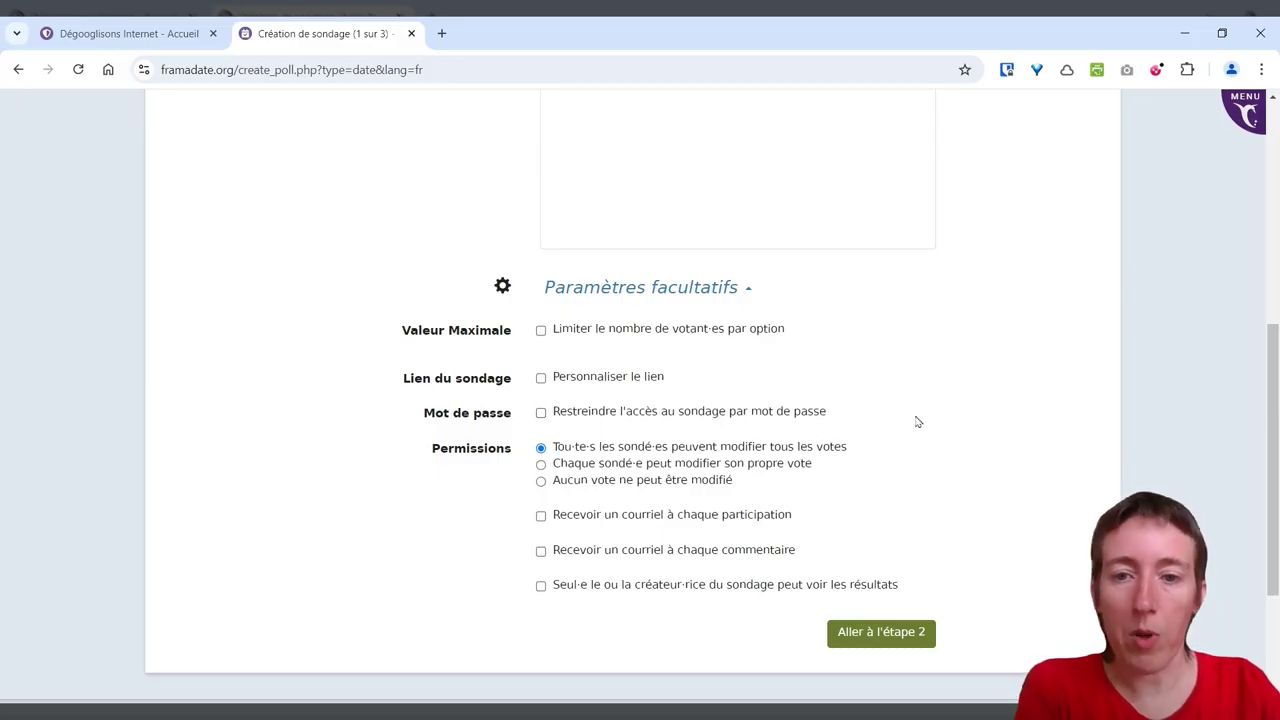
pyautogui.scroll(-1, 926, 414)
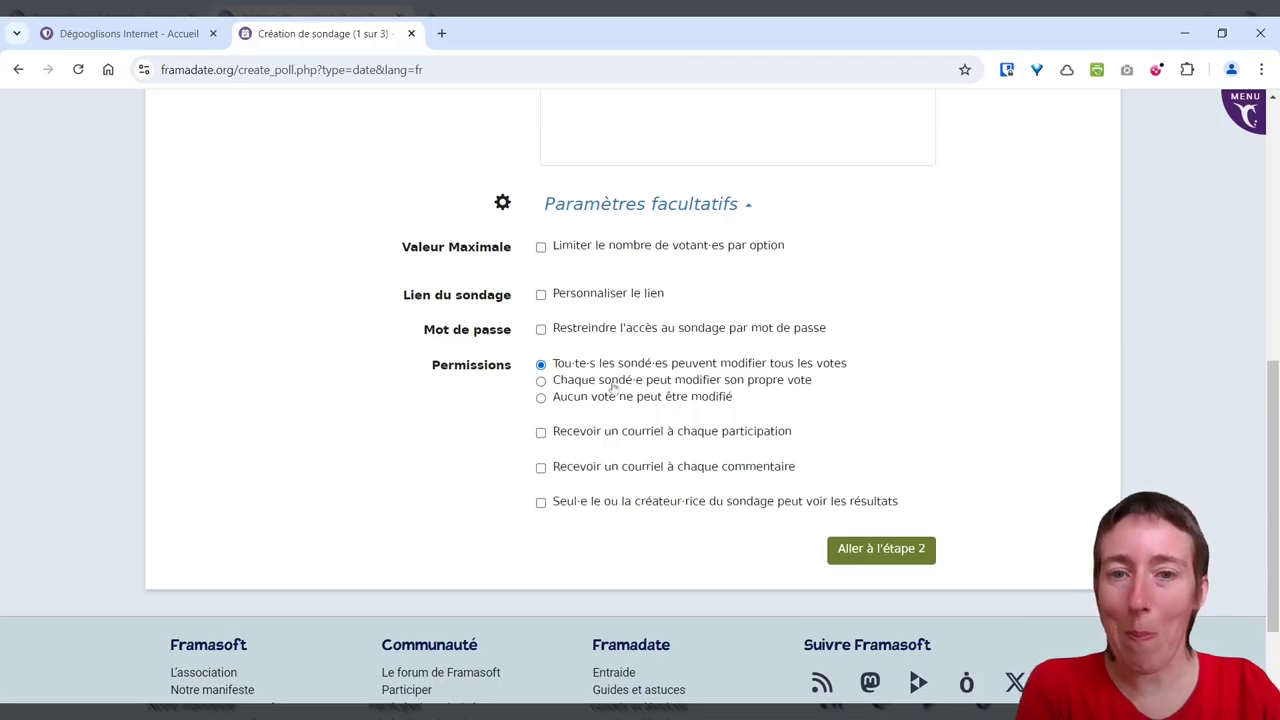
# Set permissions so each participant can modify only their own vote
pyautogui.moveTo(429, 366); pyautogui.dragTo(512, 372)
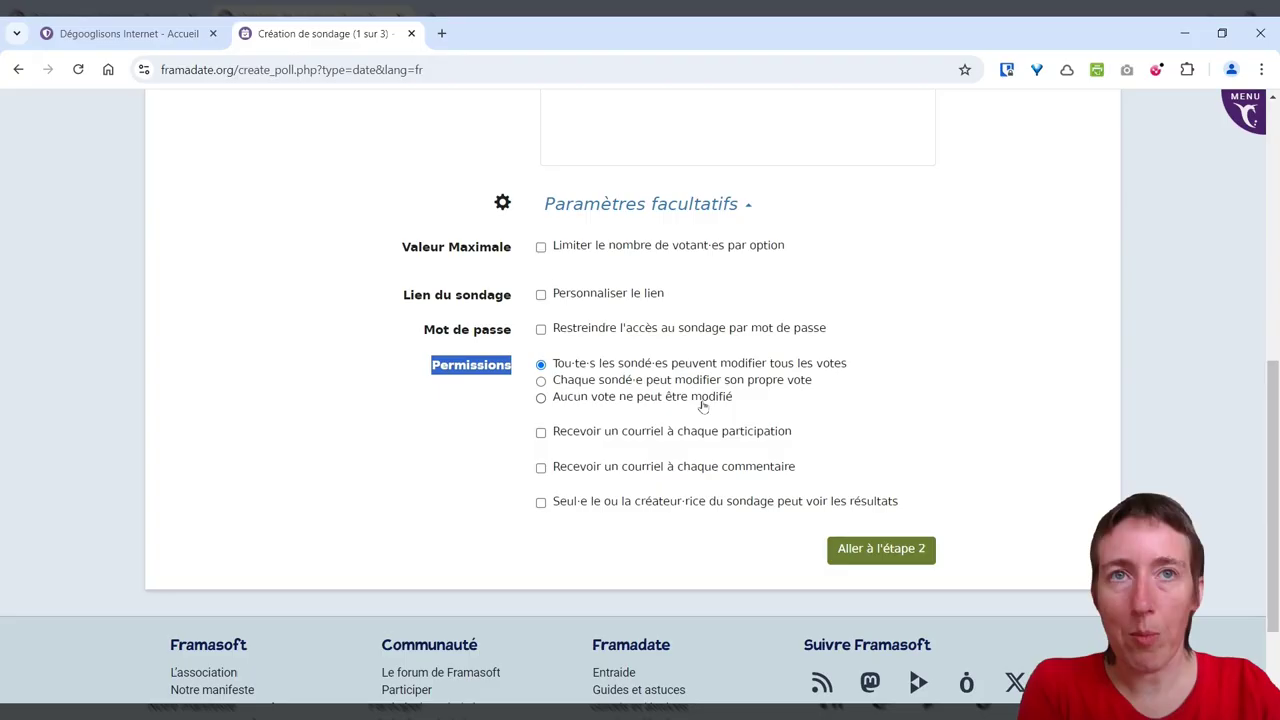
pyautogui.click(541, 381)
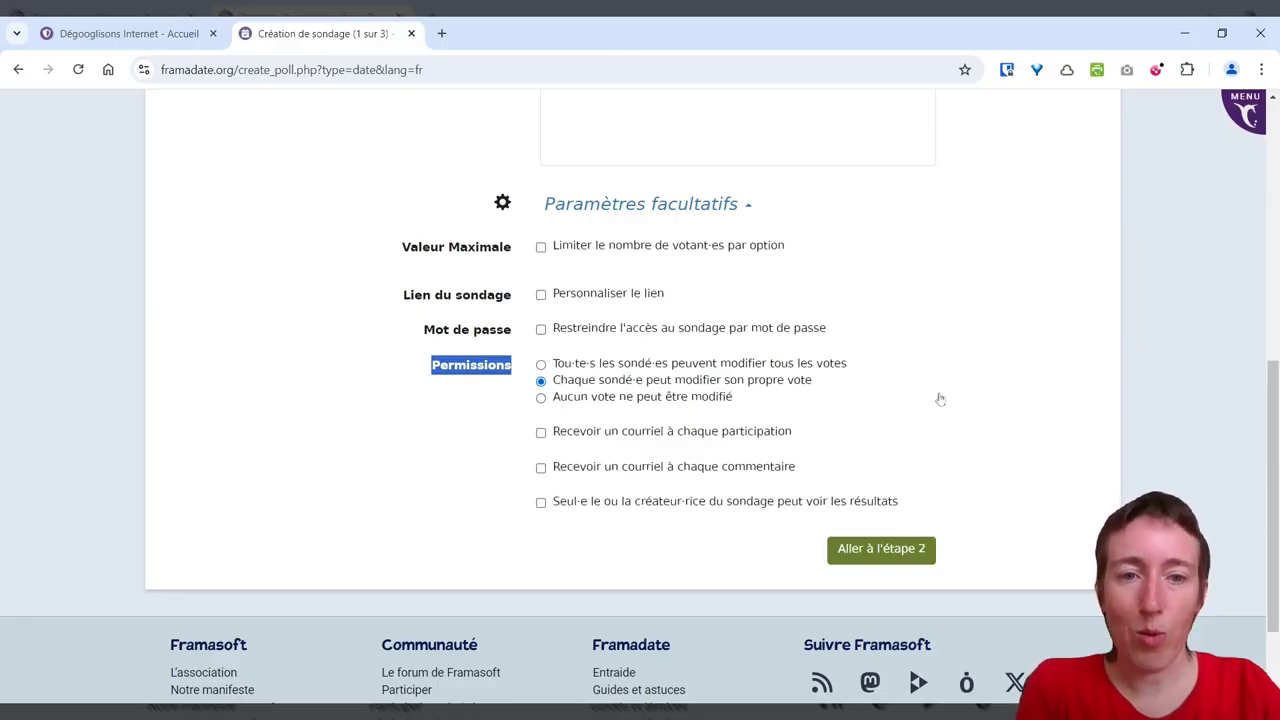
pyautogui.click(450, 404)
# Leave participation and comment e-mail notifications off and continue to step 2
pyautogui.click(541, 434)
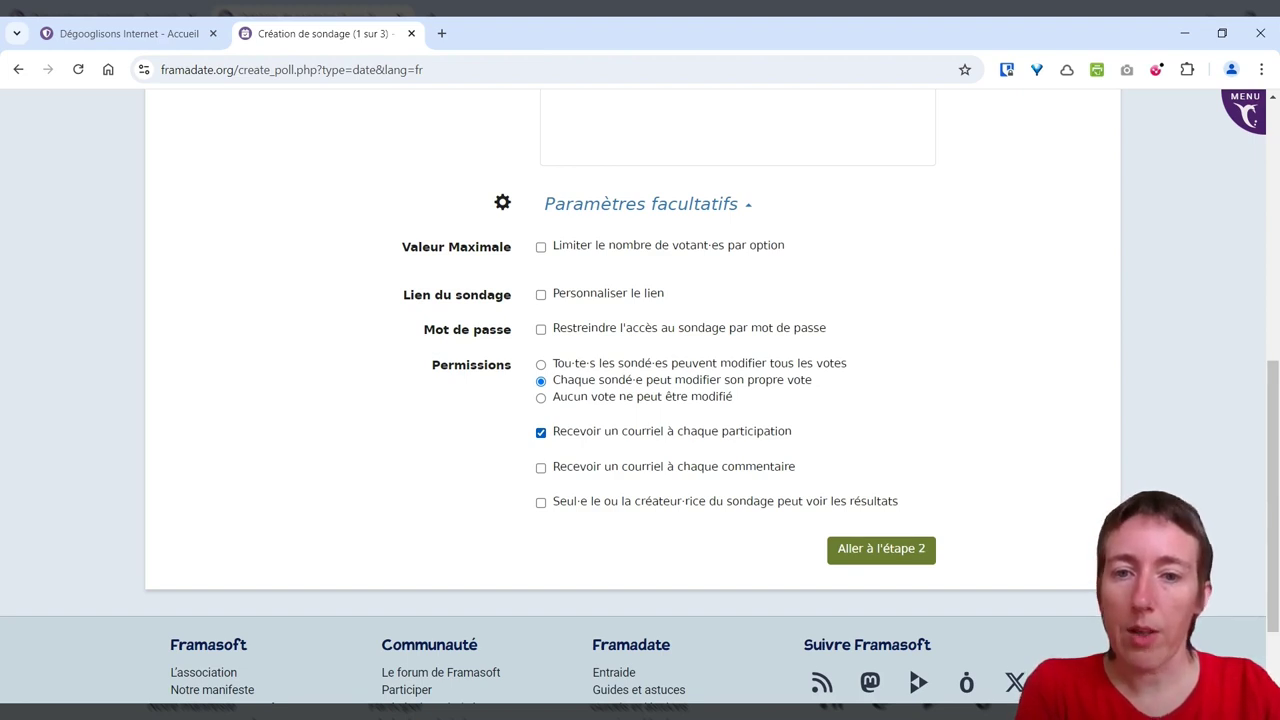
pyautogui.click(541, 433)
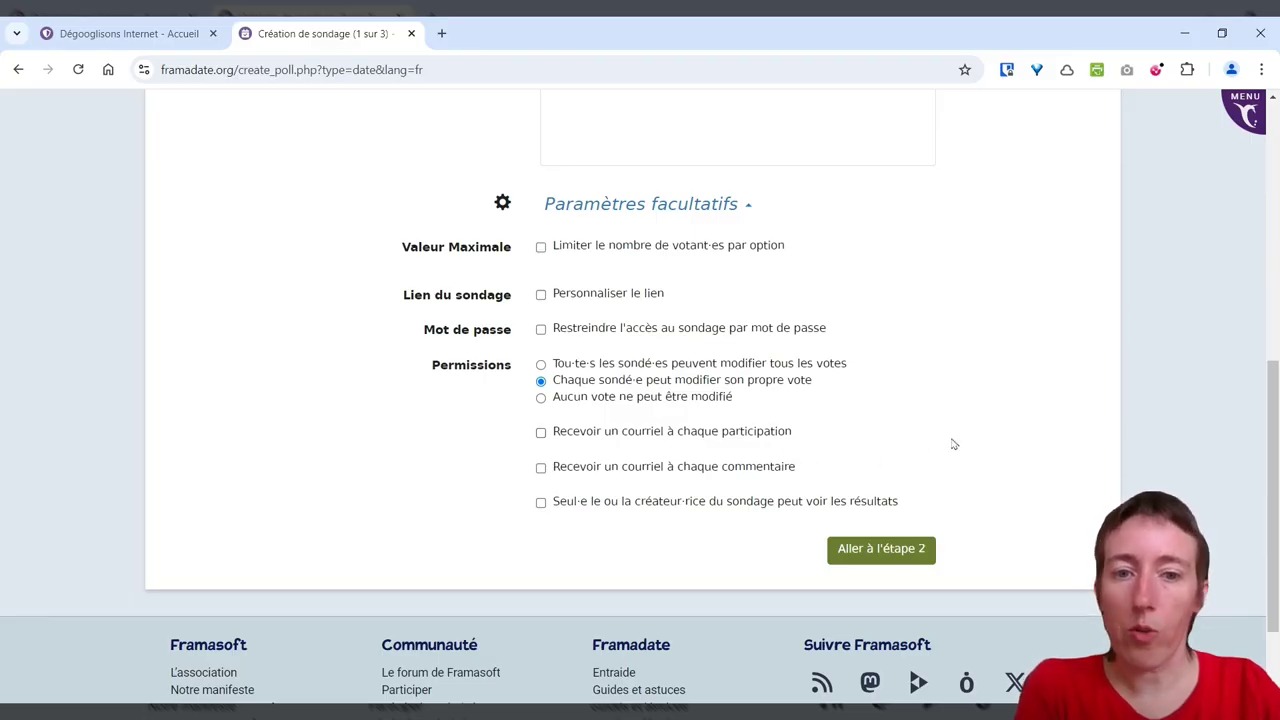
pyautogui.click(541, 433)
pyautogui.click(541, 433)
pyautogui.click(541, 468)
pyautogui.click(541, 468)
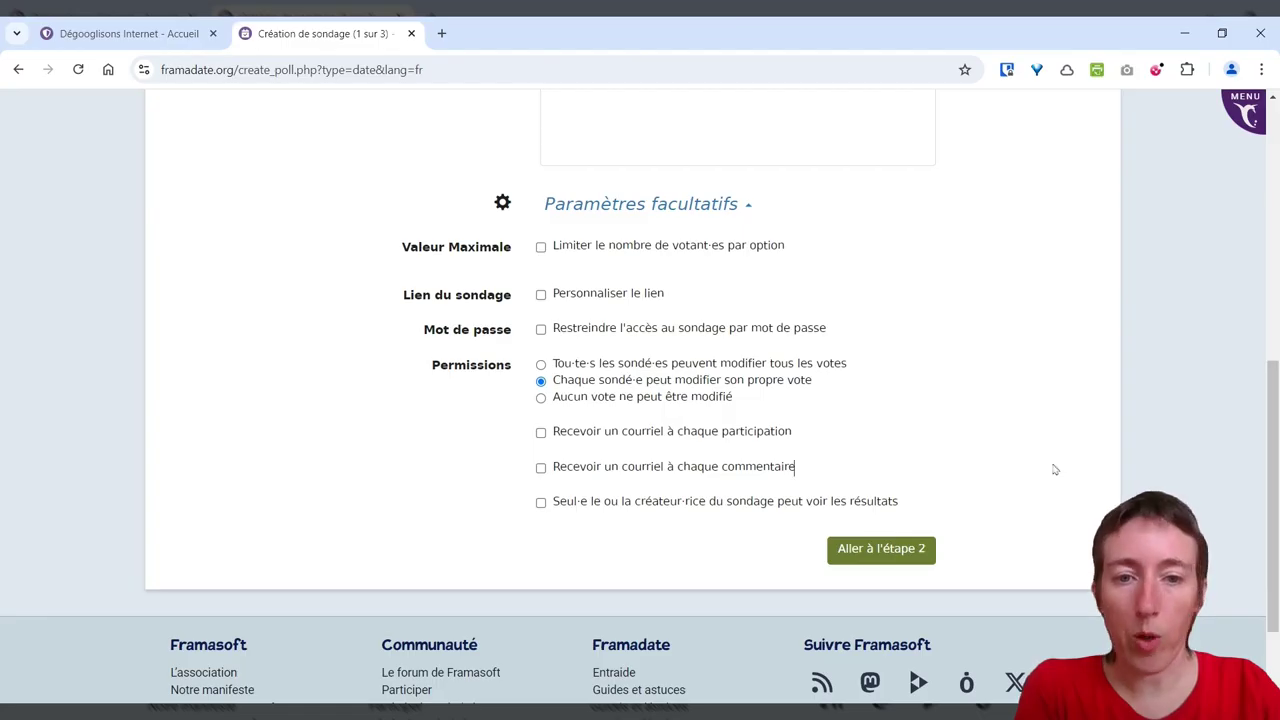
pyautogui.scroll(-2, 1057, 467)
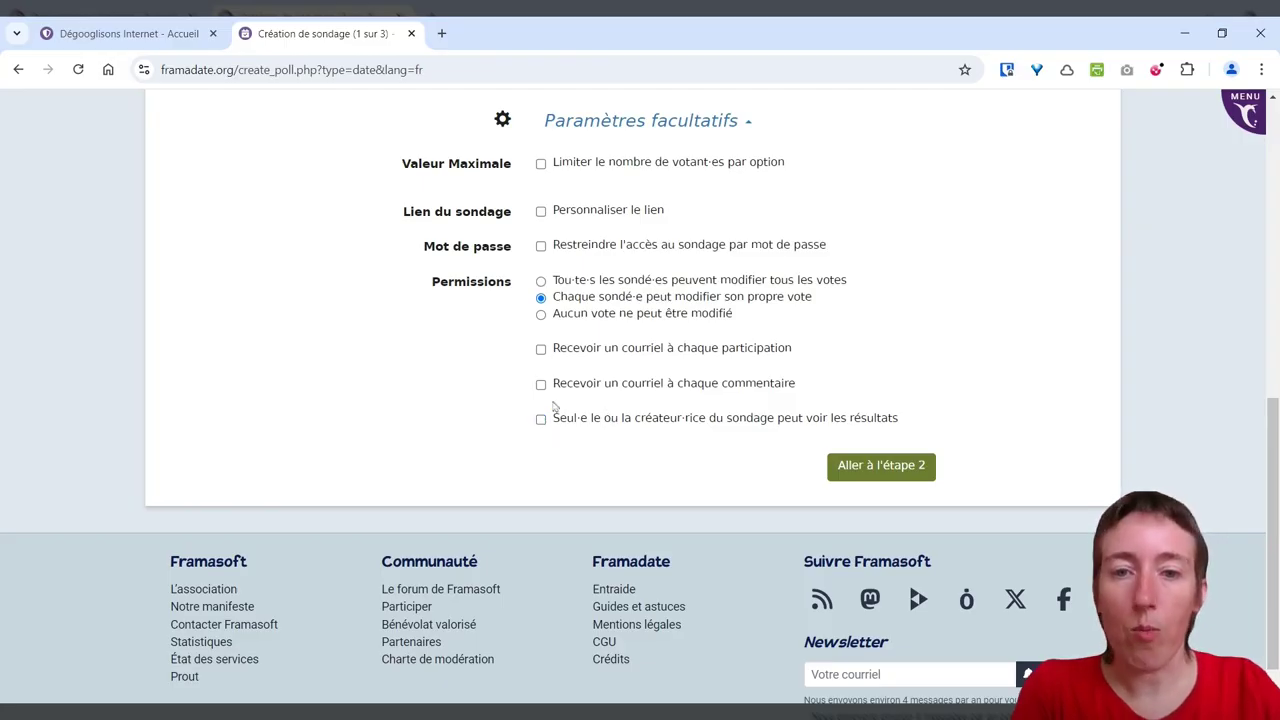
pyautogui.click(881, 470)
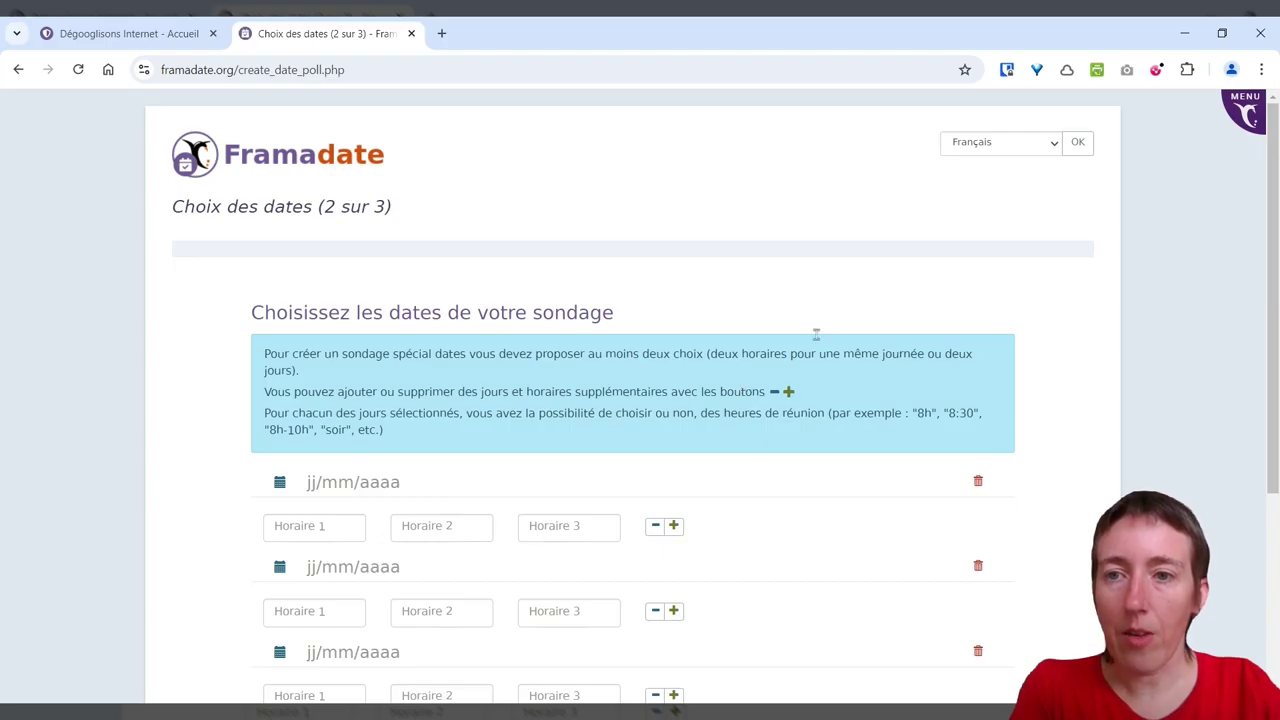
# Pick 19 August 2024 as the first poll date
pyautogui.moveTo(172, 205); pyautogui.dragTo(348, 206)
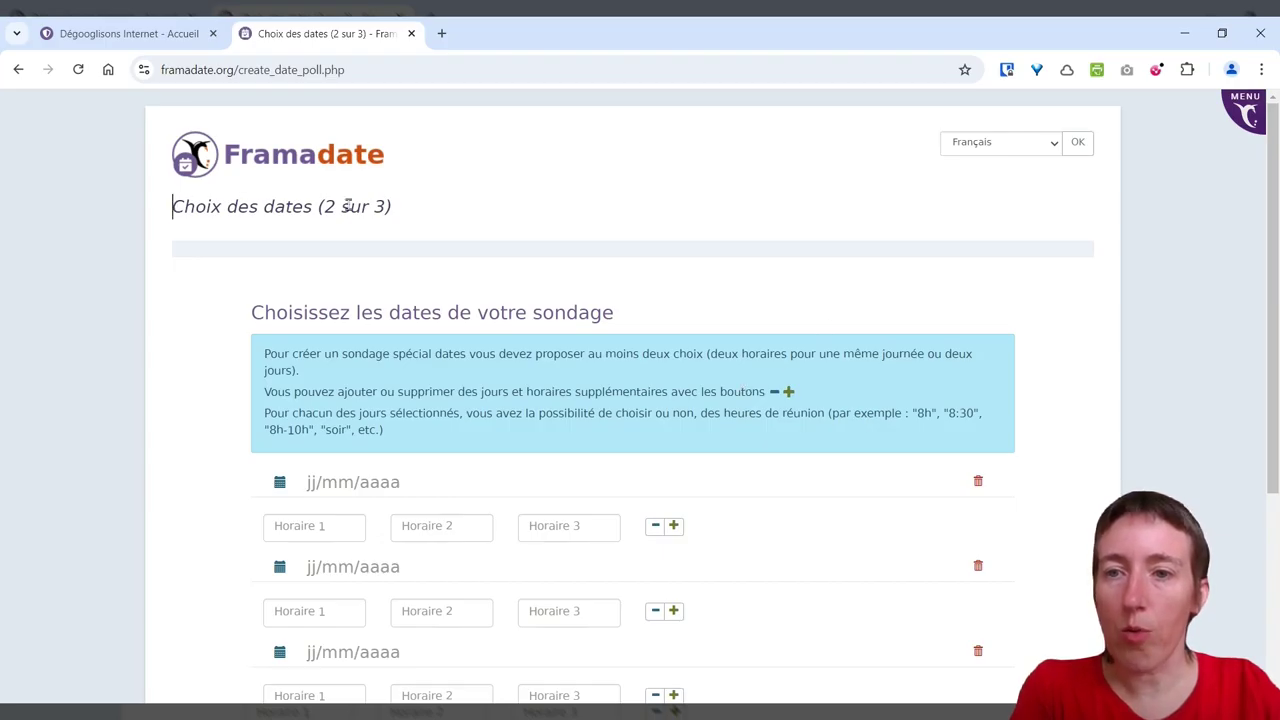
pyautogui.scroll(-2, 765, 220)
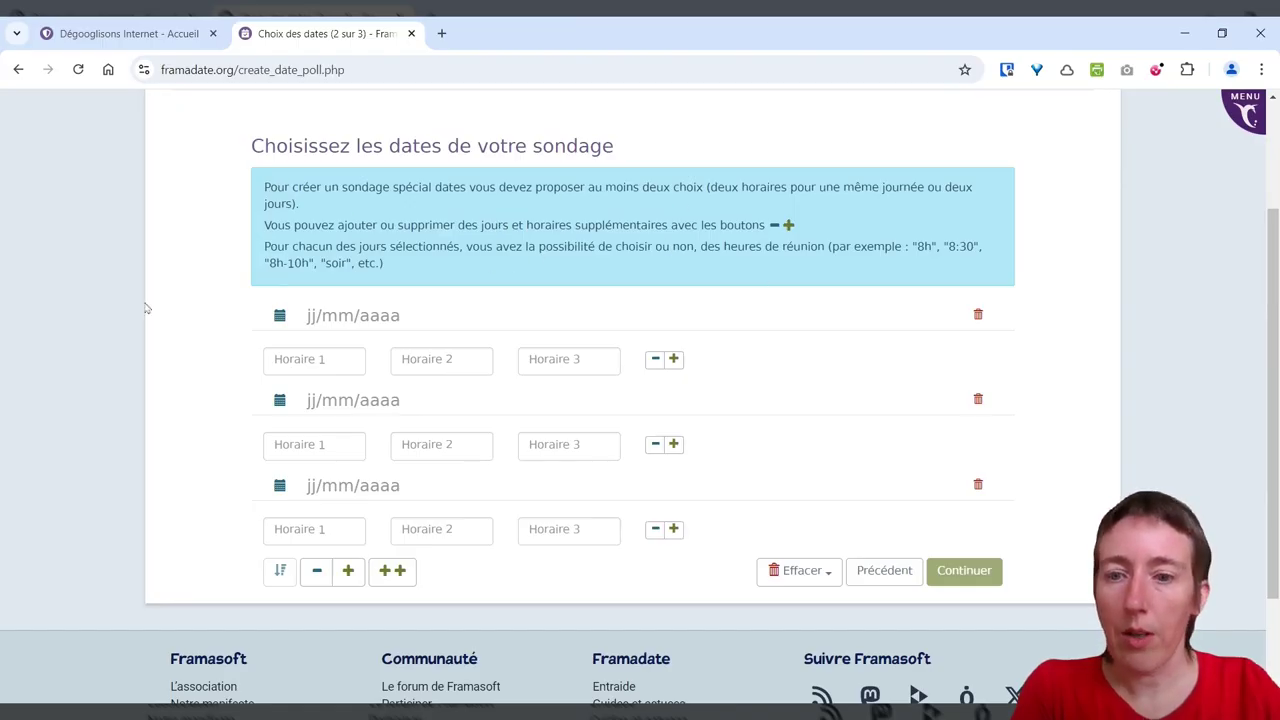
pyautogui.click(318, 318)
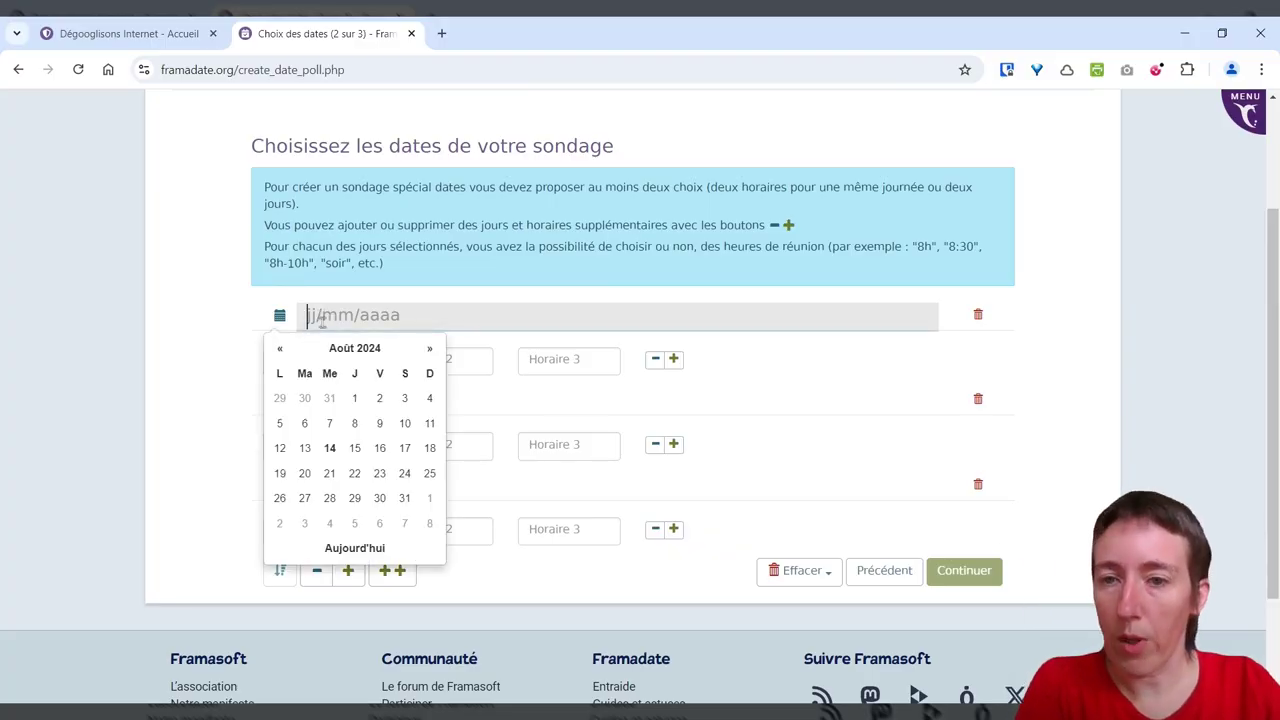
pyautogui.click(281, 474)
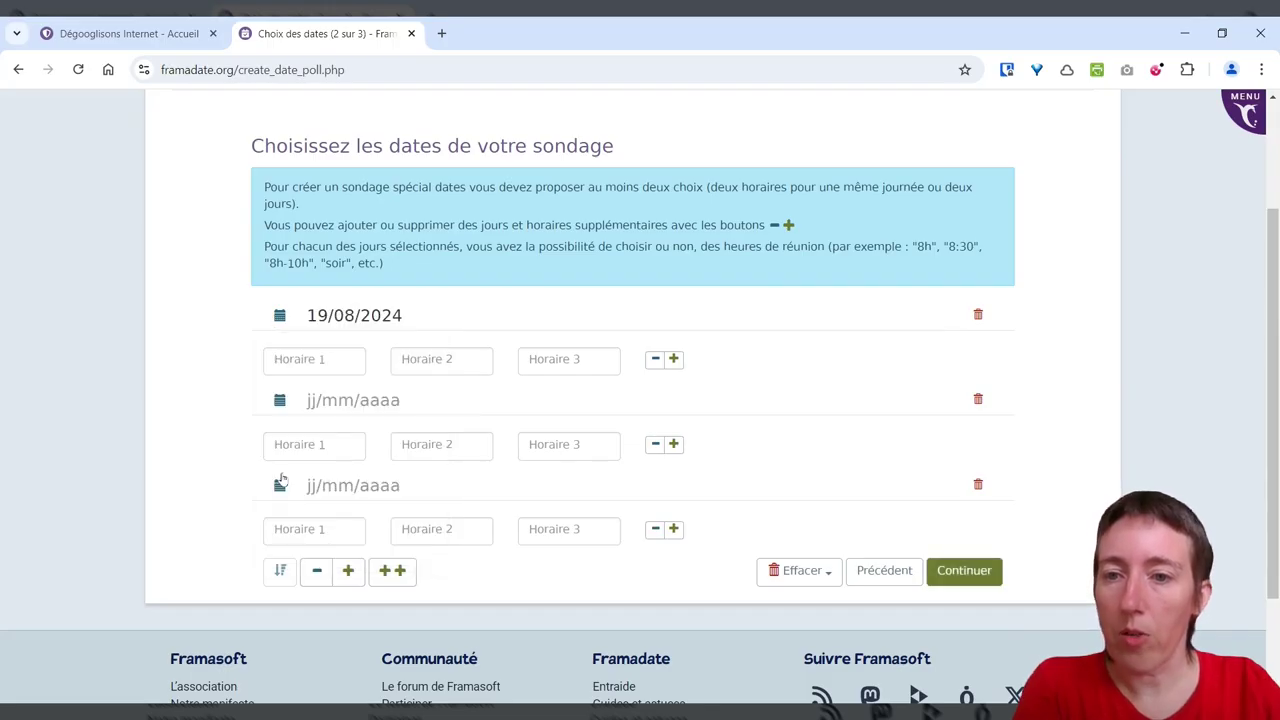
# Give 19/08/2024 the time slots 10h and 14h, removing all extra empty slots
pyautogui.click(302, 360)
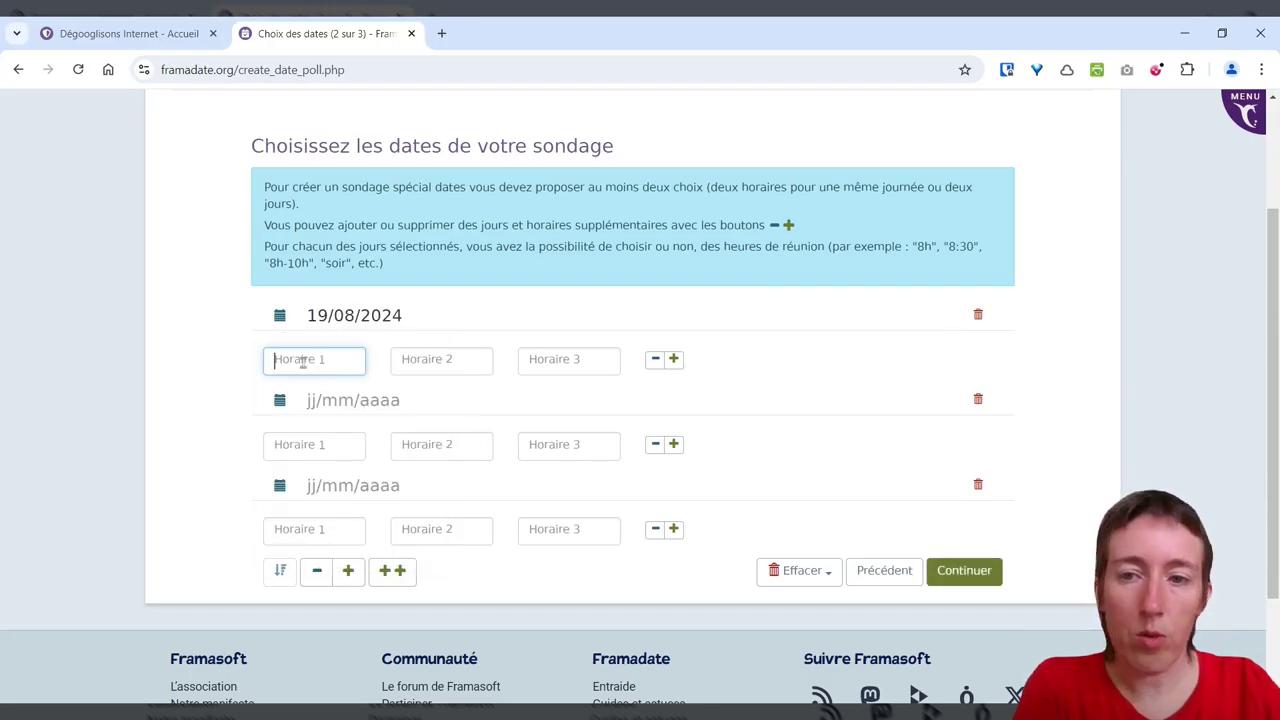
pyautogui.write('10h')
pyautogui.click(415, 361)
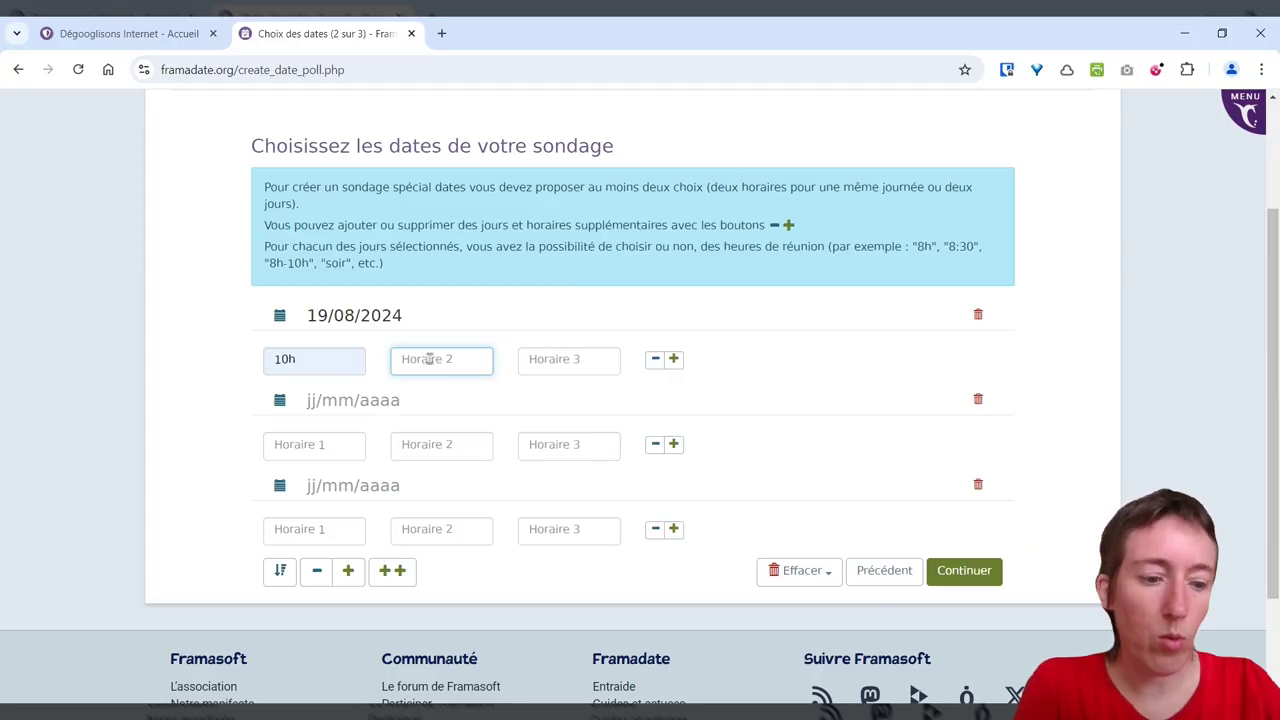
pyautogui.write('14h')
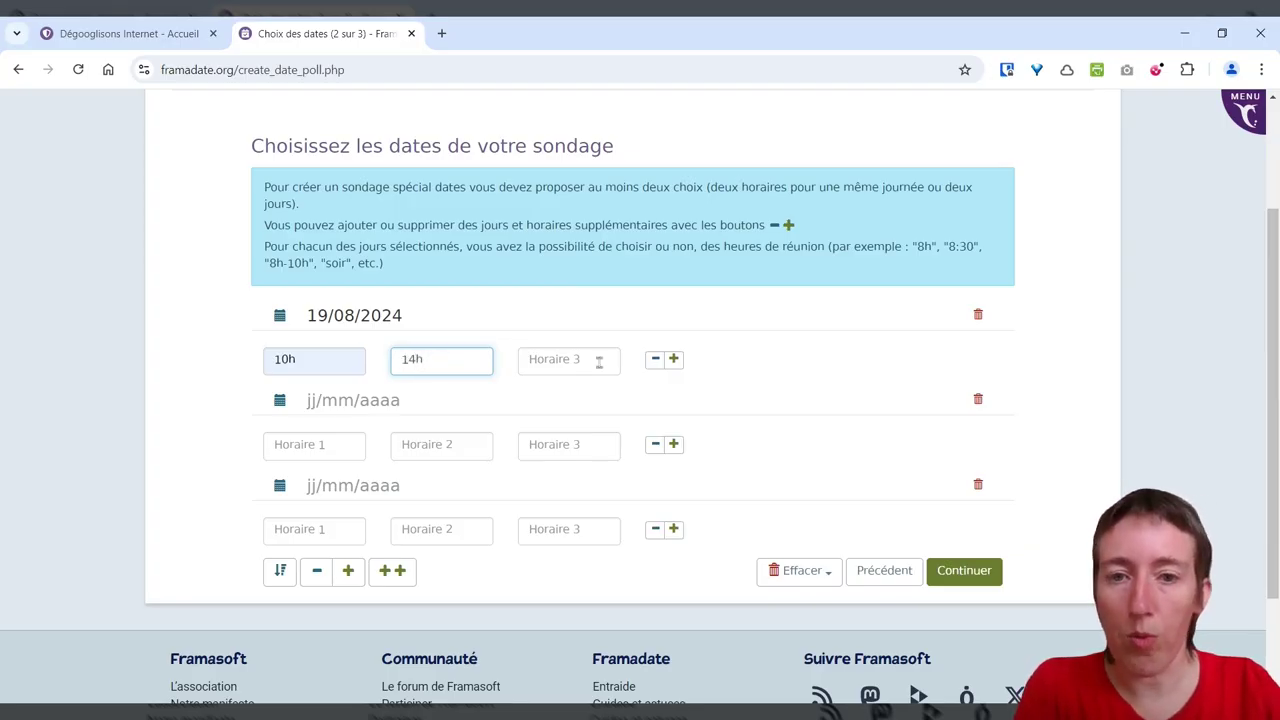
pyautogui.click(790, 367)
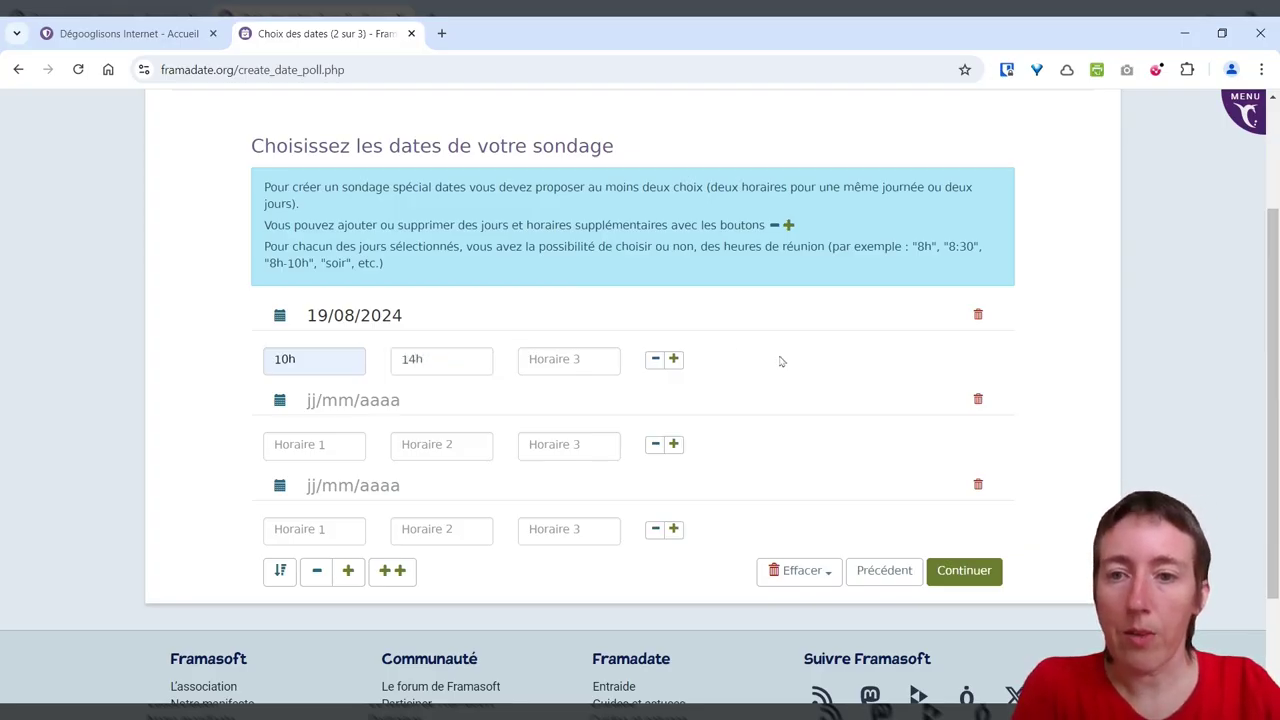
pyautogui.click(675, 360)
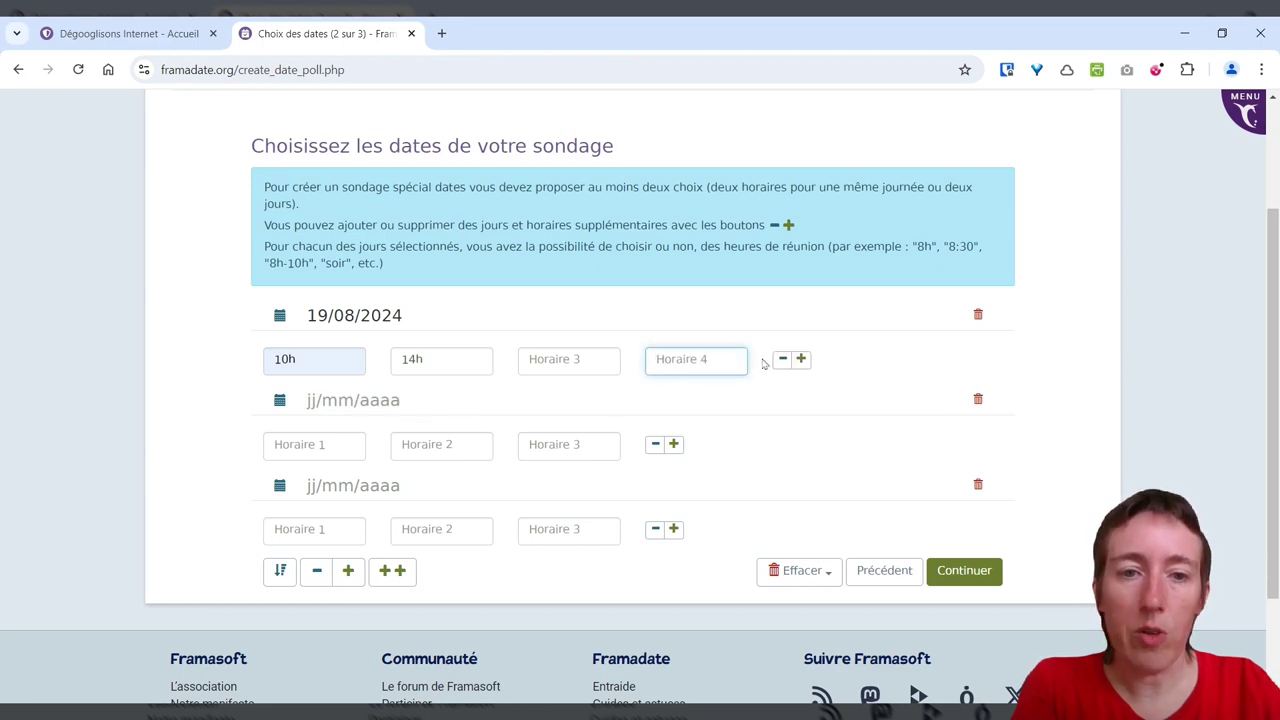
pyautogui.click(801, 360)
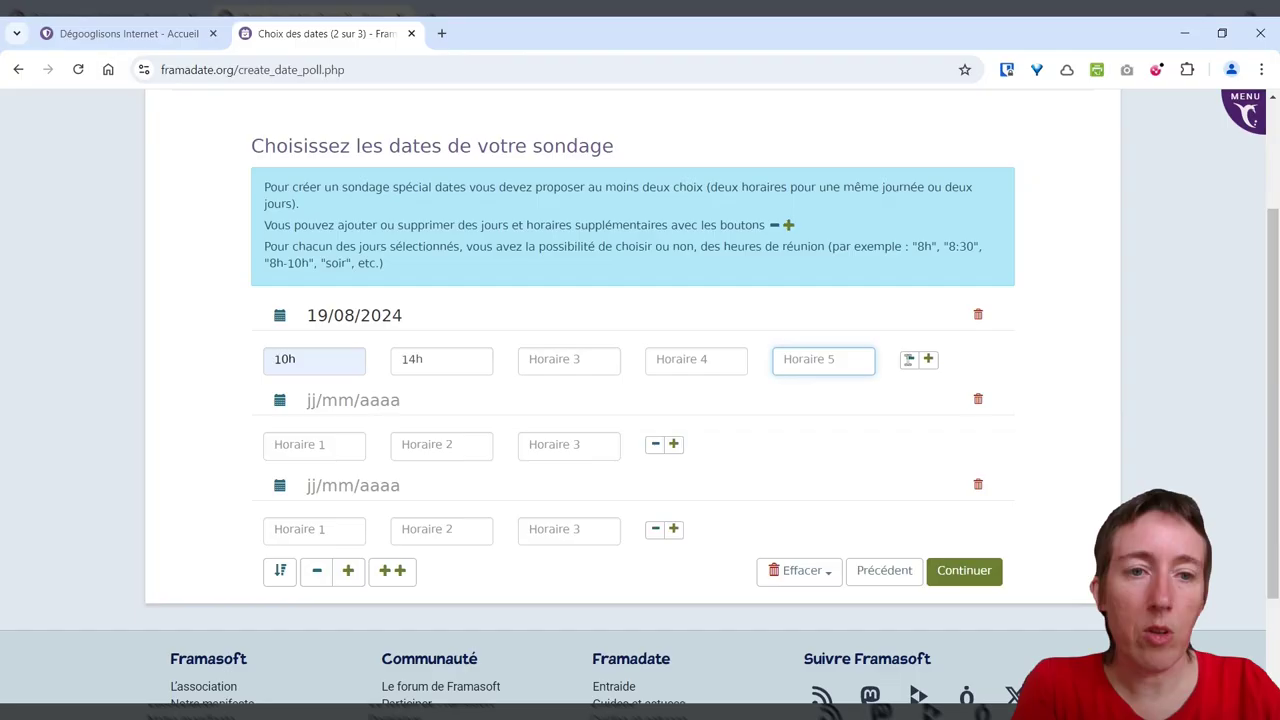
pyautogui.click(911, 360)
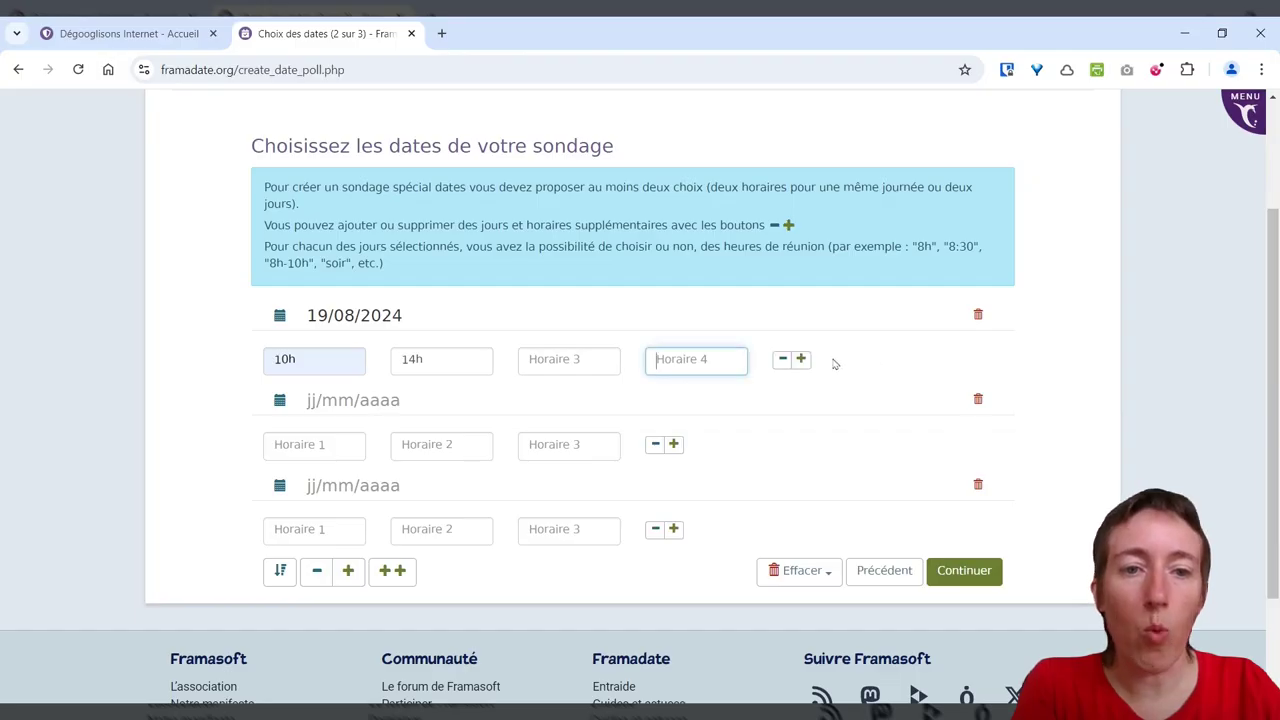
pyautogui.click(784, 360)
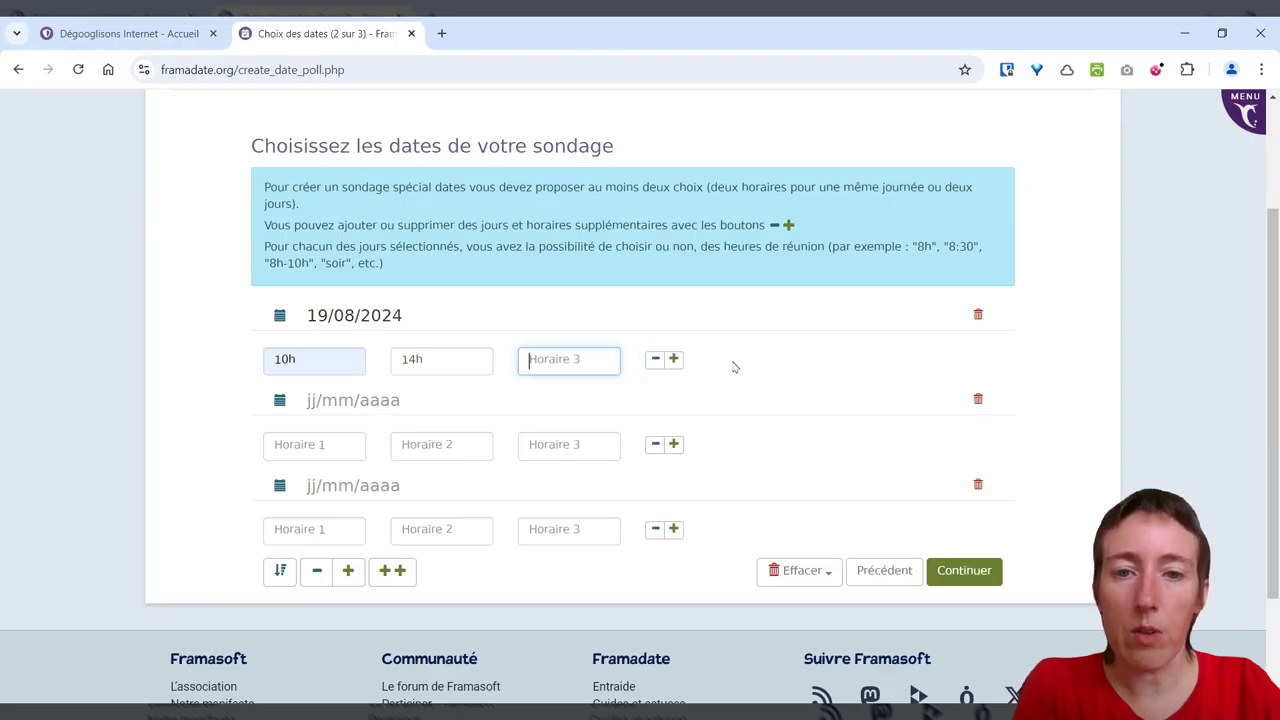
pyautogui.click(655, 360)
pyautogui.click(318, 402)
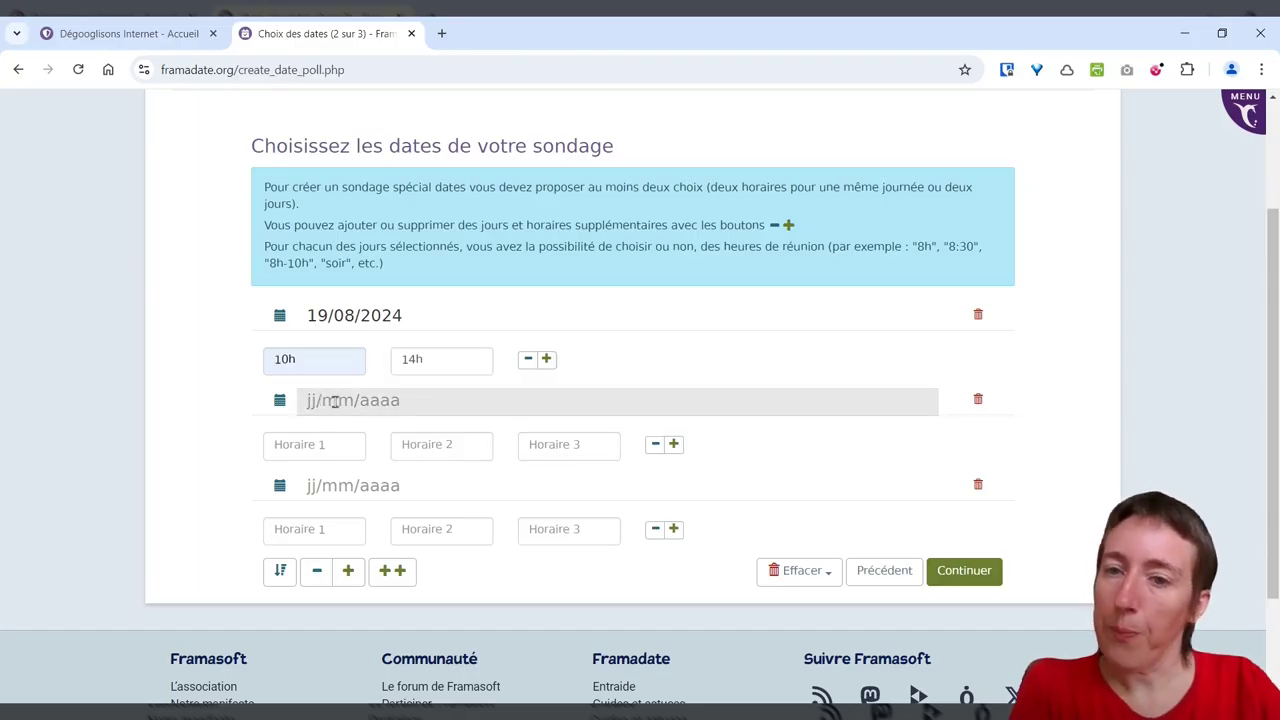
# Add 20/08/2024 as the second date with 10h and 14h slots
pyautogui.click(334, 400)
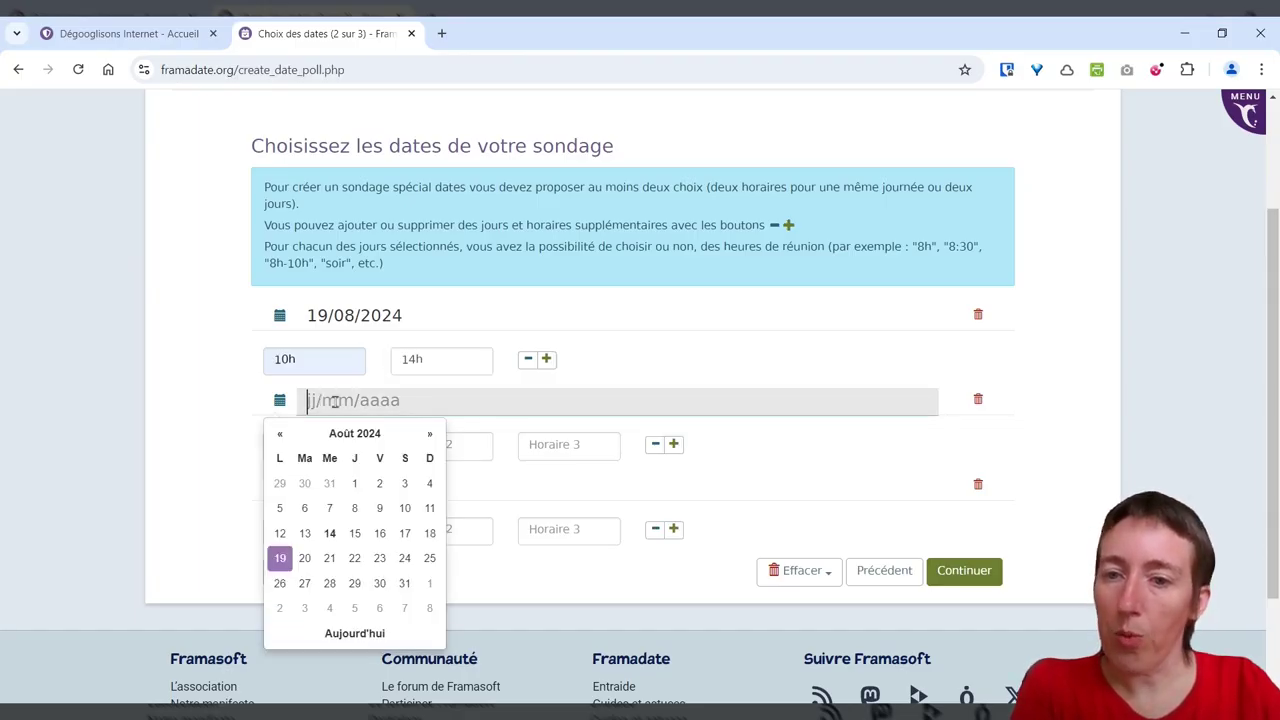
pyautogui.click(304, 558)
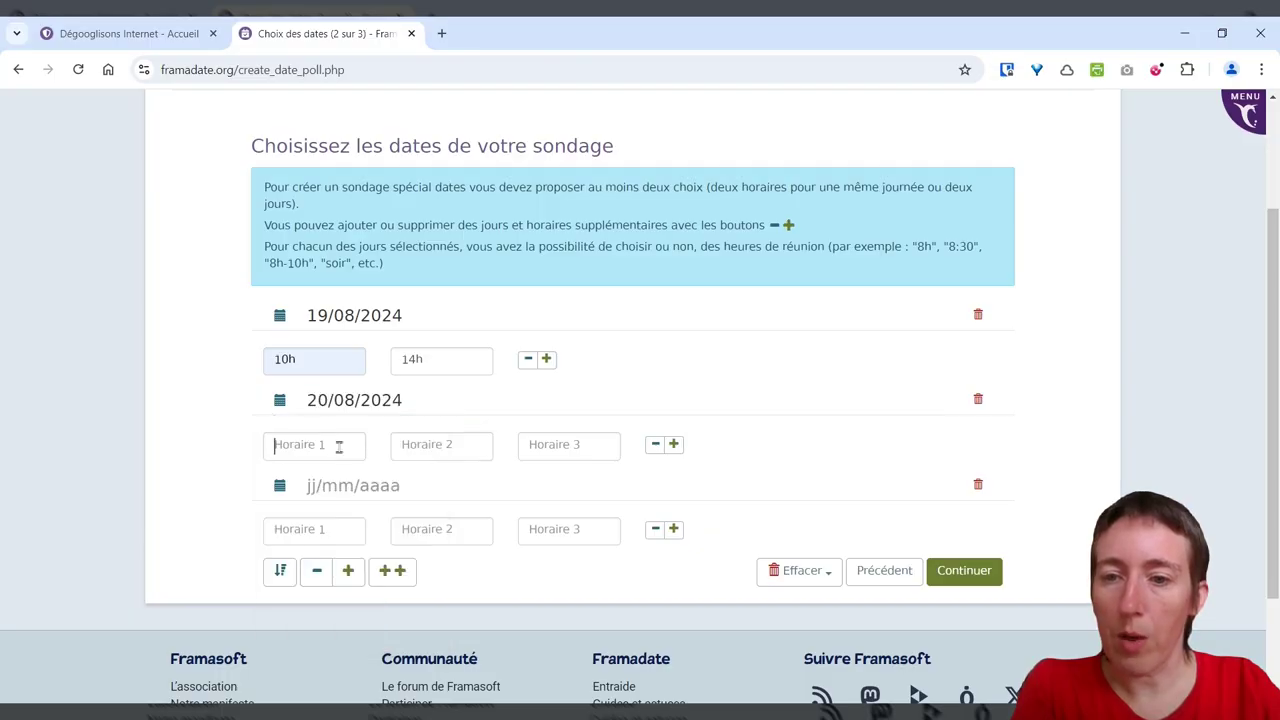
pyautogui.click(326, 446)
pyautogui.write('10h')
pyautogui.click(418, 446)
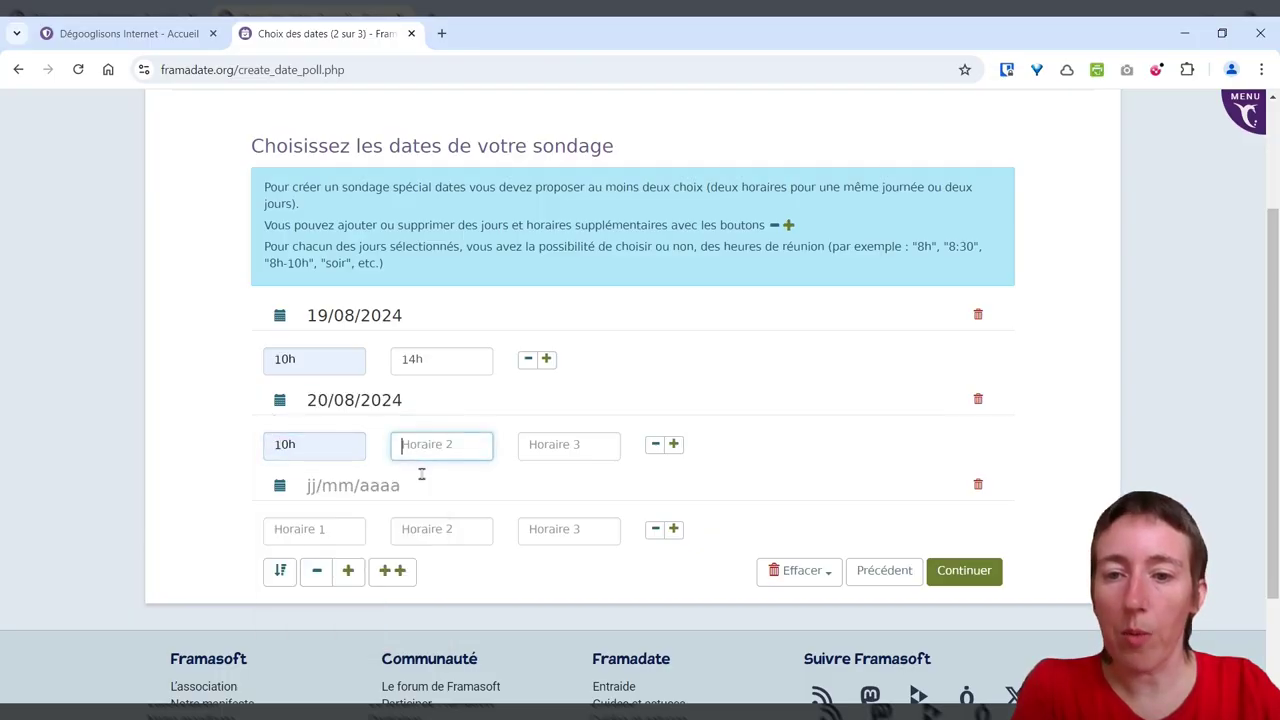
pyautogui.write('14h')
pyautogui.click(811, 447)
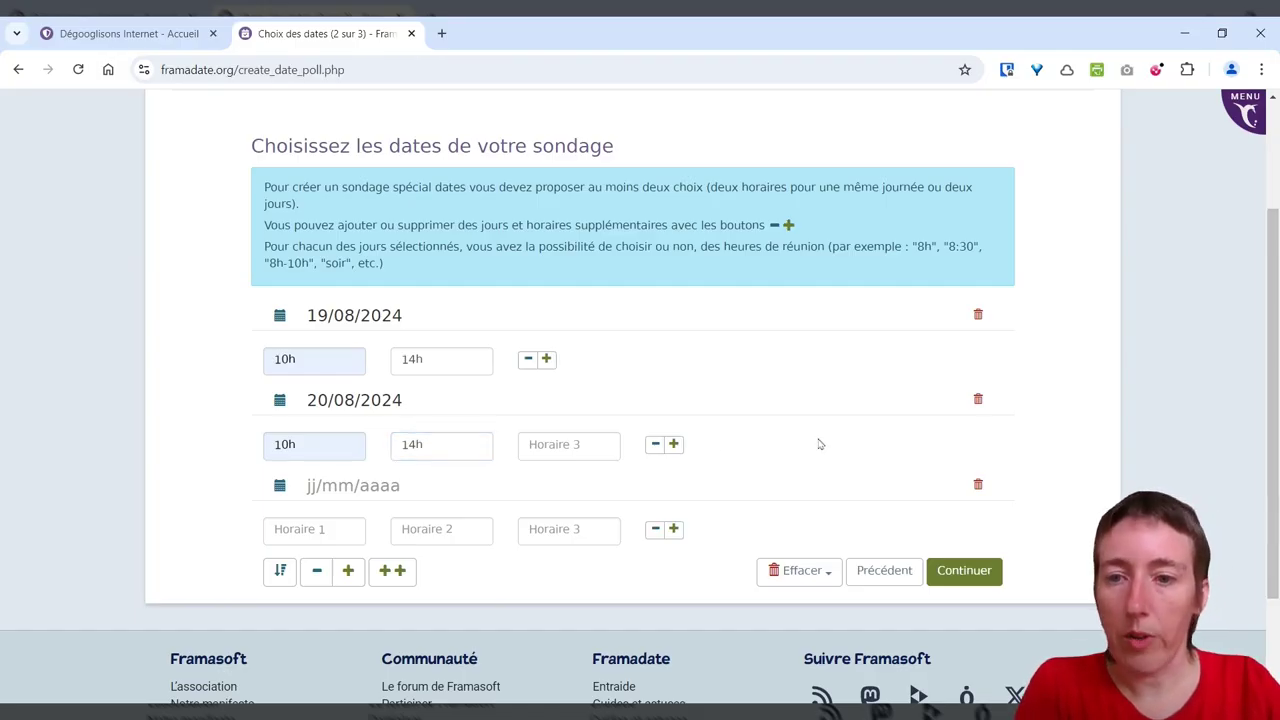
# Delete the 20/08/2024 date row and its times
pyautogui.scroll(-1, 803, 436)
pyautogui.scroll(1, 800, 430)
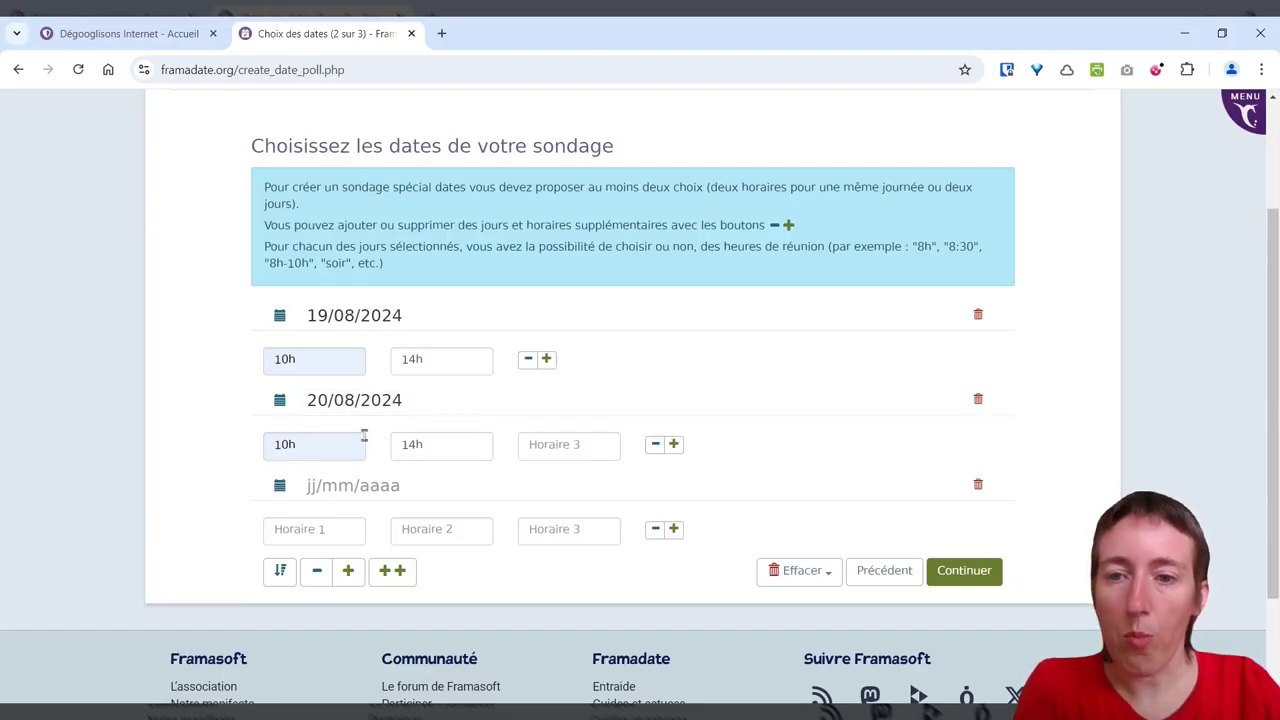
pyautogui.click(978, 400)
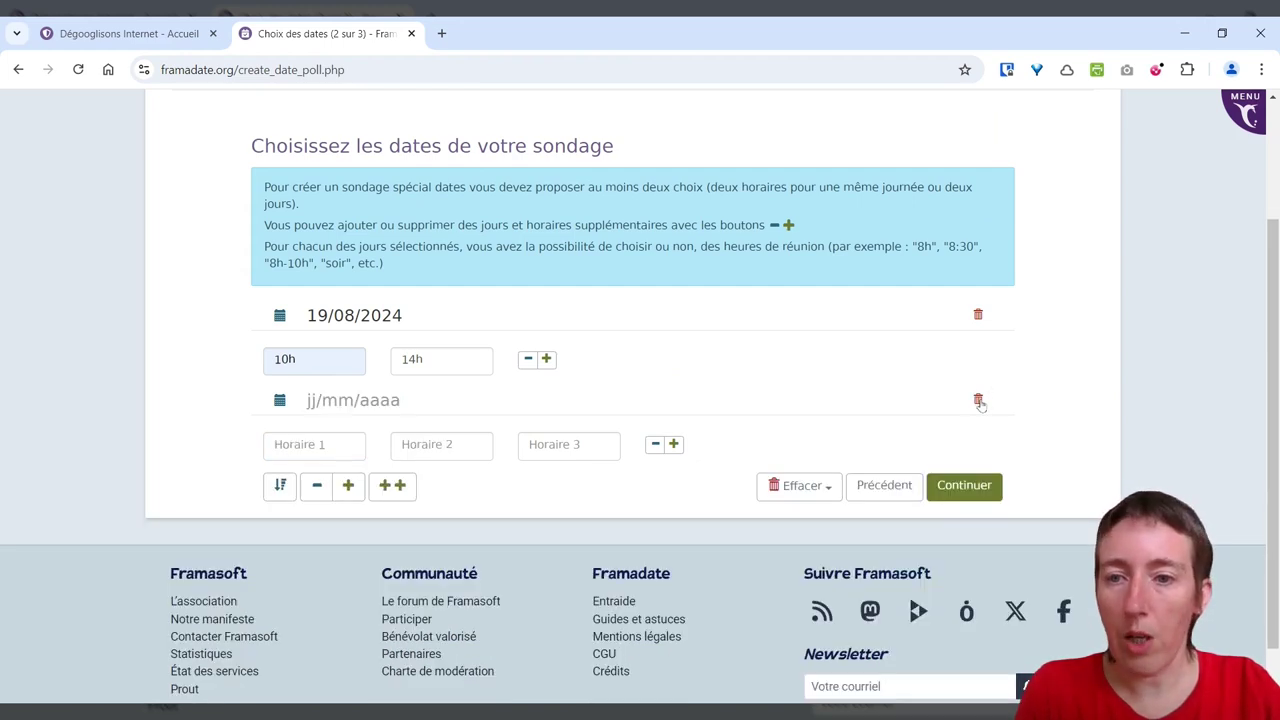
# Add the date range 20/08/2024 to 23/08/2024 to the poll
pyautogui.click(394, 490)
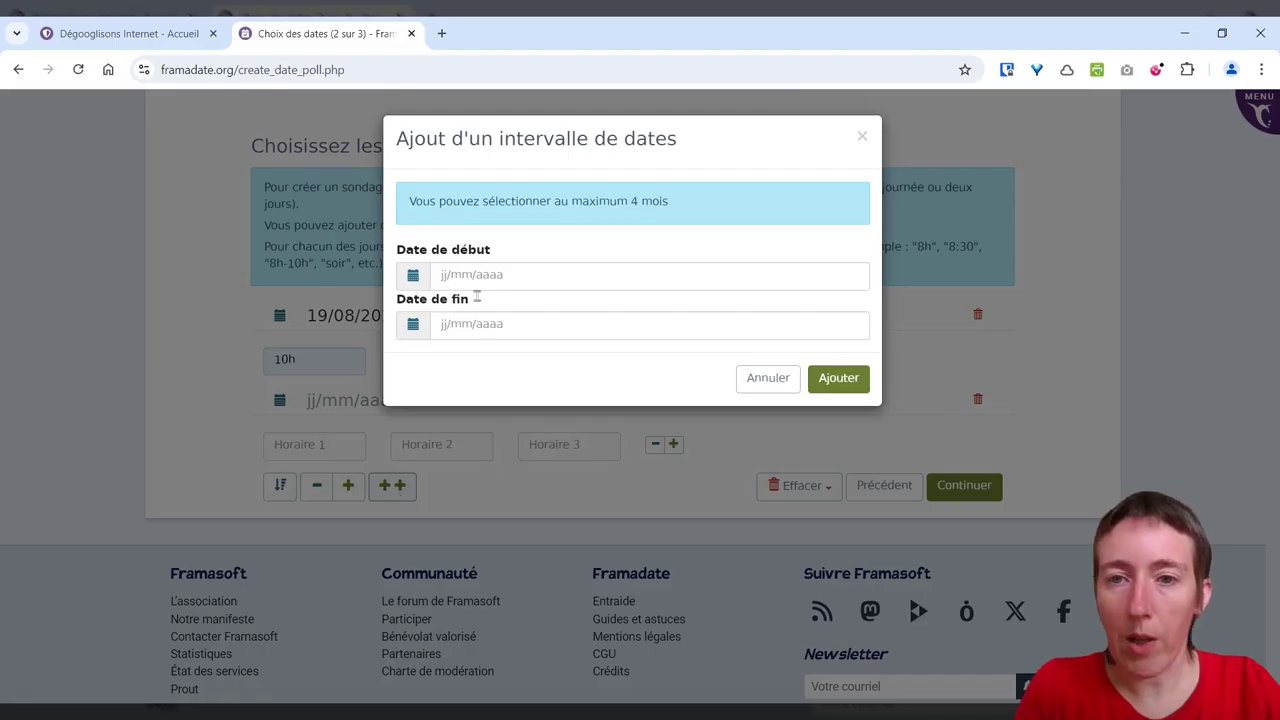
pyautogui.click(484, 275)
pyautogui.write('20')
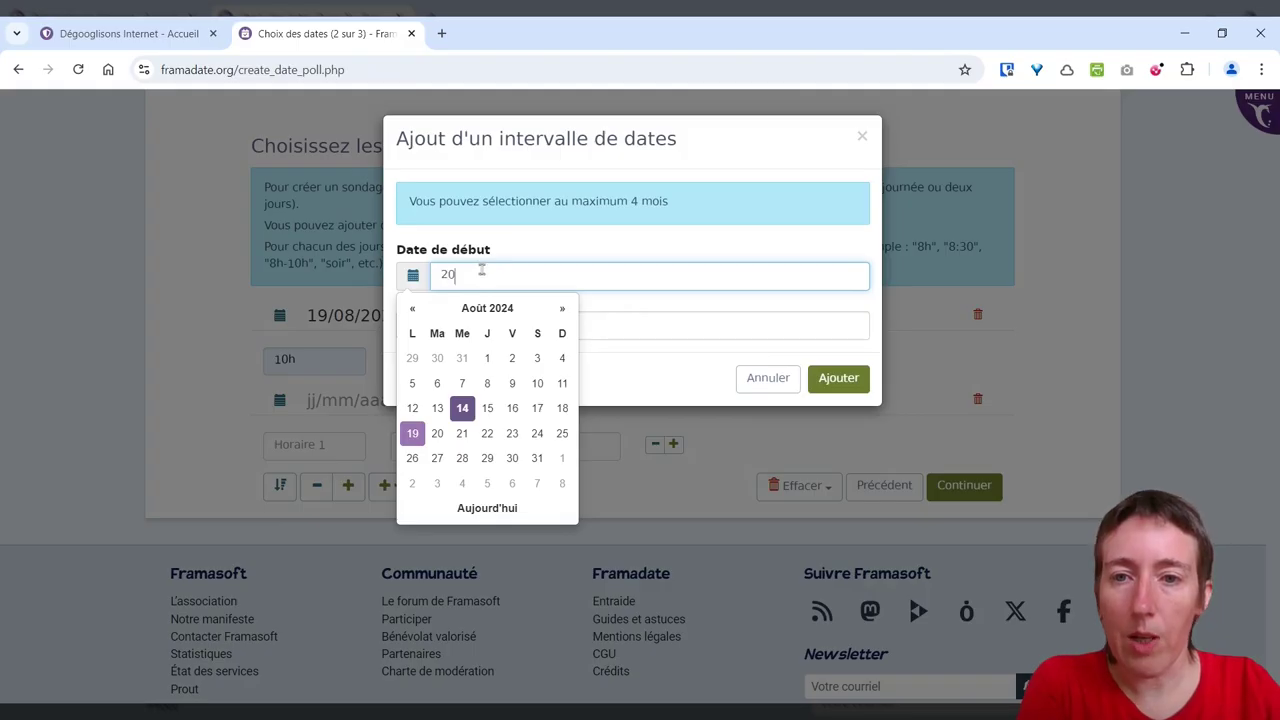
pyautogui.click(437, 433)
pyautogui.click(447, 325)
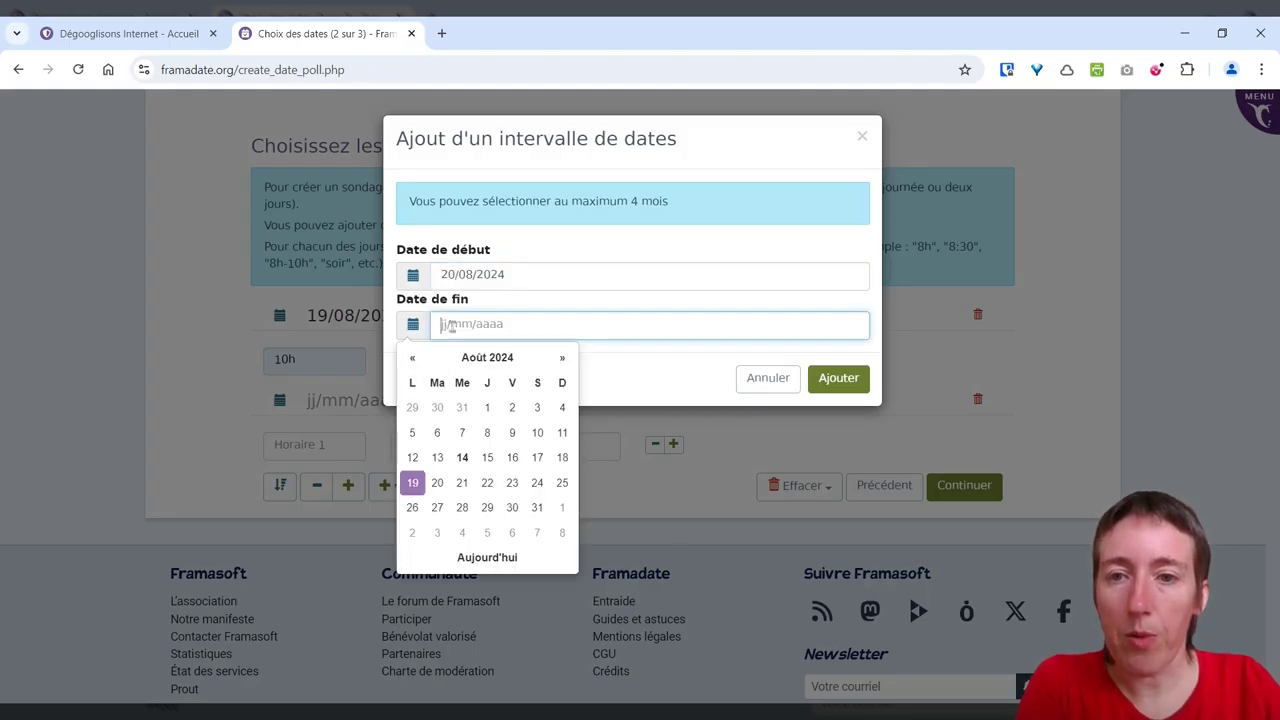
pyautogui.click(512, 484)
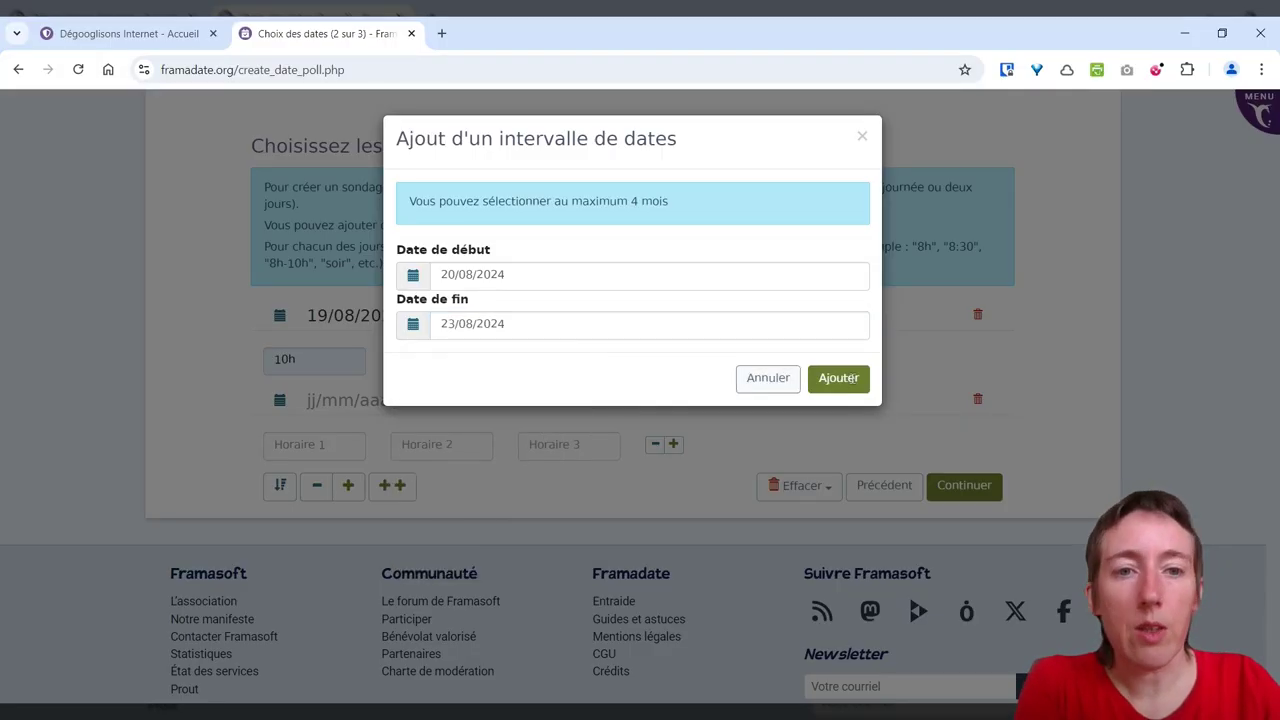
pyautogui.click(840, 380)
pyautogui.scroll(-3, 854, 385)
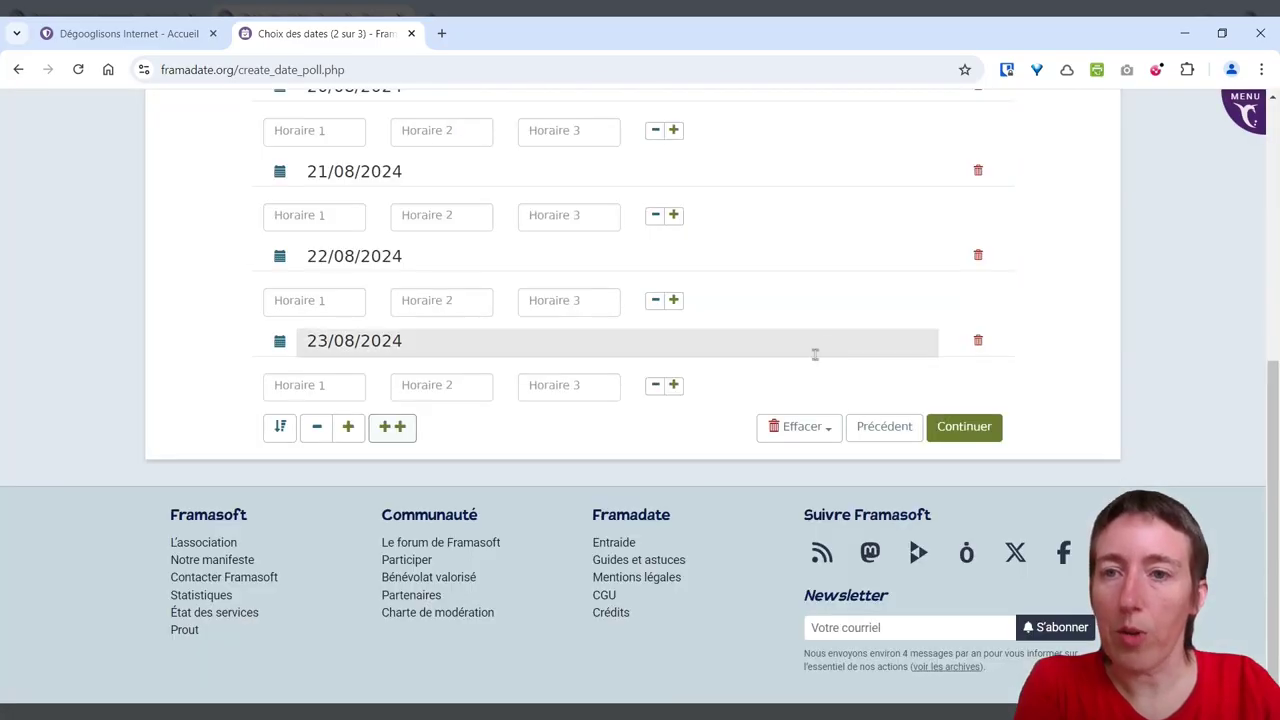
# Remove 22/08 and 23/08, then copy the first day's 10h and 14h to the other days
pyautogui.scroll(2, 742, 369)
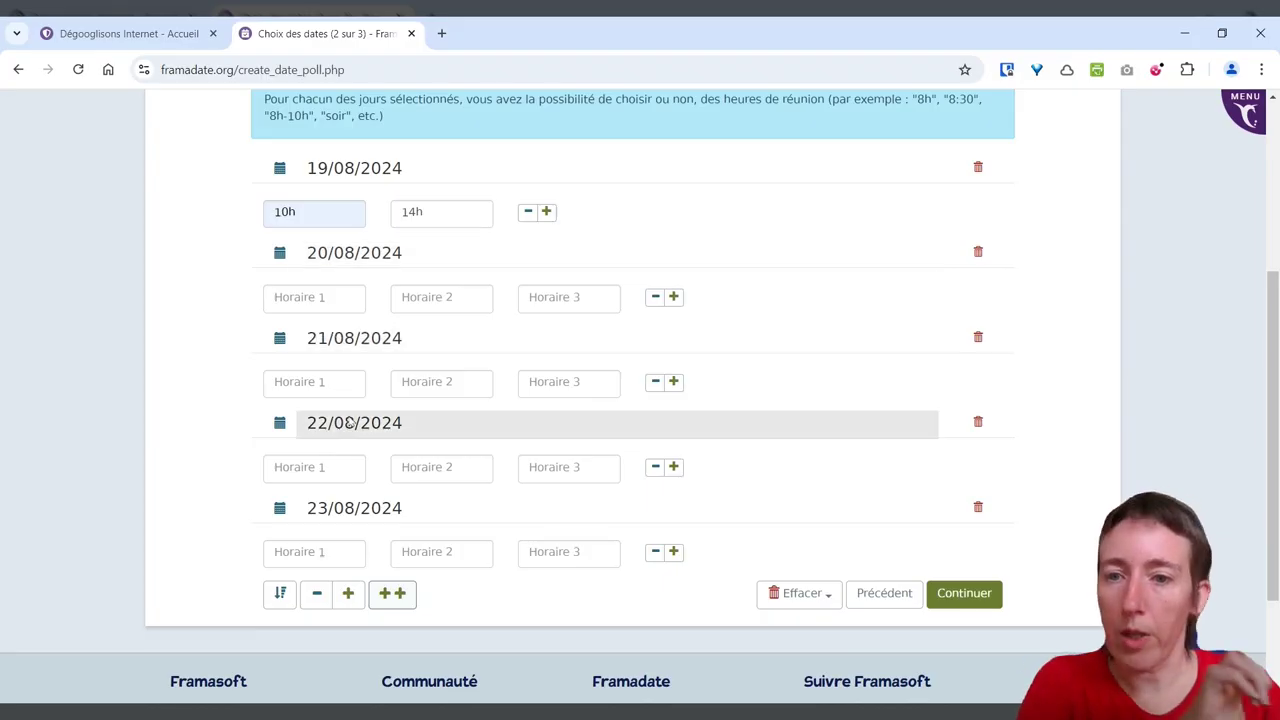
pyautogui.click(978, 423)
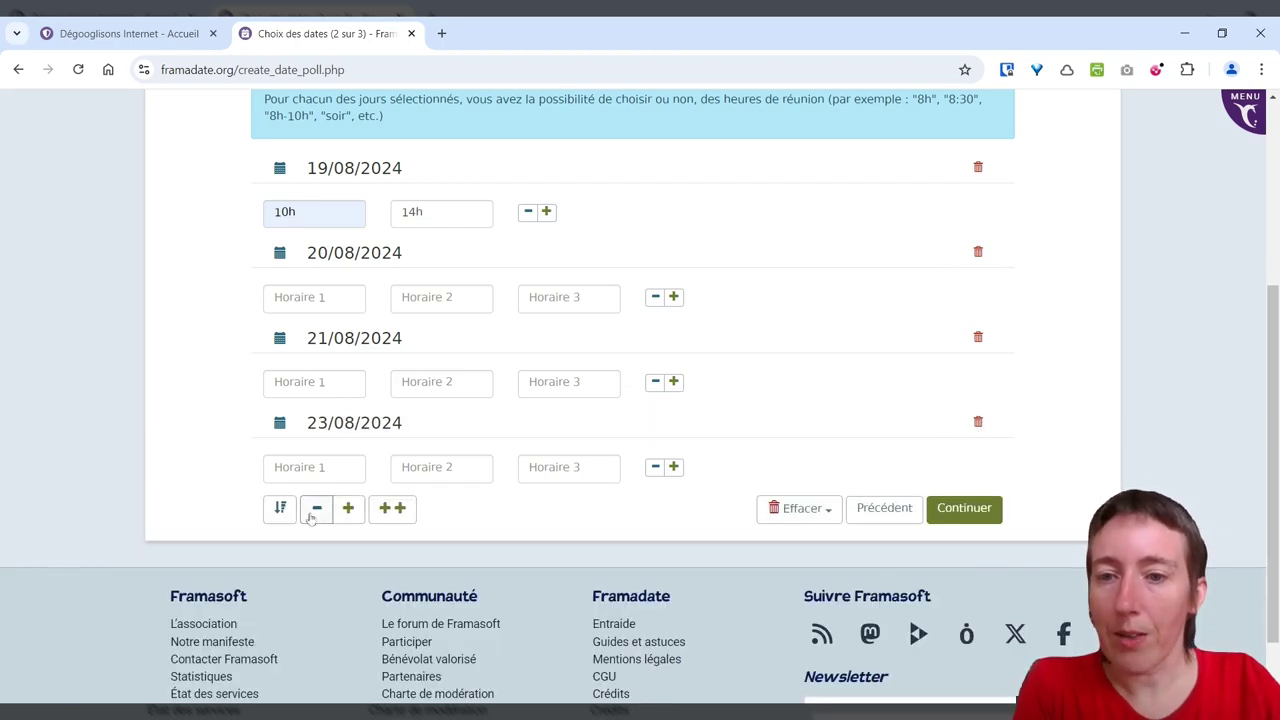
pyautogui.click(978, 423)
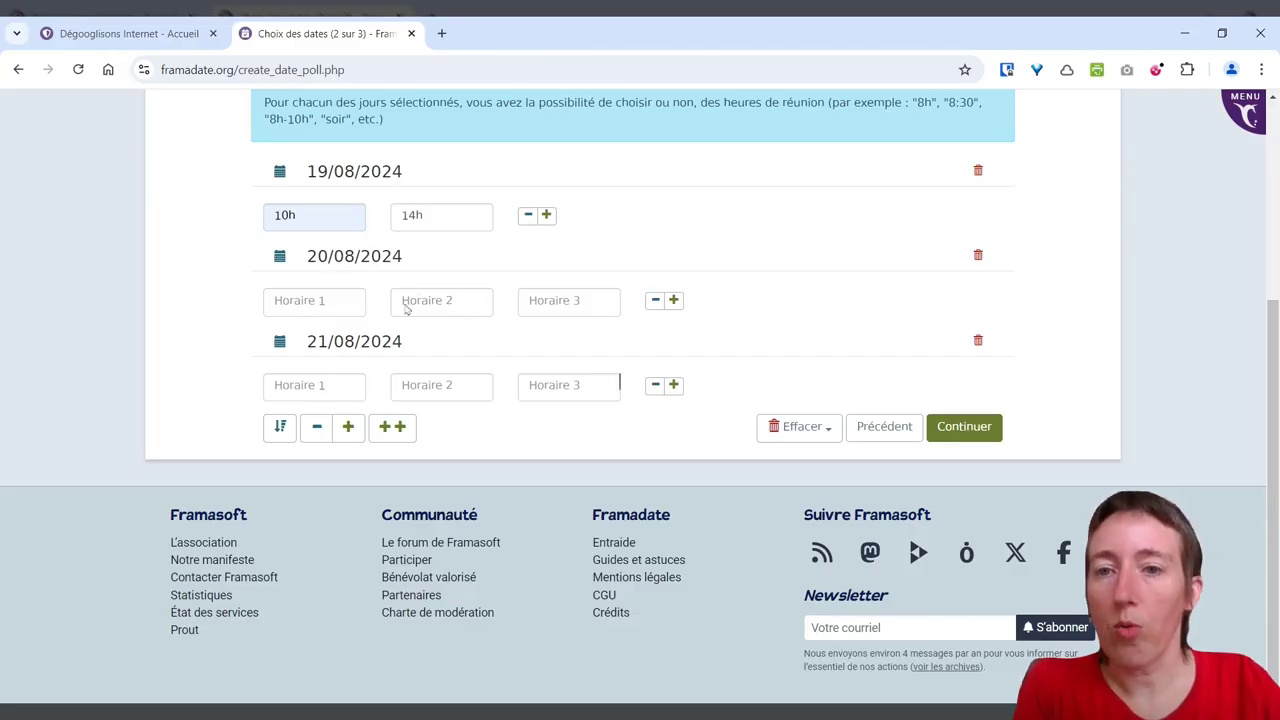
pyautogui.click(280, 427)
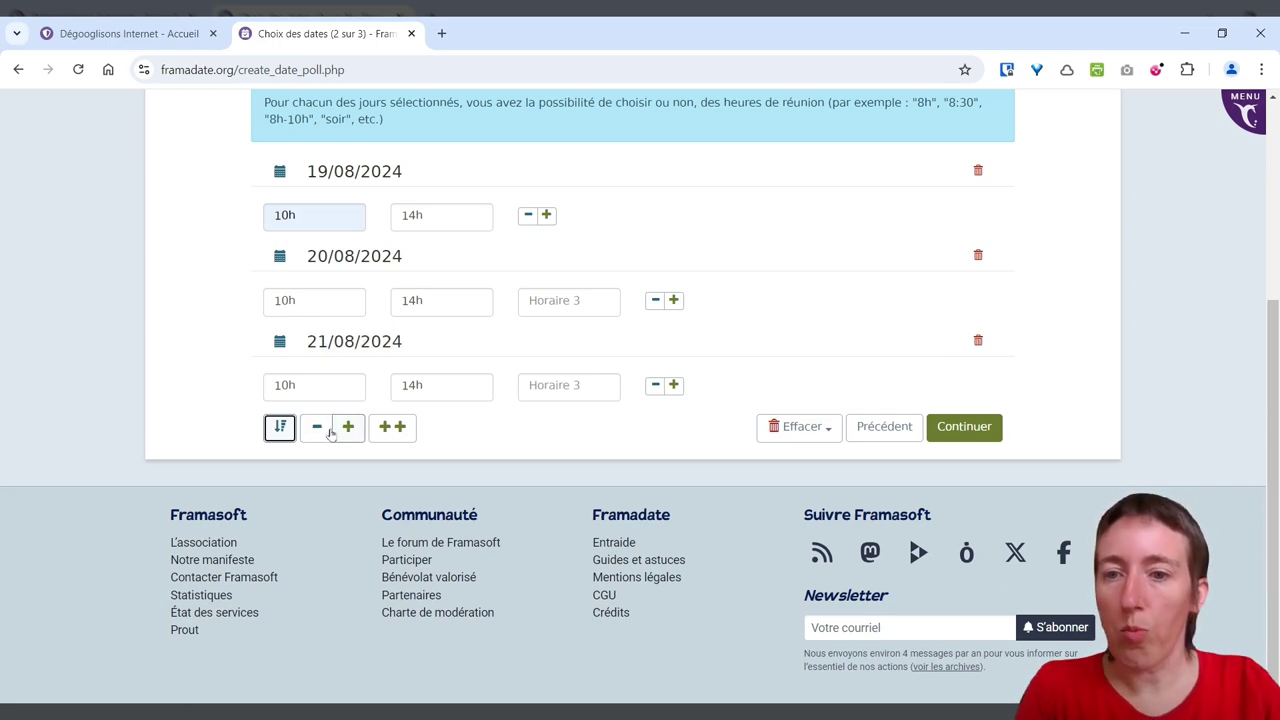
# Add a trial 23/08/2024 date with times 10h and 14
pyautogui.click(348, 428)
pyautogui.click(356, 430)
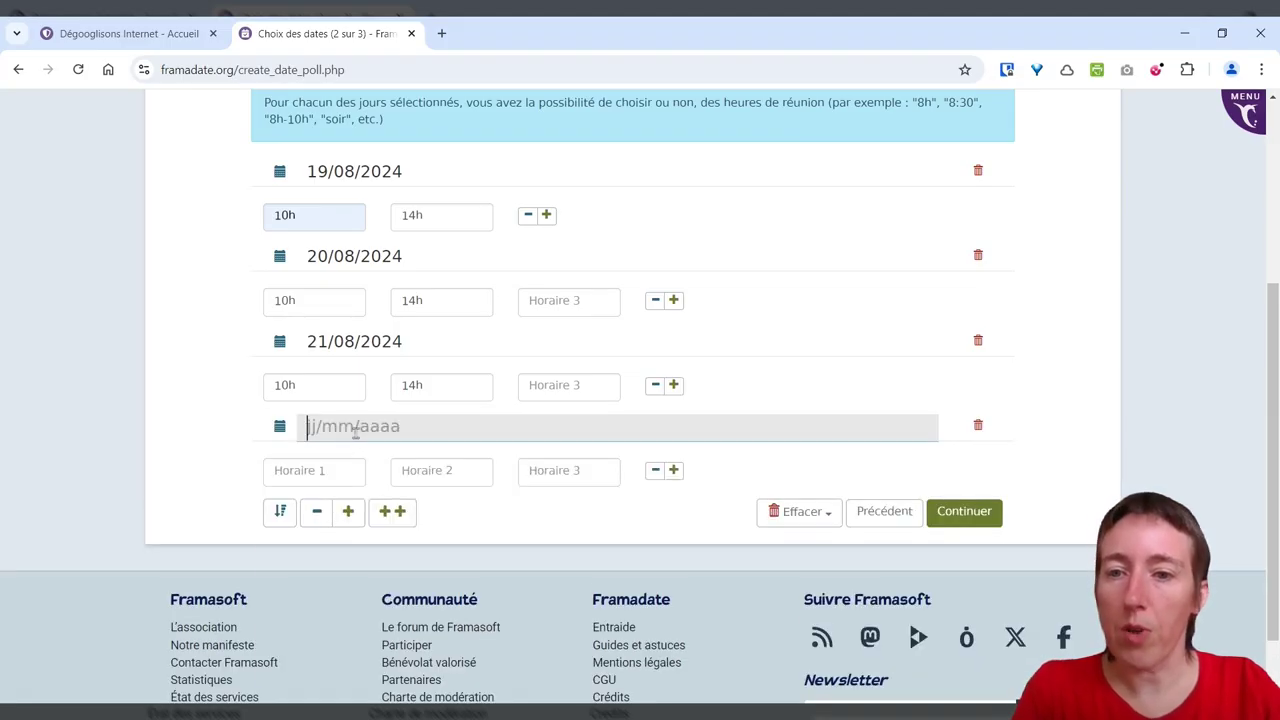
pyautogui.click(380, 585)
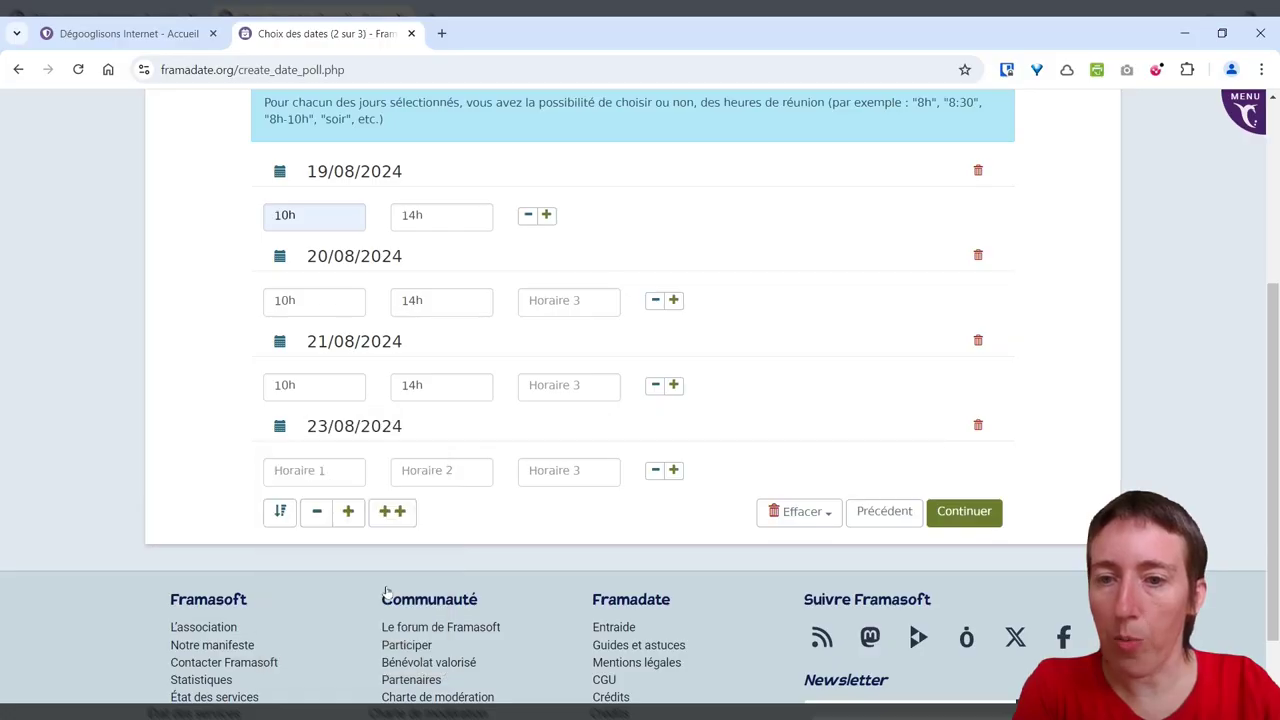
pyautogui.click(318, 470)
pyautogui.write('10h')
pyautogui.click(430, 470)
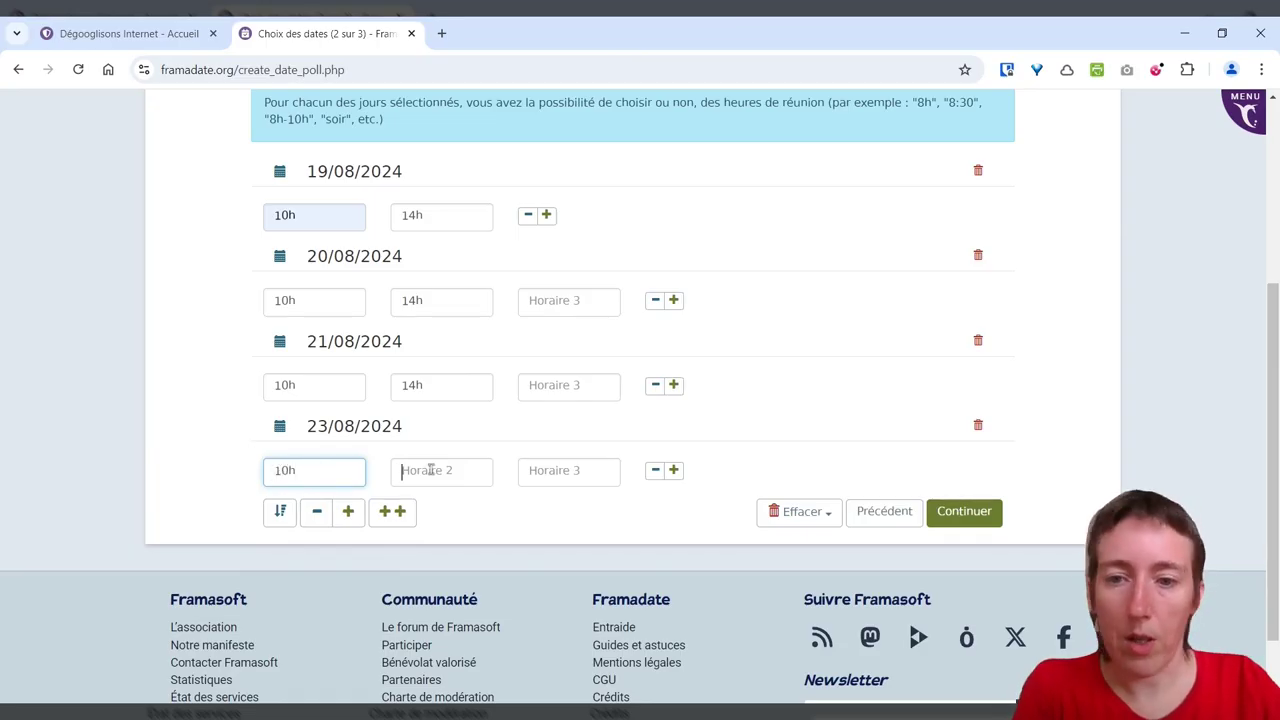
pyautogui.write('14h')
pyautogui.click(606, 524)
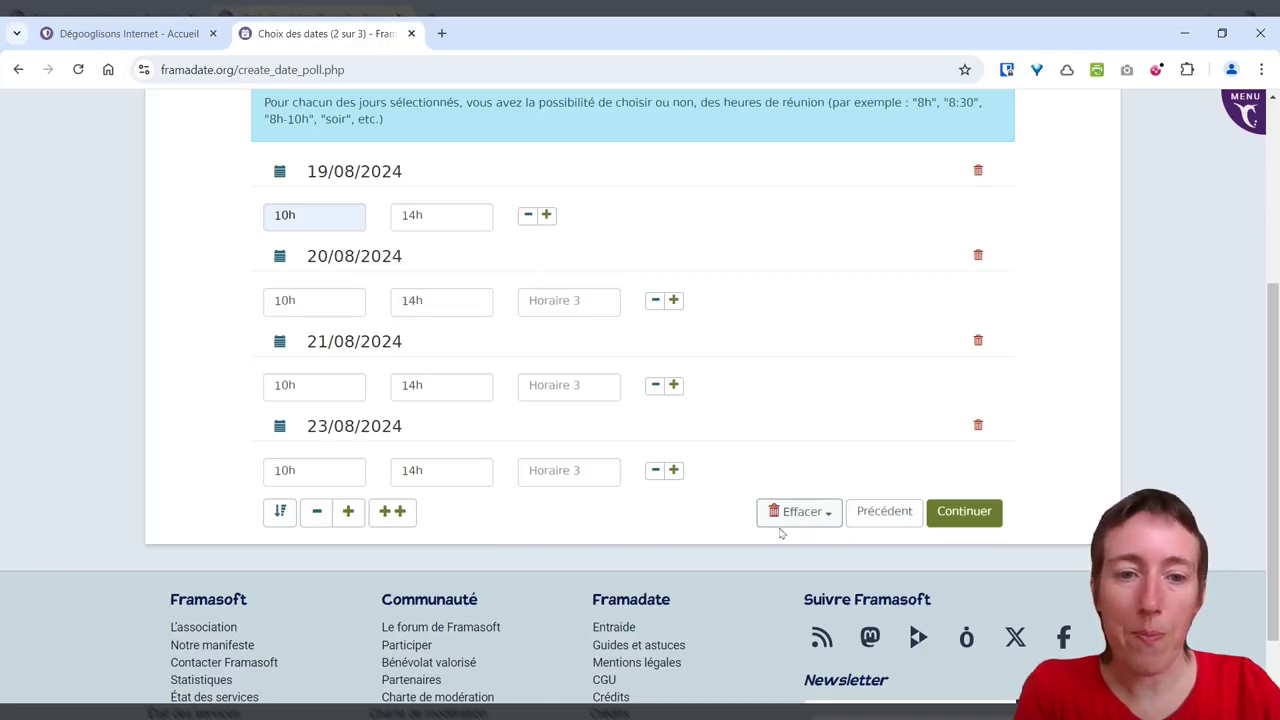
# Dismiss the clearing options unused and delete the 23/08/2024 row again
pyautogui.click(827, 513)
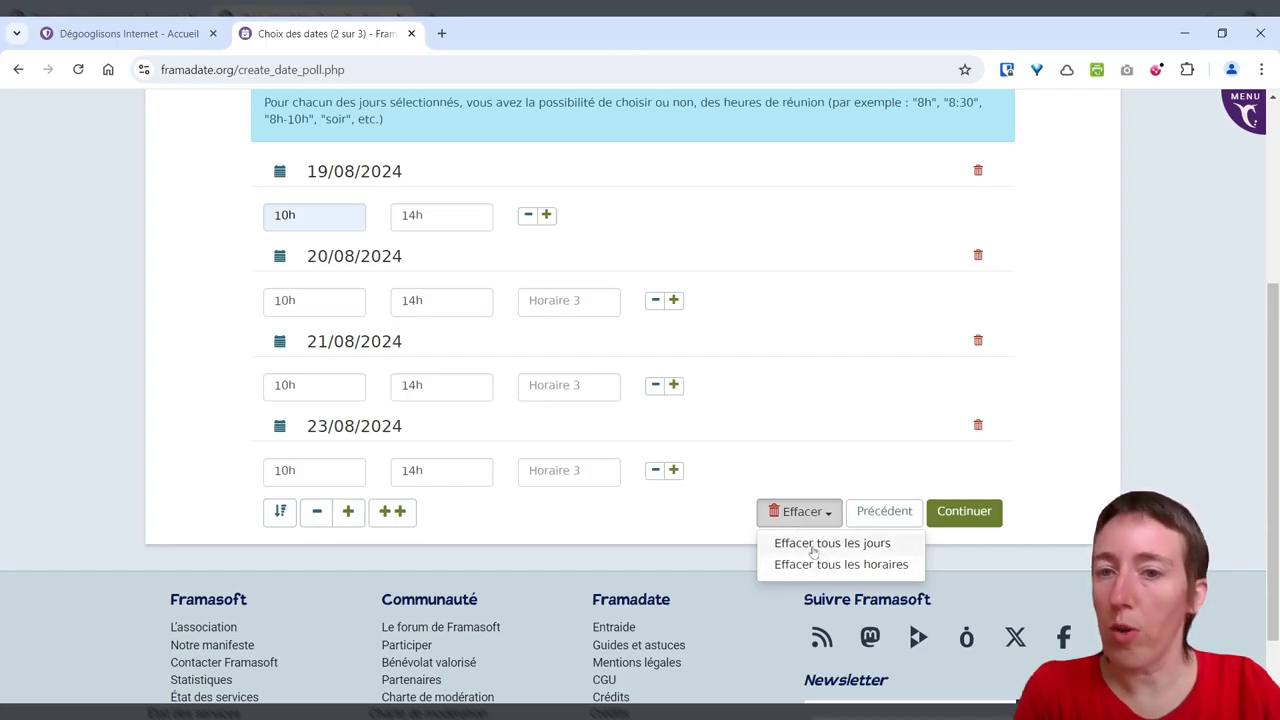
pyautogui.click(694, 523)
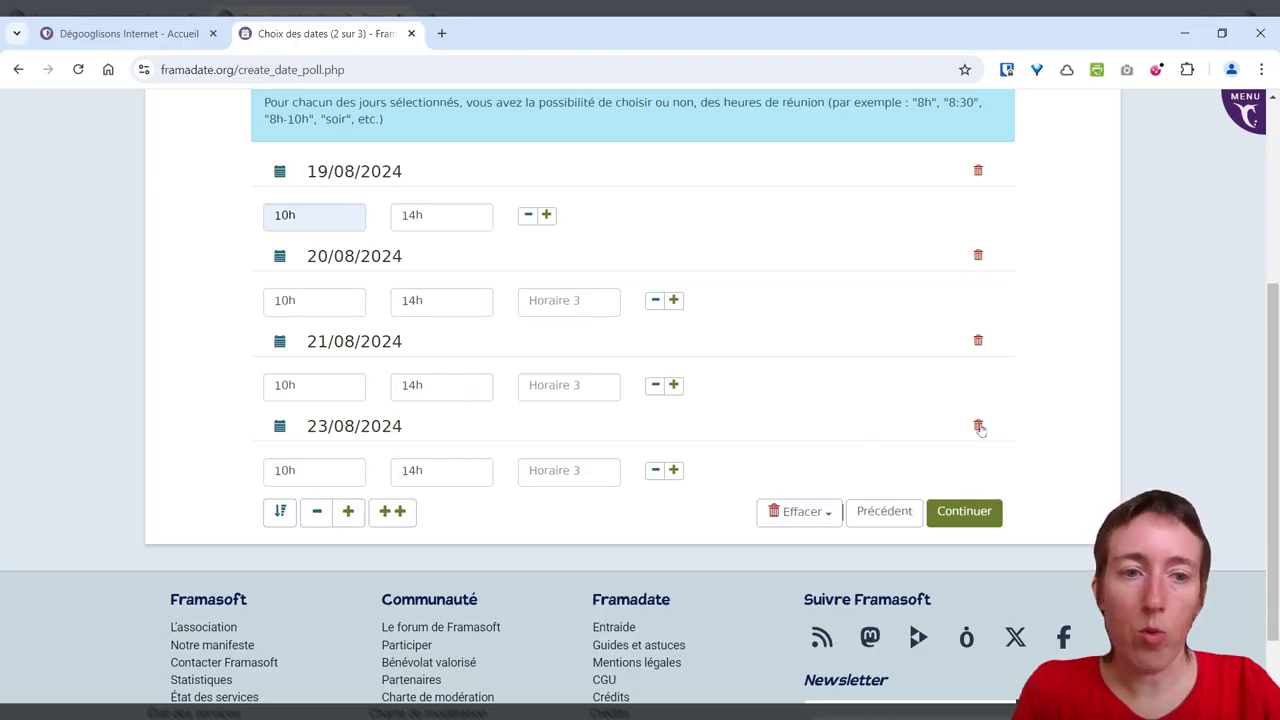
pyautogui.click(978, 425)
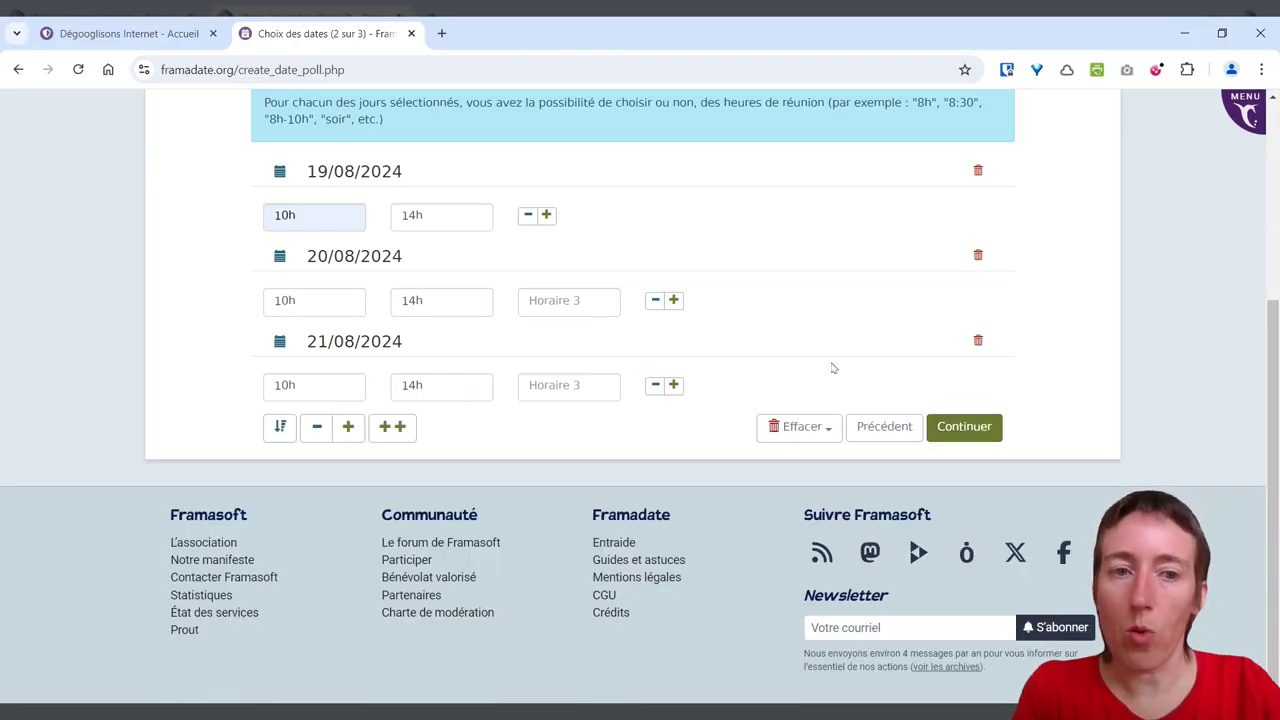
pyautogui.scroll(1, 1024, 451)
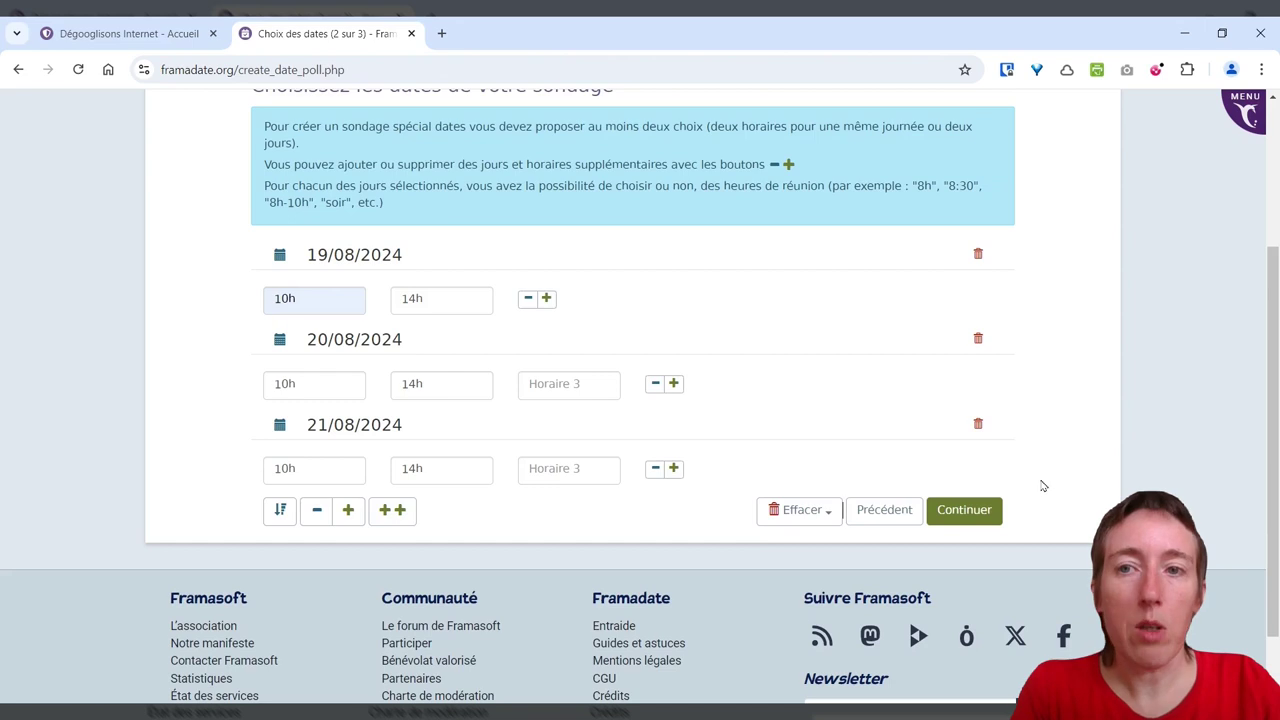
# Continue to step 3 and review the three dates and the 10/02/2025 archive date
pyautogui.click(968, 522)
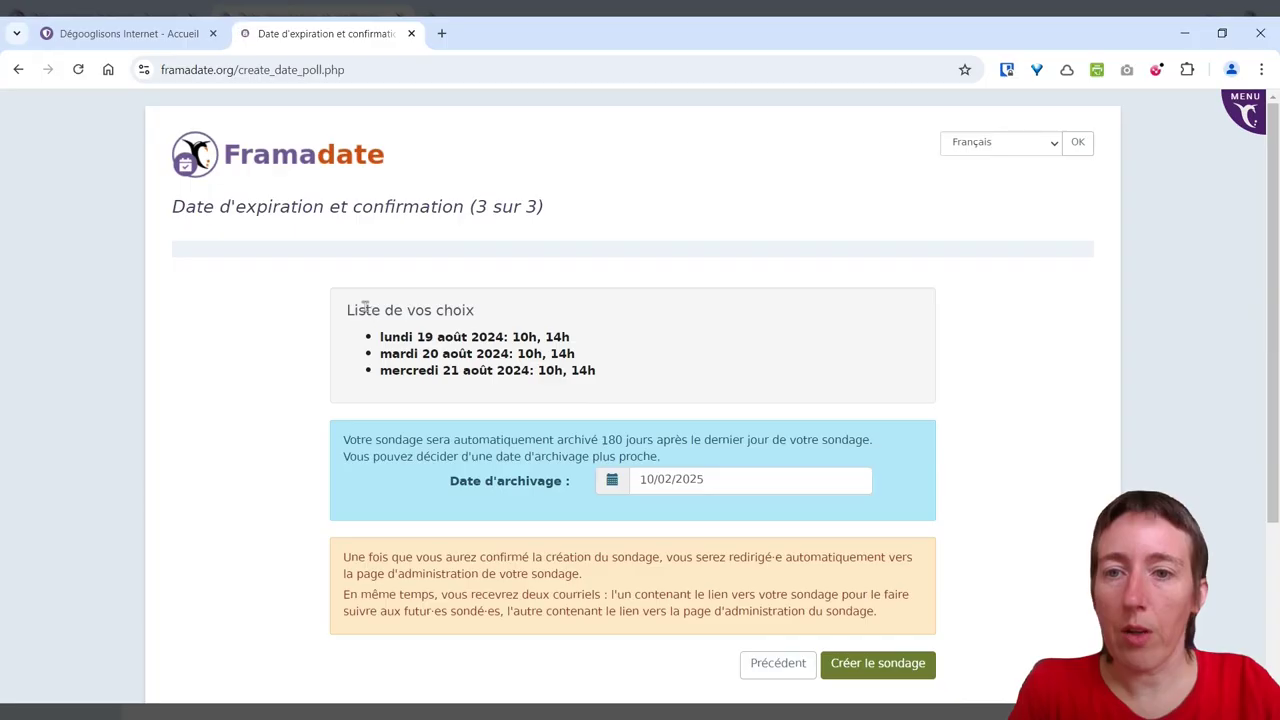
pyautogui.moveTo(346, 306); pyautogui.dragTo(629, 380)
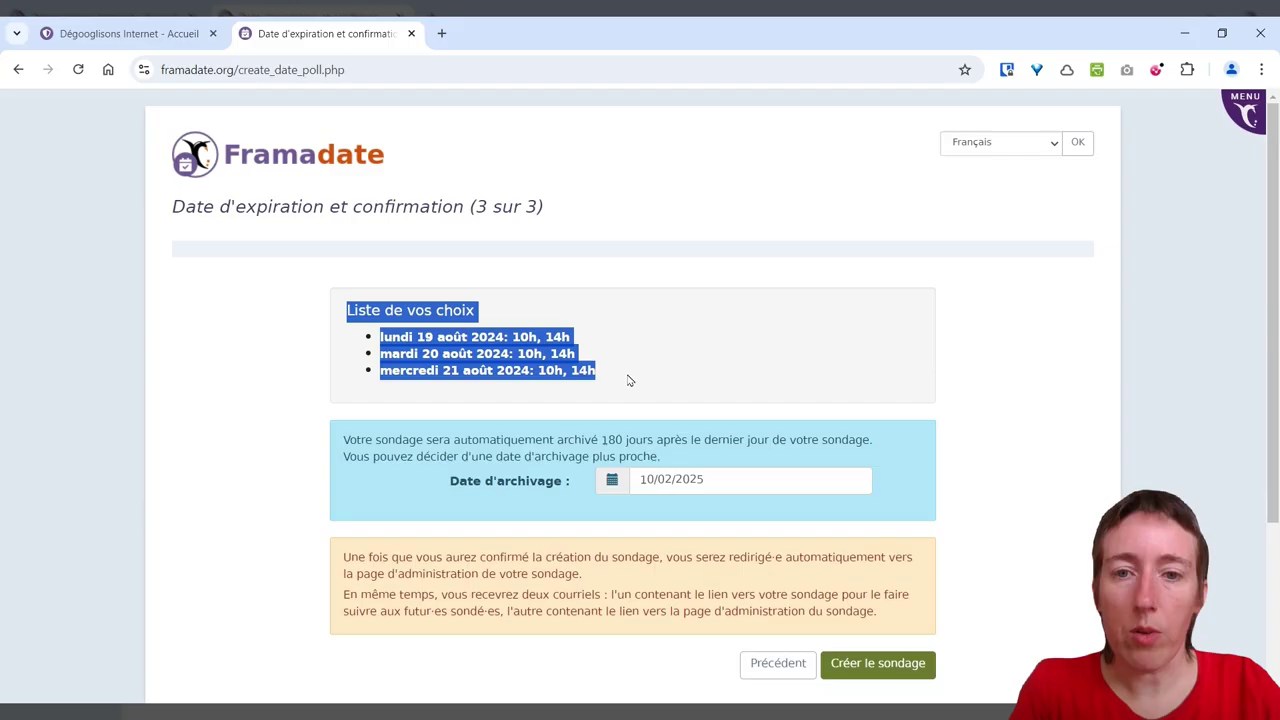
pyautogui.click(858, 316)
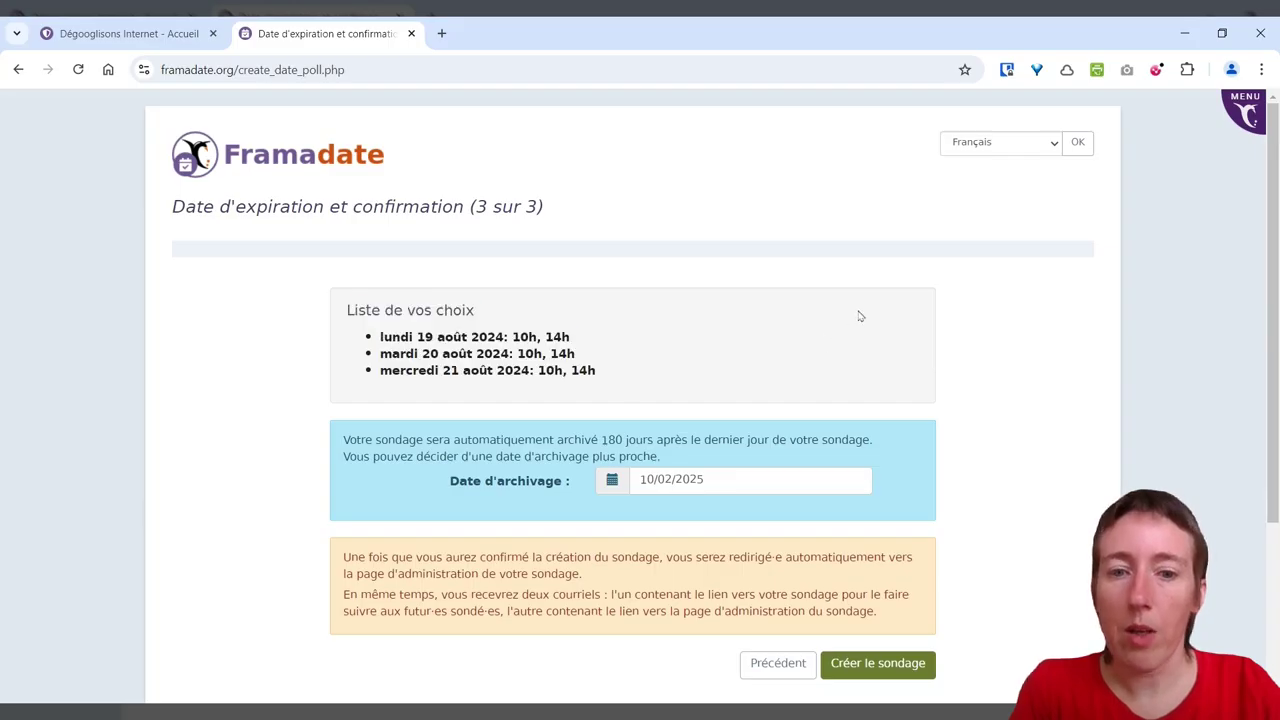
pyautogui.scroll(-2, 857, 313)
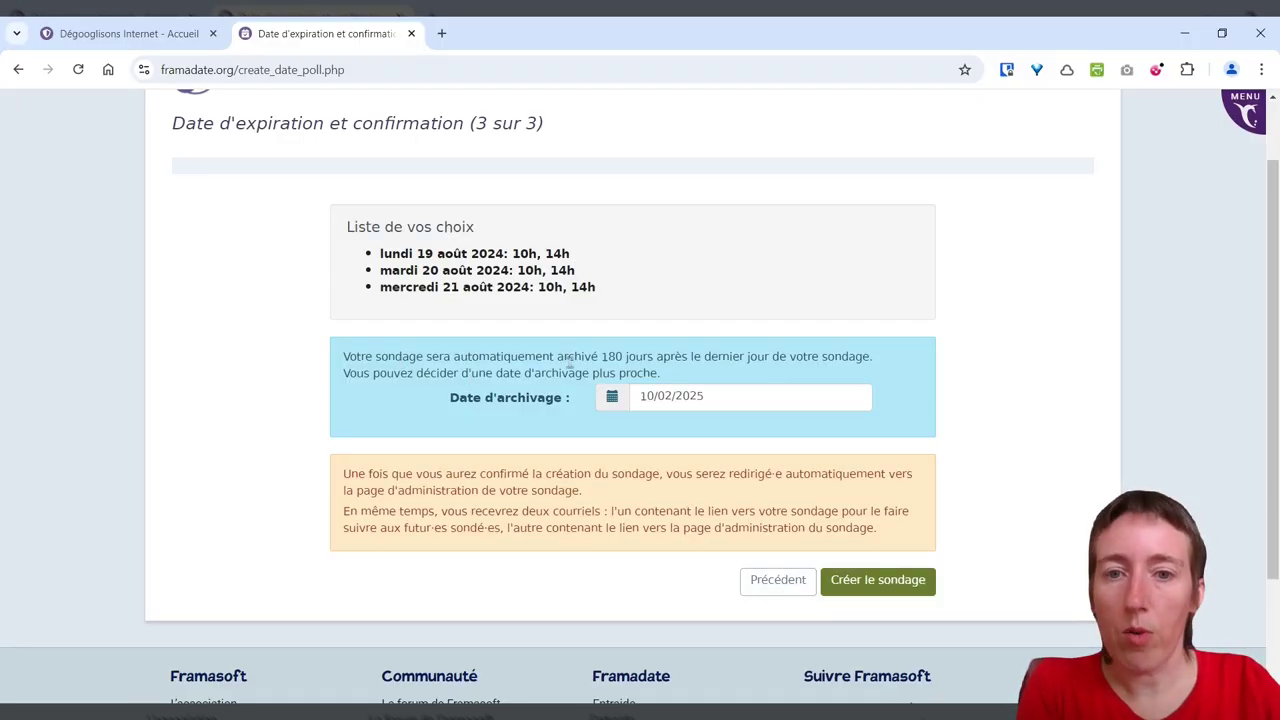
pyautogui.moveTo(490, 357); pyautogui.dragTo(688, 359)
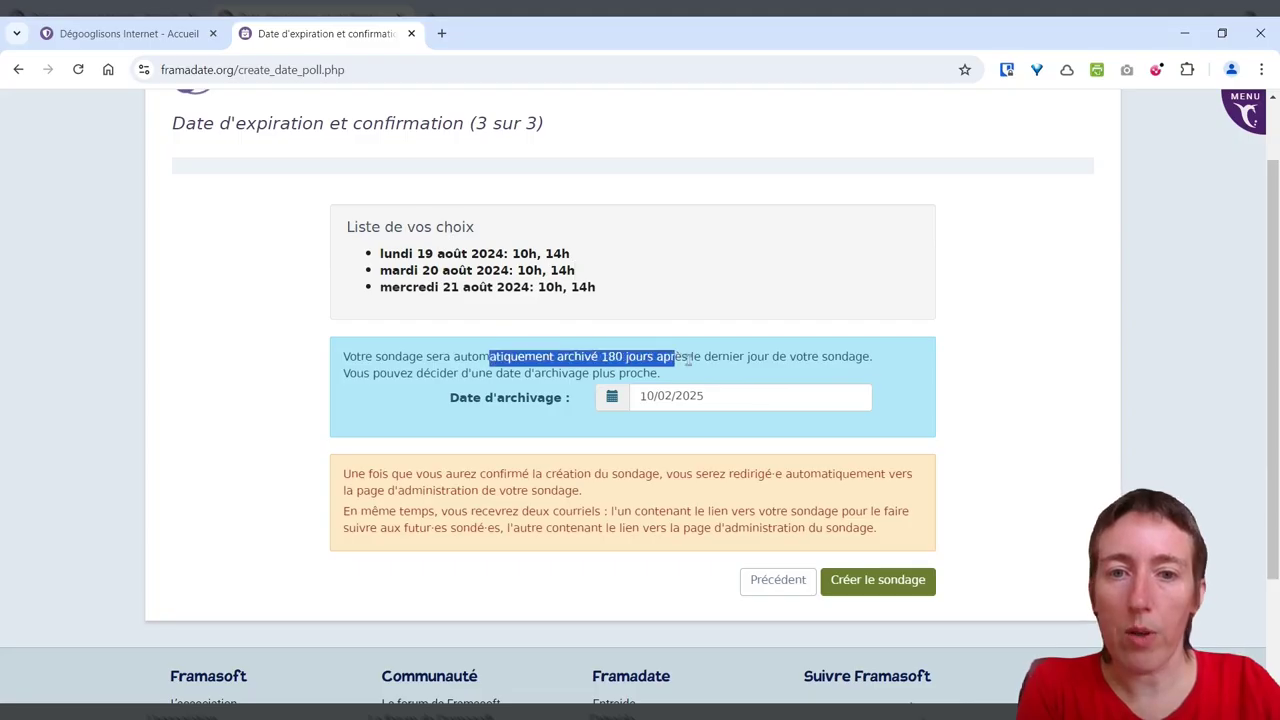
pyautogui.click(748, 357)
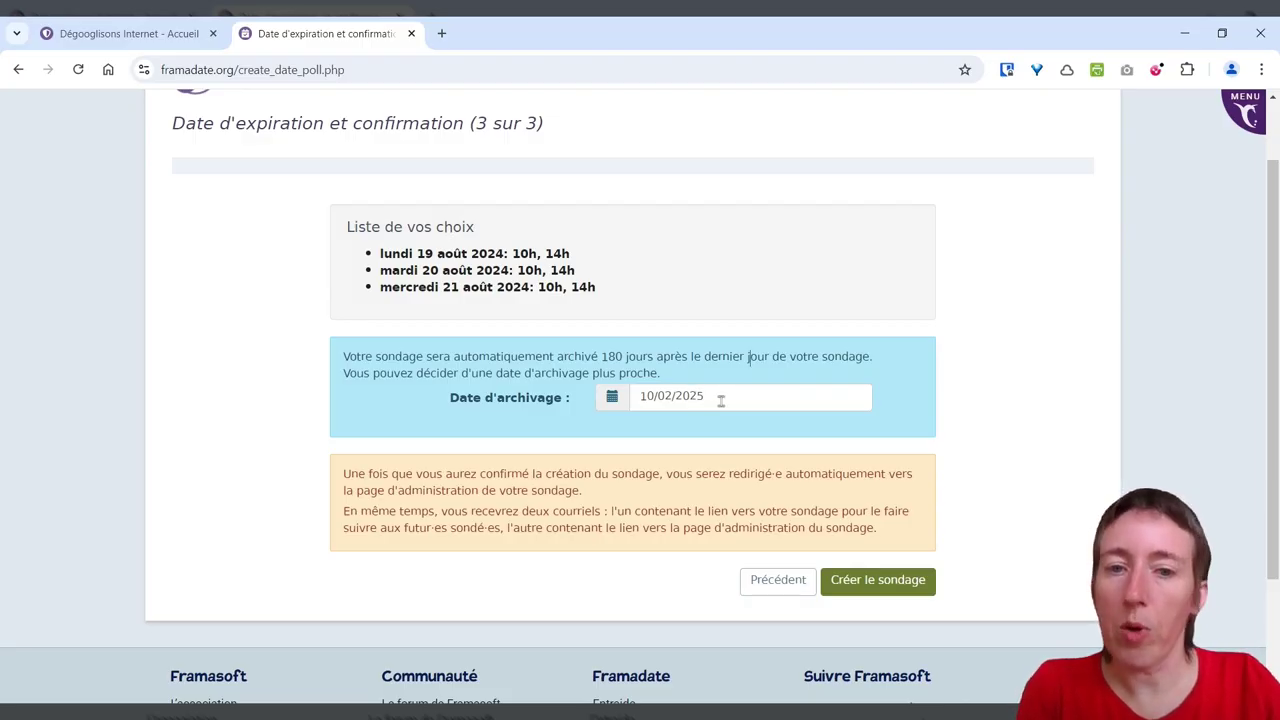
pyautogui.click(720, 398)
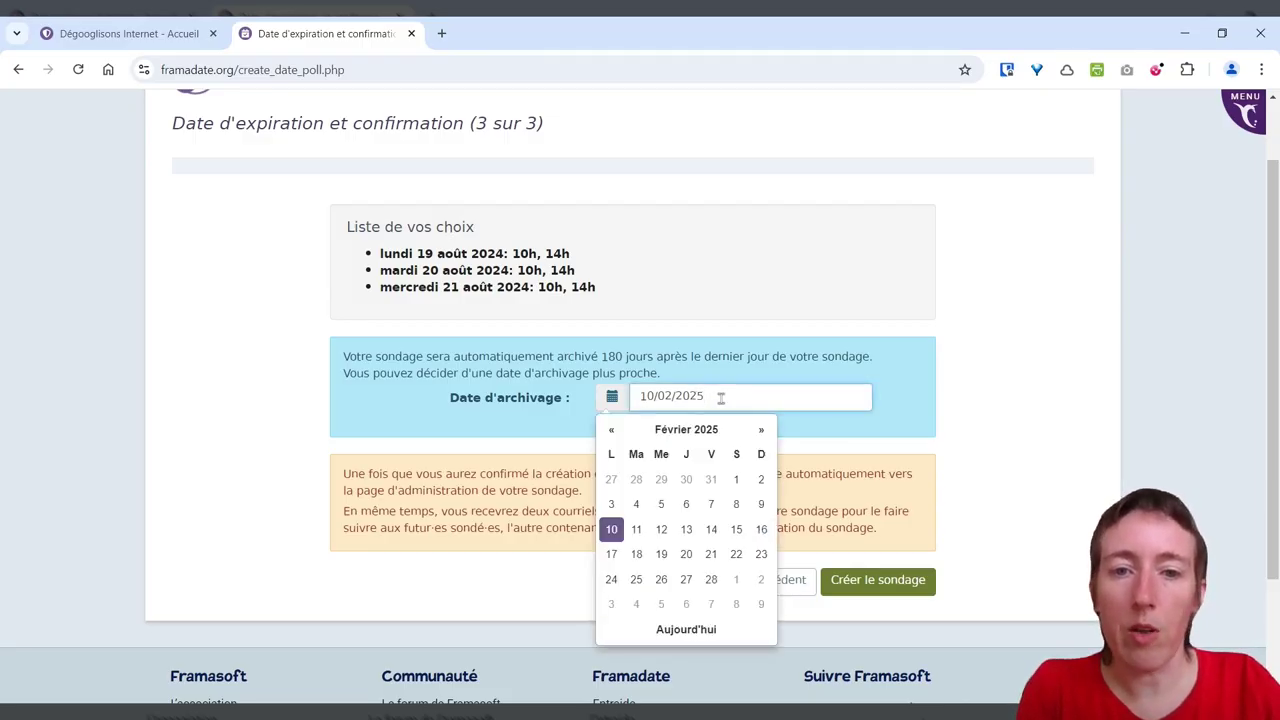
pyautogui.click(954, 377)
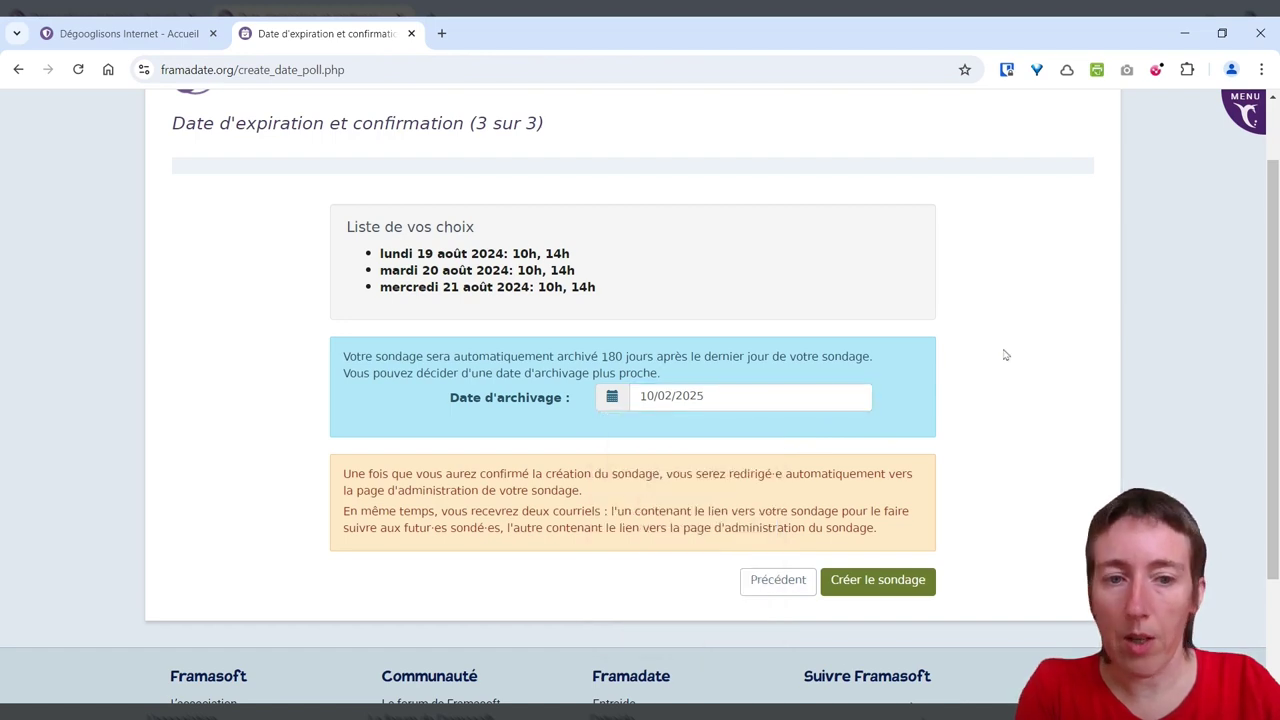
pyautogui.click(867, 588)
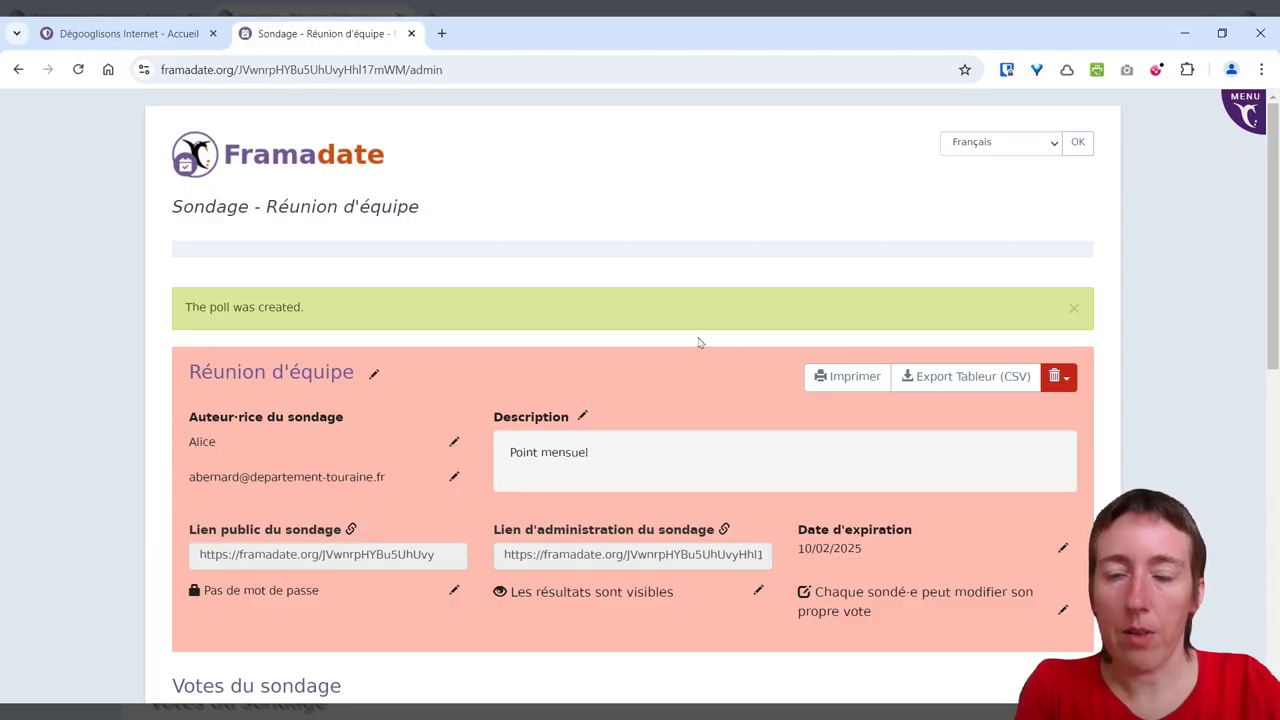
pyautogui.scroll(-1, 502, 404)
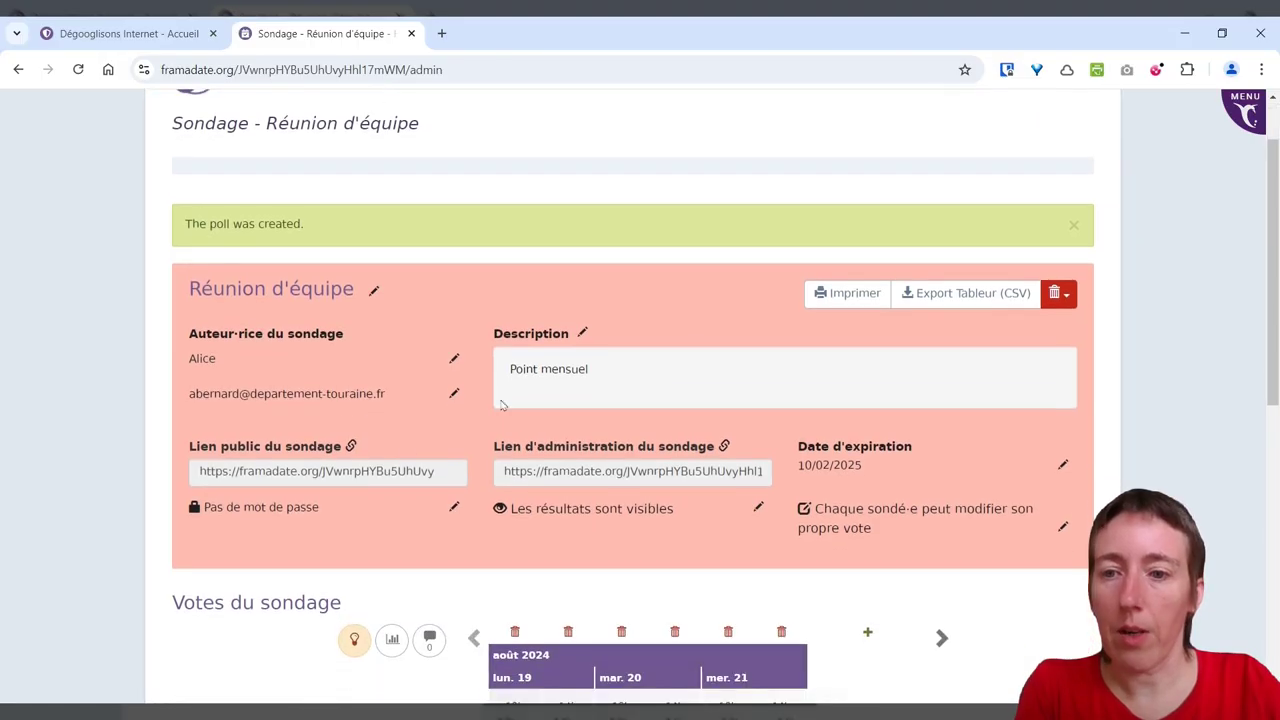
pyautogui.click(449, 468)
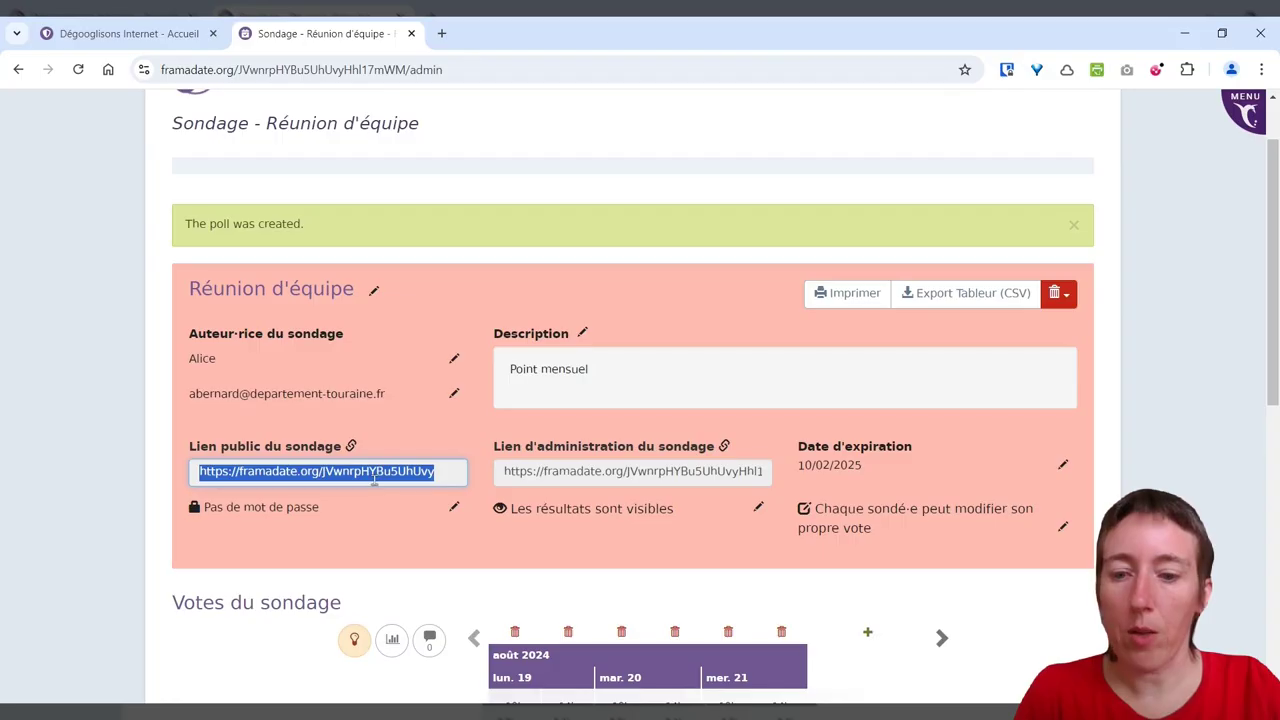
pyautogui.click(441, 33)
pyautogui.hotkey('ctrl', 'v')
pyautogui.press('Return')
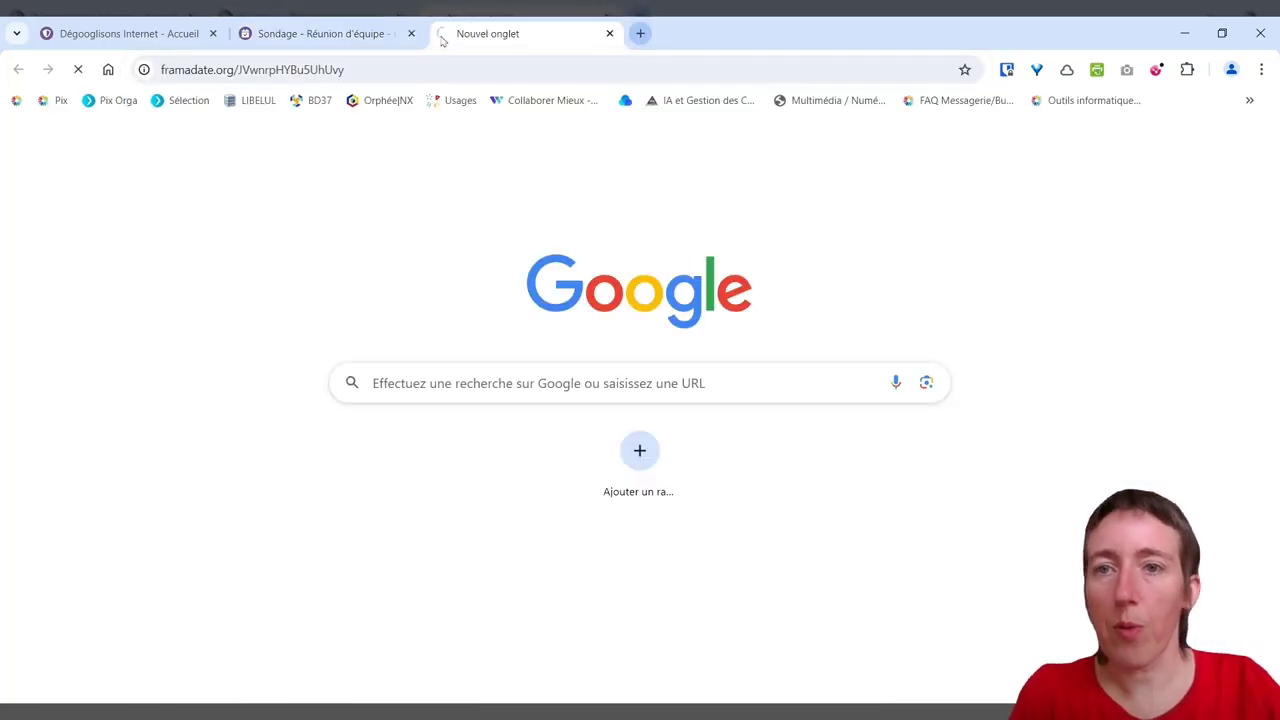
pyautogui.click(404, 40)
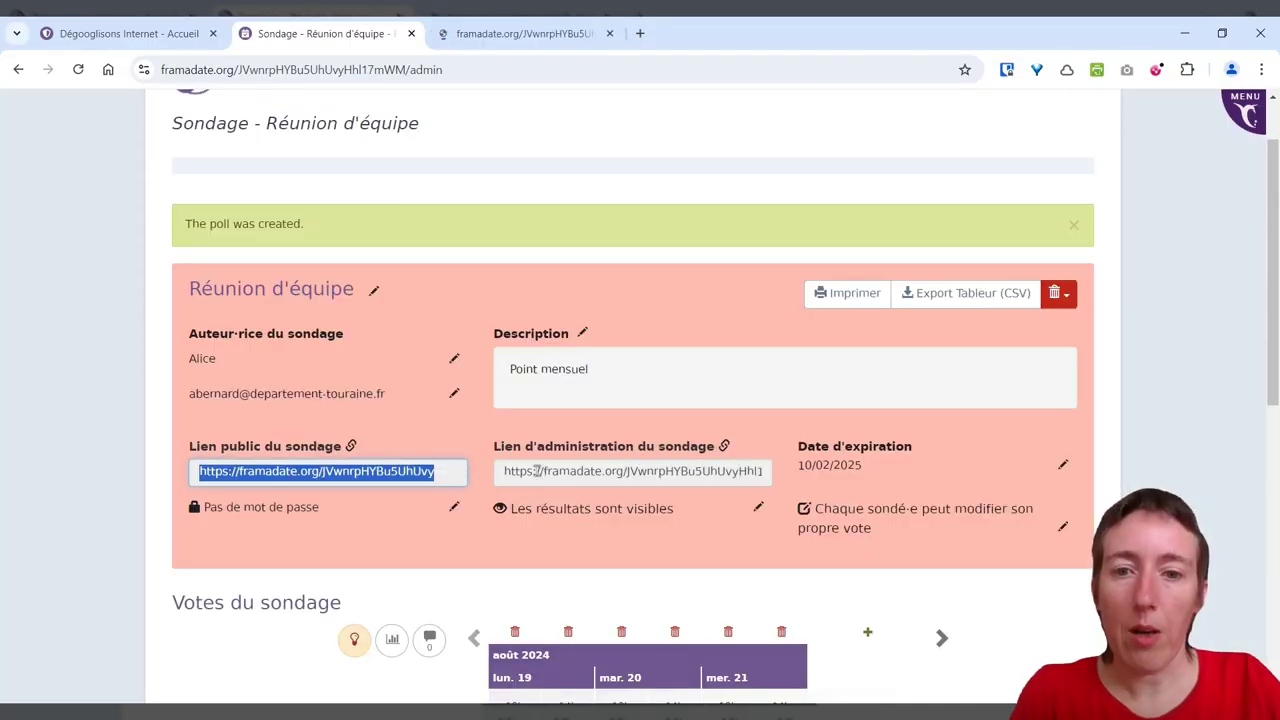
pyautogui.click(567, 472)
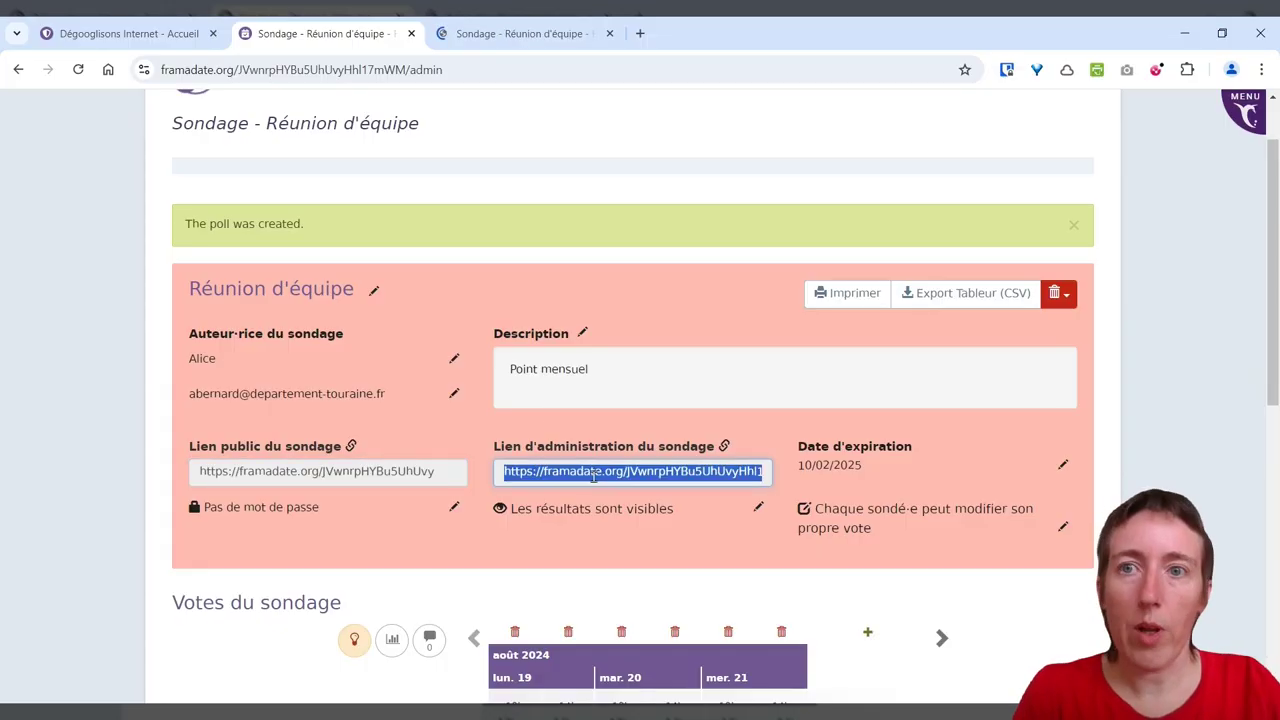
pyautogui.click(452, 69)
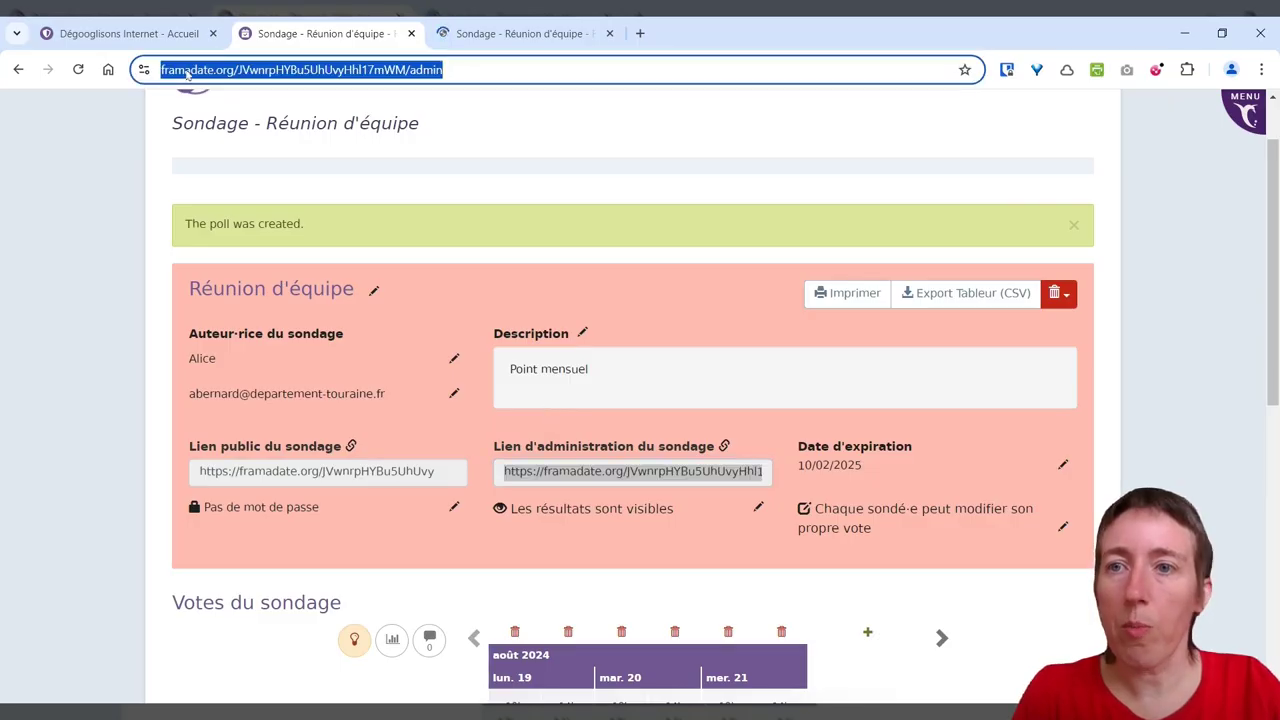
pyautogui.click(343, 203)
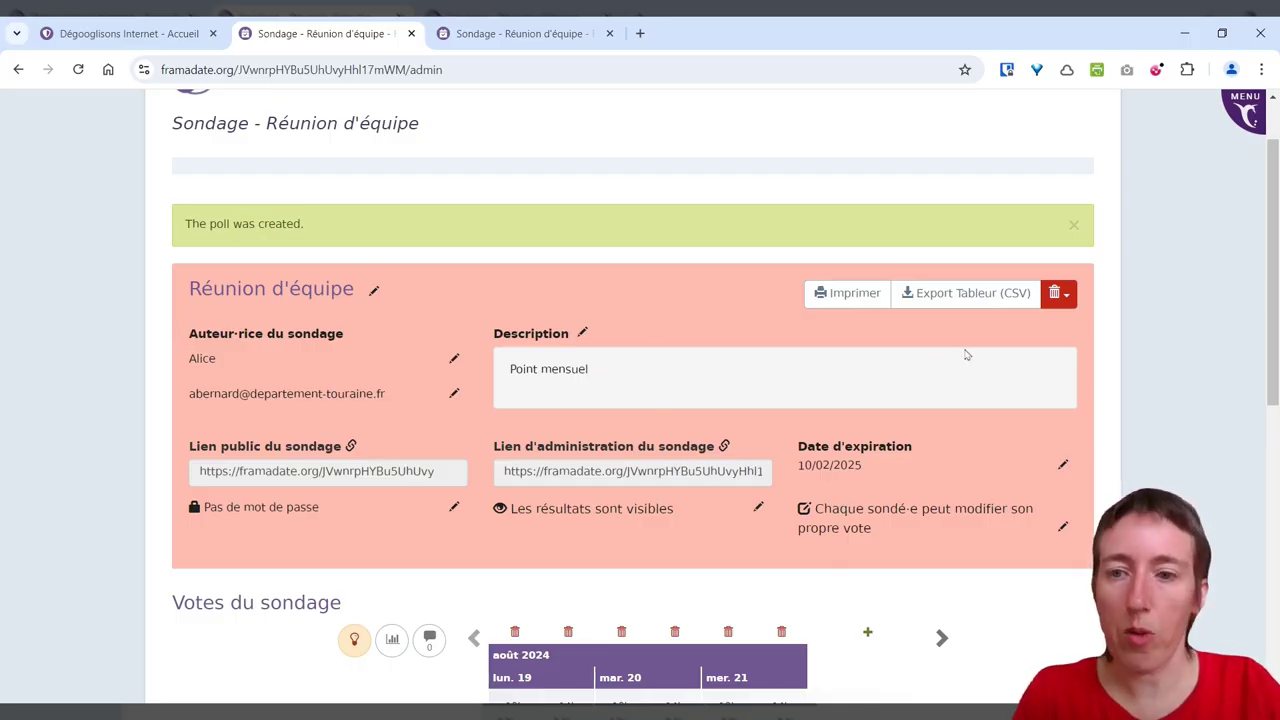
# On the public poll page, post the comment 'Uniquement en visio' under the participant's name
pyautogui.click(487, 36)
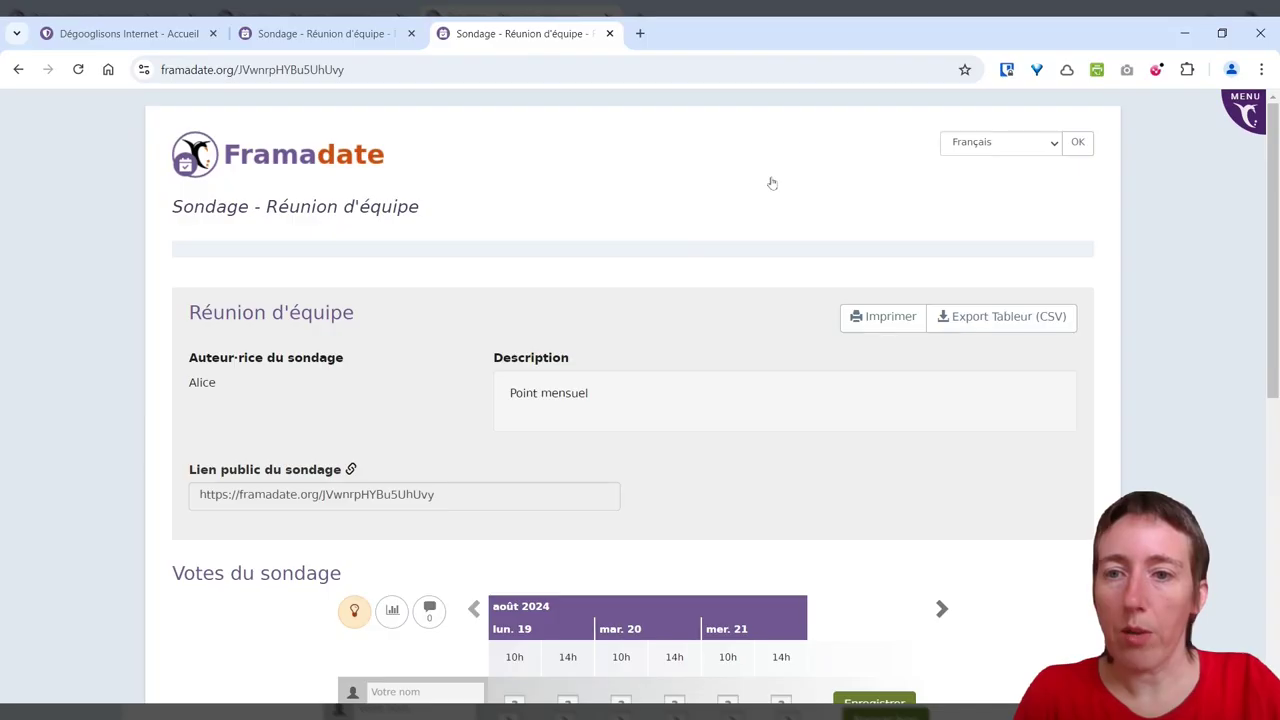
pyautogui.scroll(-1, 815, 258)
pyautogui.scroll(-2, 1098, 379)
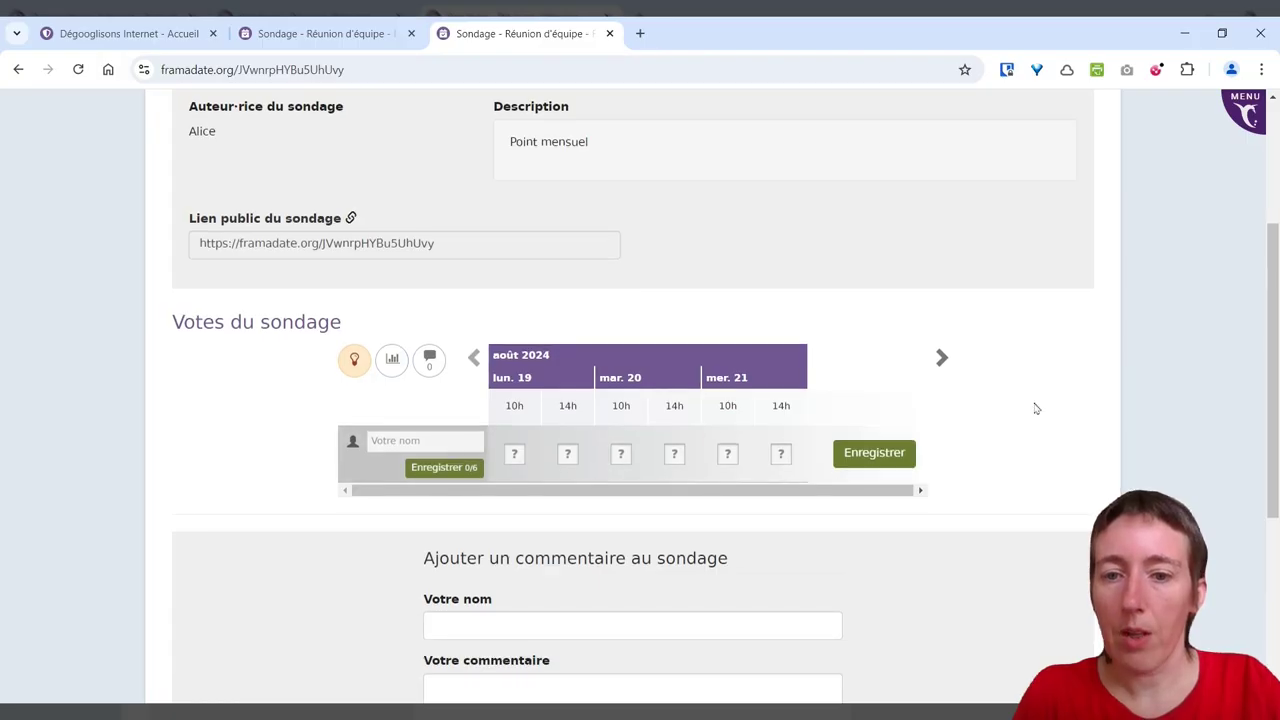
pyautogui.scroll(-2, 1036, 408)
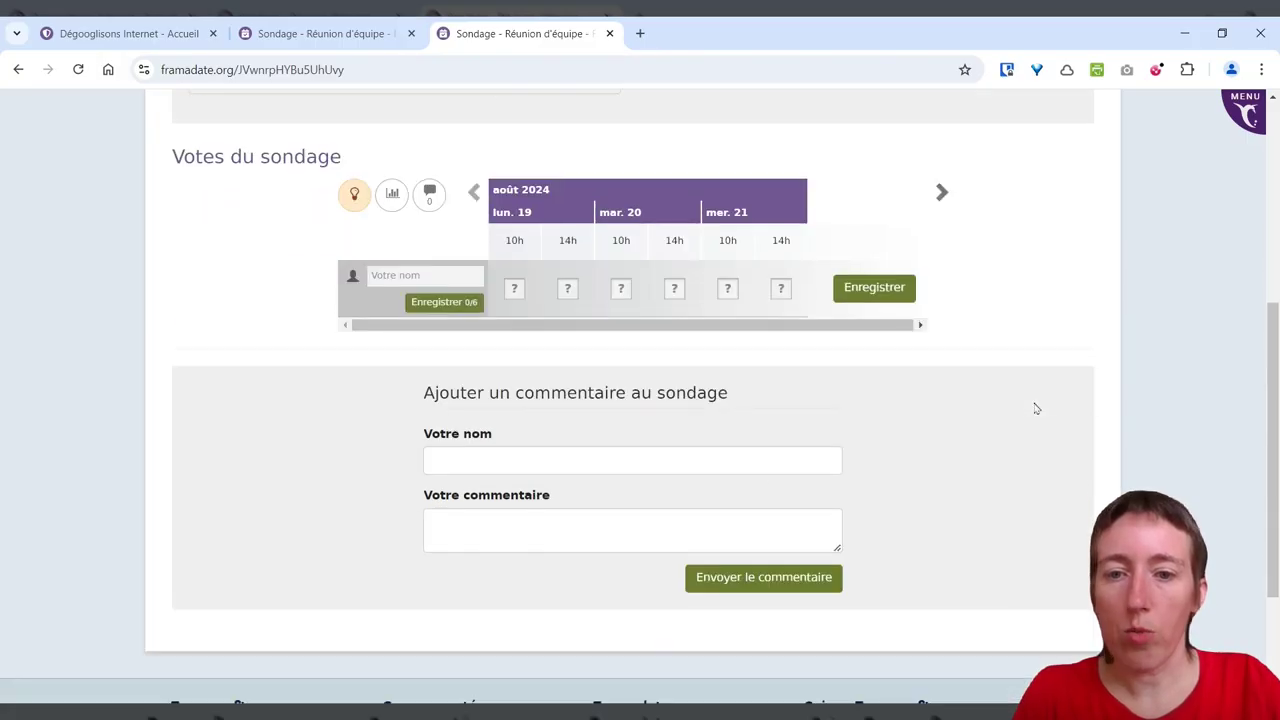
pyautogui.click(482, 464)
pyautogui.write('Alice')
pyautogui.press('Tab')
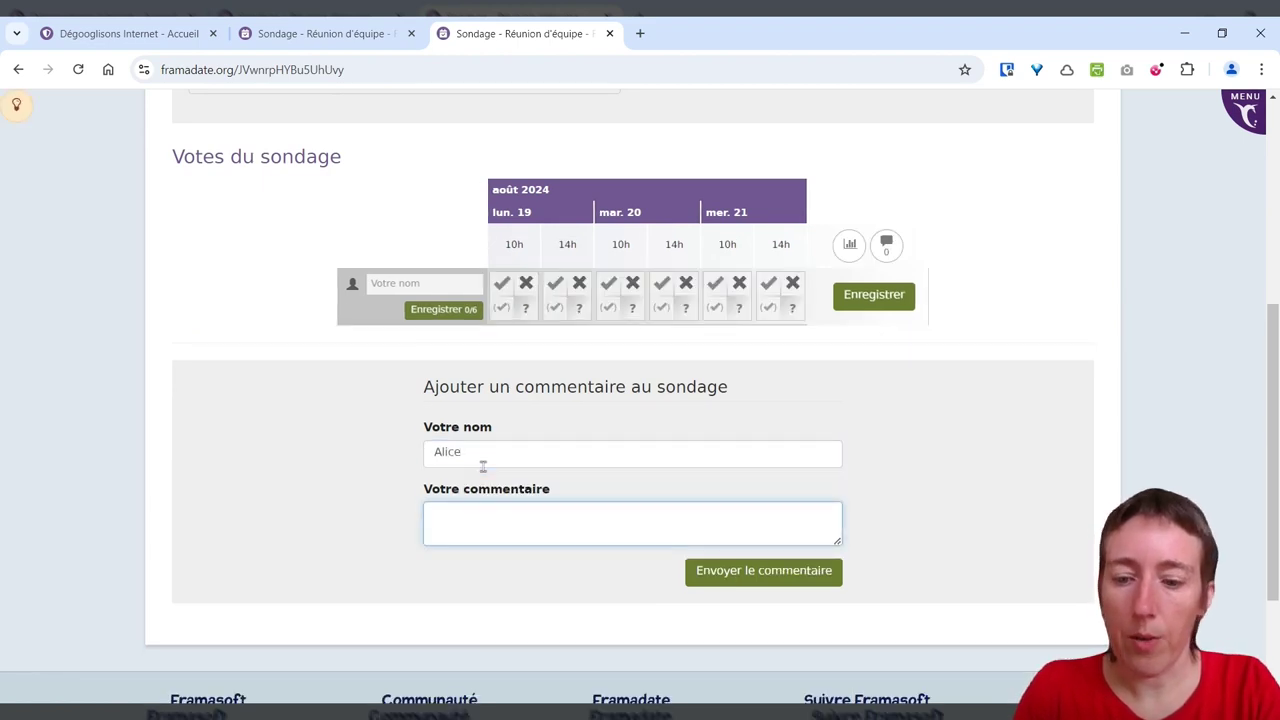
pyautogui.write('Uniquemen')
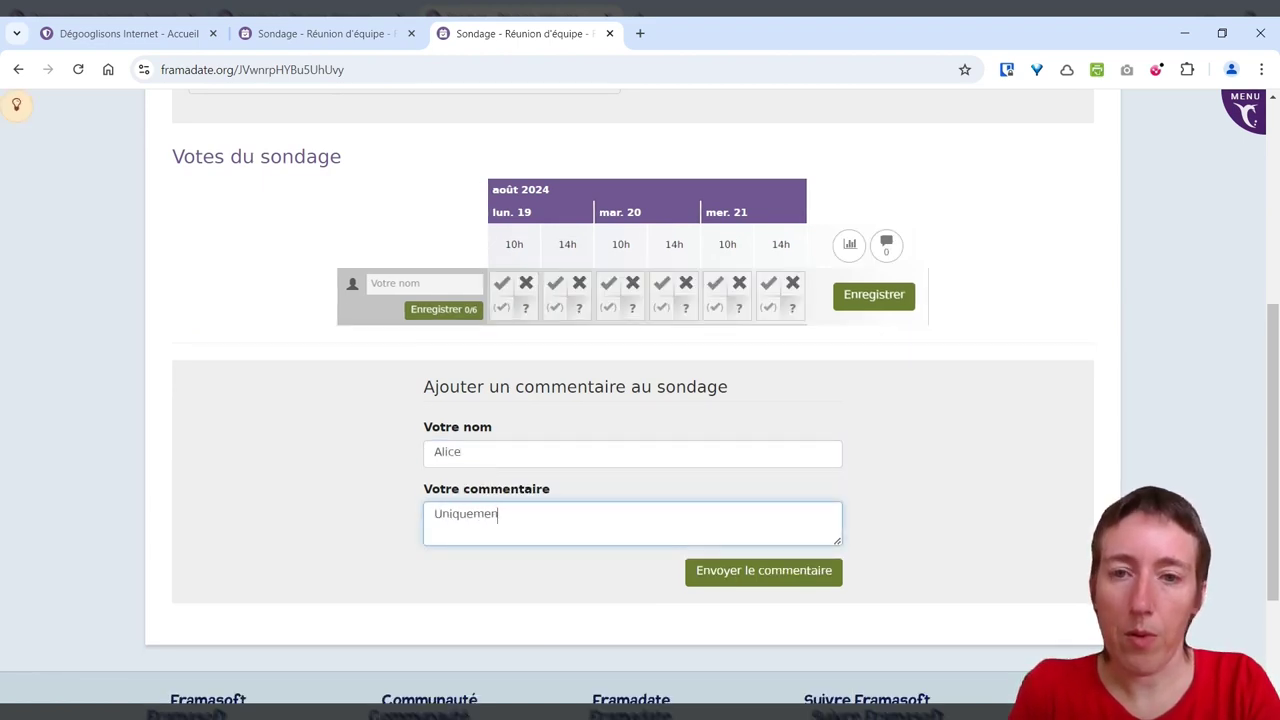
pyautogui.write('t en visio')
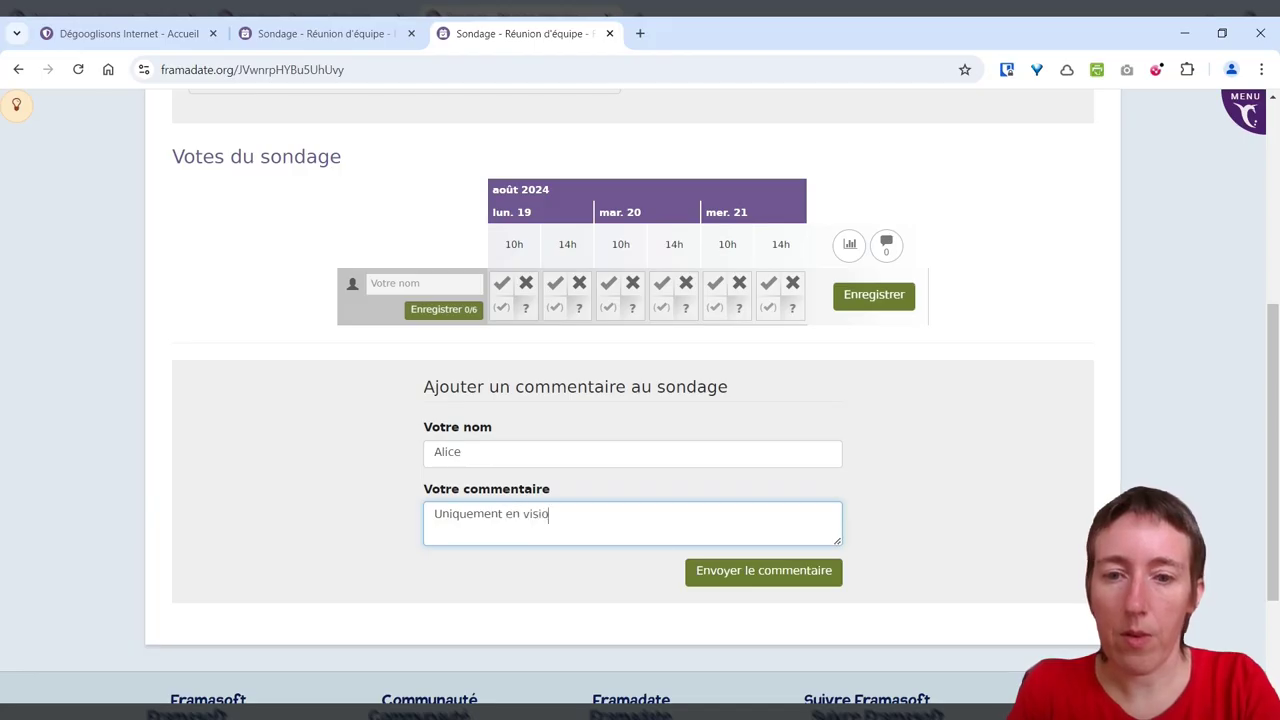
pyautogui.click(796, 571)
pyautogui.scroll(-2, 523, 466)
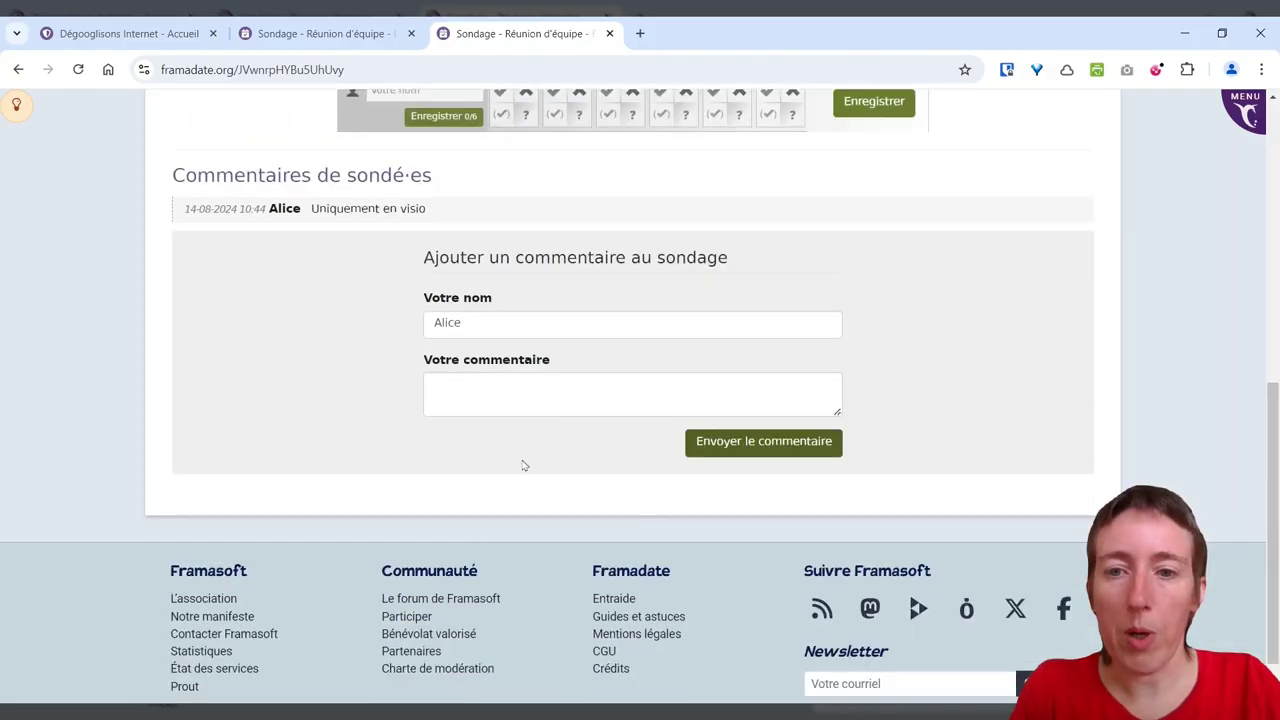
pyautogui.scroll(3, 648, 450)
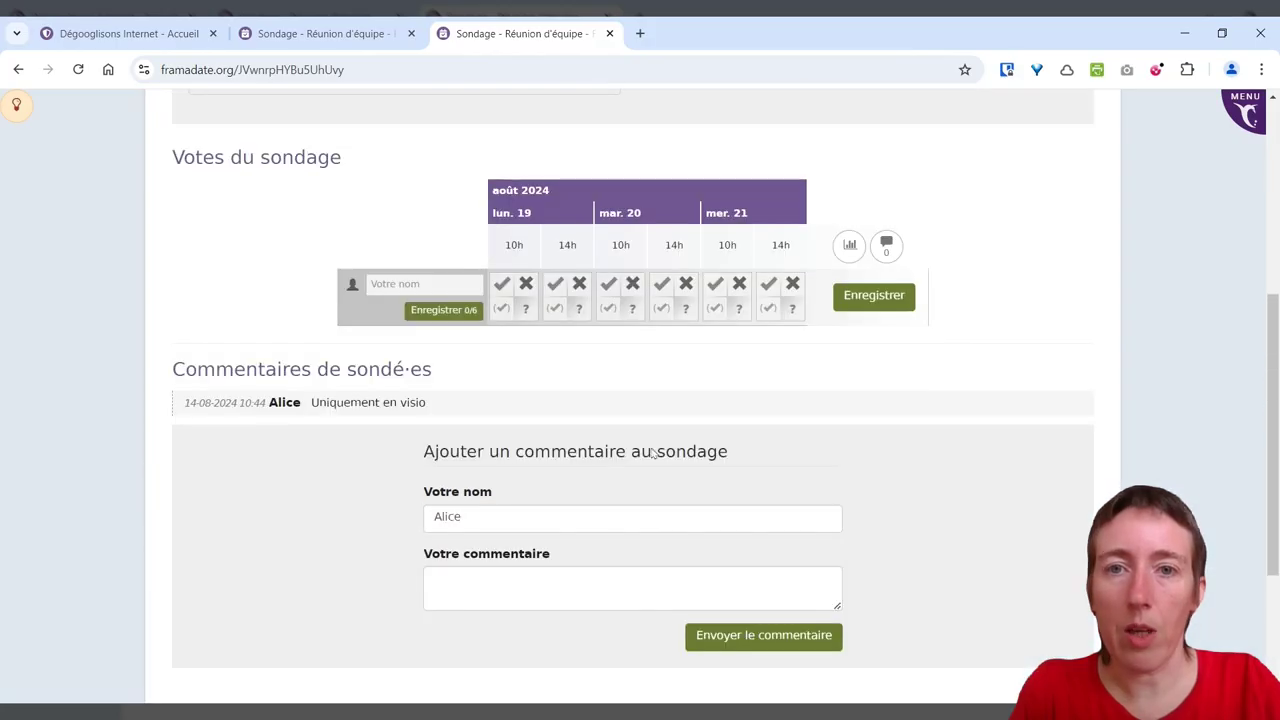
# Enter the participant's name, vote no, yes, if-need-be, yes, no, yes across the six slots, and save
pyautogui.scroll(1, 648, 465)
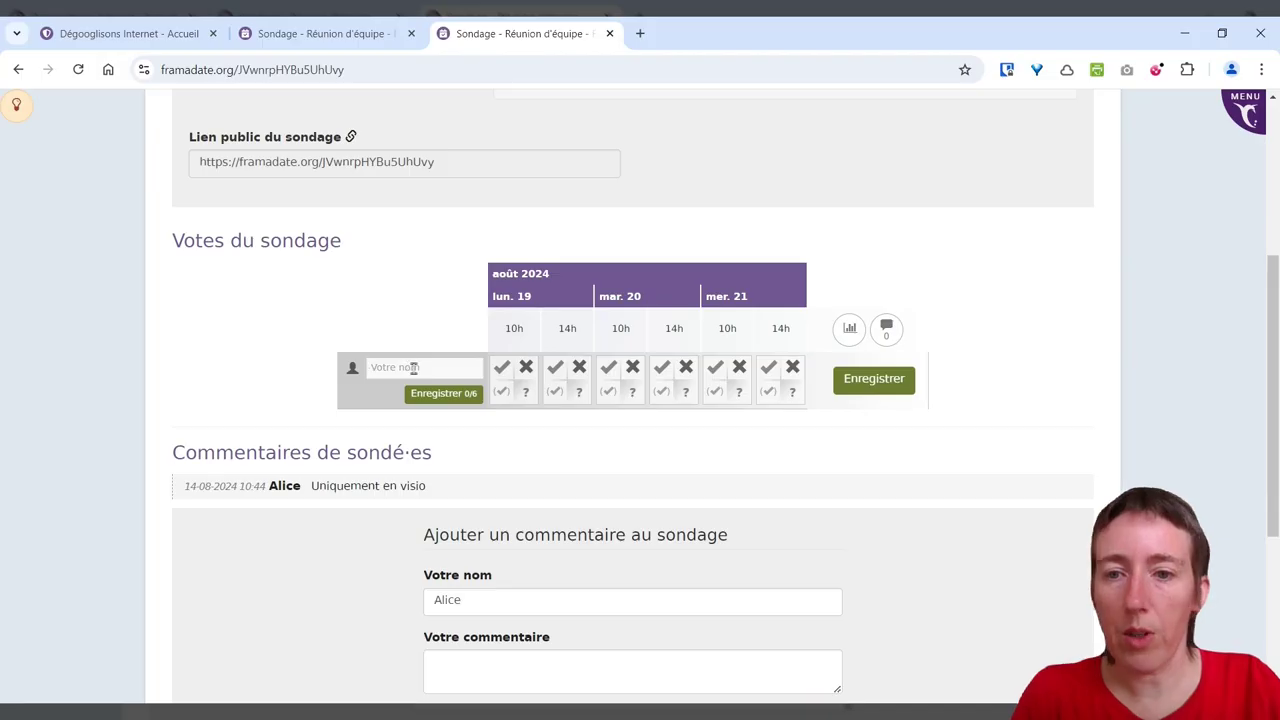
pyautogui.write('Alice')
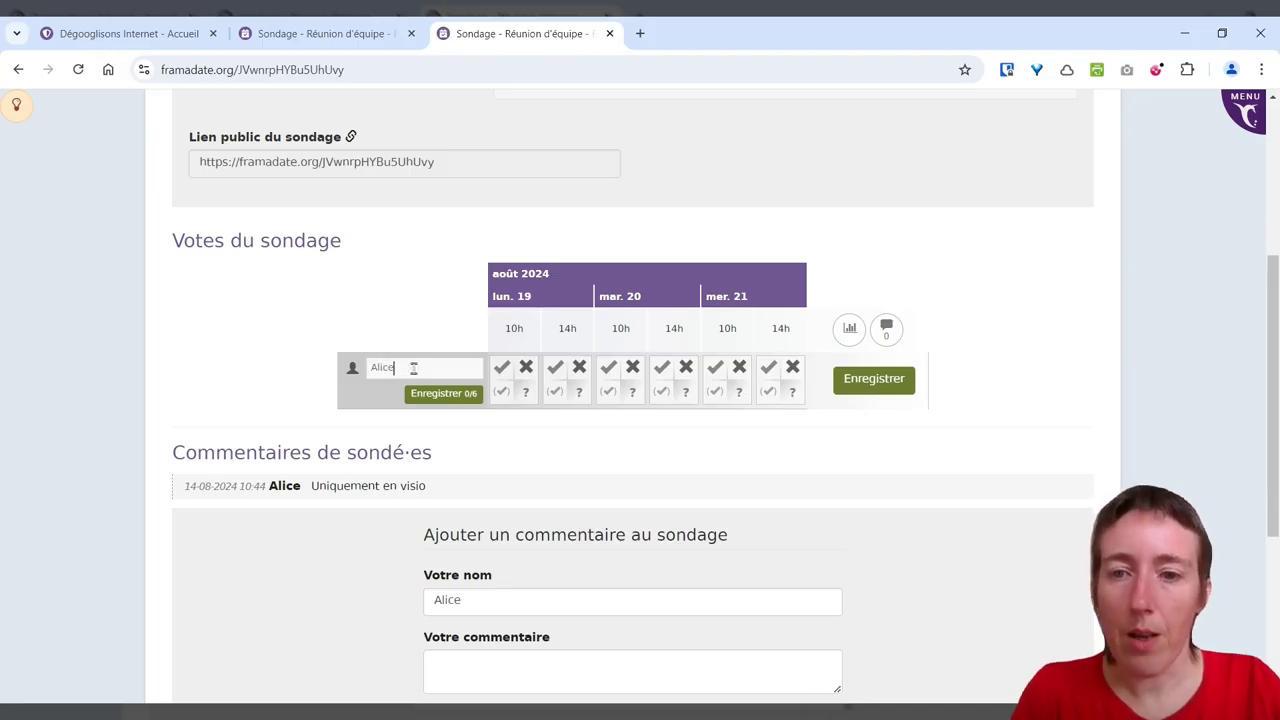
pyautogui.click(528, 369)
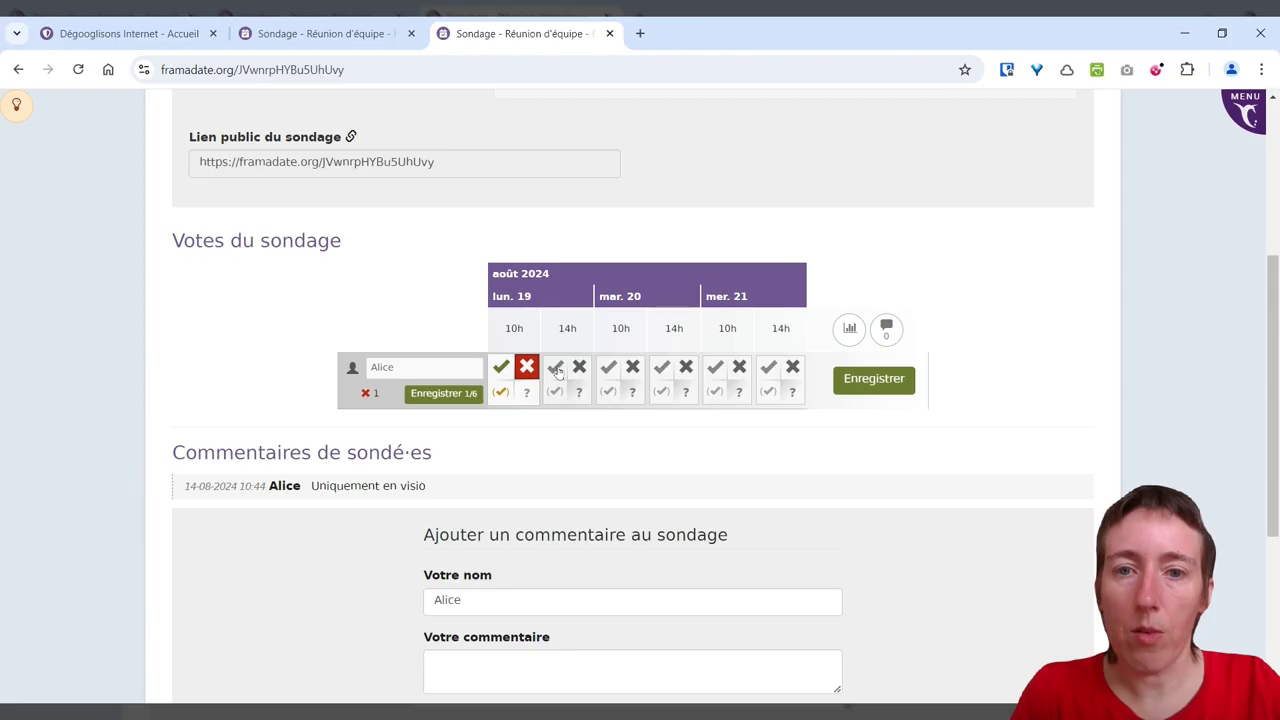
pyautogui.click(555, 368)
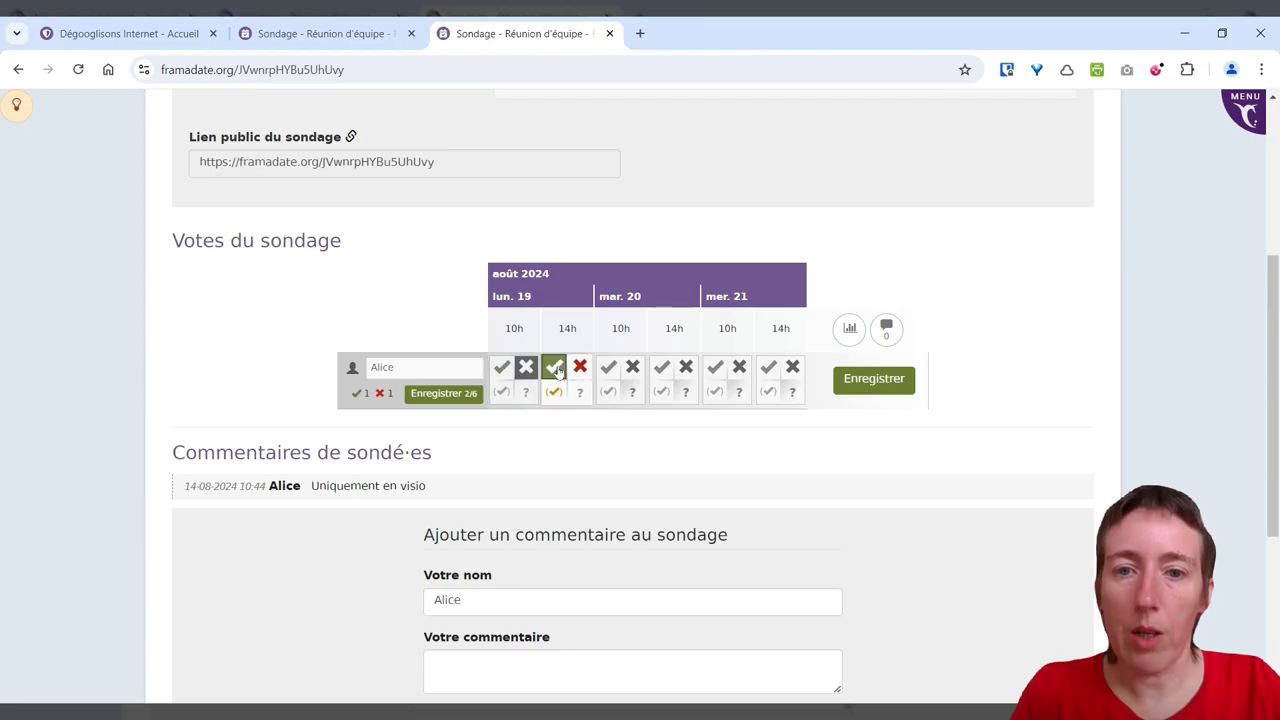
pyautogui.click(607, 392)
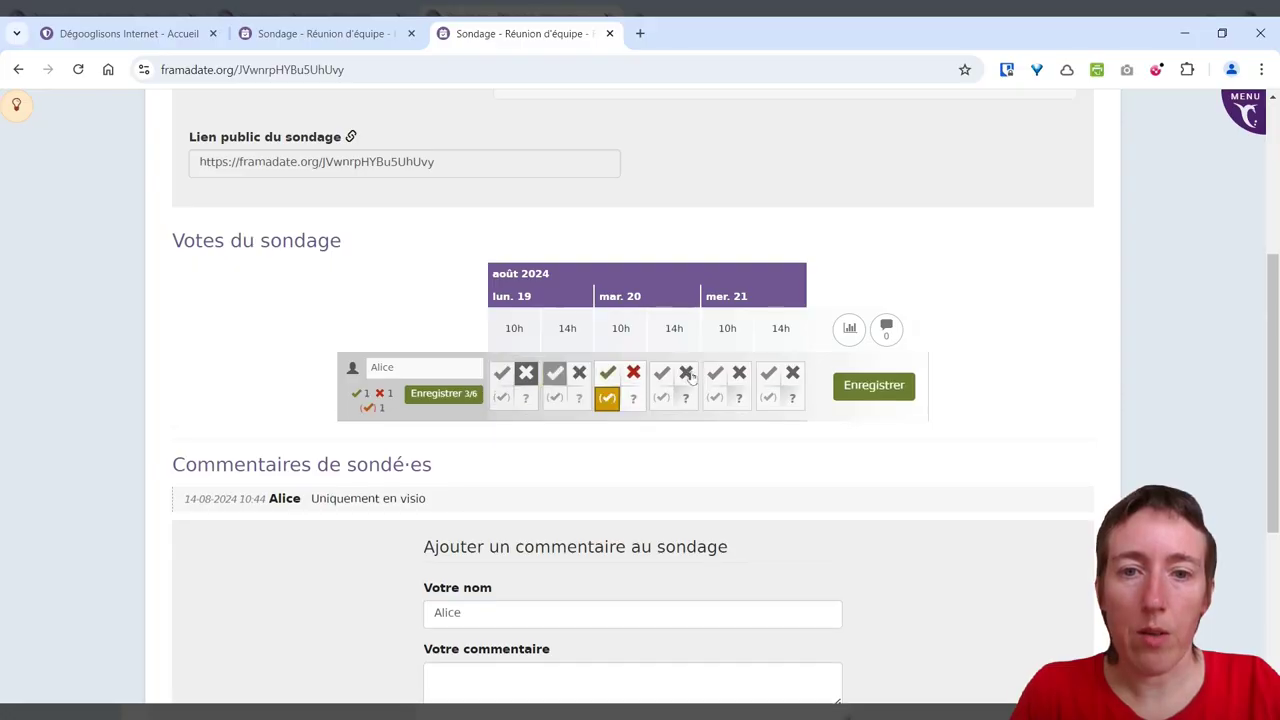
pyautogui.click(662, 373)
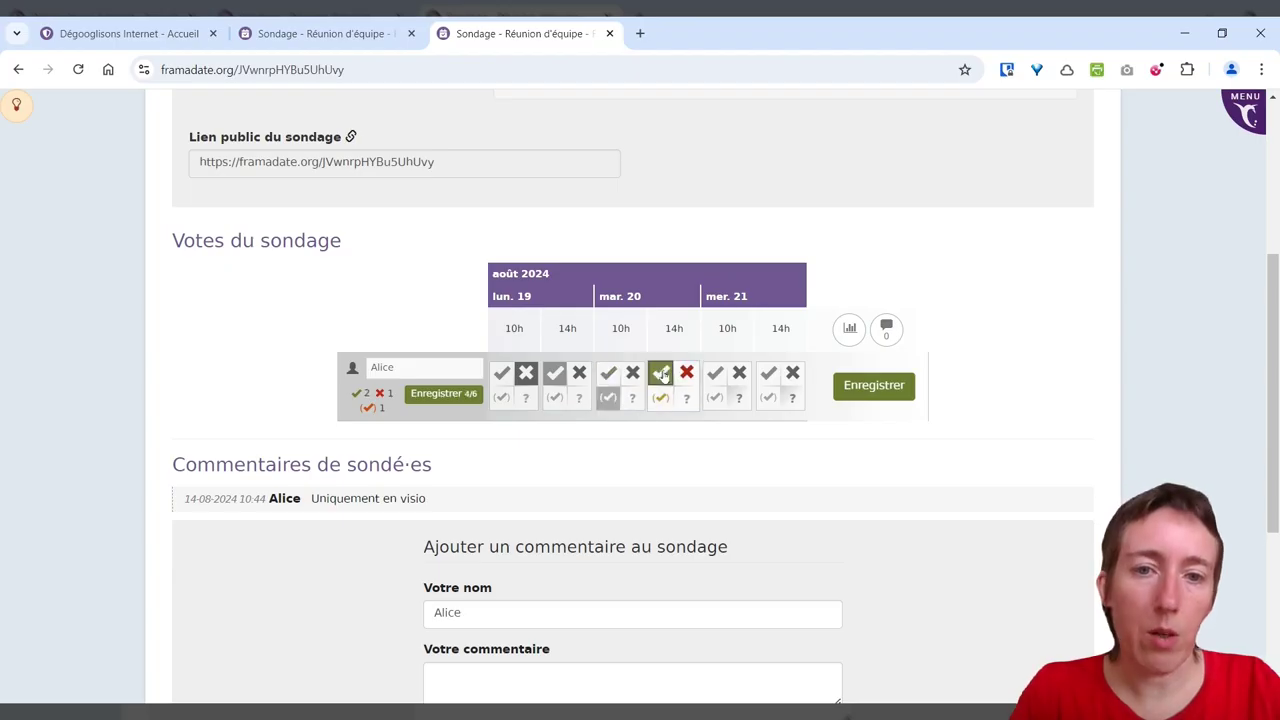
pyautogui.click(739, 373)
pyautogui.click(767, 374)
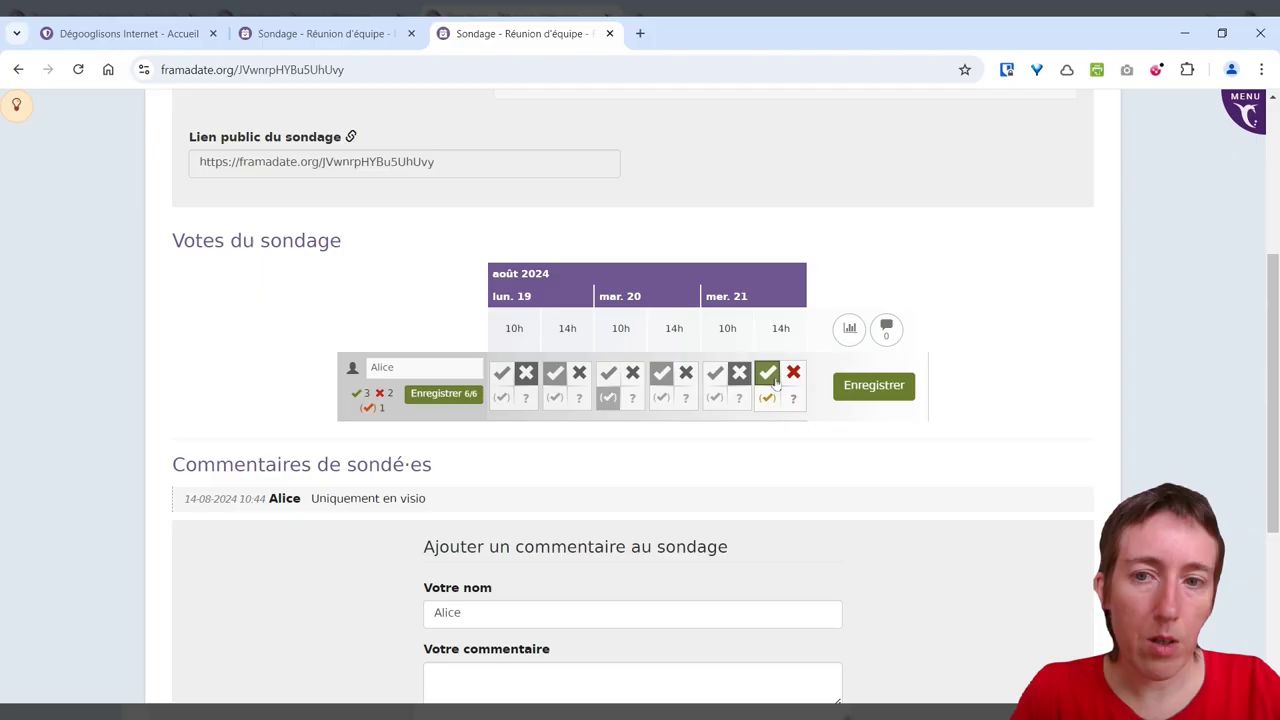
pyautogui.click(873, 386)
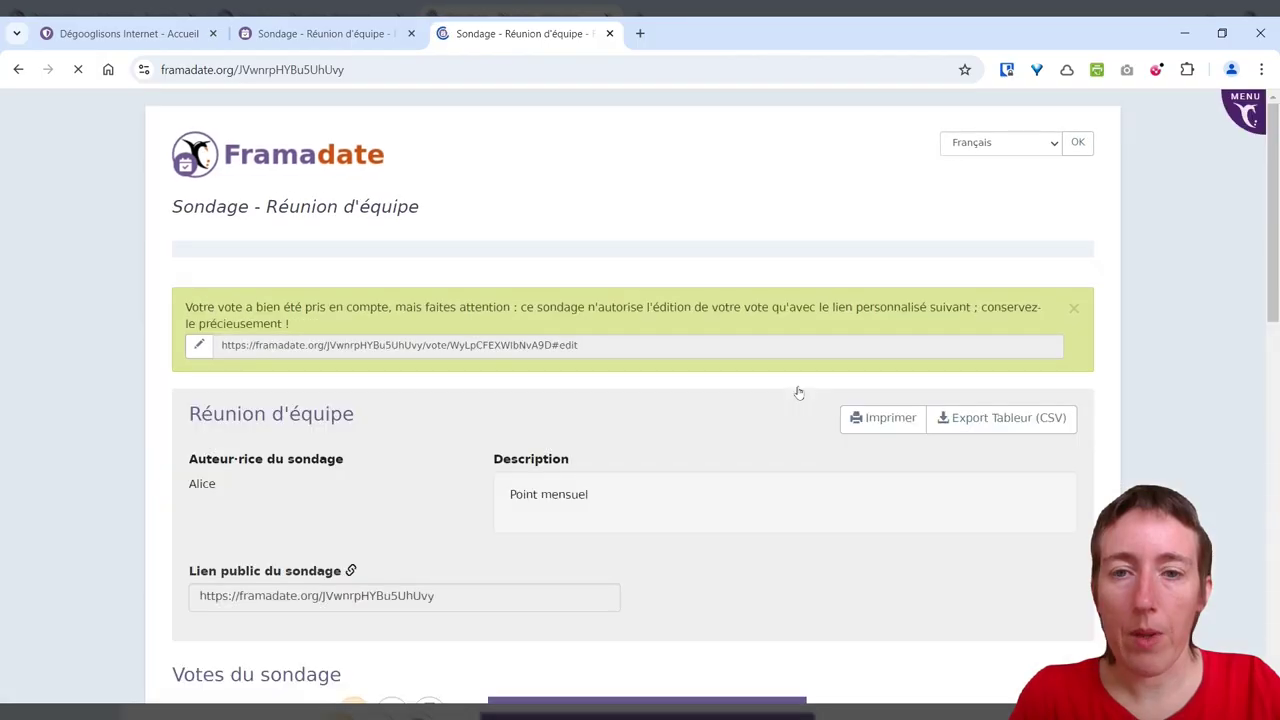
# Look over the confirmation page, select the personal edit link, then check the votes table and Meilleurs choix
pyautogui.scroll(-3, 796, 350)
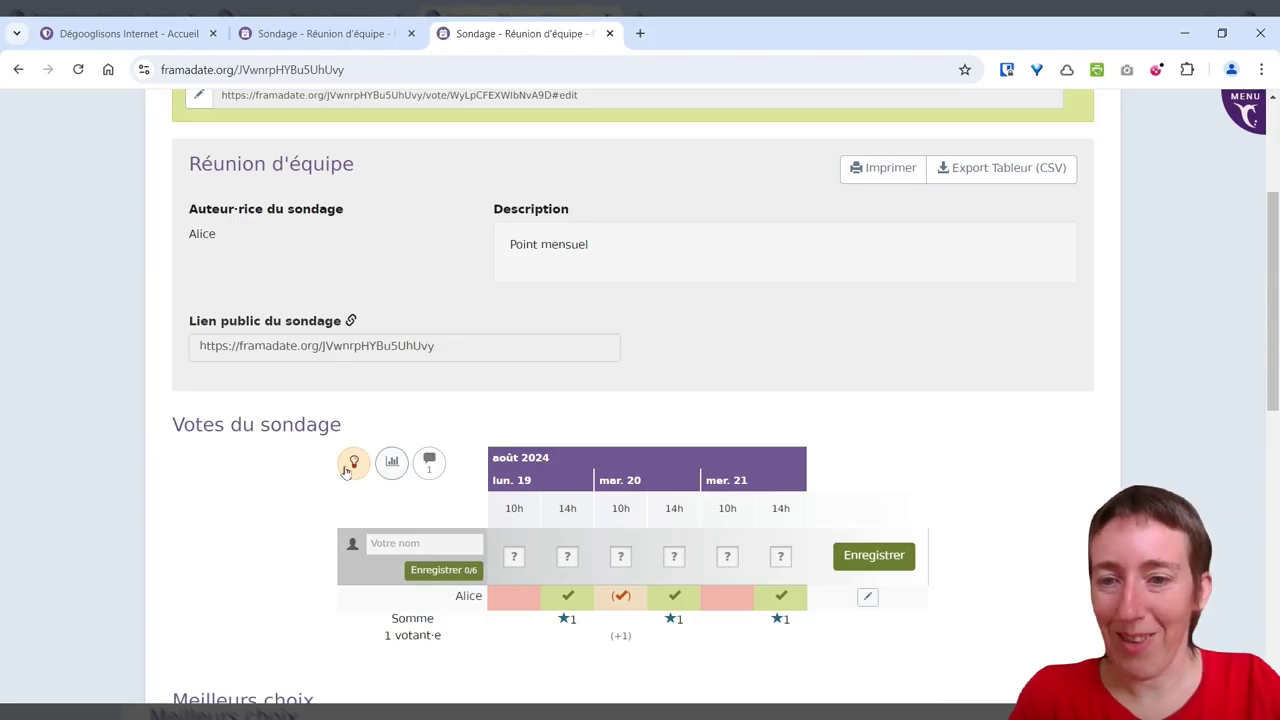
pyautogui.scroll(-1, 934, 457)
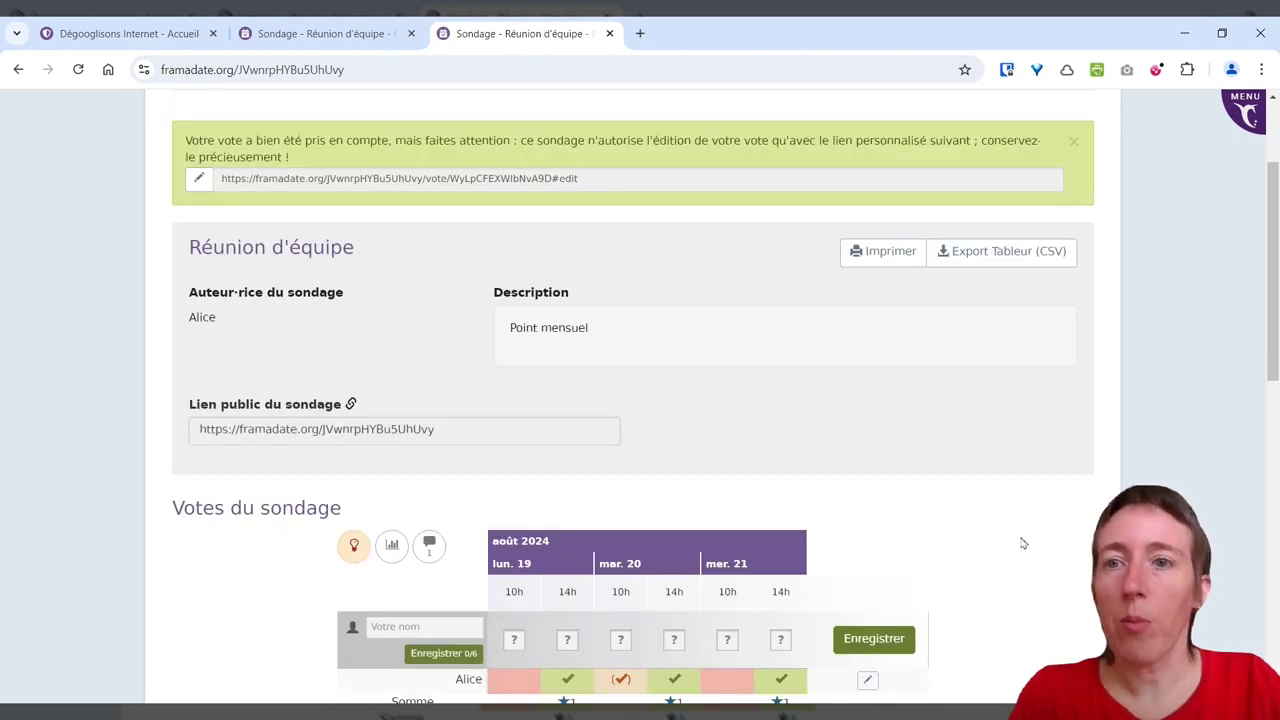
pyautogui.scroll(2, 1010, 545)
pyautogui.moveTo(612, 347); pyautogui.dragTo(181, 354)
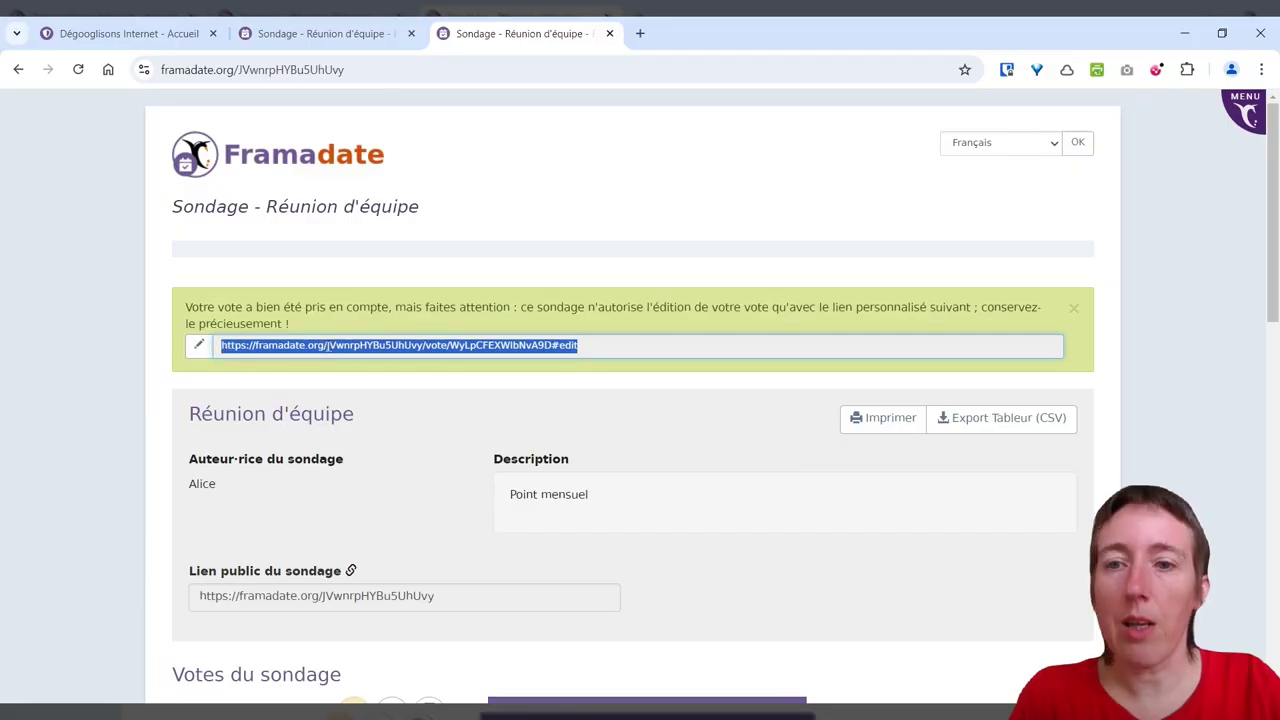
pyautogui.click(1171, 405)
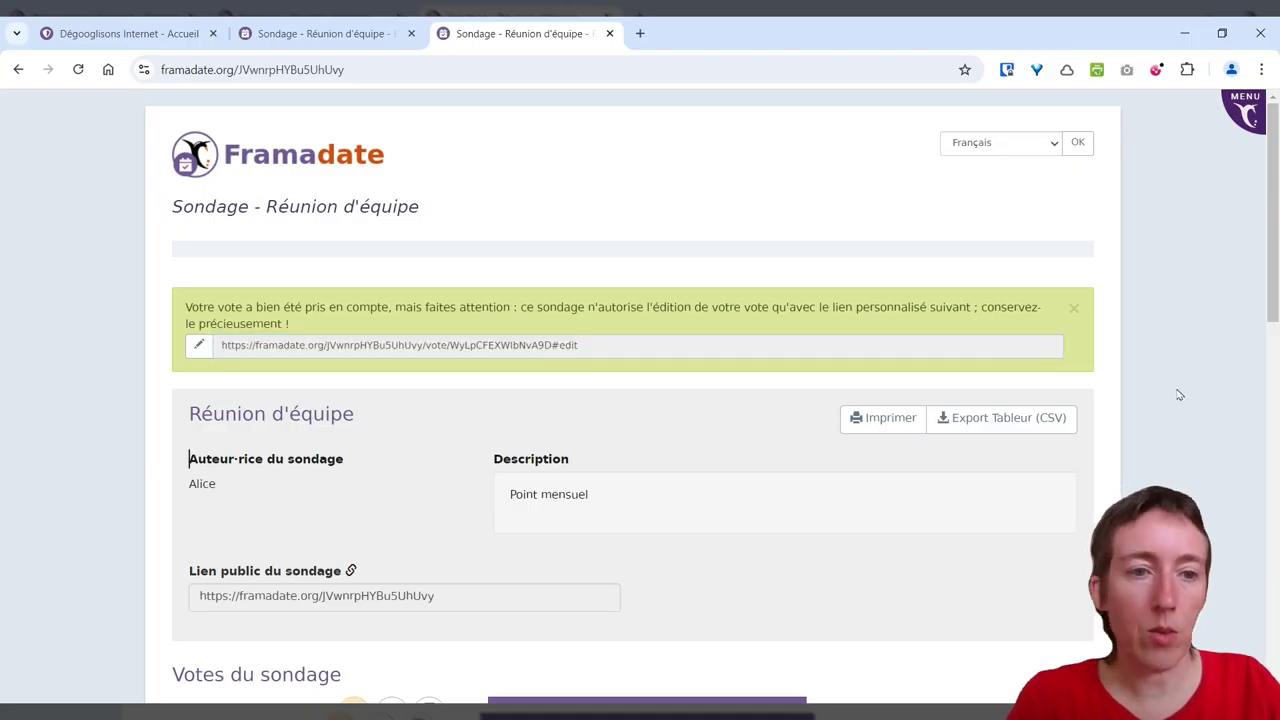
pyautogui.scroll(-3, 1185, 393)
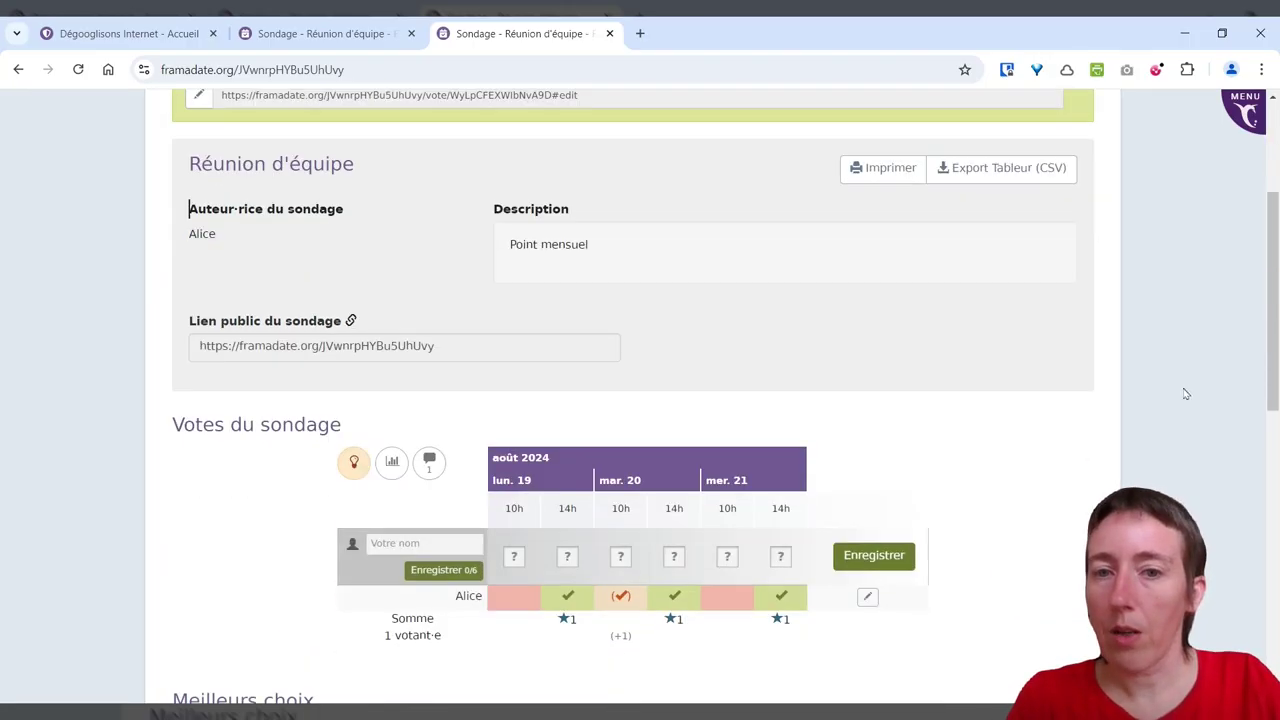
pyautogui.scroll(-1, 1188, 394)
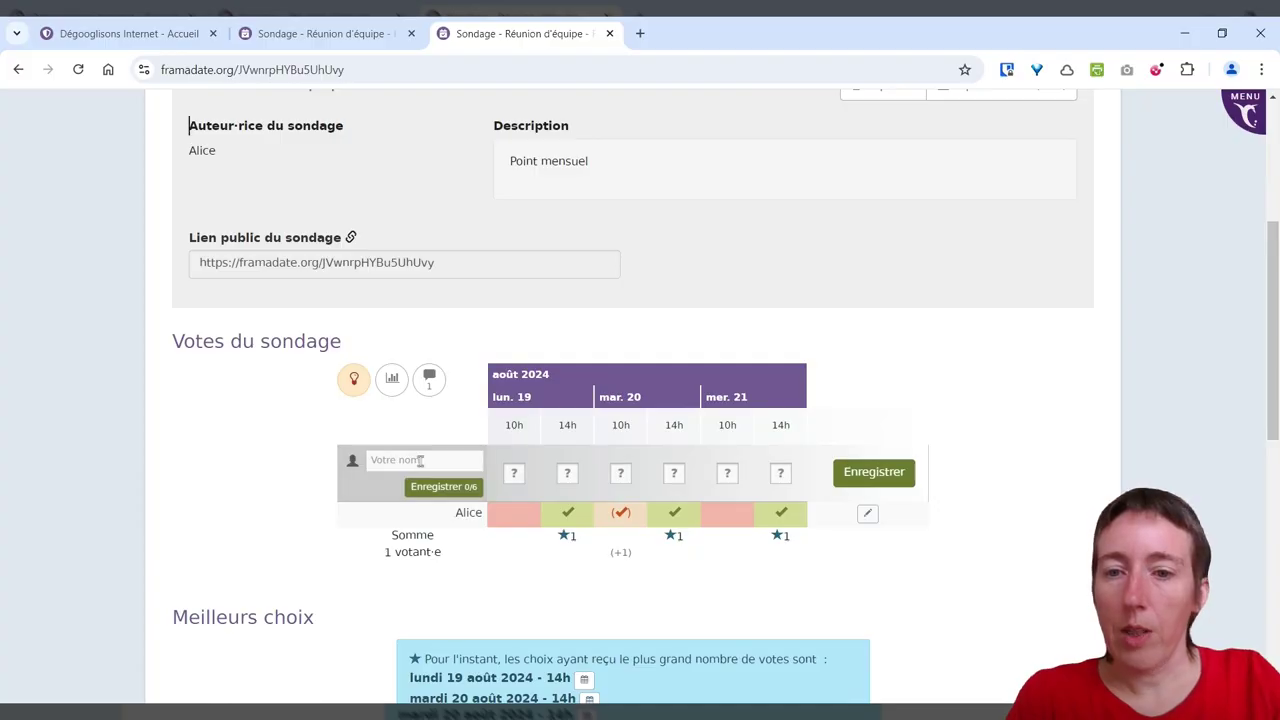
# Save the second participant's vote: yes, yes, no, no, yes, and if-need-be for mar. 21 14h
pyautogui.write('Laure')
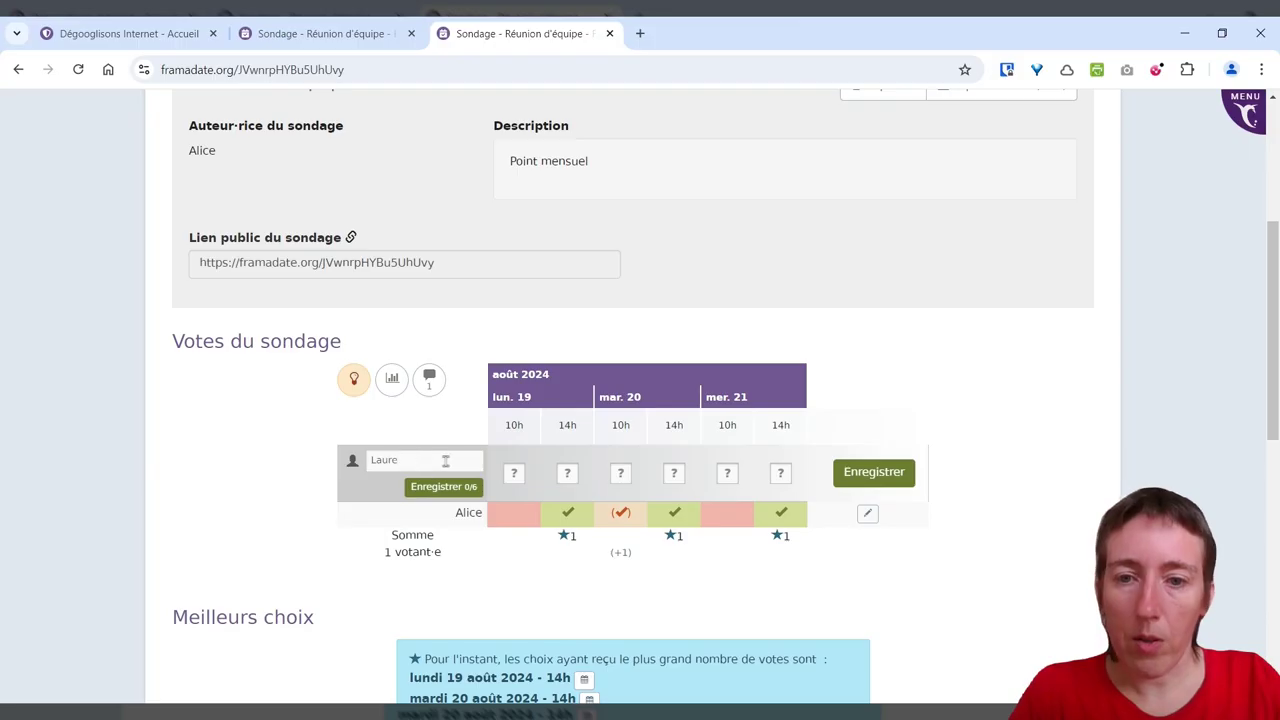
pyautogui.moveTo(506, 476)
pyautogui.click(501, 461)
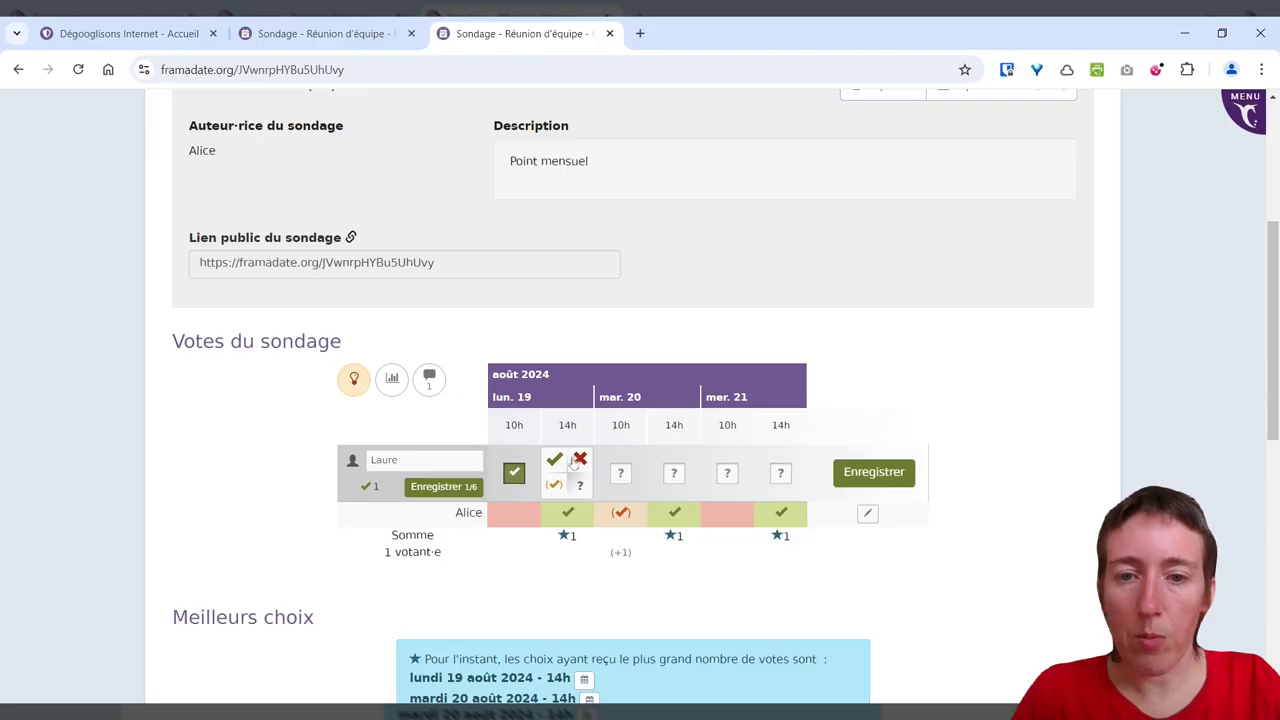
pyautogui.click(555, 460)
pyautogui.click(633, 459)
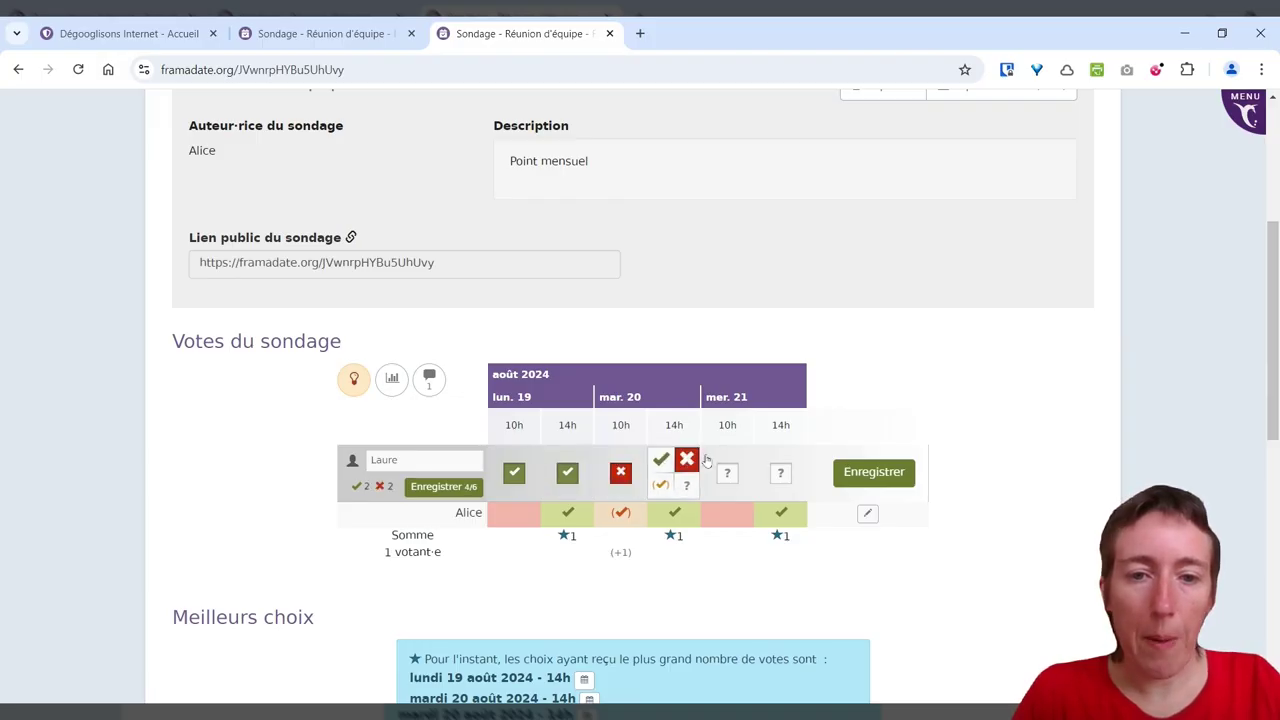
pyautogui.click(687, 459)
pyautogui.click(716, 486)
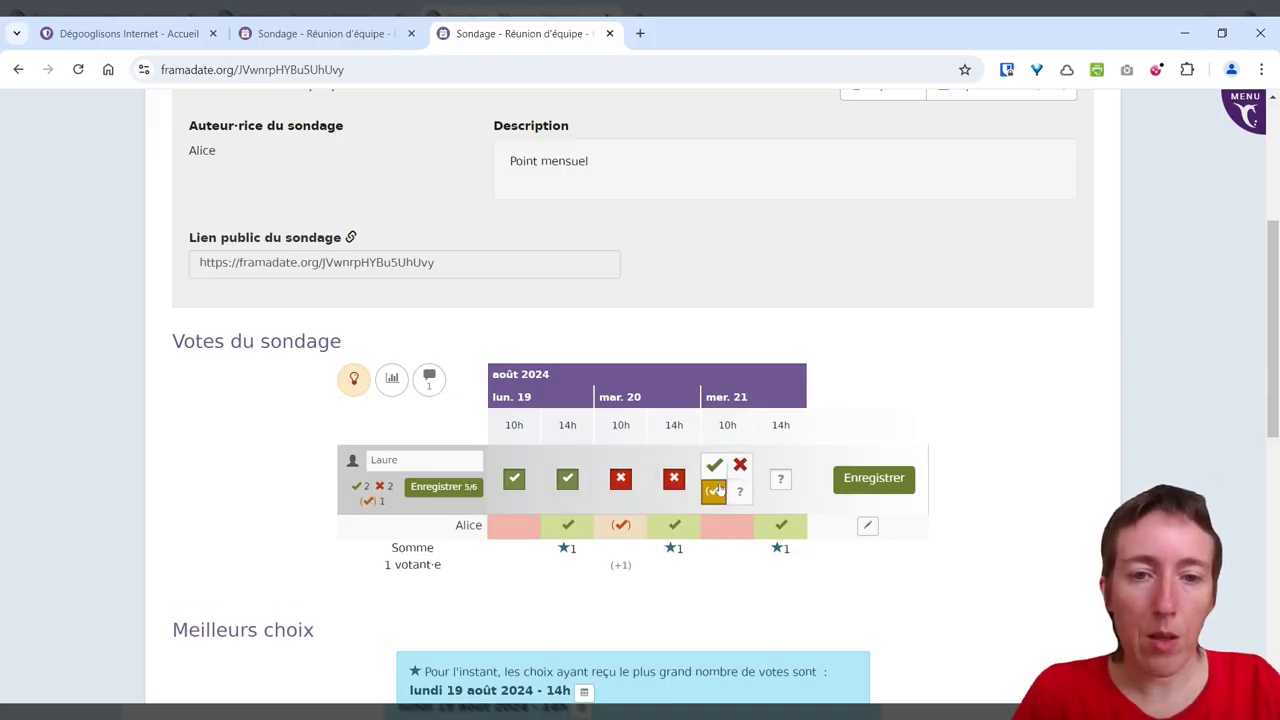
pyautogui.click(714, 465)
pyautogui.moveTo(780, 467)
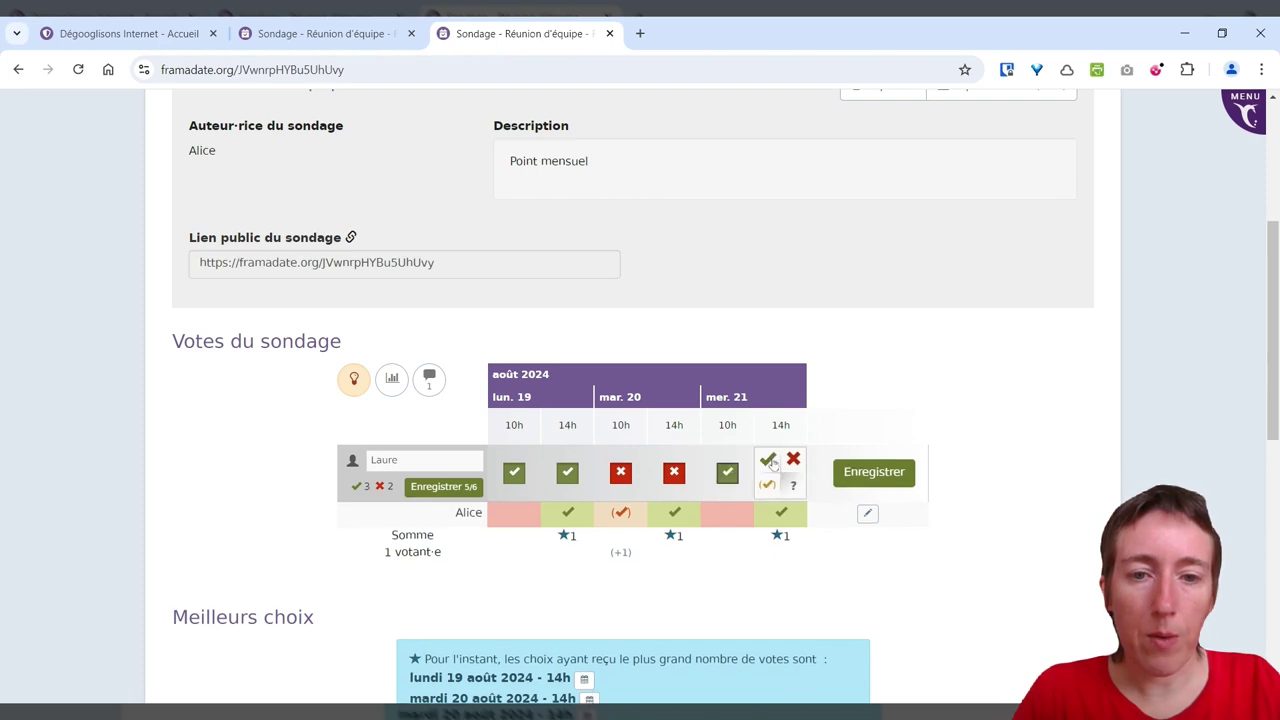
pyautogui.click(767, 486)
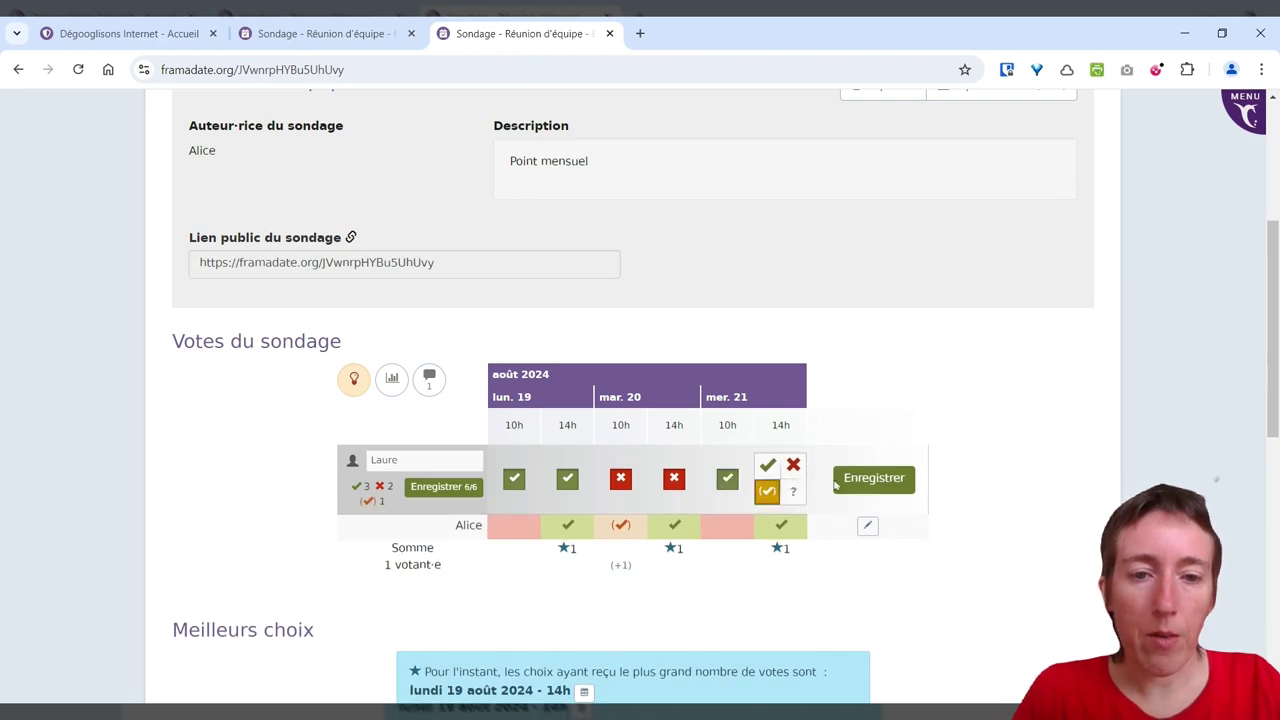
pyautogui.click(876, 482)
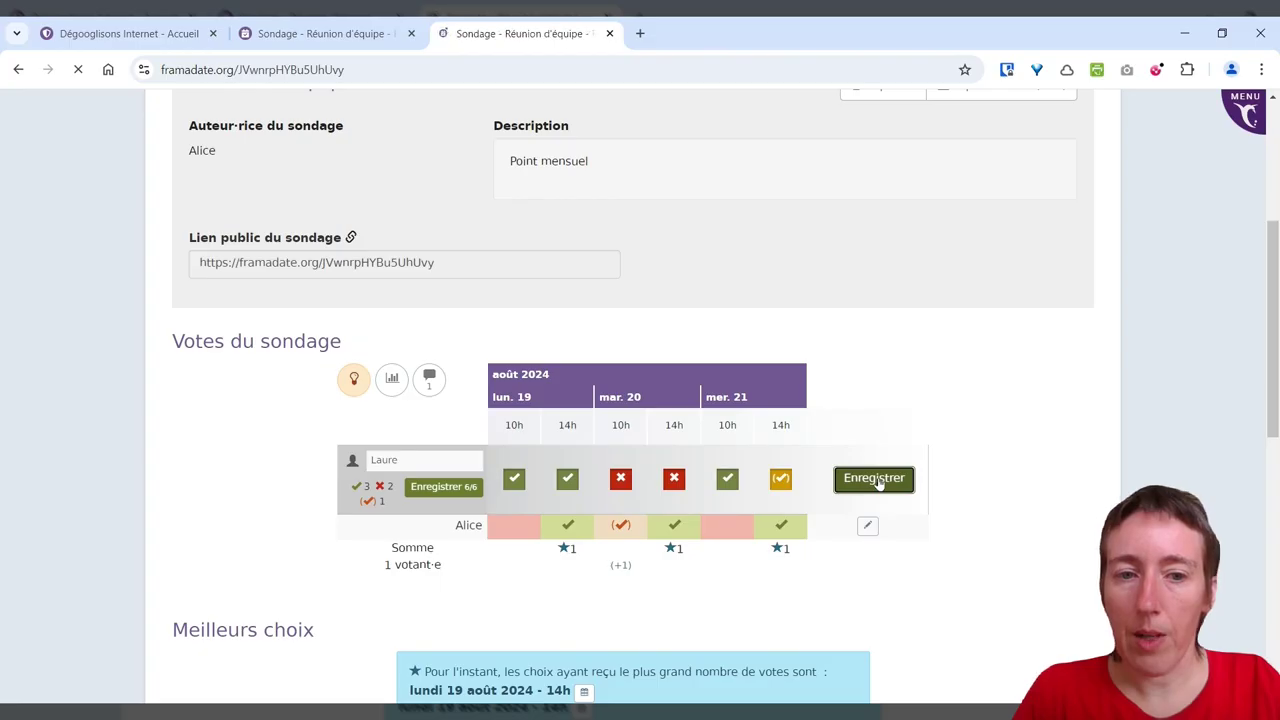
# Enter the third participant's name in the Votre nom field
pyautogui.scroll(-3, 721, 438)
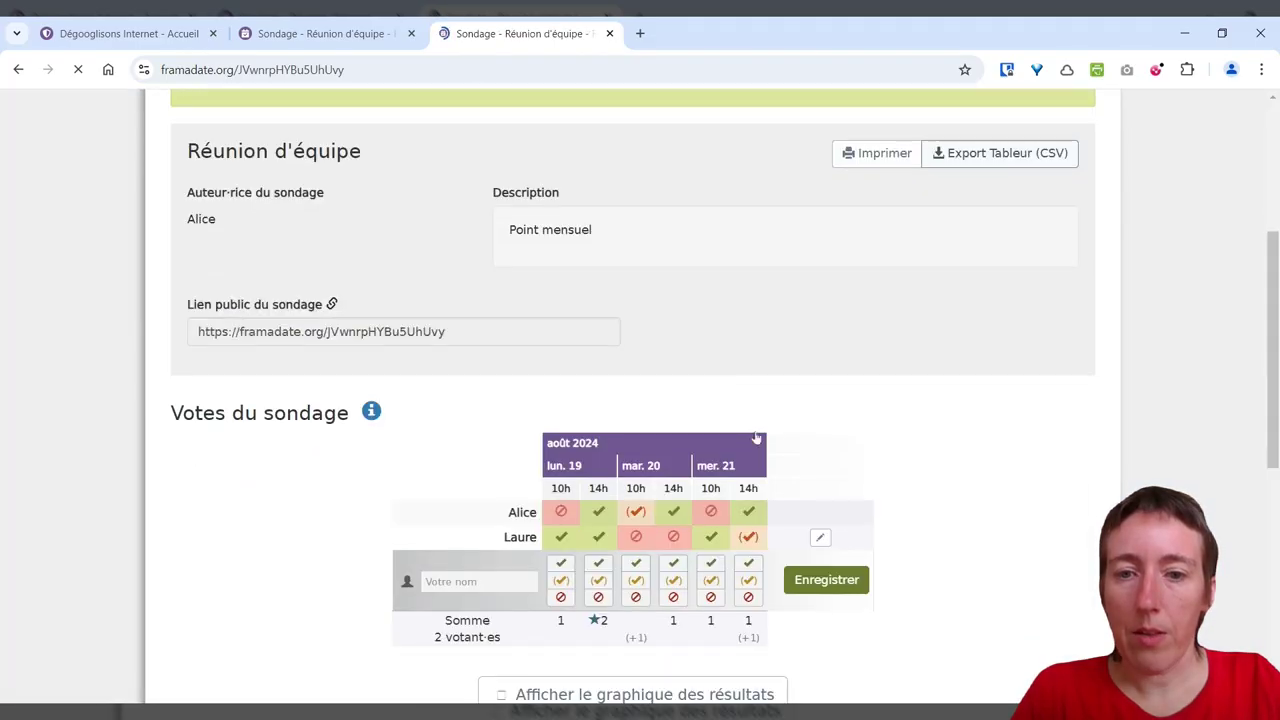
pyautogui.scroll(-2, 820, 434)
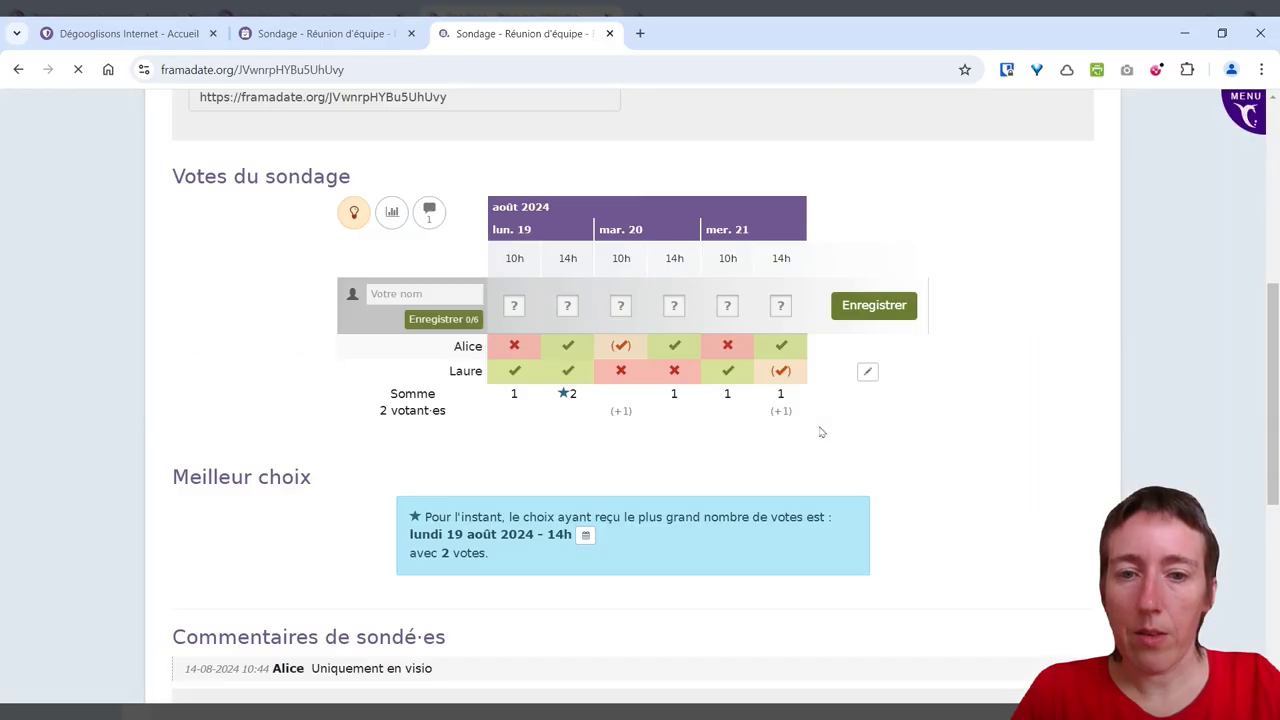
pyautogui.click(437, 296)
pyautogui.write('Anne')
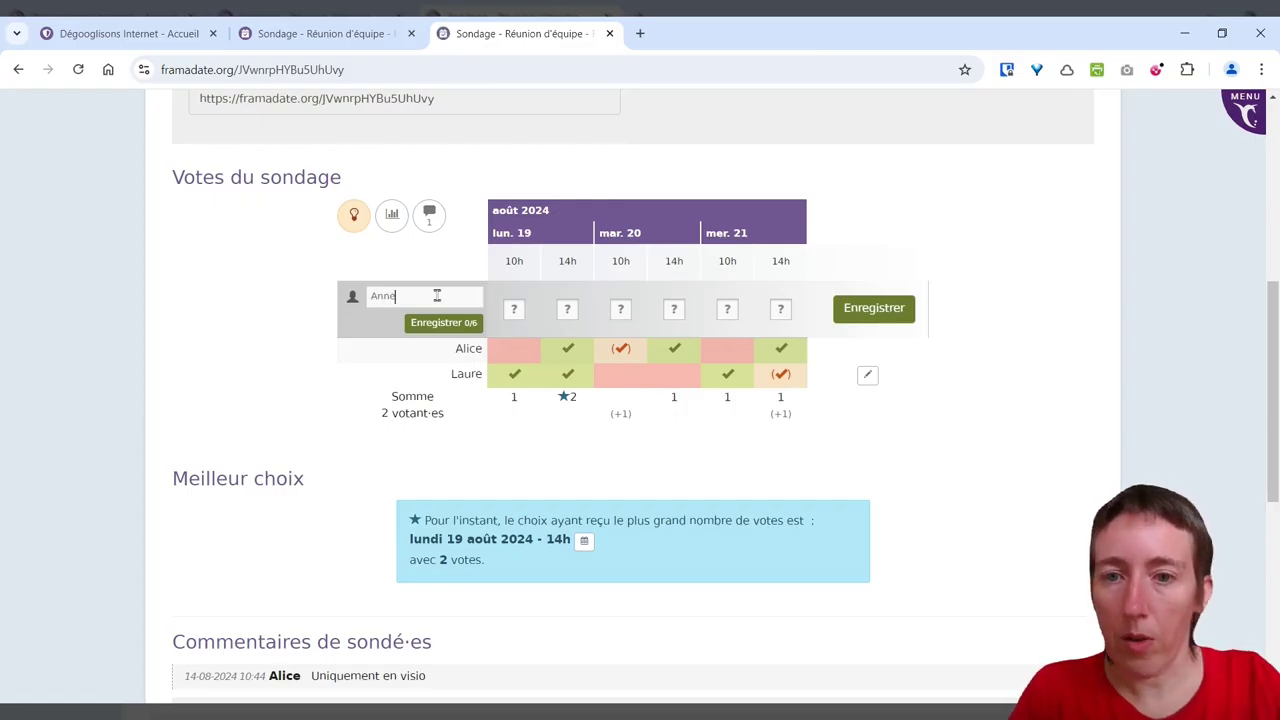
# Answer if-need-be, yes, yes, no, yes, no for the six slots and save the vote
pyautogui.click(514, 305)
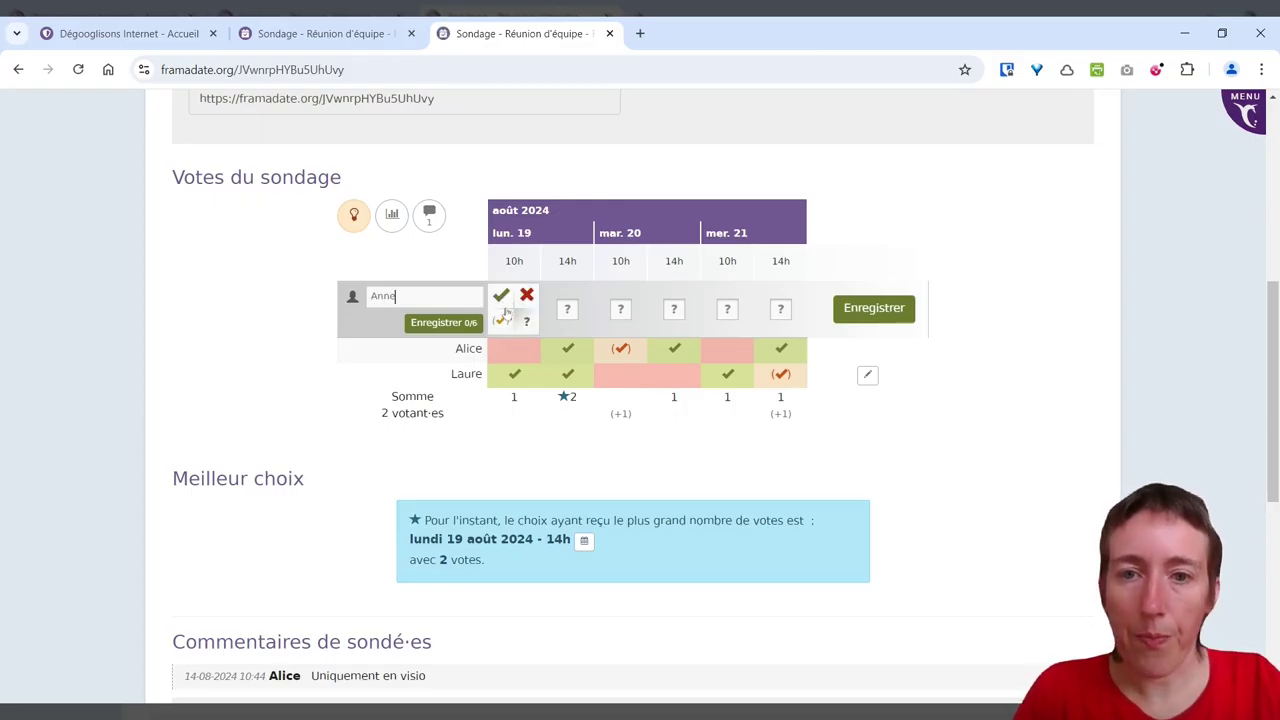
pyautogui.click(503, 322)
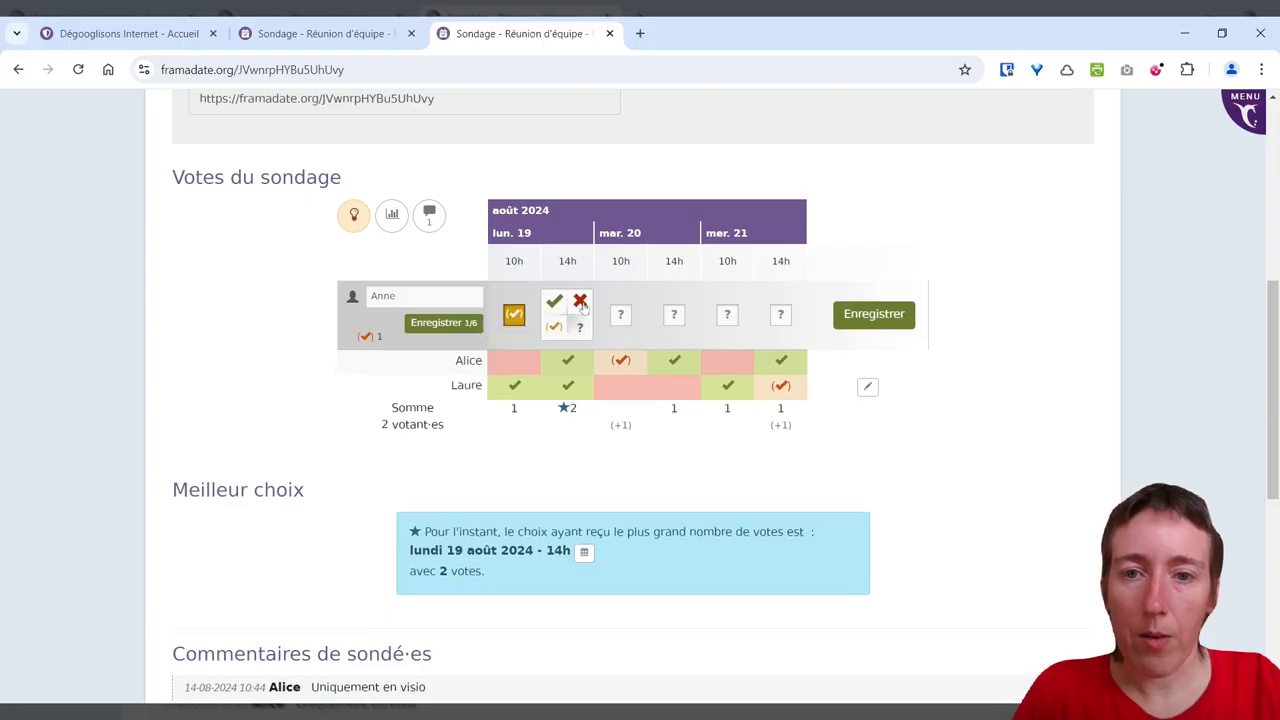
pyautogui.click(554, 301)
pyautogui.moveTo(632, 304)
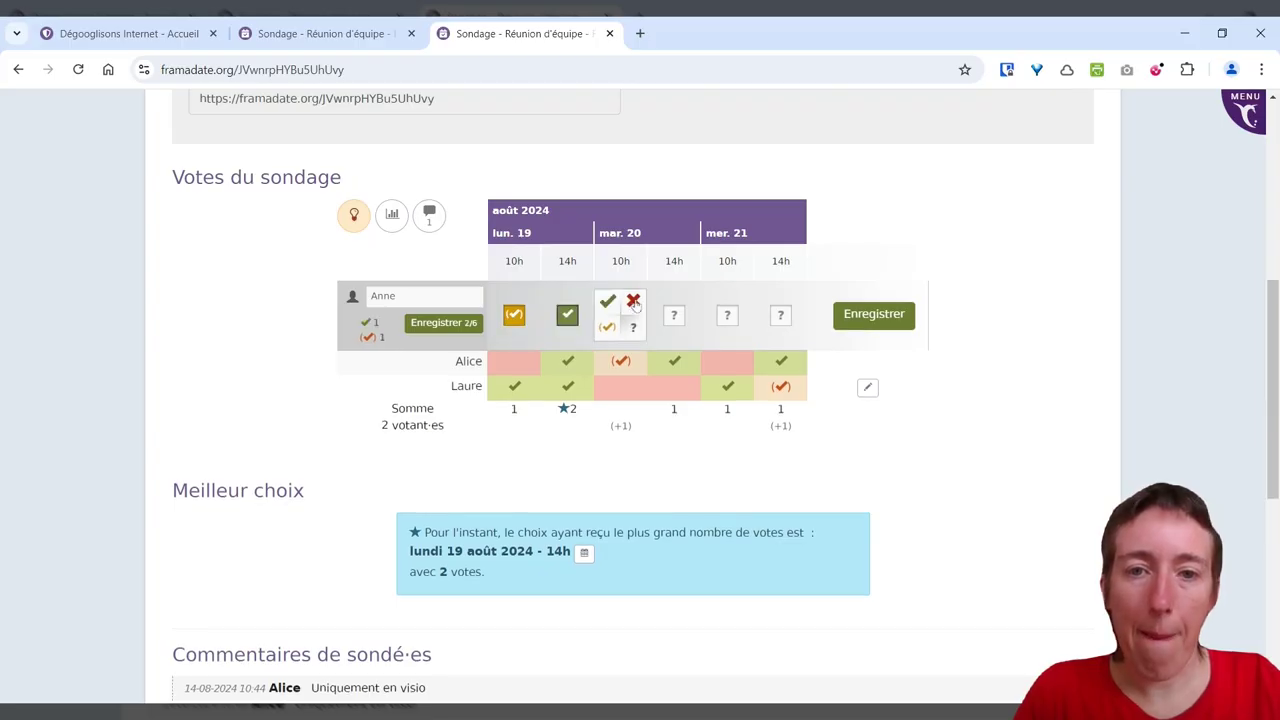
pyautogui.click(607, 301)
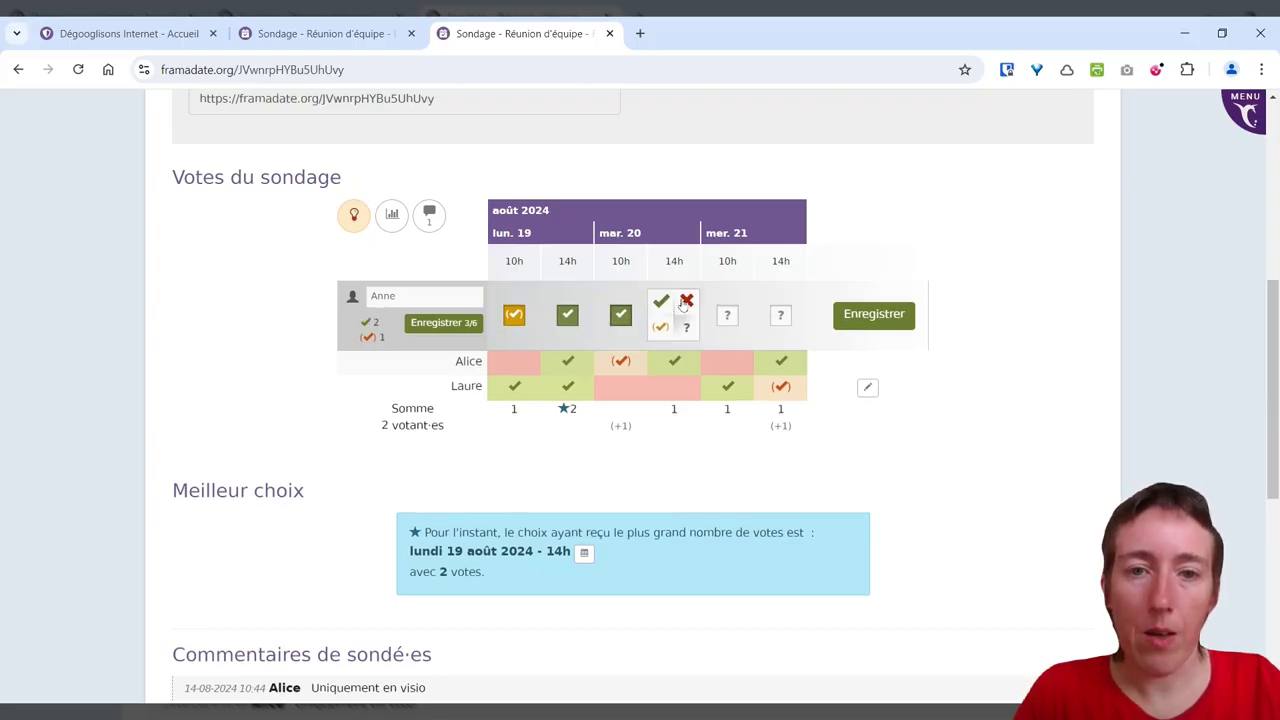
pyautogui.click(686, 302)
pyautogui.click(714, 301)
pyautogui.click(793, 301)
pyautogui.click(866, 315)
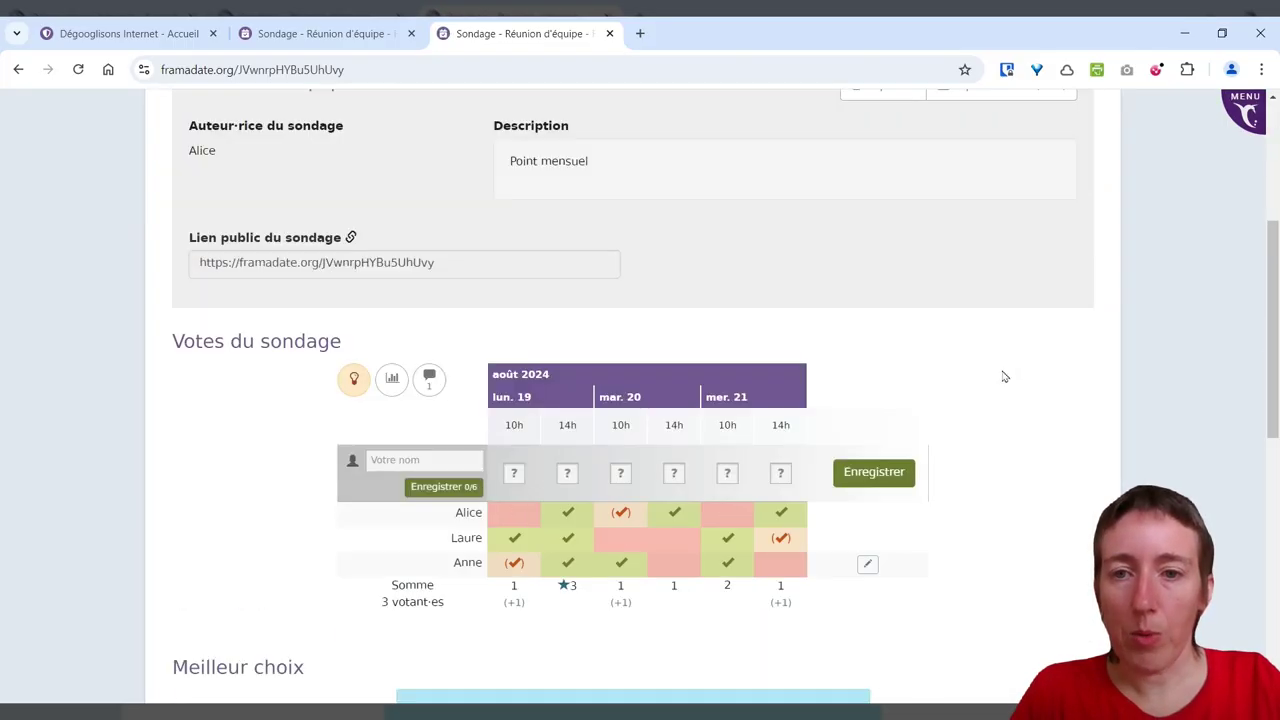
pyautogui.scroll(-1, 1005, 376)
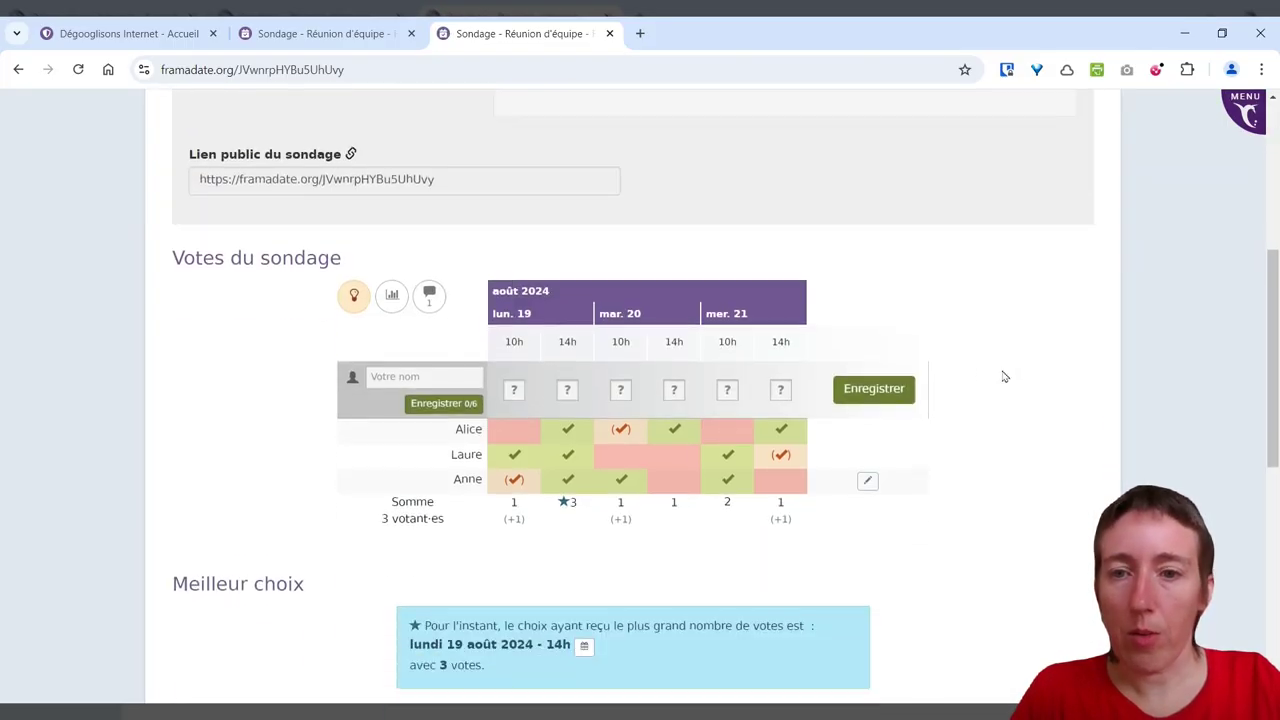
pyautogui.click(353, 299)
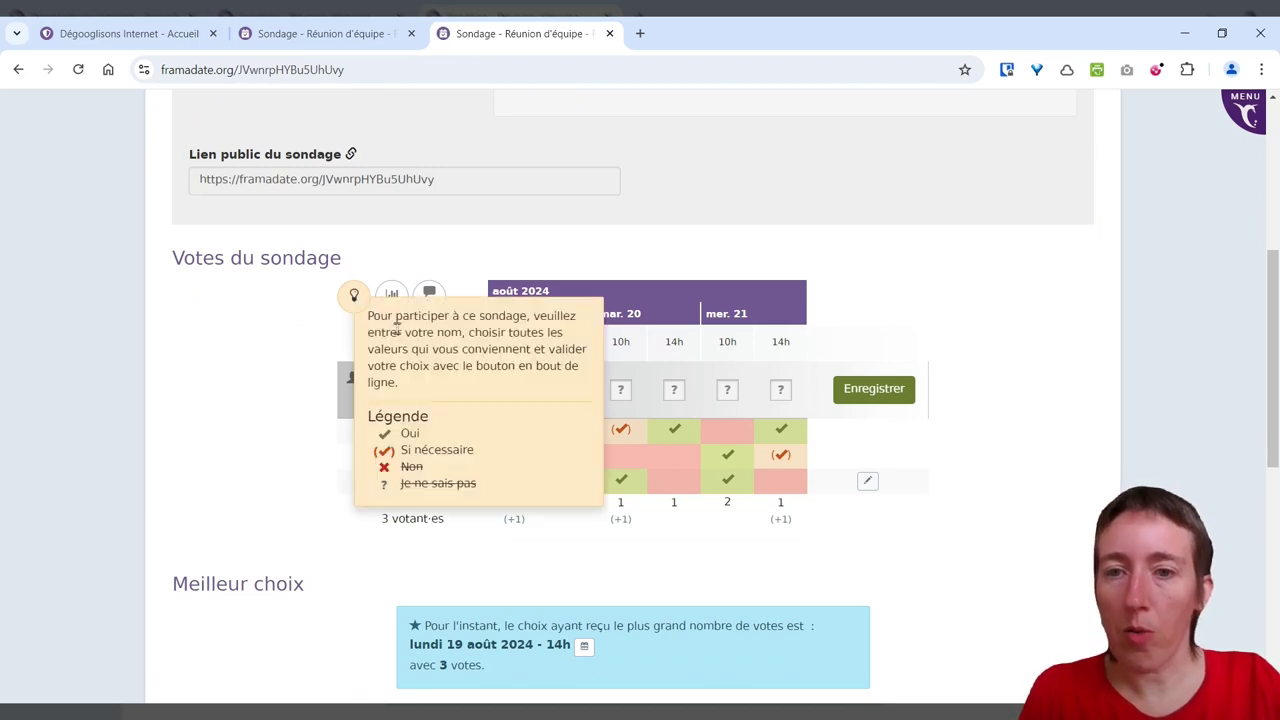
pyautogui.moveTo(373, 321); pyautogui.dragTo(398, 385)
pyautogui.click(353, 296)
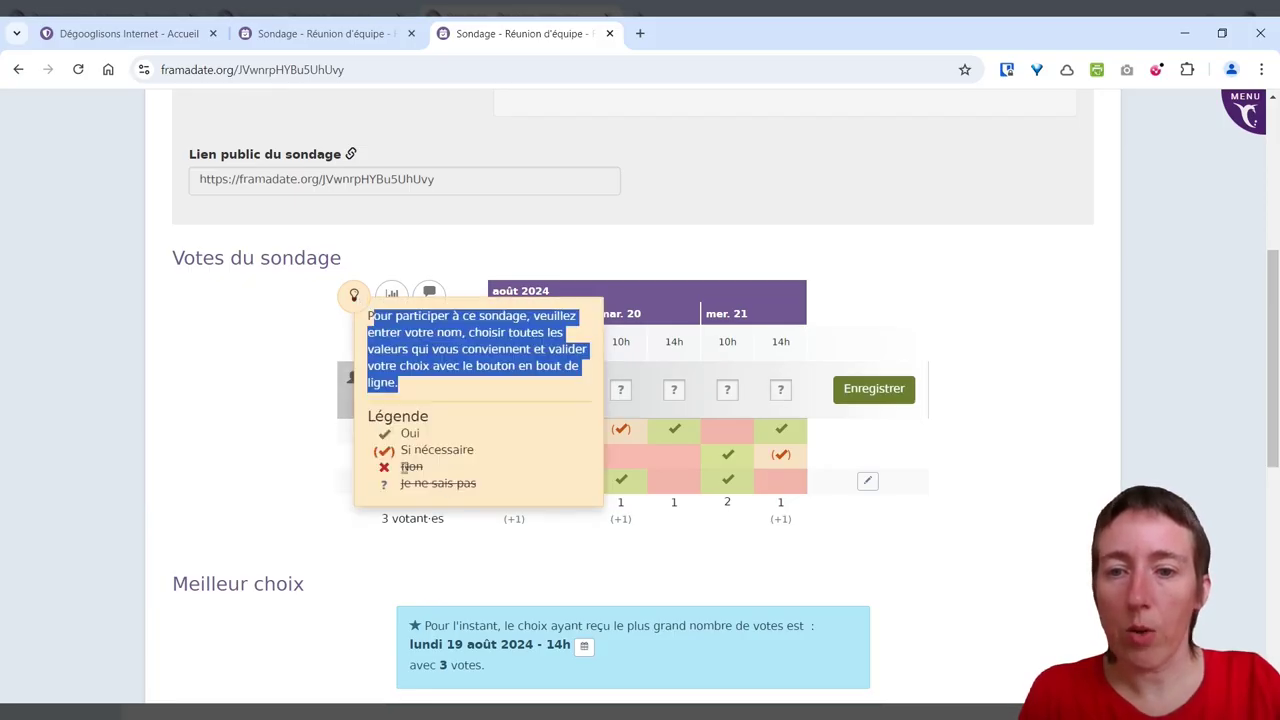
pyautogui.click(1050, 348)
pyautogui.scroll(-1, 1051, 344)
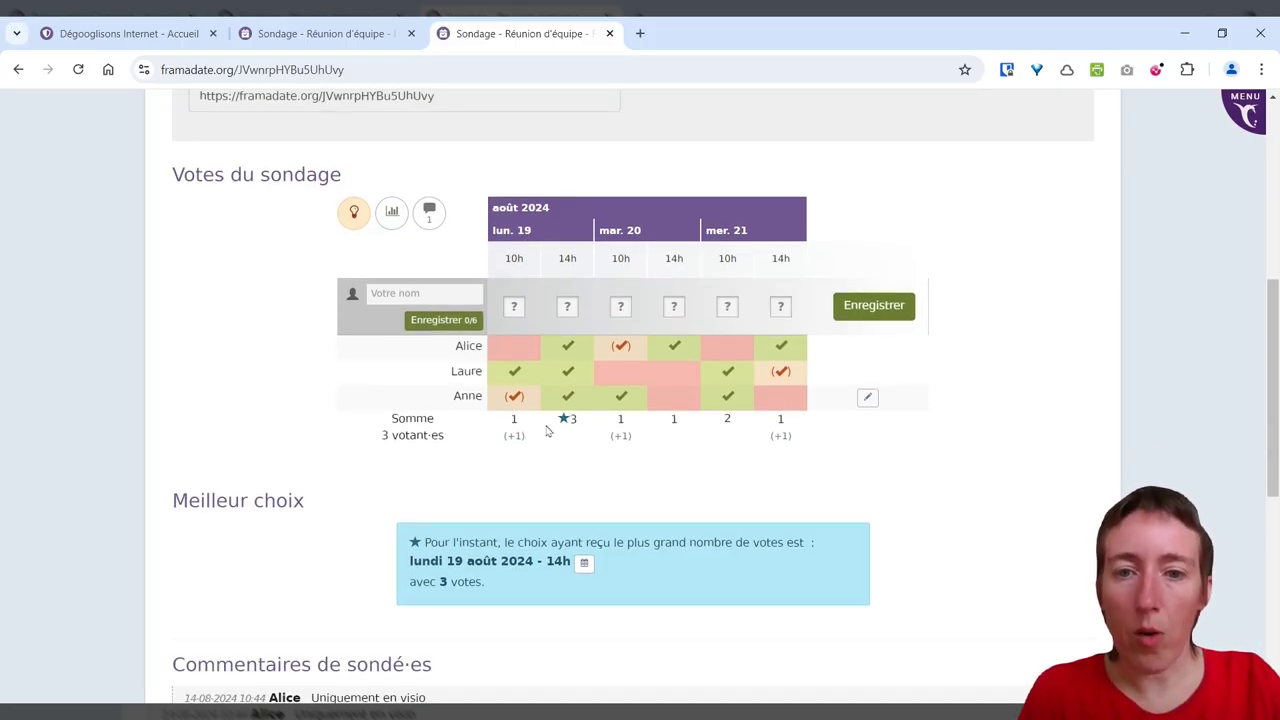
# Highlight the top total of 3 votes and the best-choice date and time
pyautogui.moveTo(578, 420); pyautogui.dragTo(548, 425)
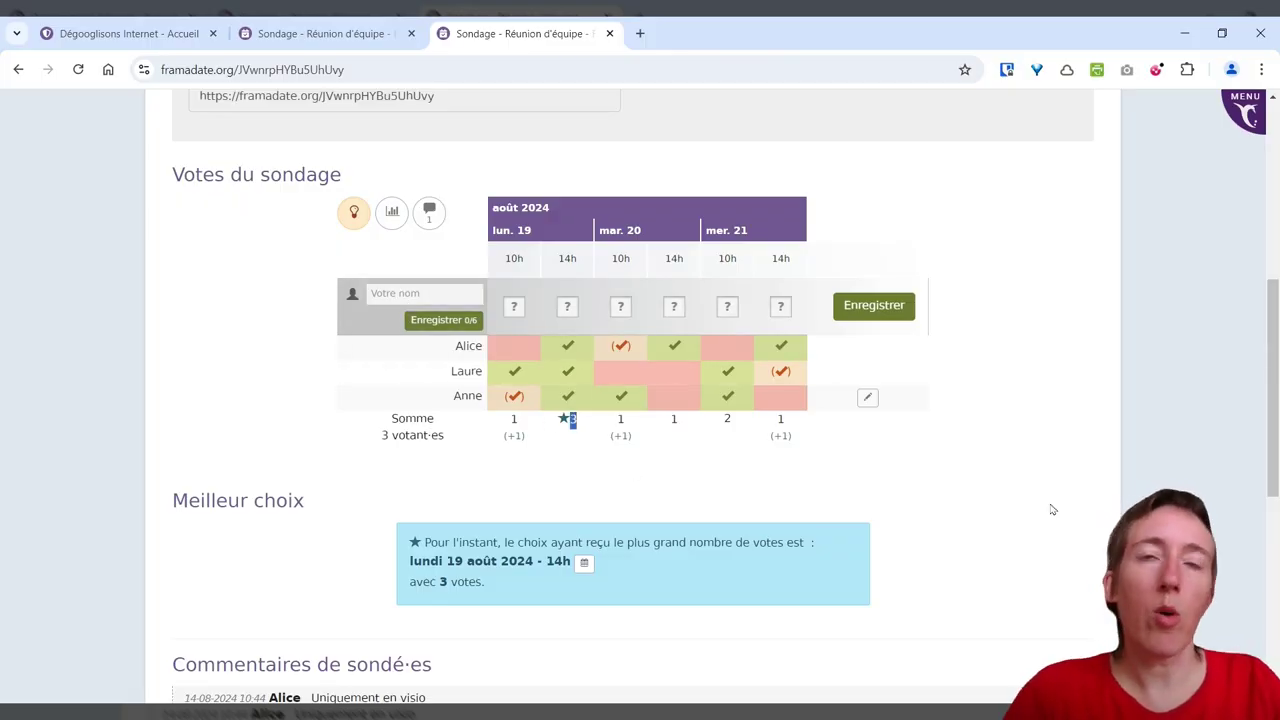
pyautogui.click(1026, 483)
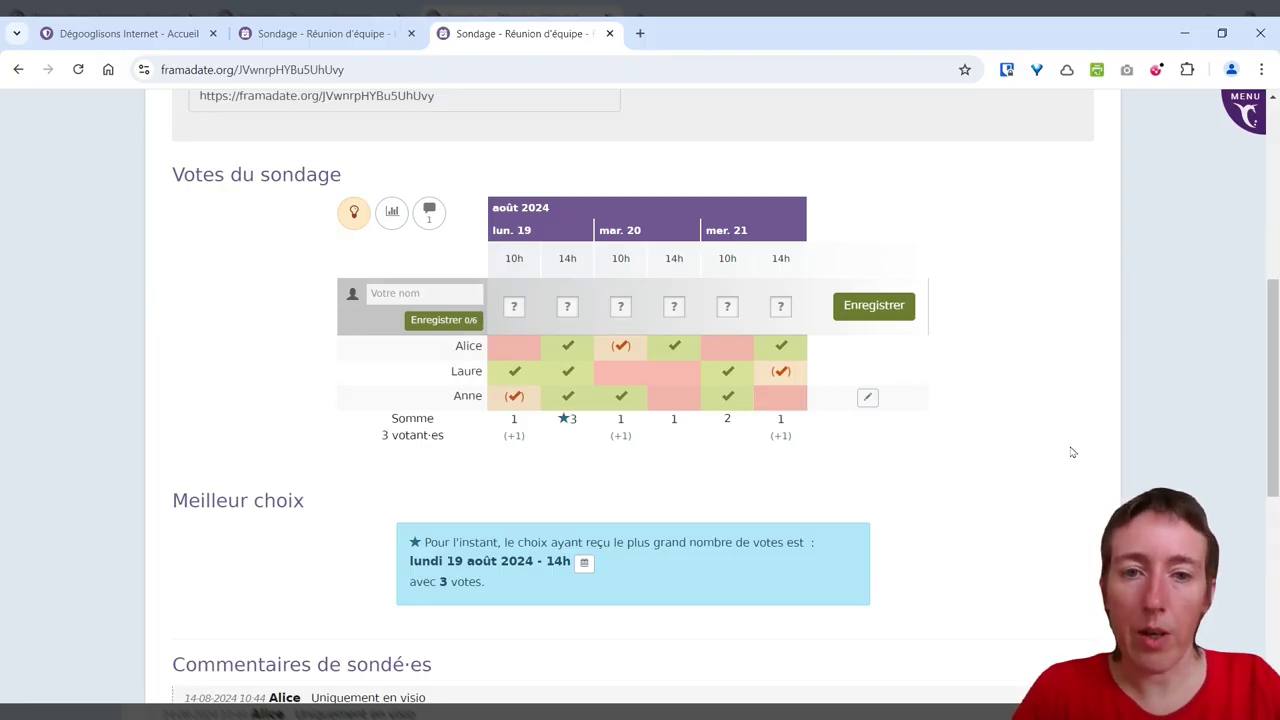
pyautogui.scroll(-1, 1072, 452)
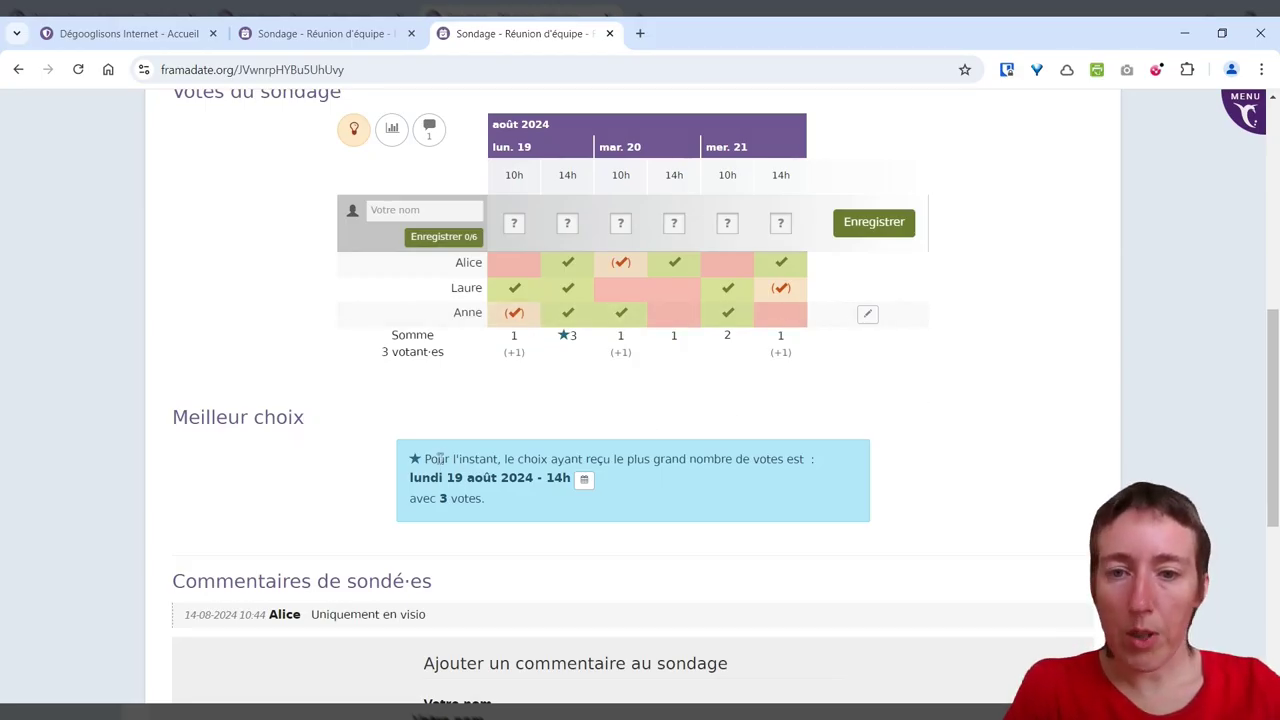
pyautogui.moveTo(409, 474); pyautogui.dragTo(567, 471)
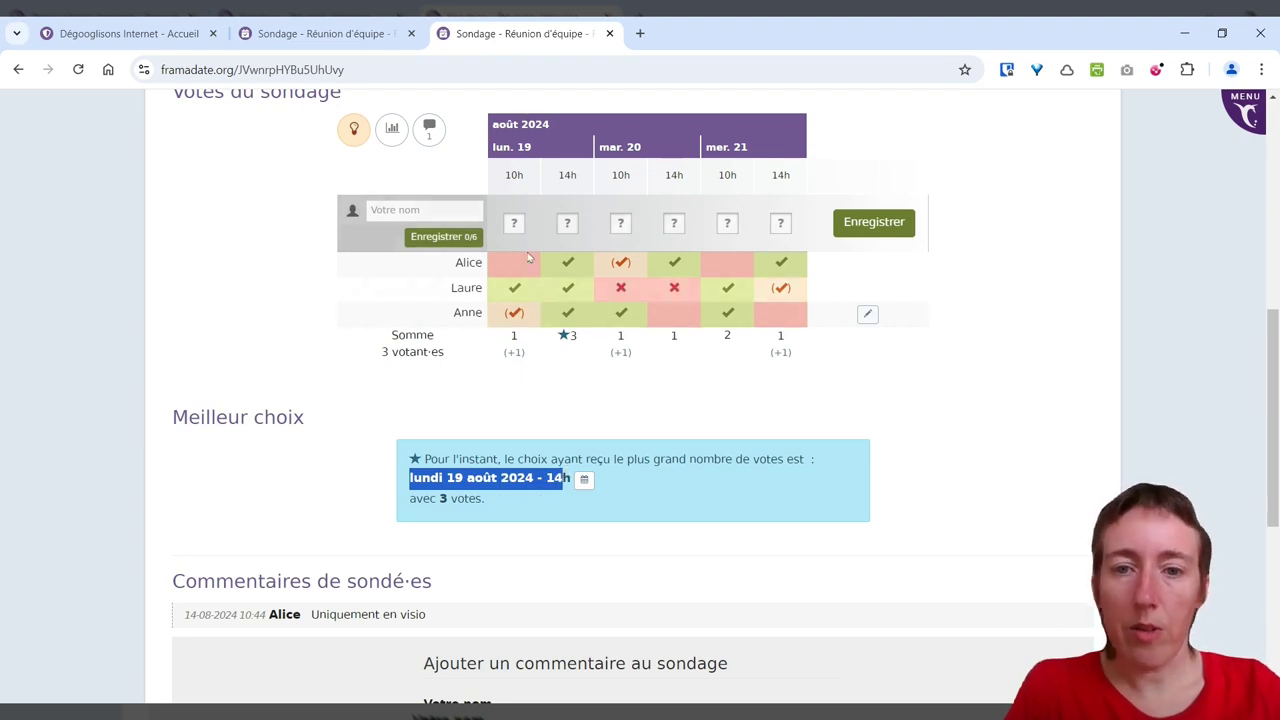
pyautogui.click(1038, 421)
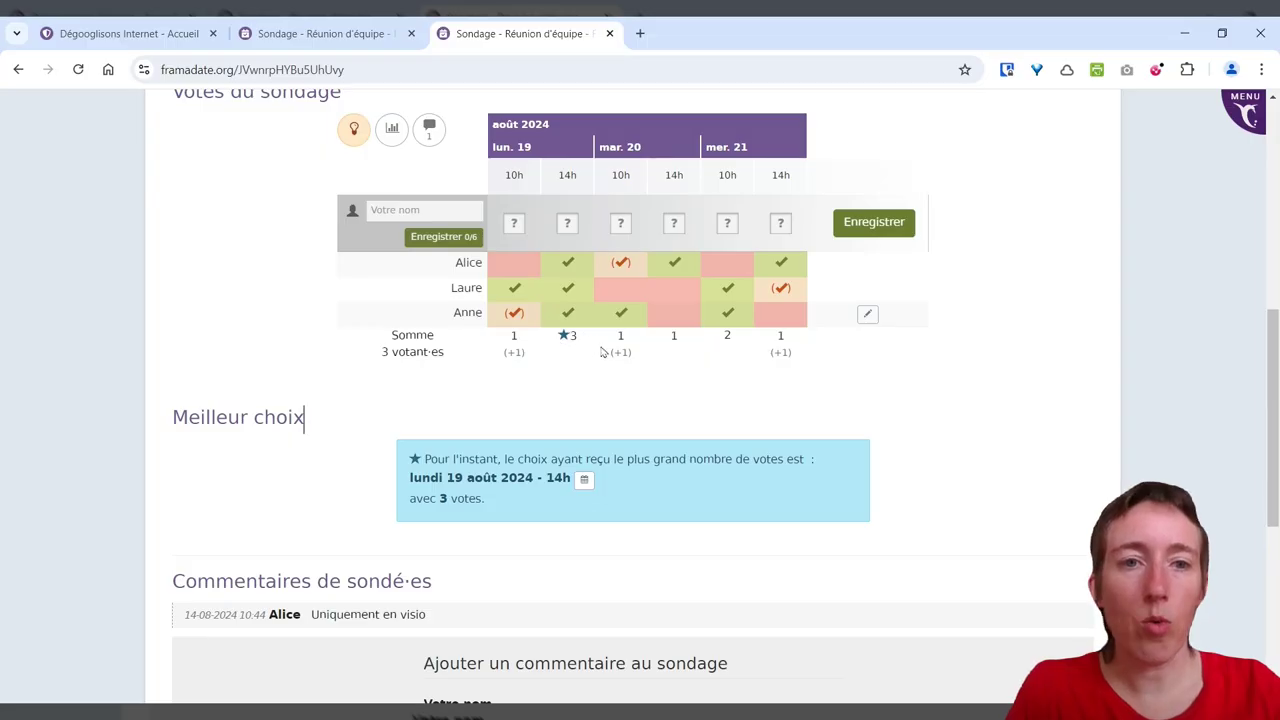
# Download lundi 19 août 2024 - 14h as a calendar event, then recheck the poll page
pyautogui.scroll(-1, 755, 375)
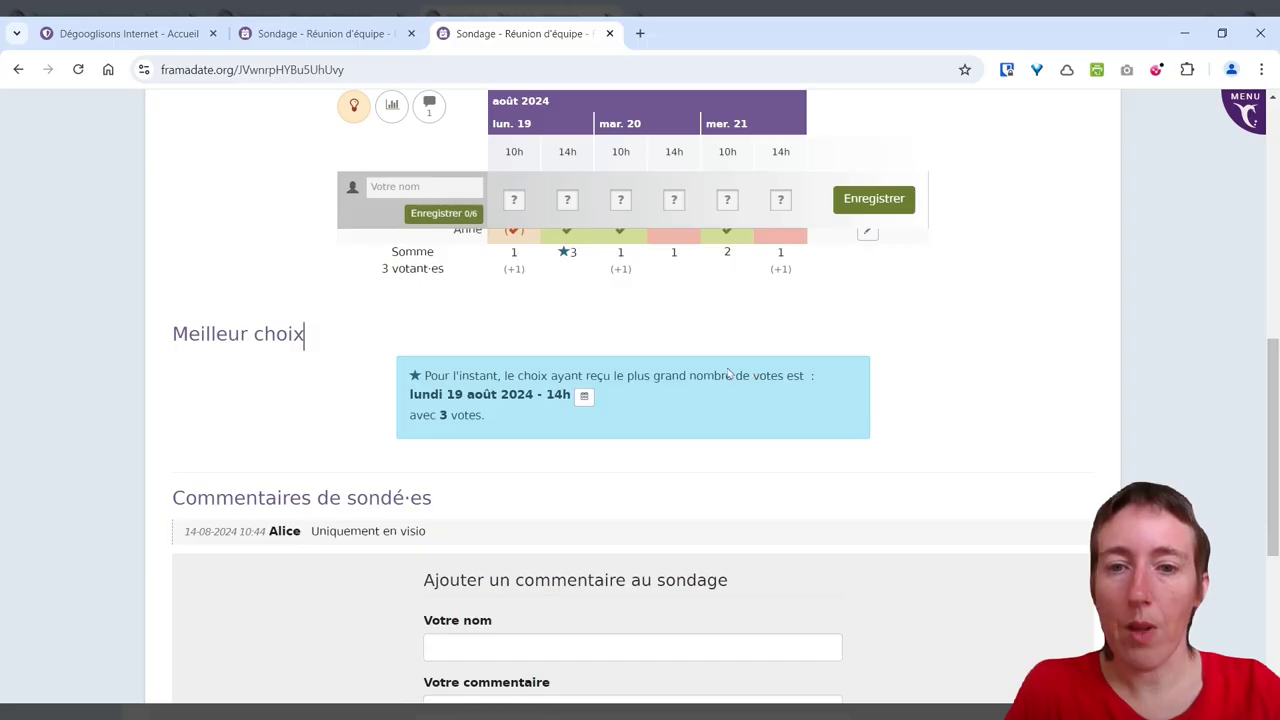
pyautogui.click(585, 398)
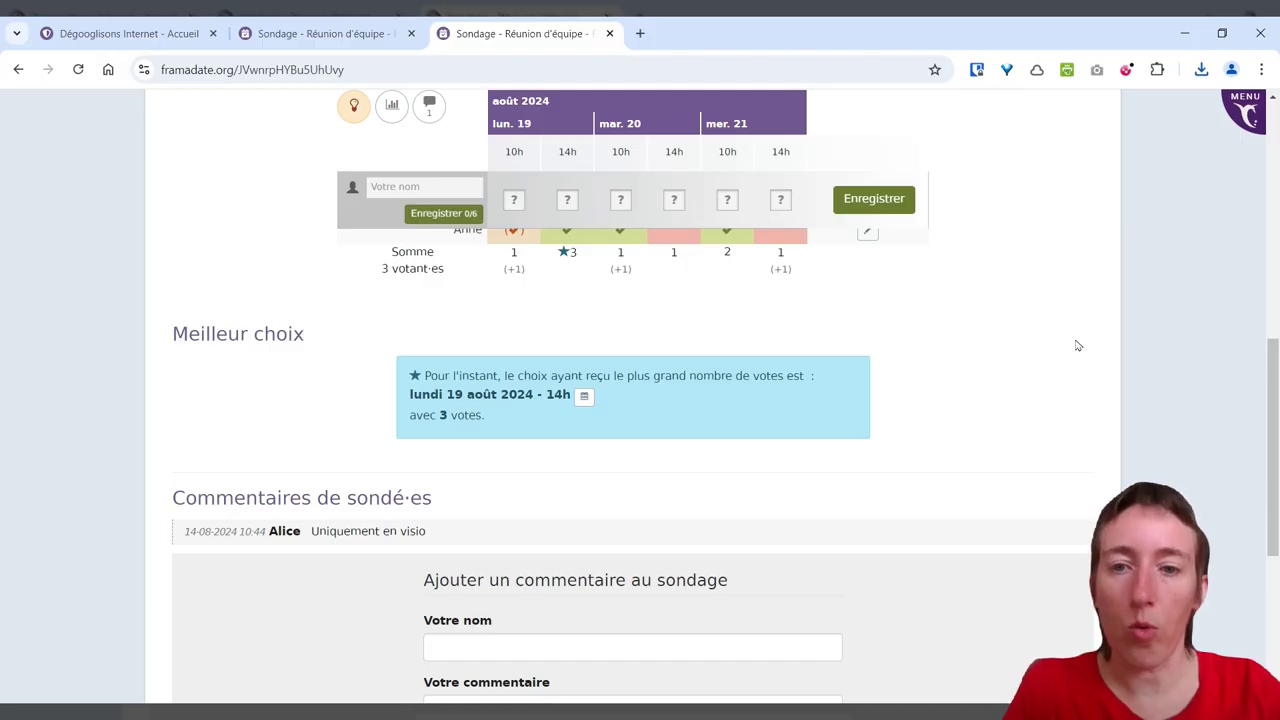
pyautogui.scroll(6, 1078, 345)
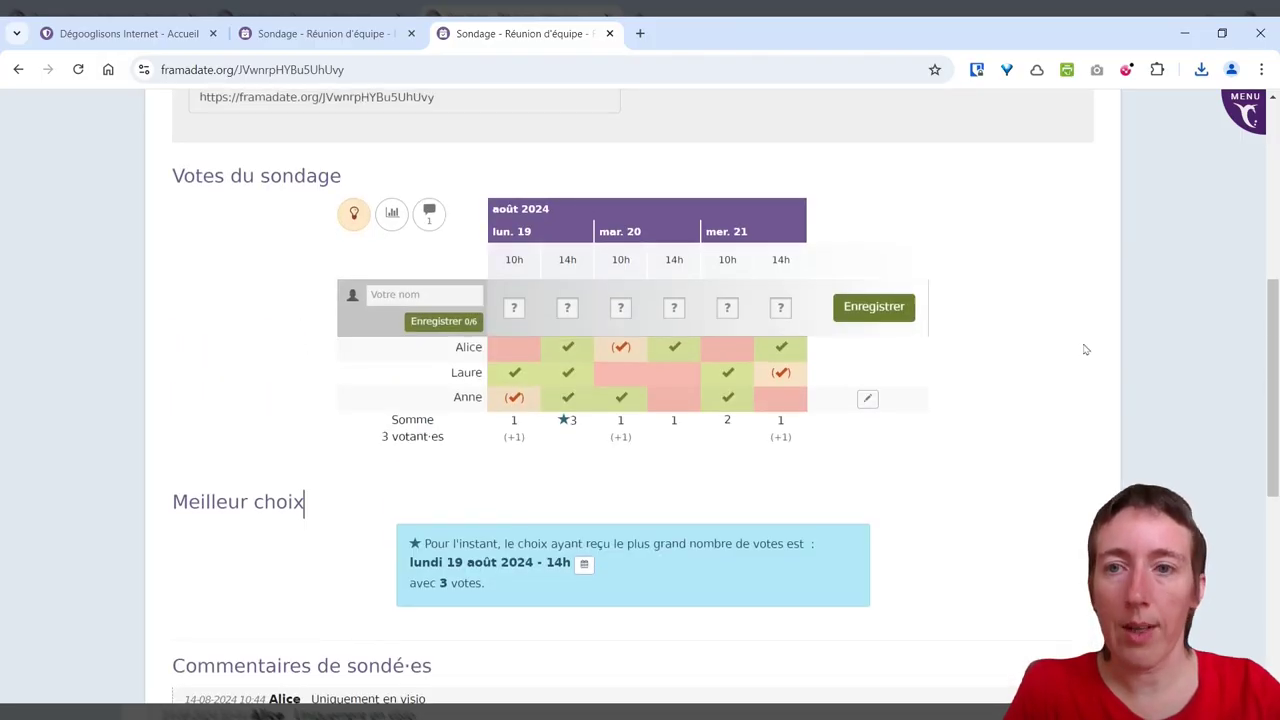
pyautogui.scroll(2, 800, 370)
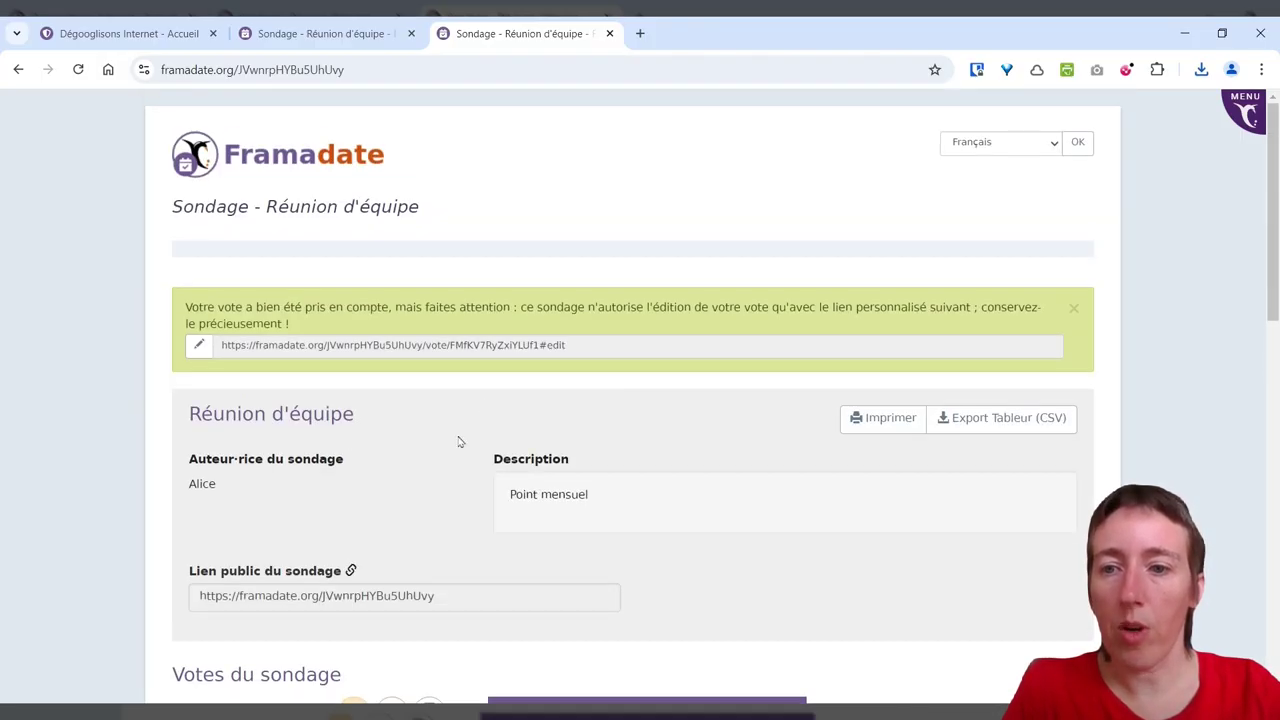
pyautogui.moveTo(195, 410); pyautogui.dragTo(352, 412)
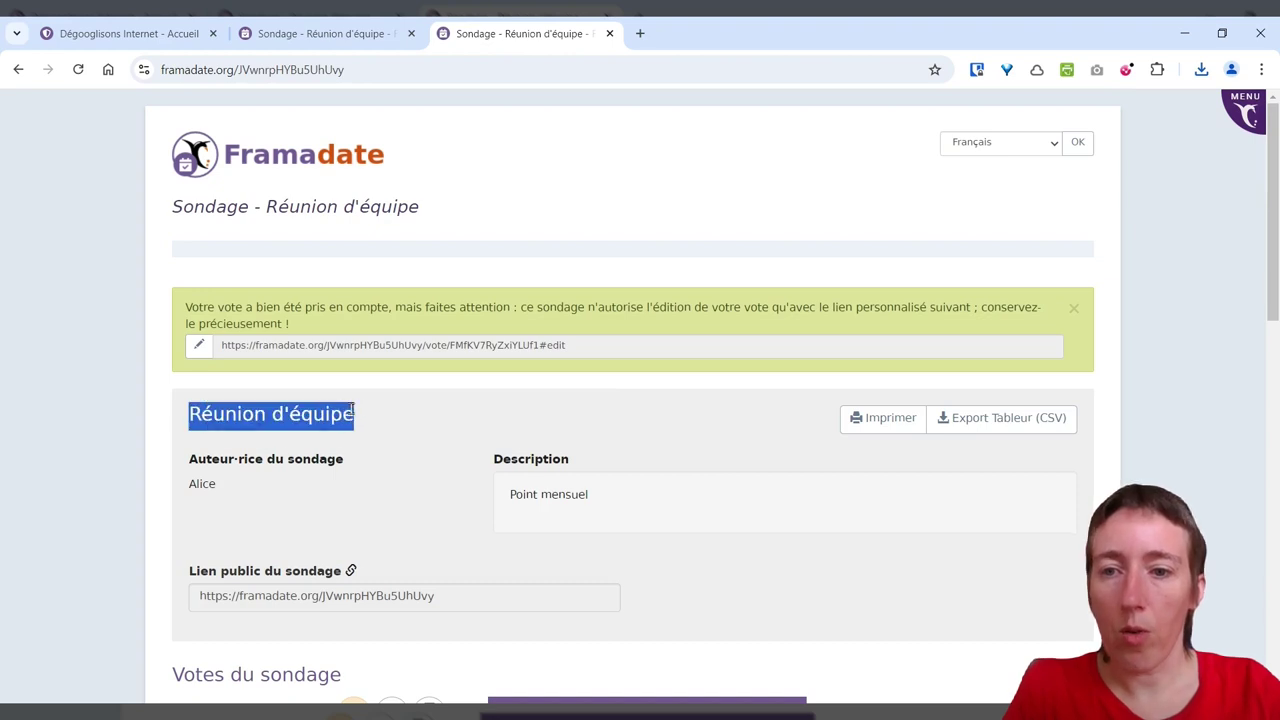
pyautogui.click(817, 412)
pyautogui.scroll(-5, 771, 404)
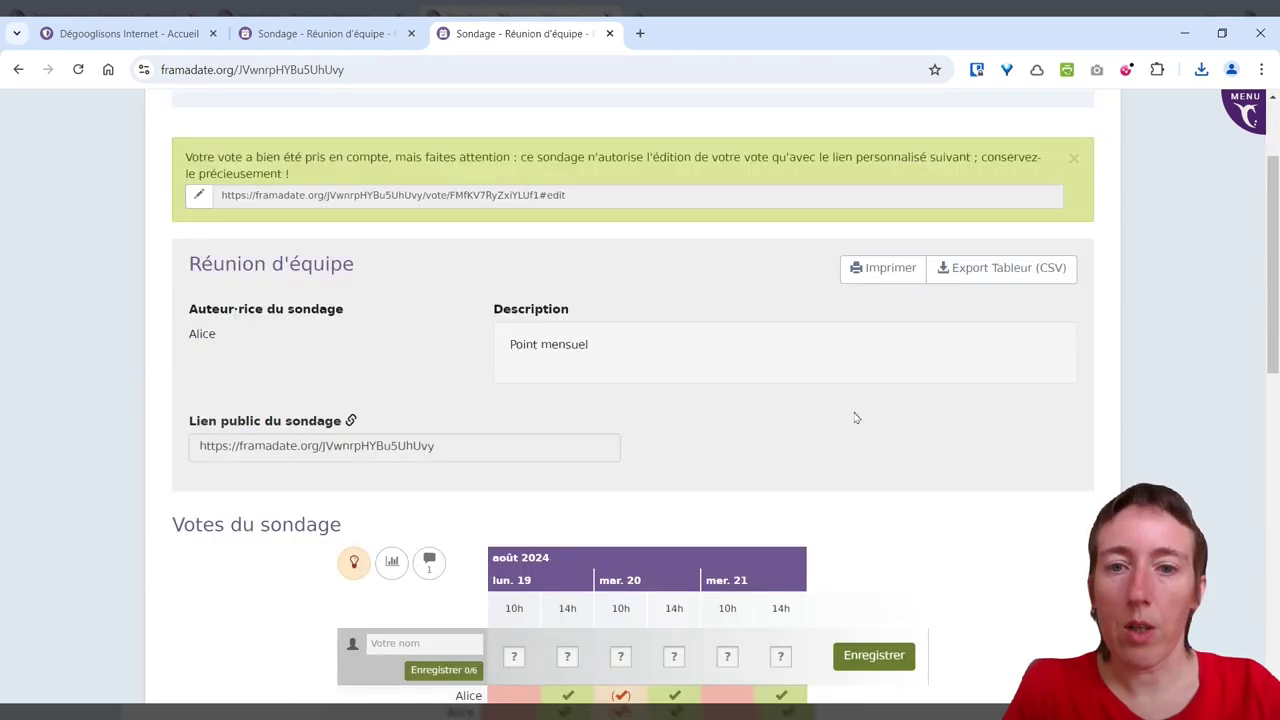
pyautogui.scroll(-1, 1073, 412)
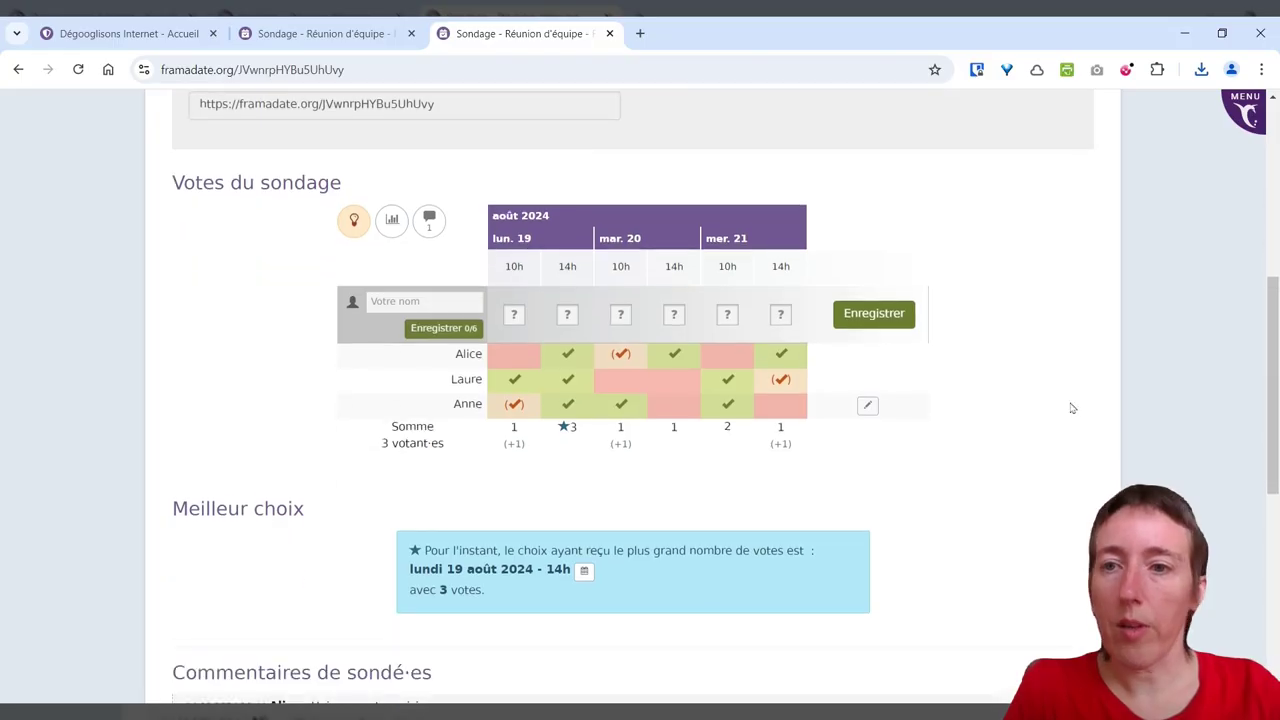
# Switch to the admin tab and reload it so all three voters' answers appear
pyautogui.click(322, 33)
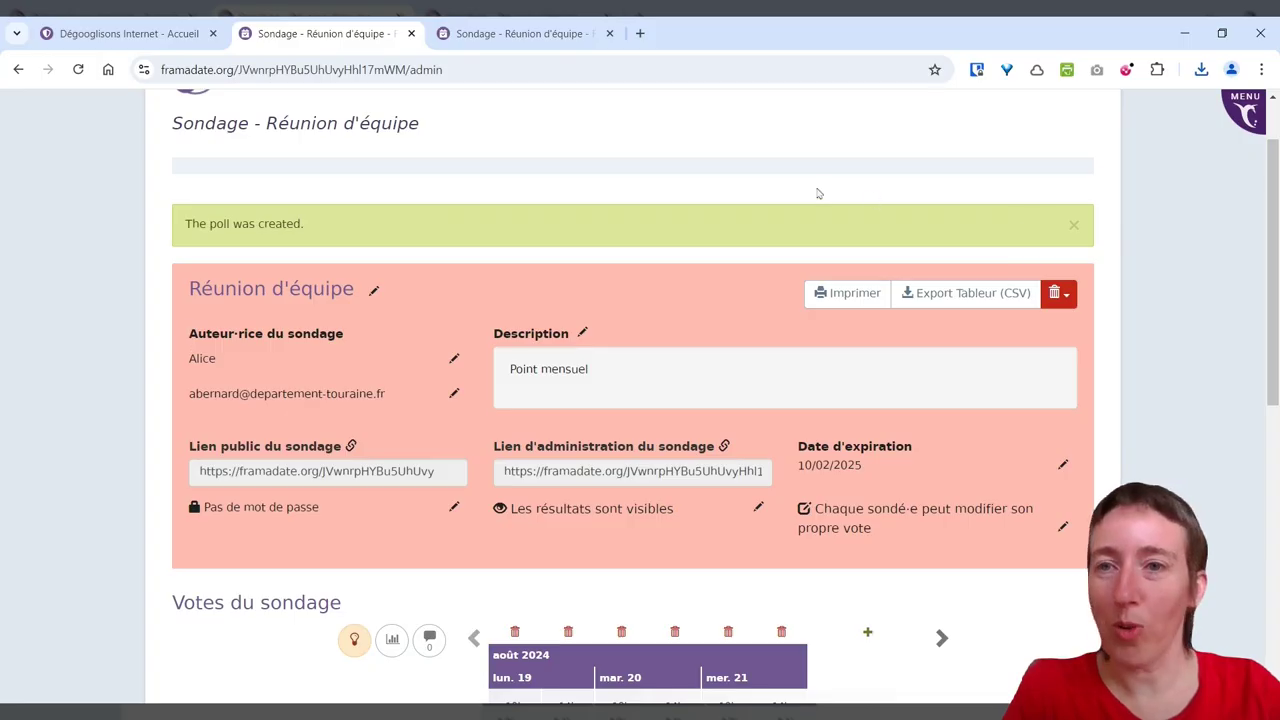
pyautogui.click(242, 35)
pyautogui.hotkey('ctrl', 'Tab')
pyautogui.click(80, 69)
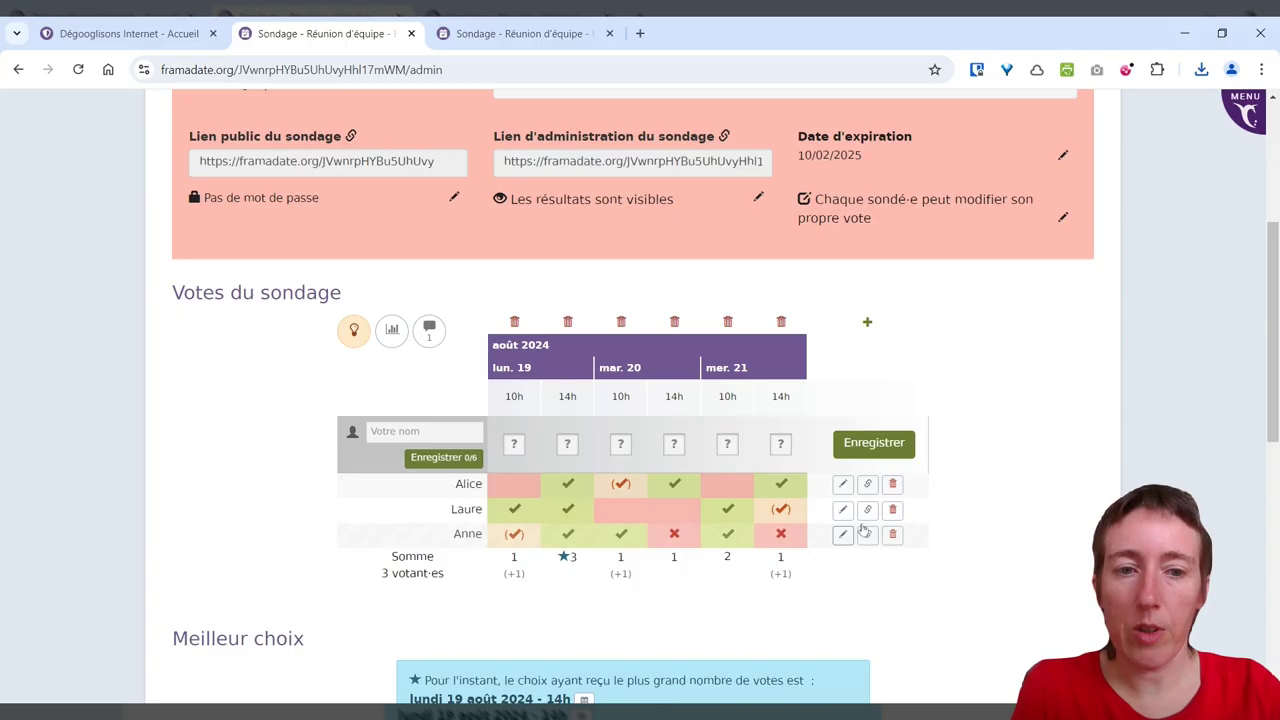
pyautogui.scroll(-1, 977, 497)
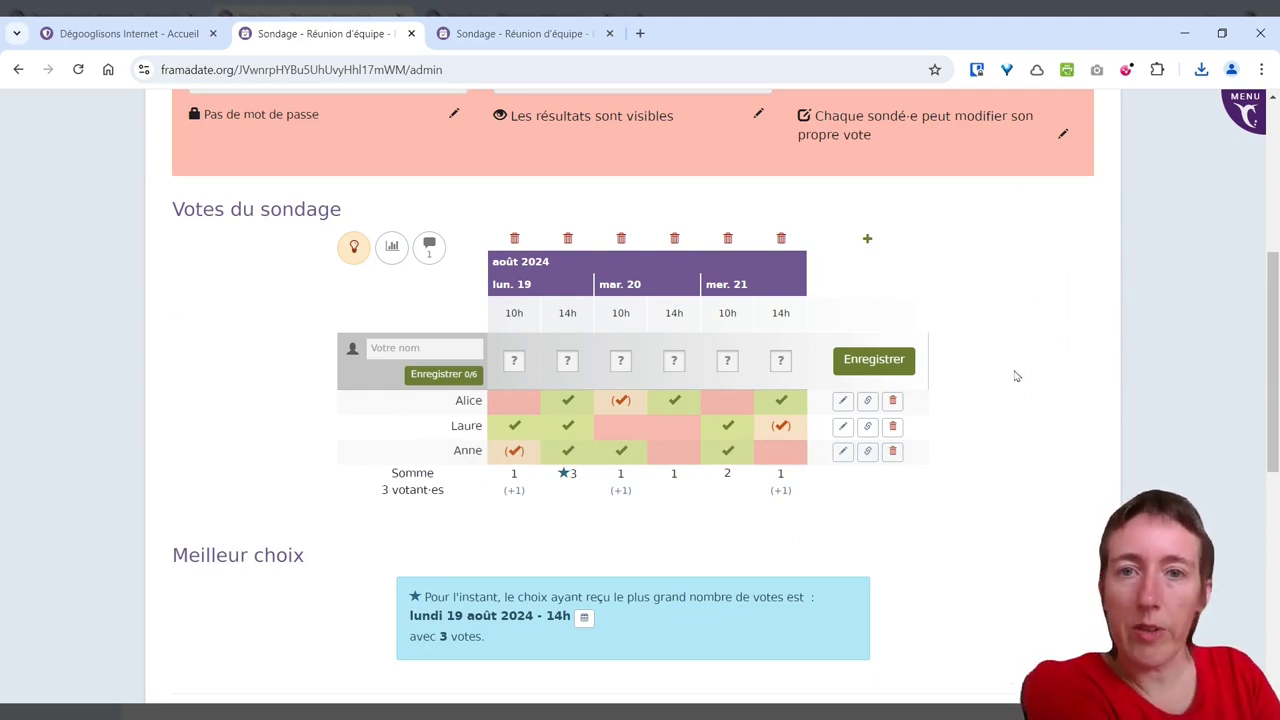
pyautogui.scroll(3, 1019, 383)
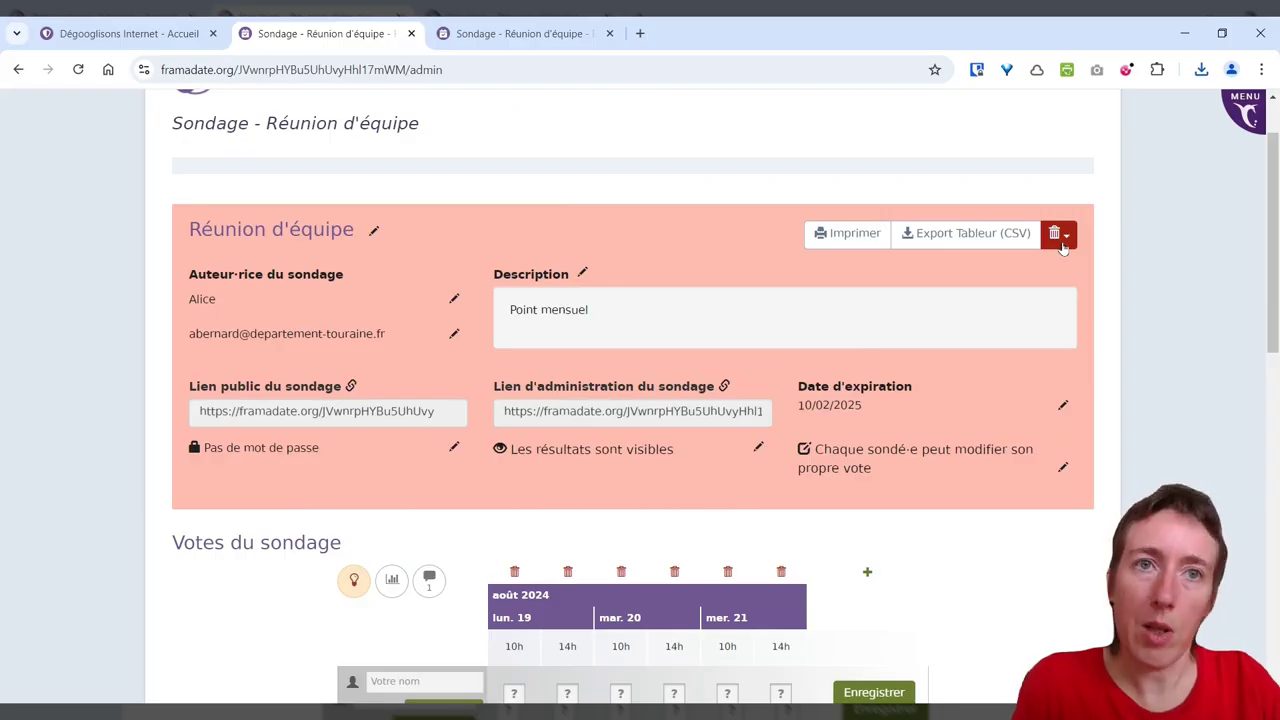
# Delete the whole Réunion d'équipe poll and confirm the permanent deletion
pyautogui.click(1064, 240)
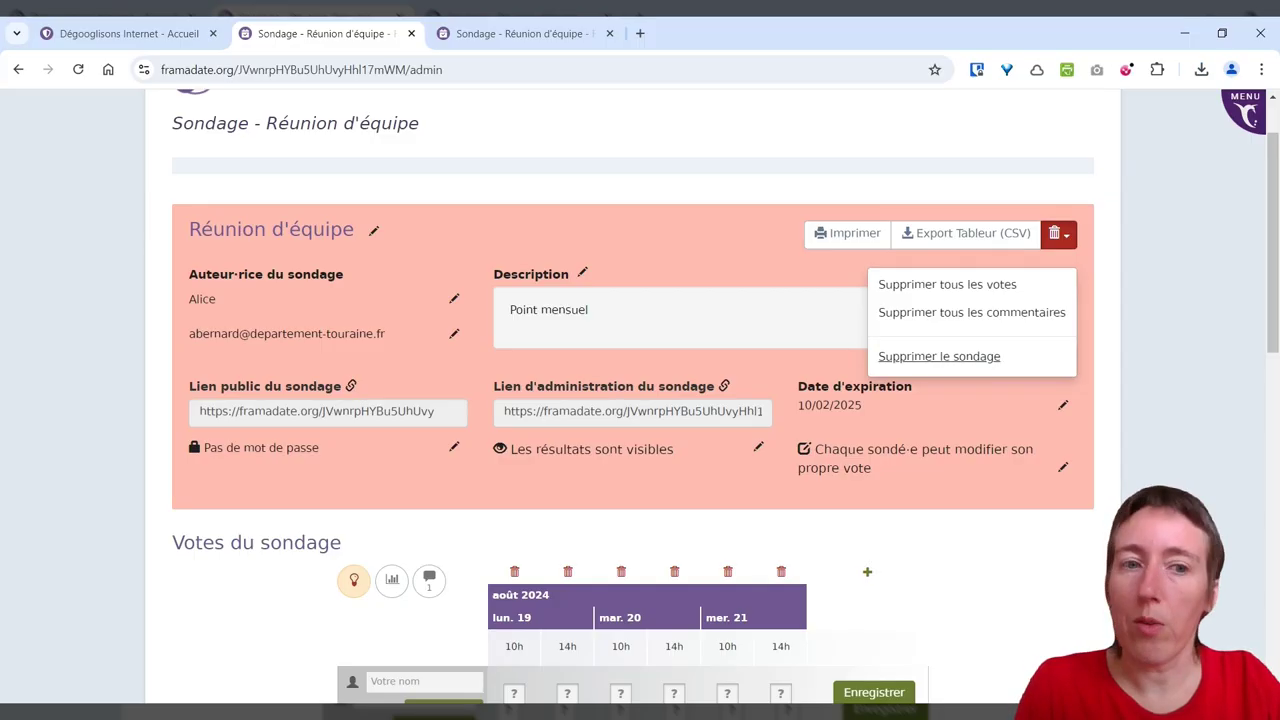
pyautogui.click(993, 358)
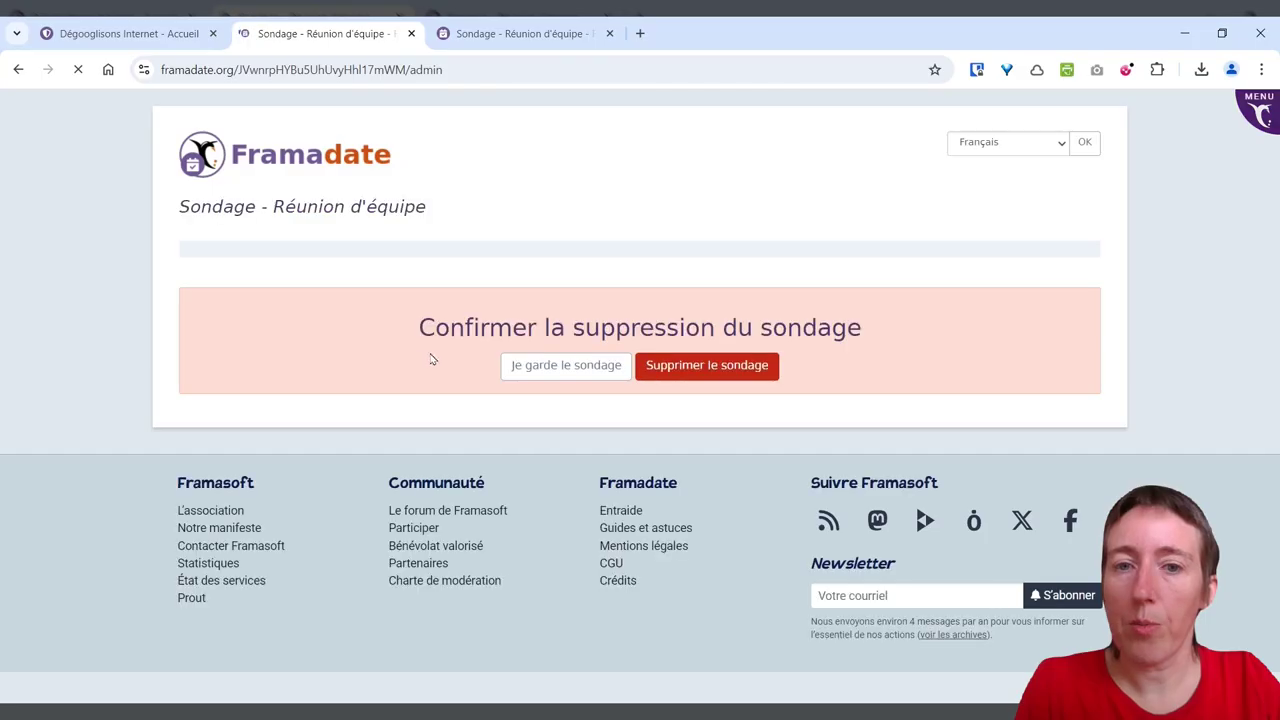
pyautogui.click(726, 366)
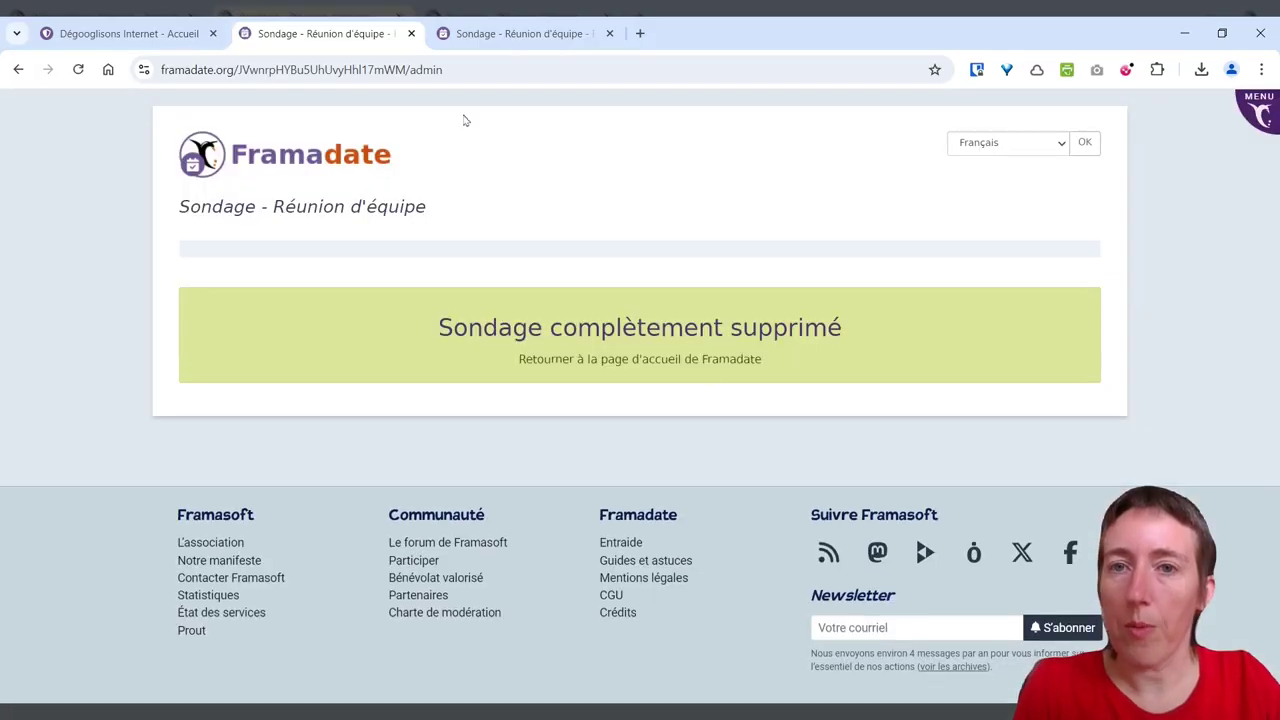
# Close the extra poll tab, return to the home page and choose 'Créer un sondage classique'
pyautogui.click(609, 33)
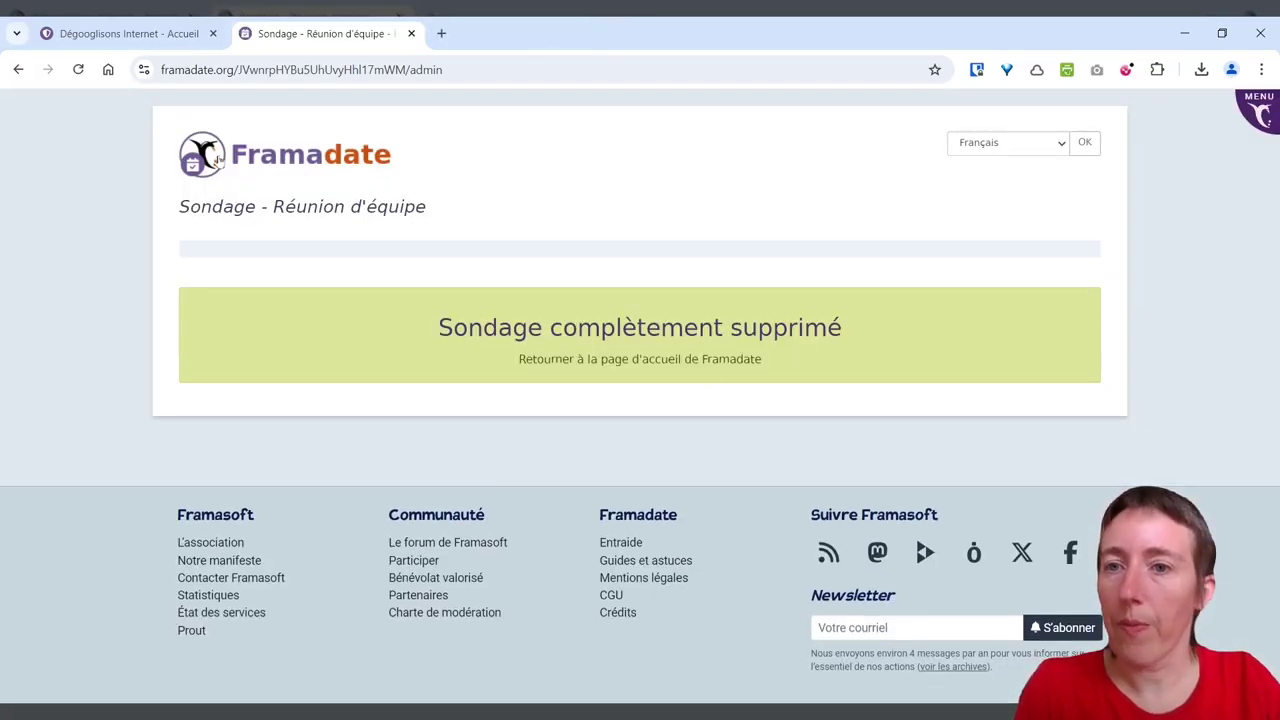
pyautogui.click(276, 158)
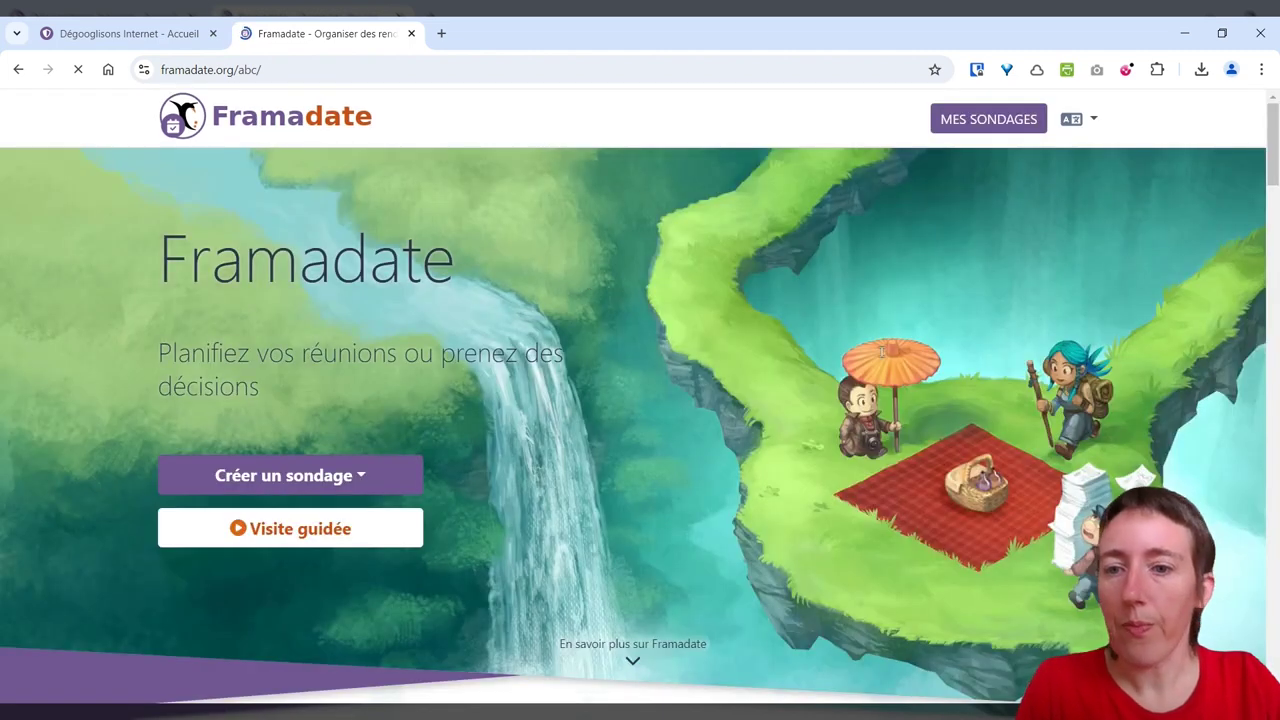
pyautogui.click(361, 479)
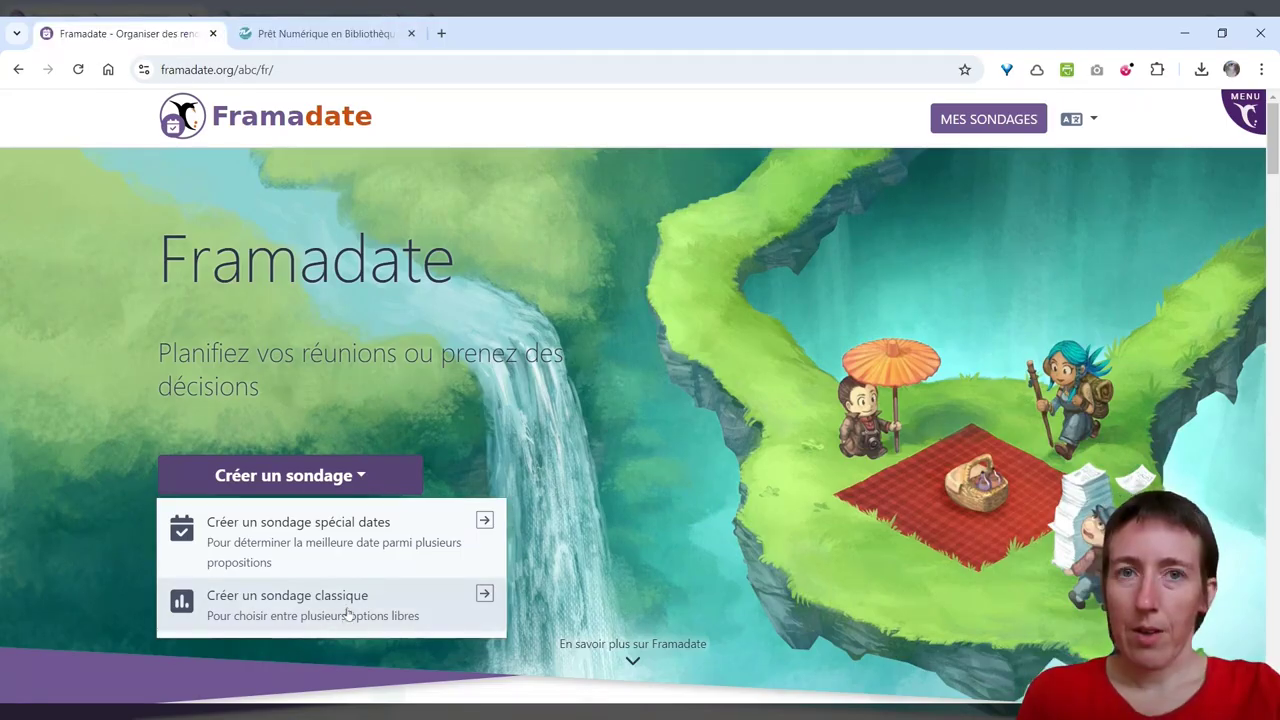
pyautogui.click(349, 611)
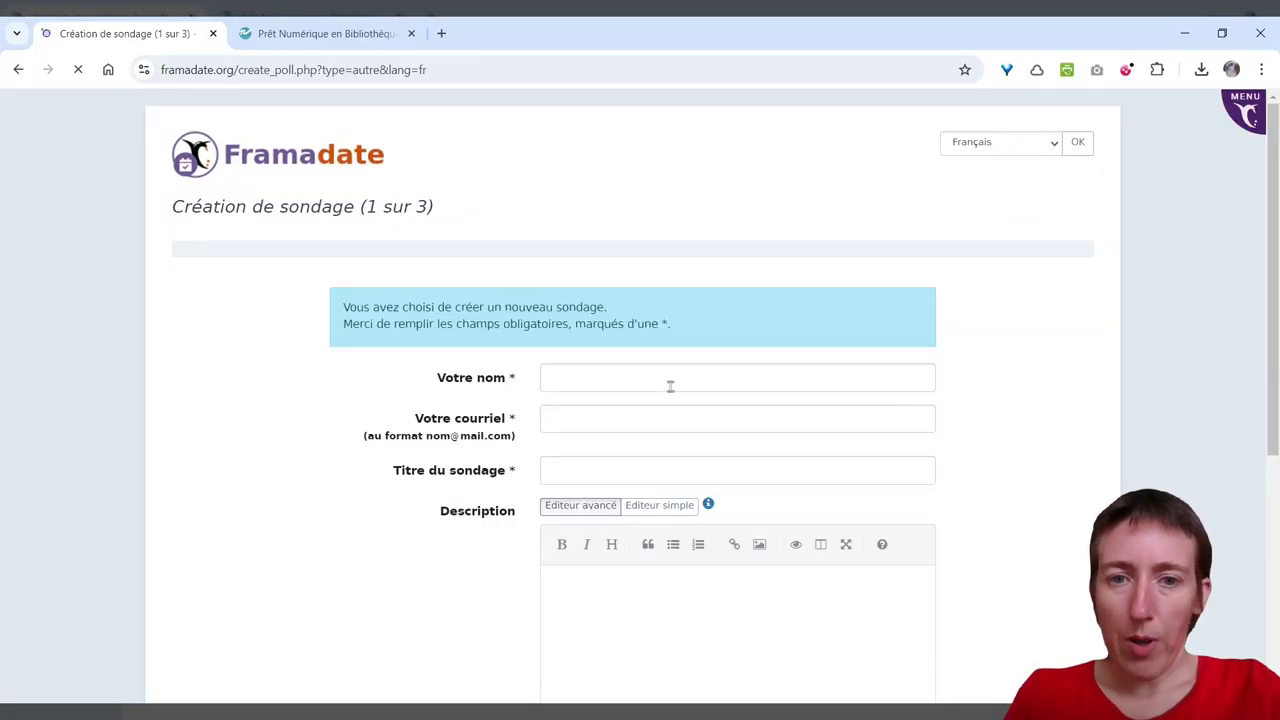
# Fill in the creator's name and paste their e-mail address
pyautogui.click(568, 375)
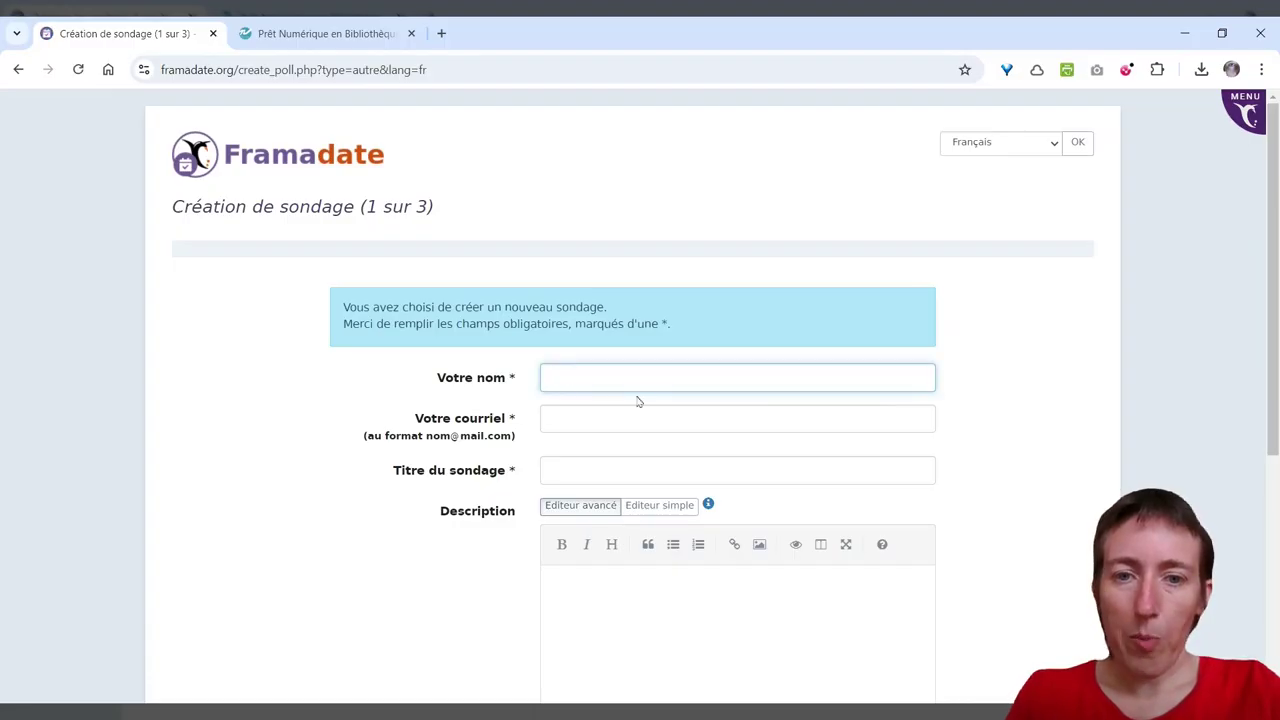
pyautogui.write('Alice')
pyautogui.click(565, 422)
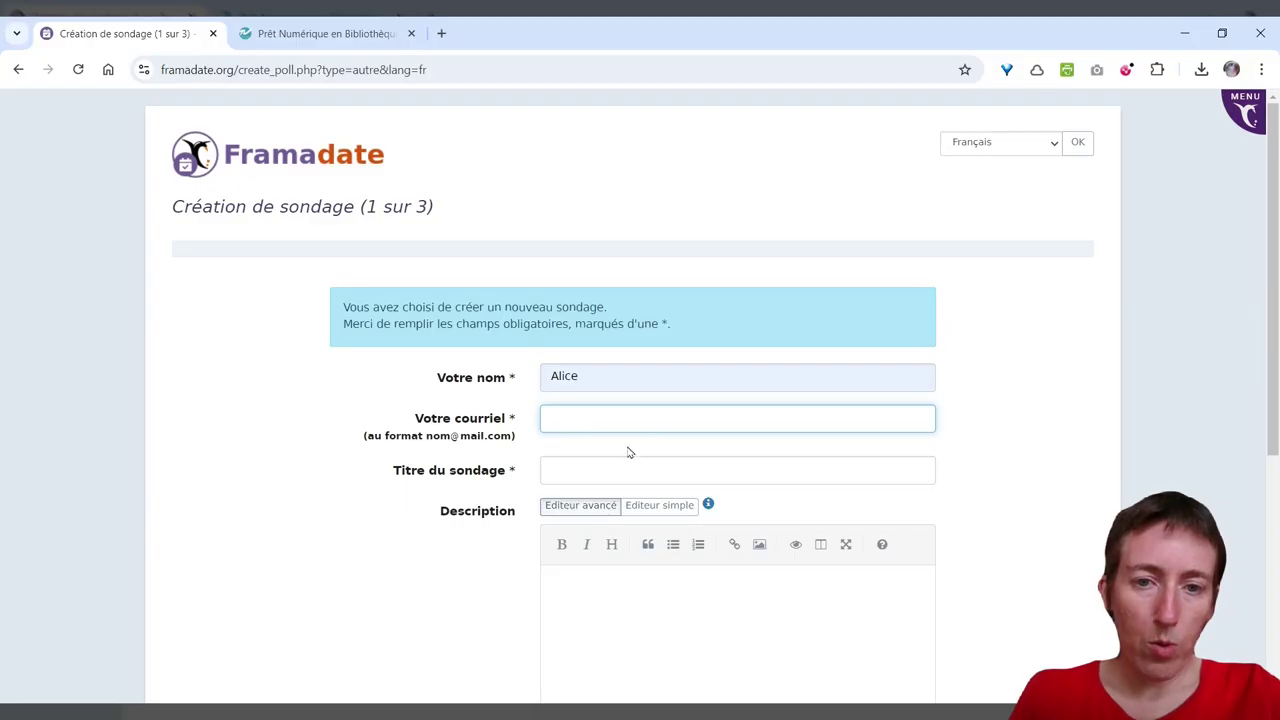
pyautogui.hotkey('ctrl', 'v')
# Enter the title 'Votre ebook préféré' and description 'Votez pour votre roman préféré'
pyautogui.click(608, 470)
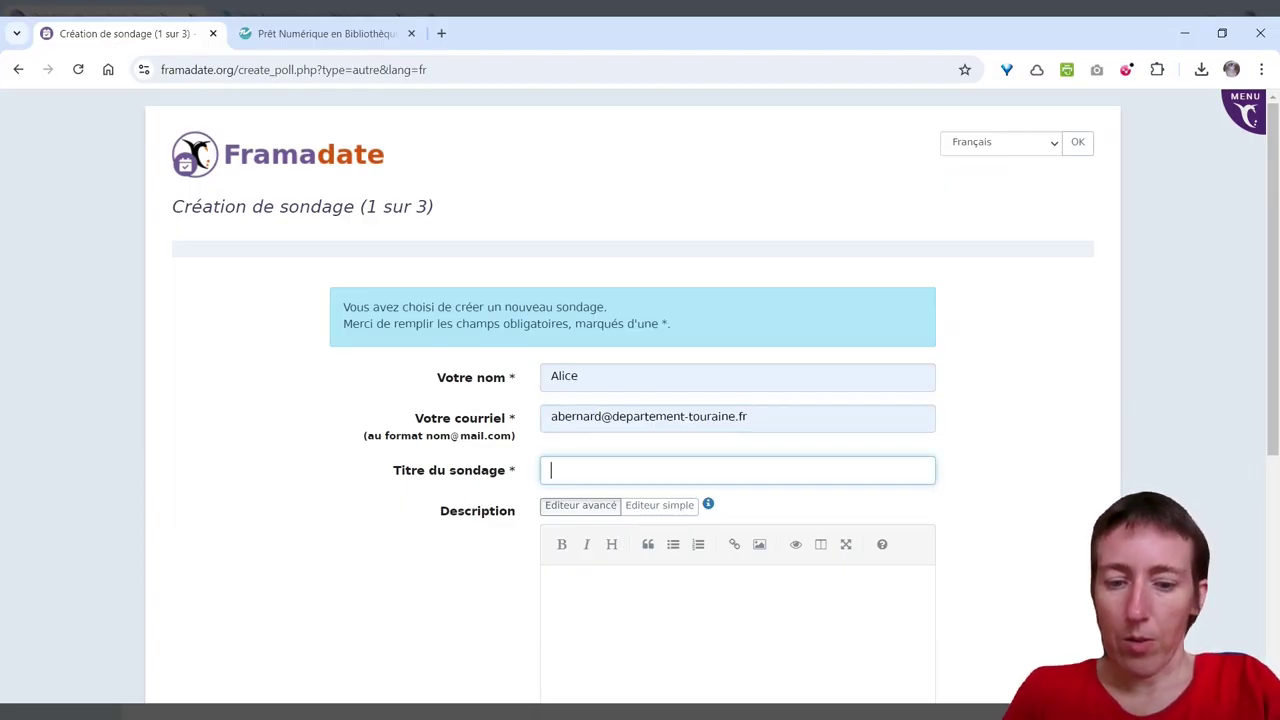
pyautogui.write('Votre')
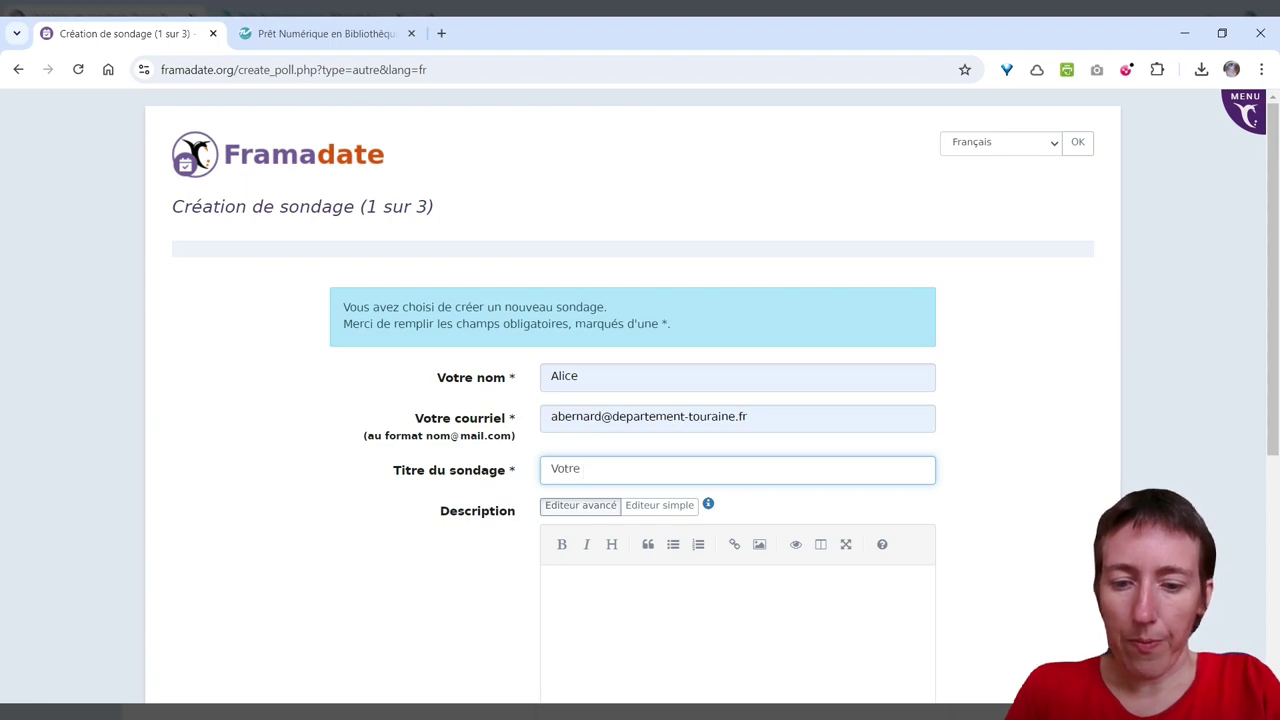
pyautogui.write(' ebook préféré')
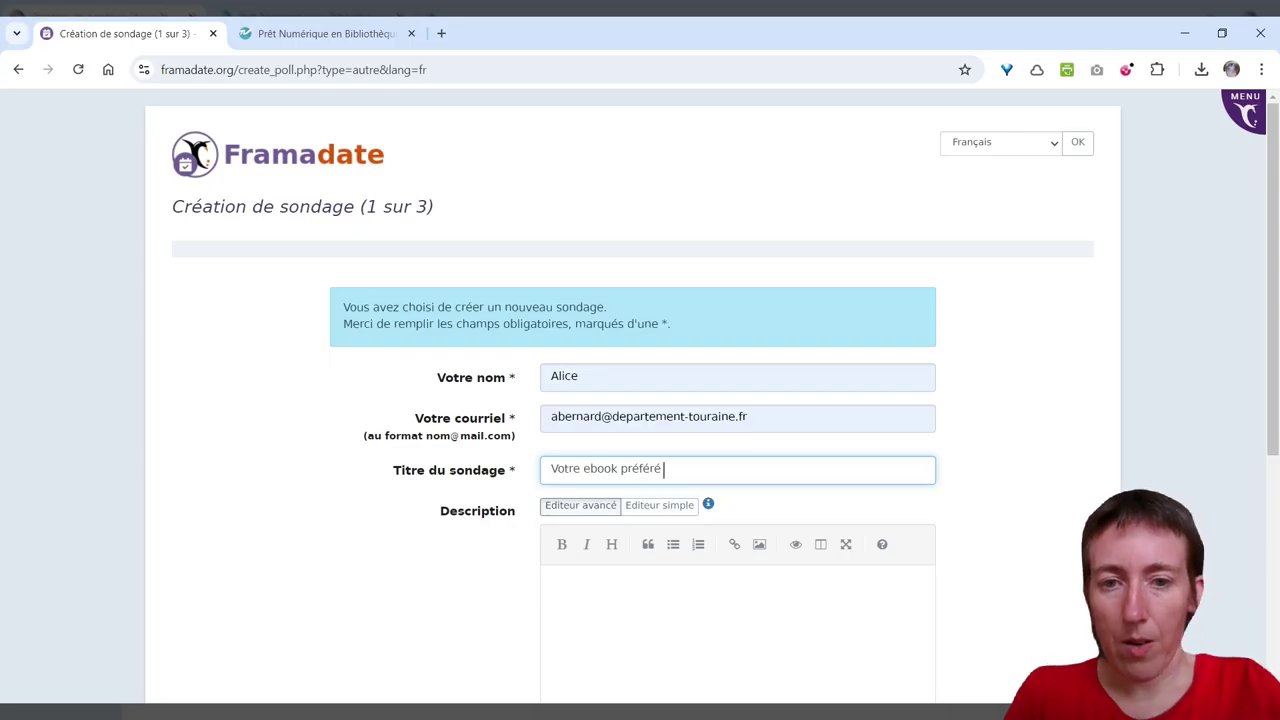
pyautogui.scroll(-2, 606, 466)
pyautogui.click(670, 504)
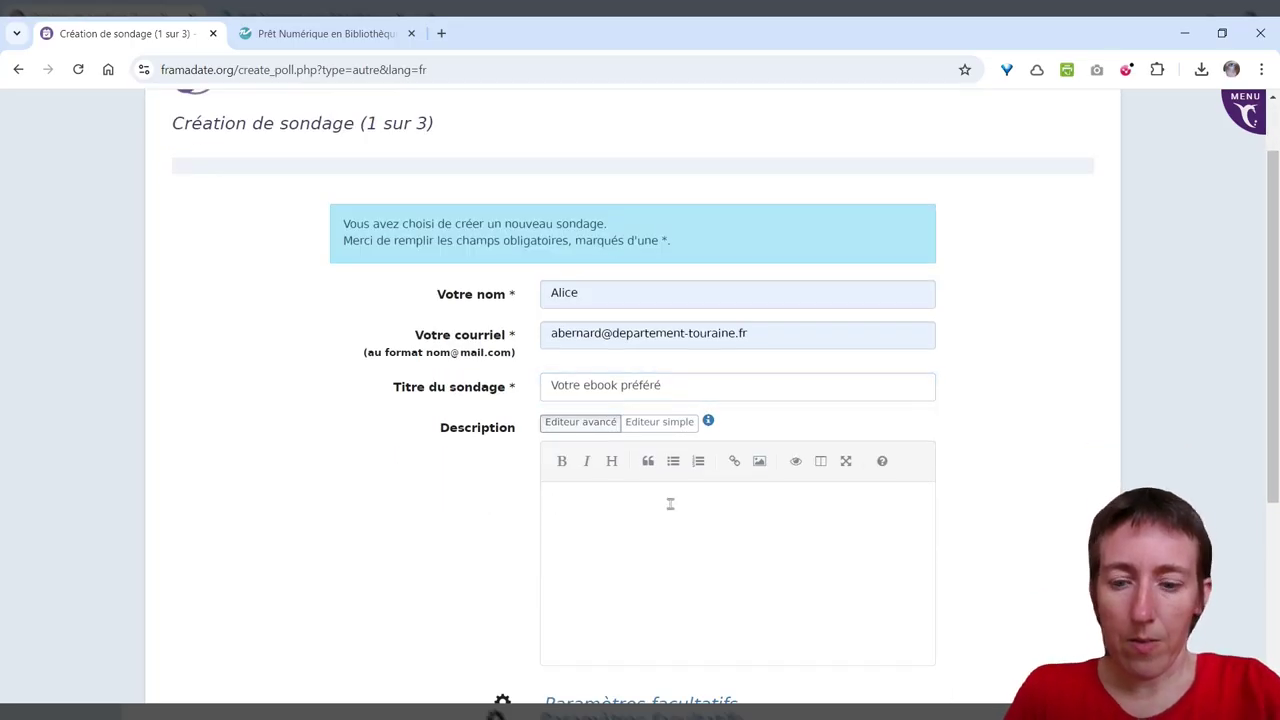
pyautogui.write('Votez')
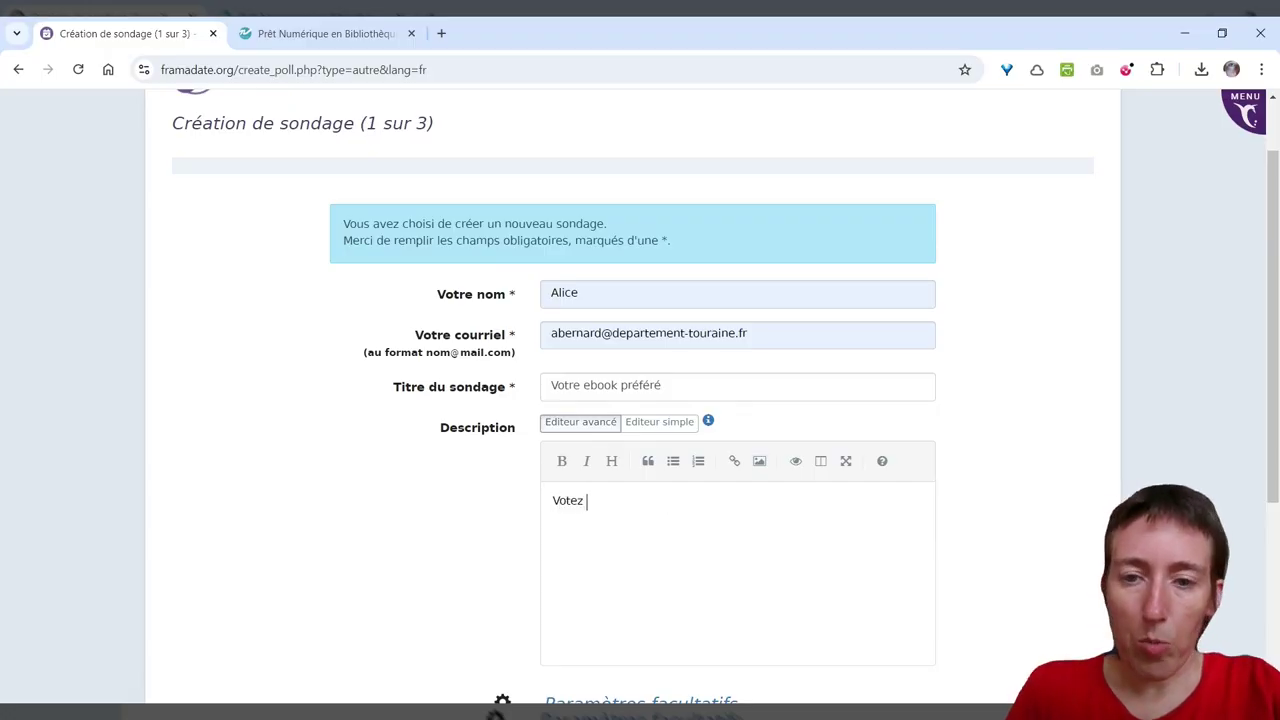
pyautogui.write(' pour votre roman')
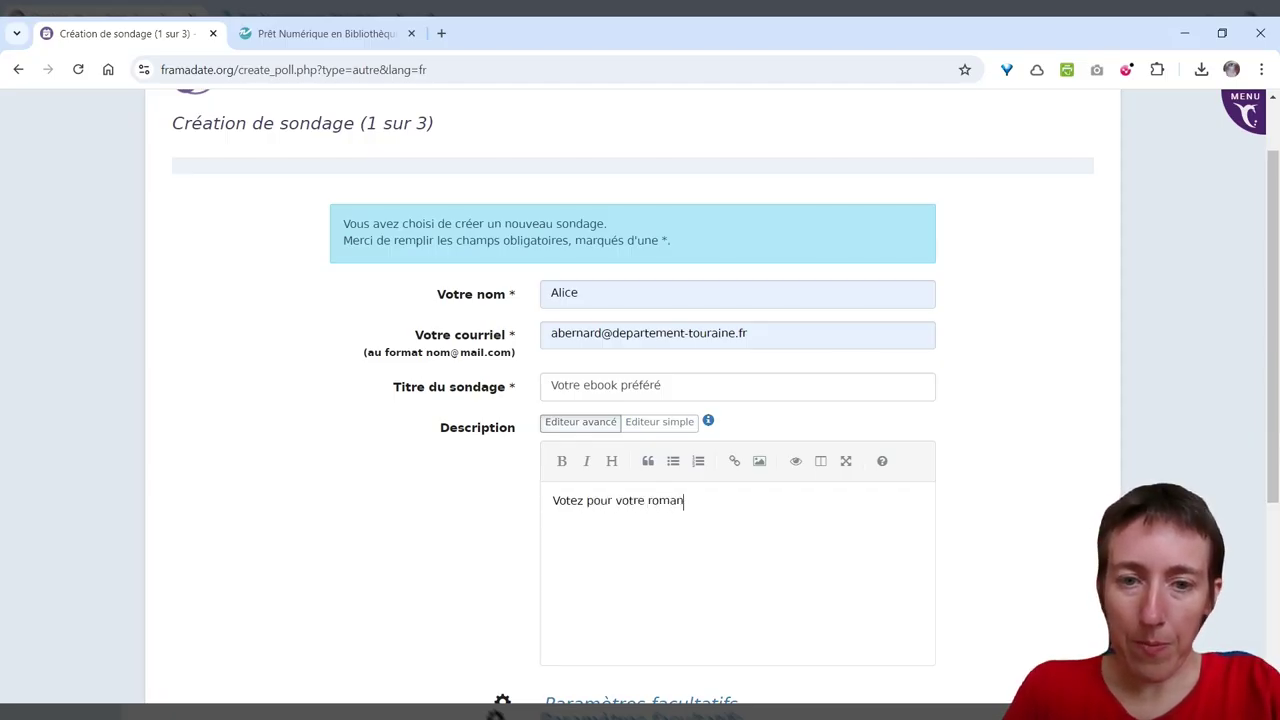
pyautogui.write(' préféré')
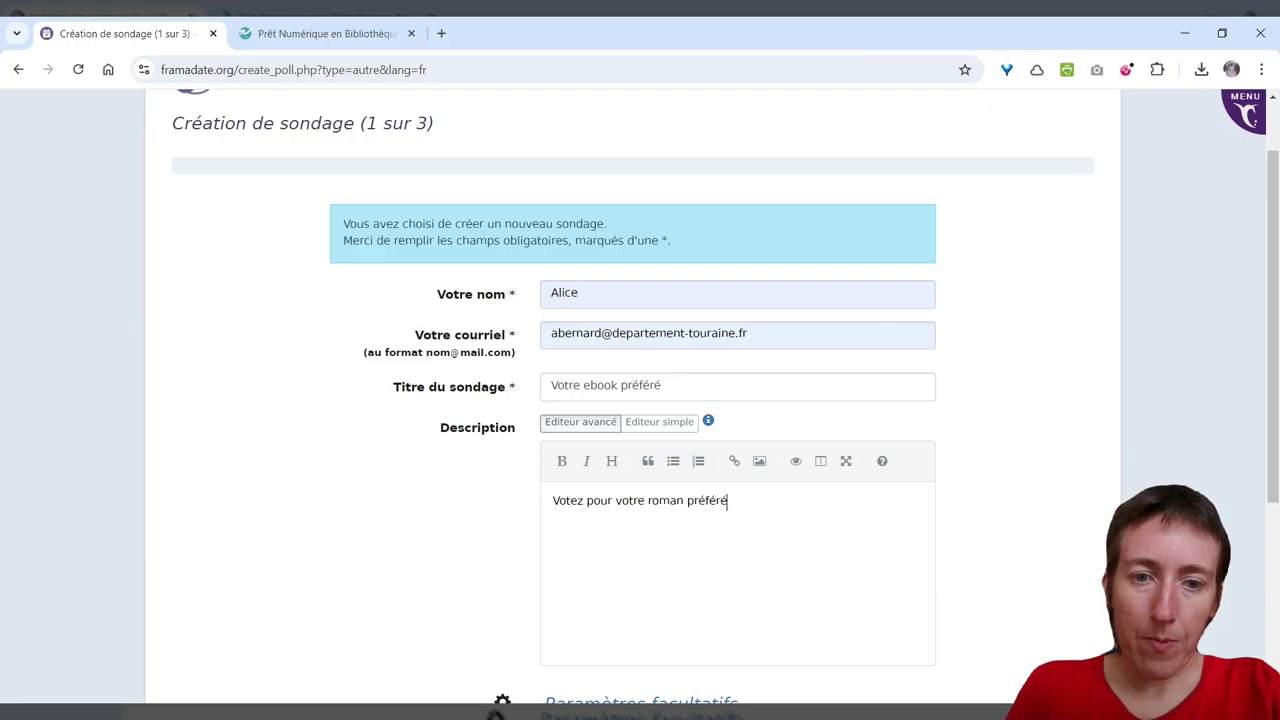
pyautogui.scroll(-2, 670, 480)
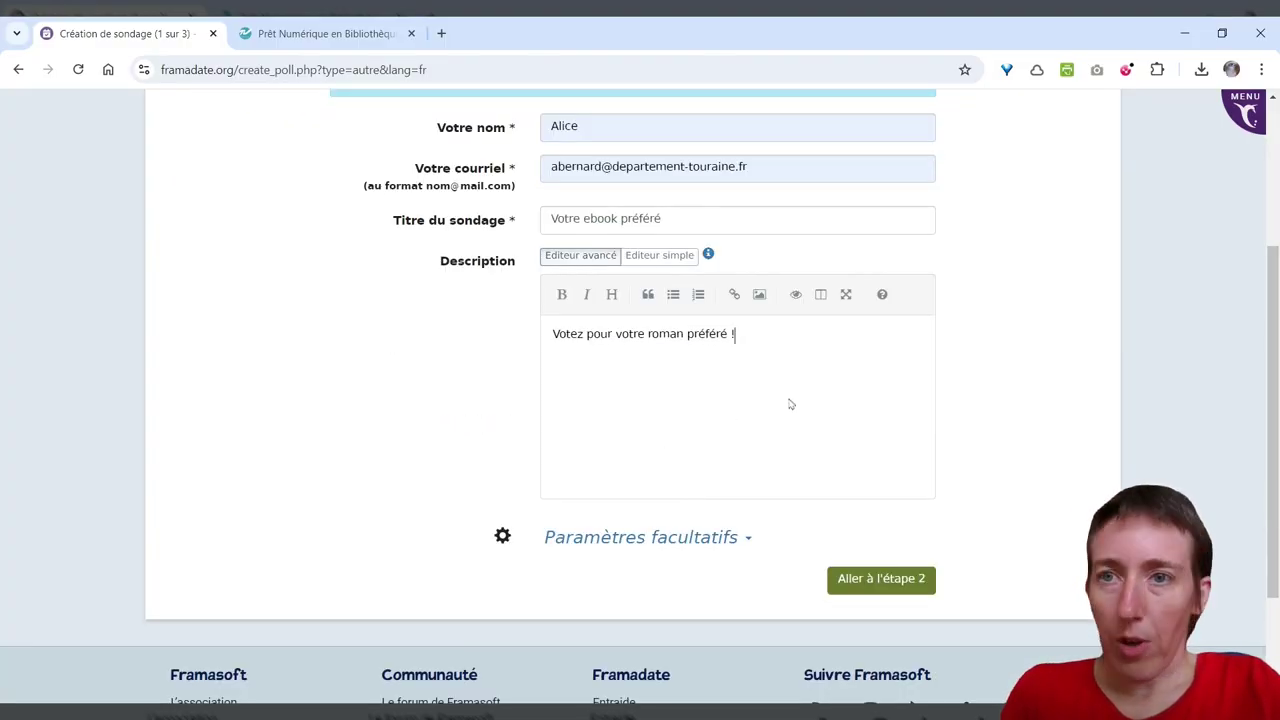
# In Paramètres facultatifs, choose 'Aucun vote ne peut être modifié' and restrict results to the creator
pyautogui.scroll(-1, 790, 404)
pyautogui.click(660, 455)
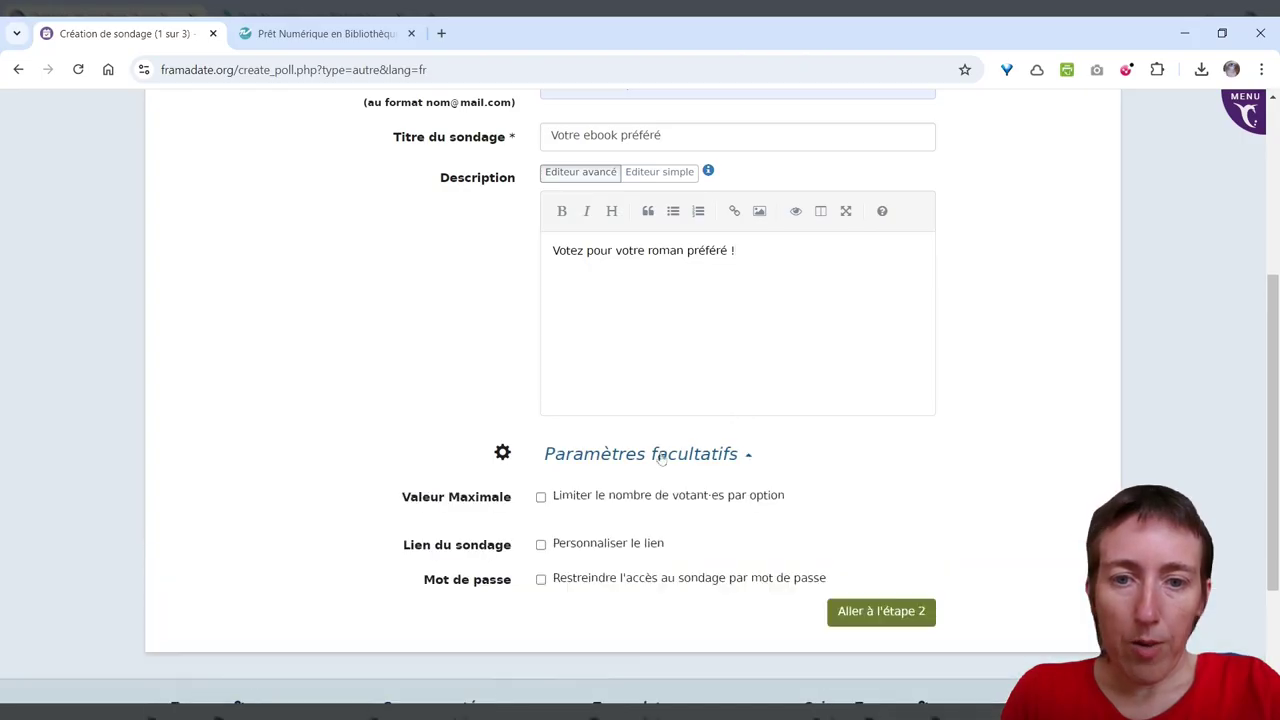
pyautogui.scroll(-2, 691, 434)
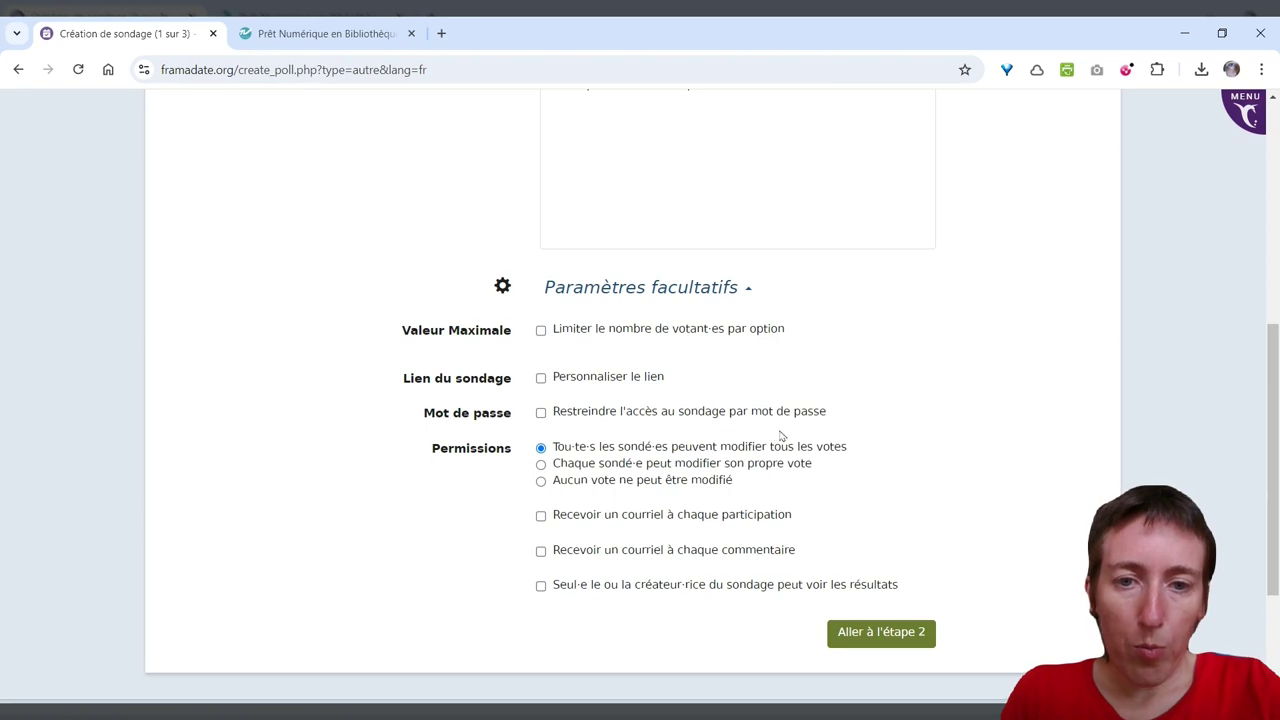
pyautogui.scroll(-1, 782, 435)
pyautogui.click(580, 398)
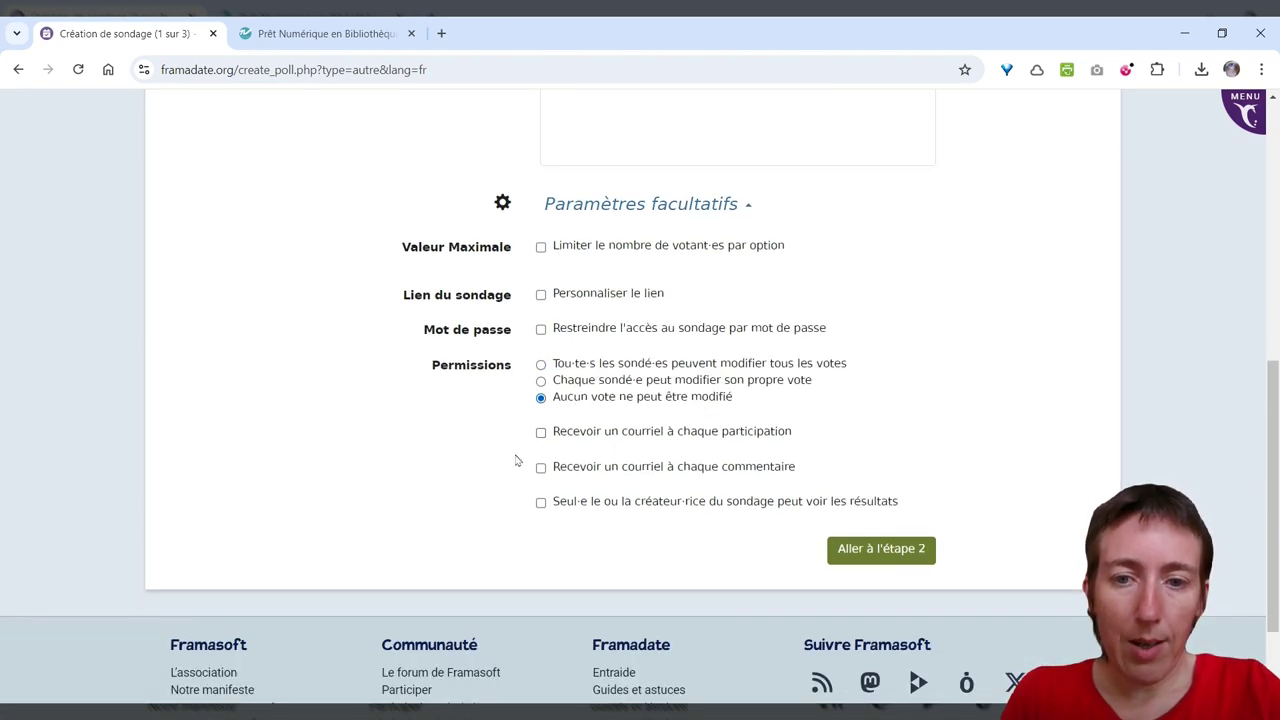
pyautogui.click(540, 503)
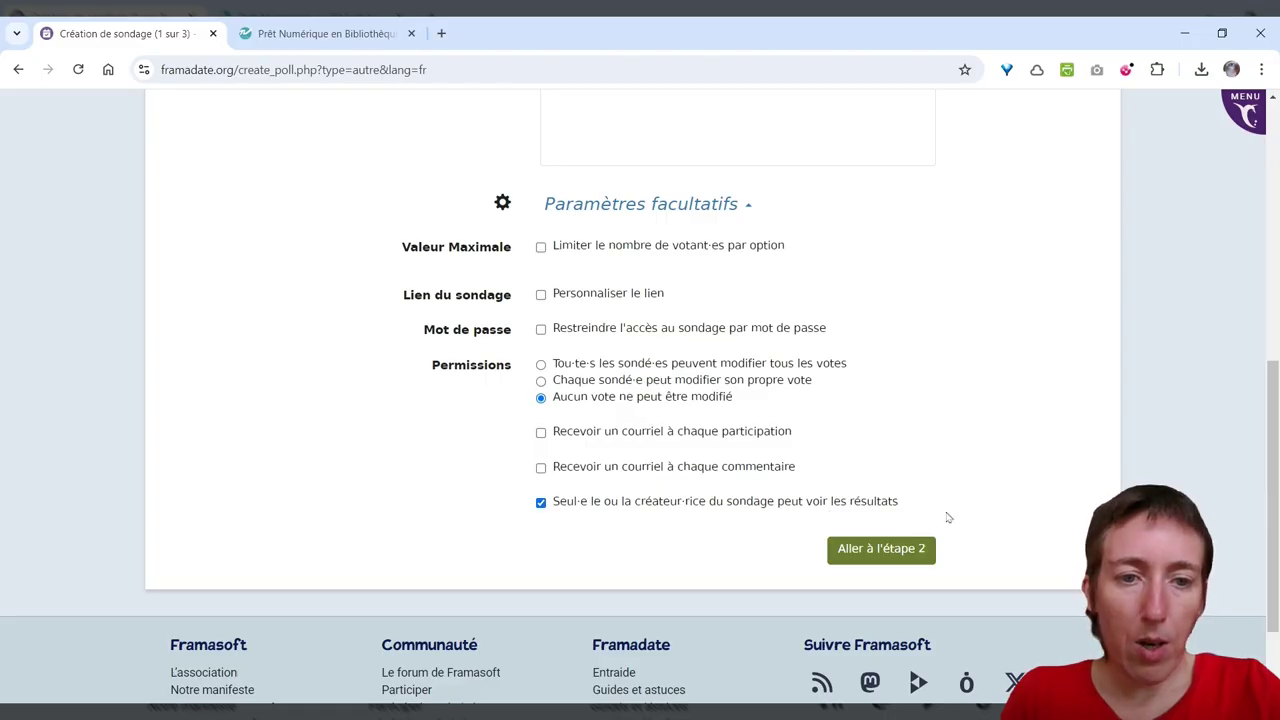
# Advance to step 2 and trim the choice list down to four fields
pyautogui.click(887, 558)
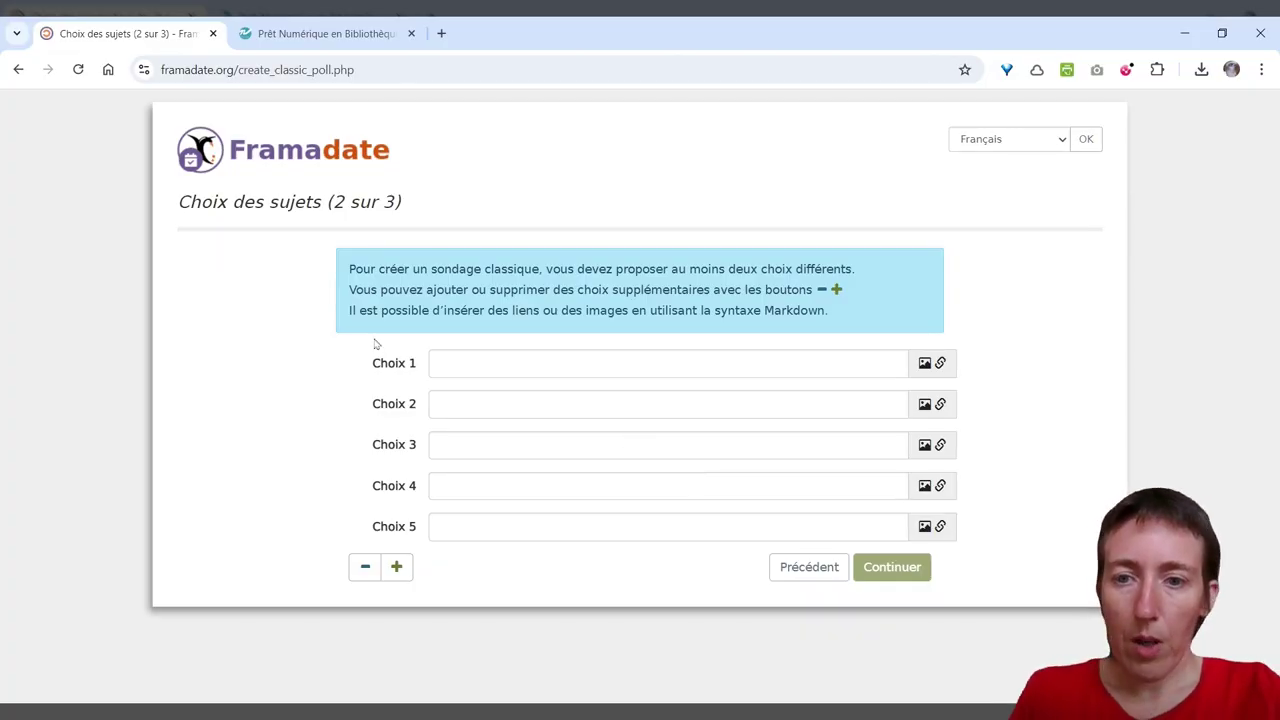
pyautogui.moveTo(377, 366); pyautogui.dragTo(411, 369)
pyautogui.click(311, 432)
pyautogui.click(405, 569)
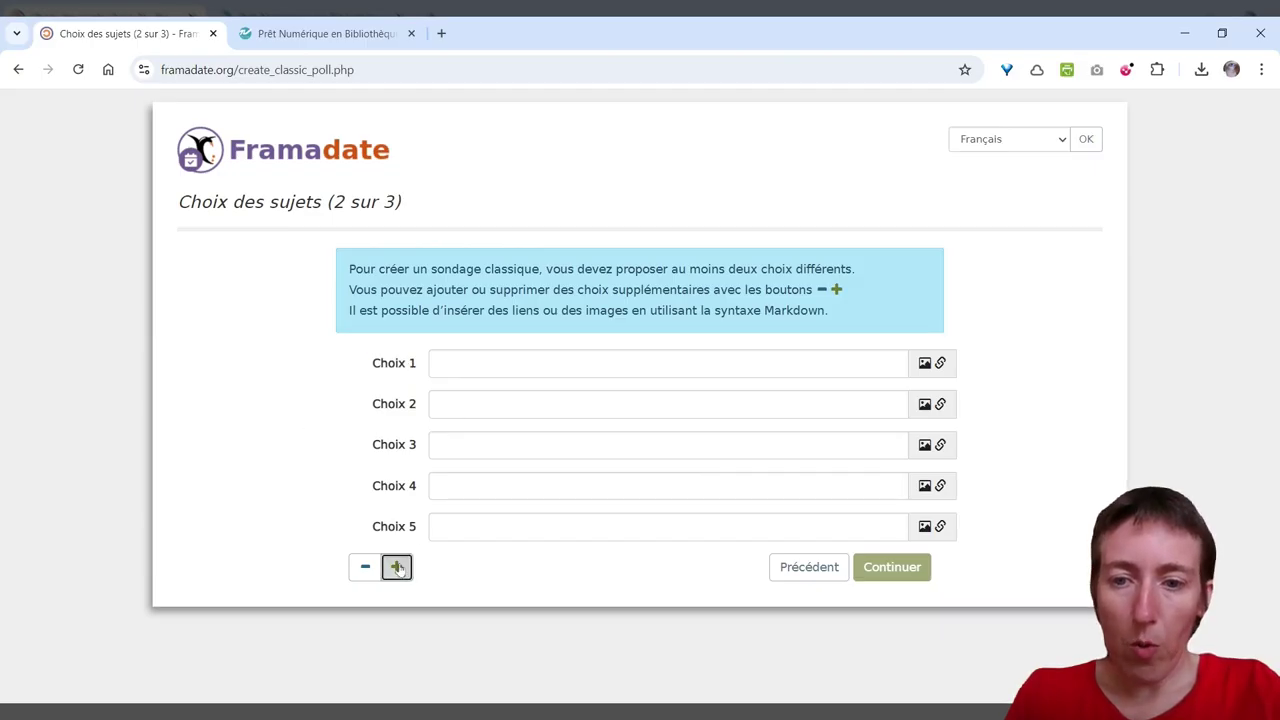
pyautogui.click(403, 612)
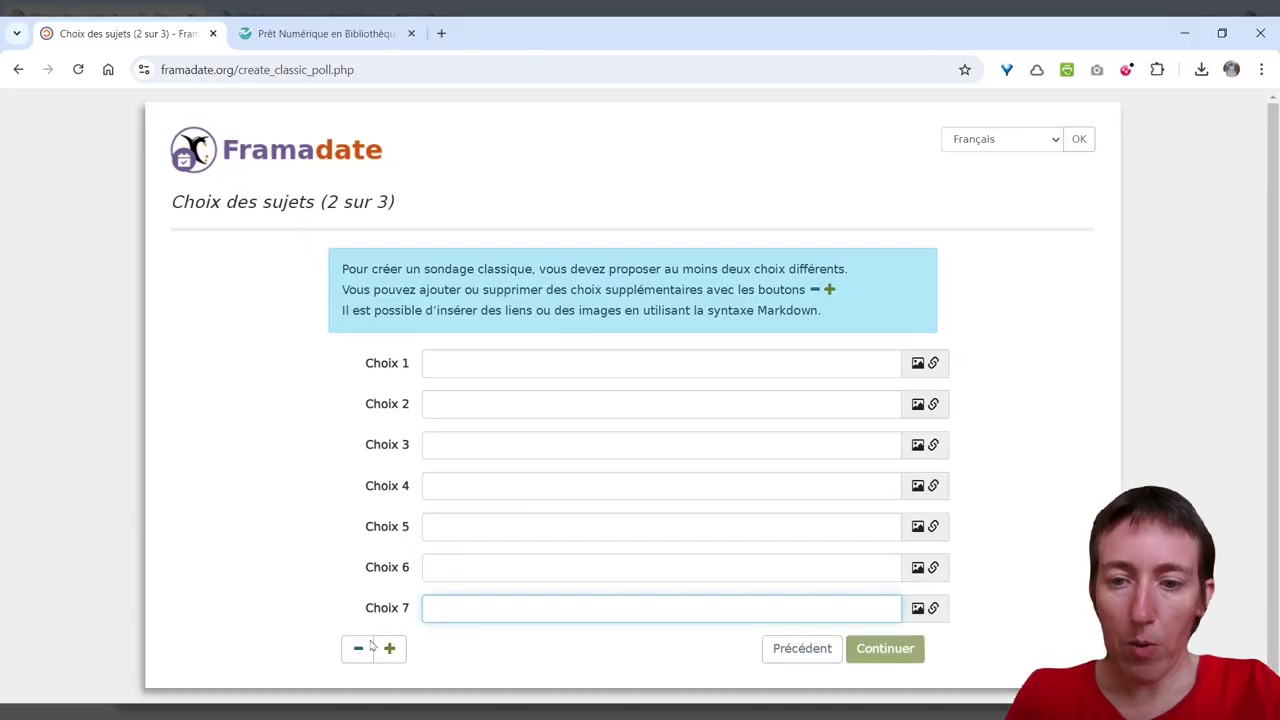
pyautogui.click(358, 648)
pyautogui.click(364, 608)
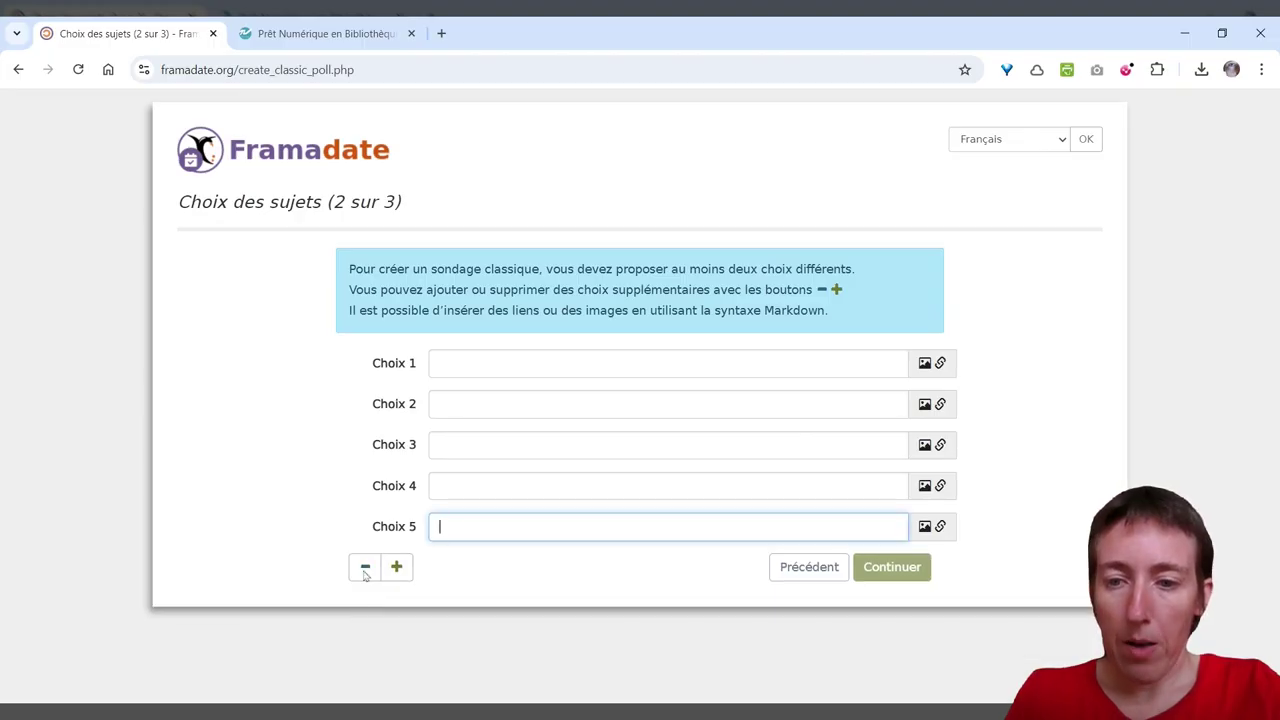
pyautogui.click(365, 567)
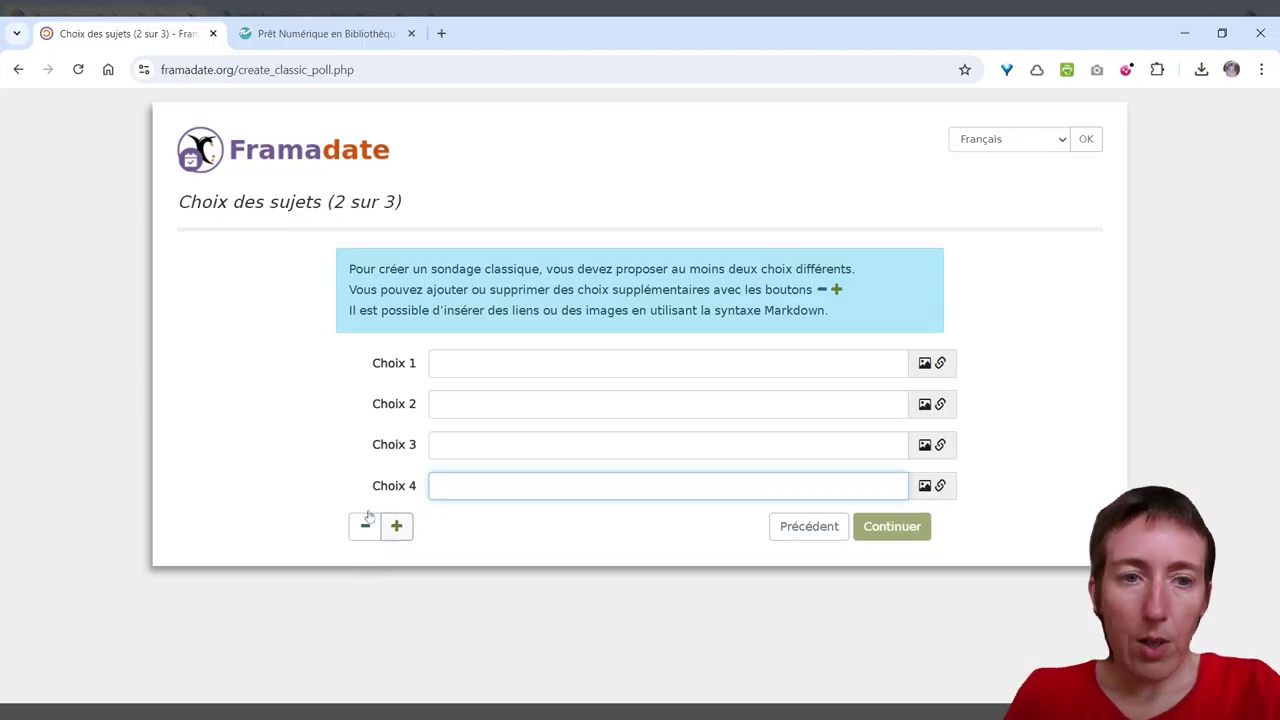
# Enter 'Titre / Auteur' as Choix 1
pyautogui.click(708, 366)
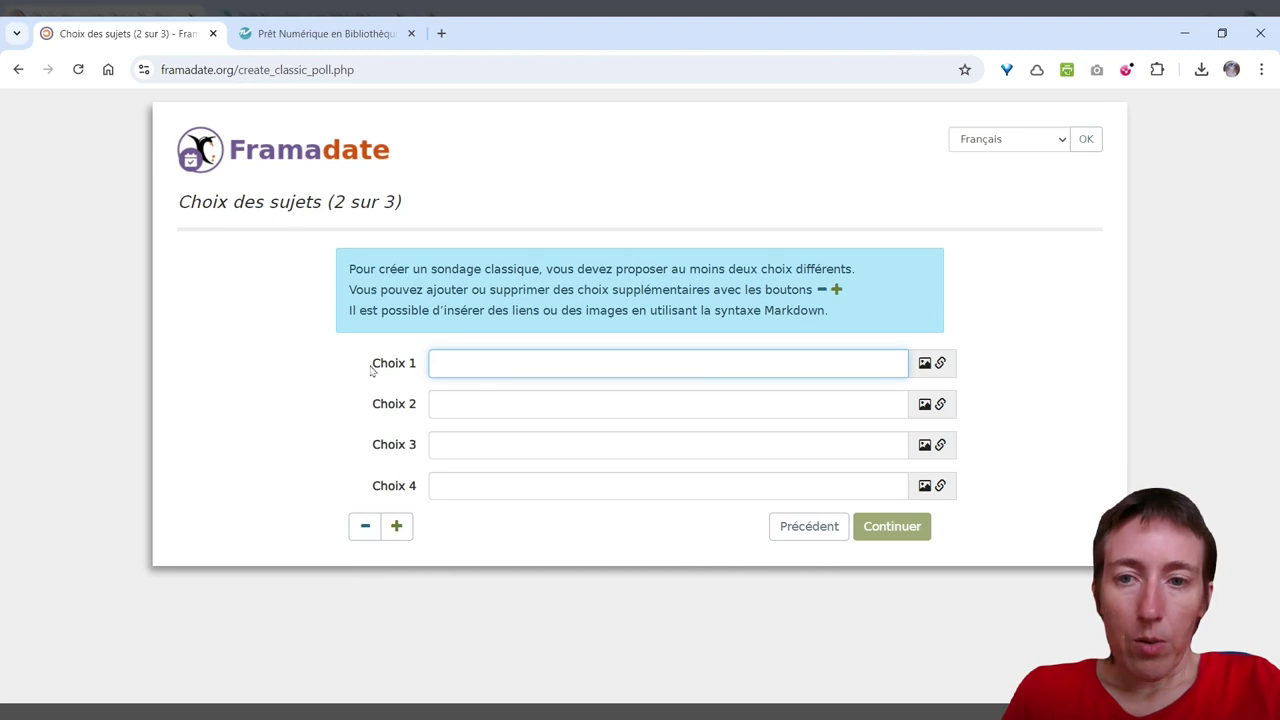
pyautogui.click(288, 354)
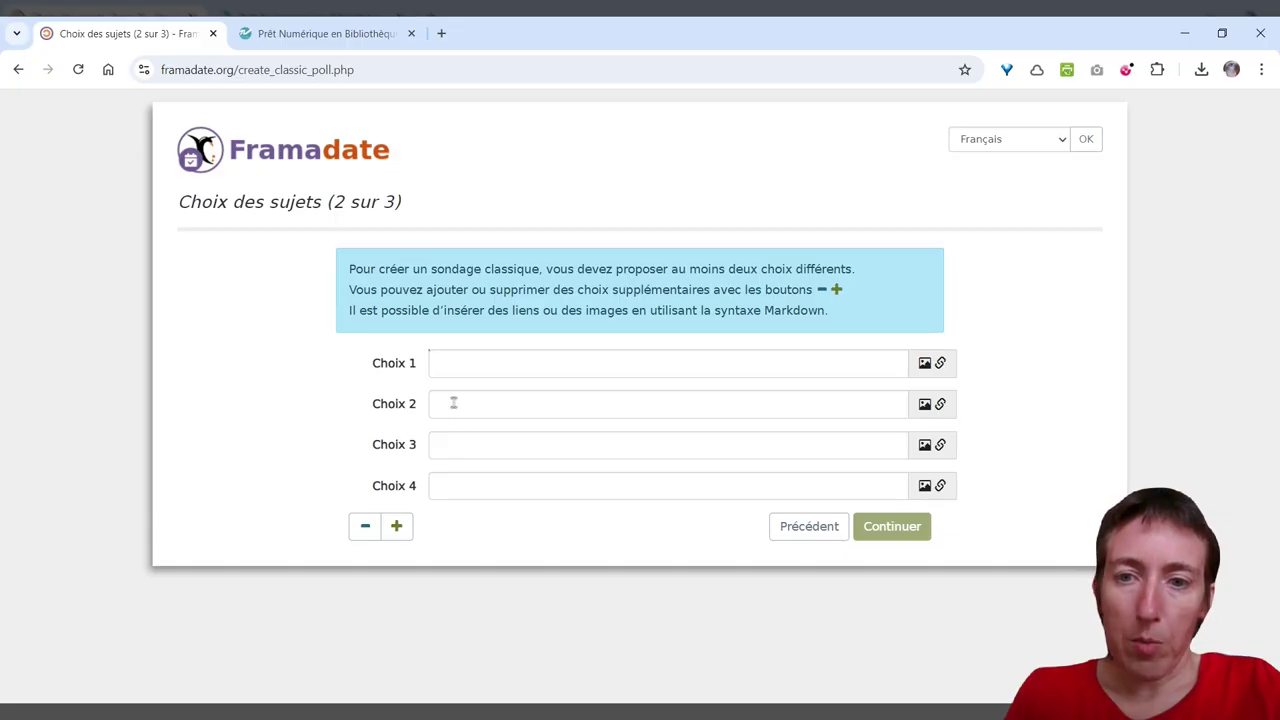
pyautogui.click(459, 366)
pyautogui.write('Titre ')
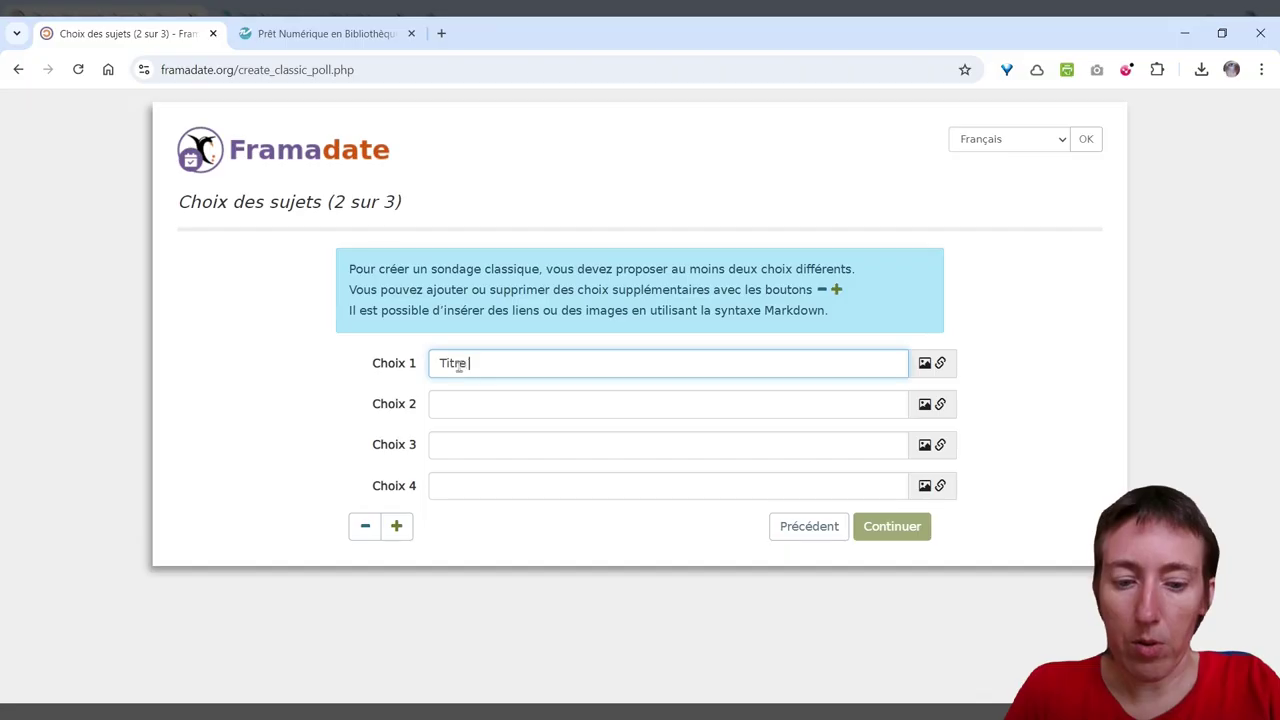
pyautogui.write('/ Auteur')
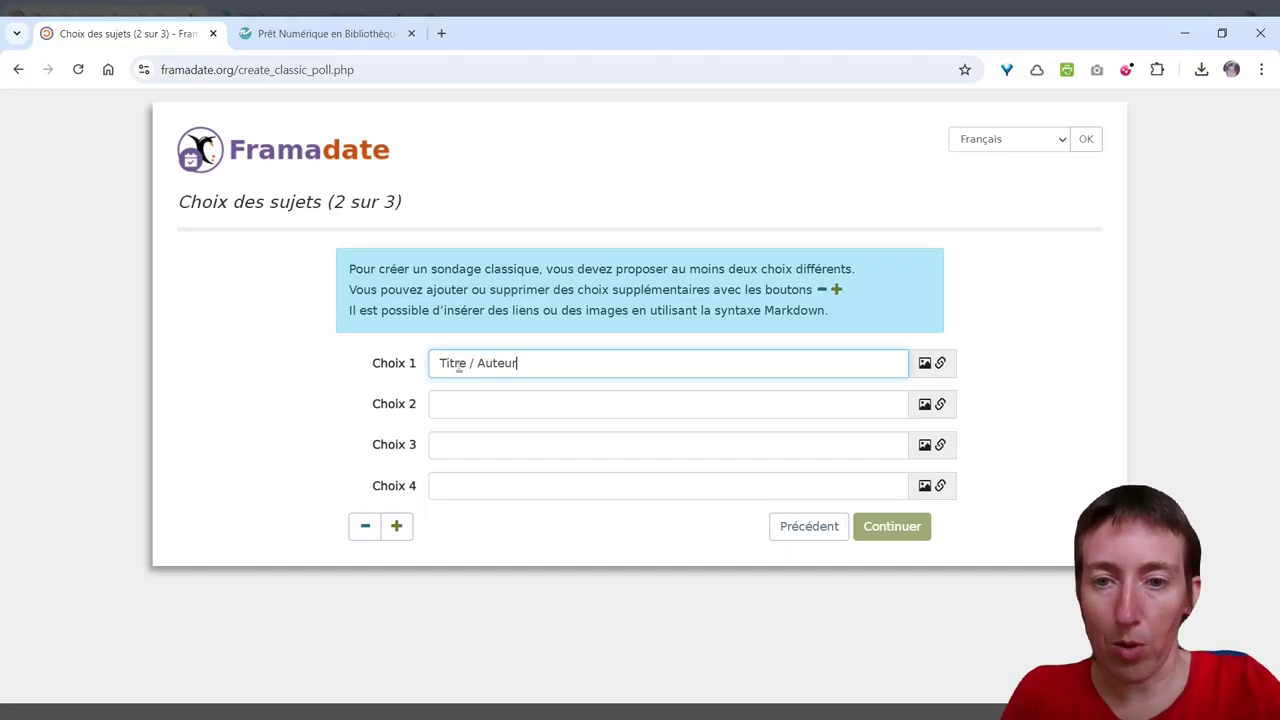
# Advance to the confirmation step, then return to the choices step
pyautogui.click(895, 538)
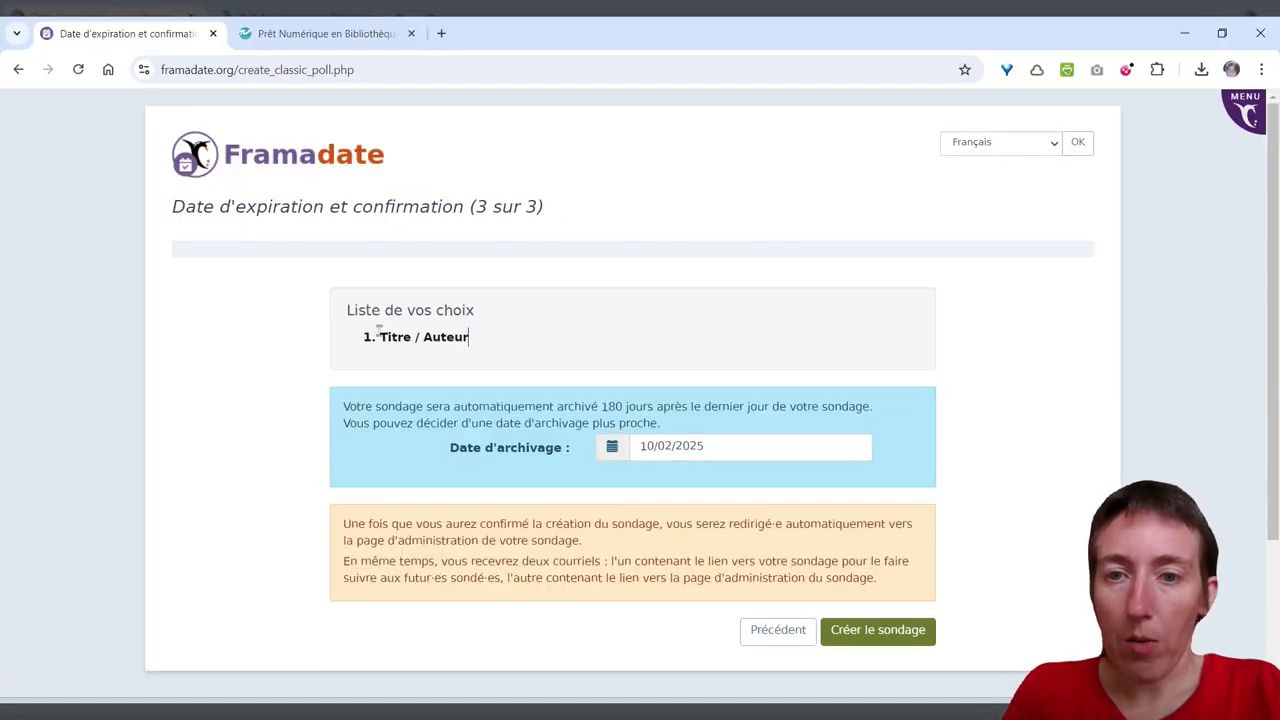
pyautogui.moveTo(468, 337); pyautogui.dragTo(360, 332)
pyautogui.click(561, 343)
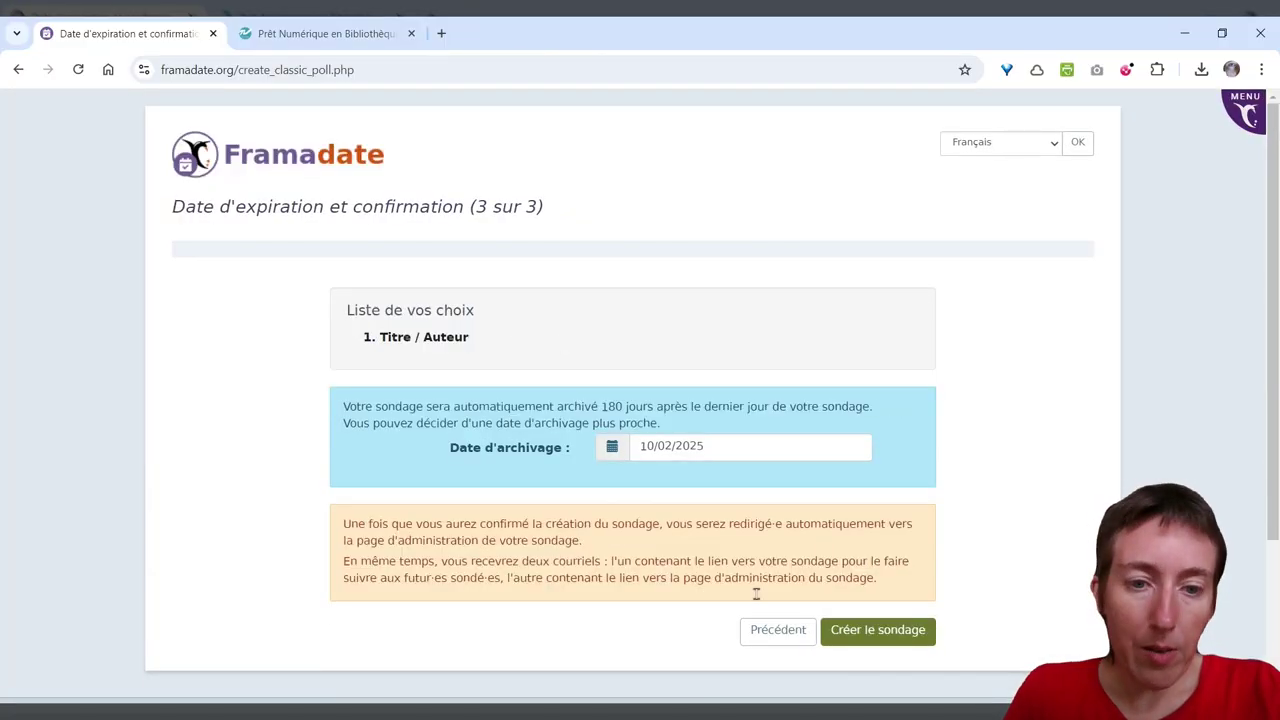
pyautogui.click(779, 633)
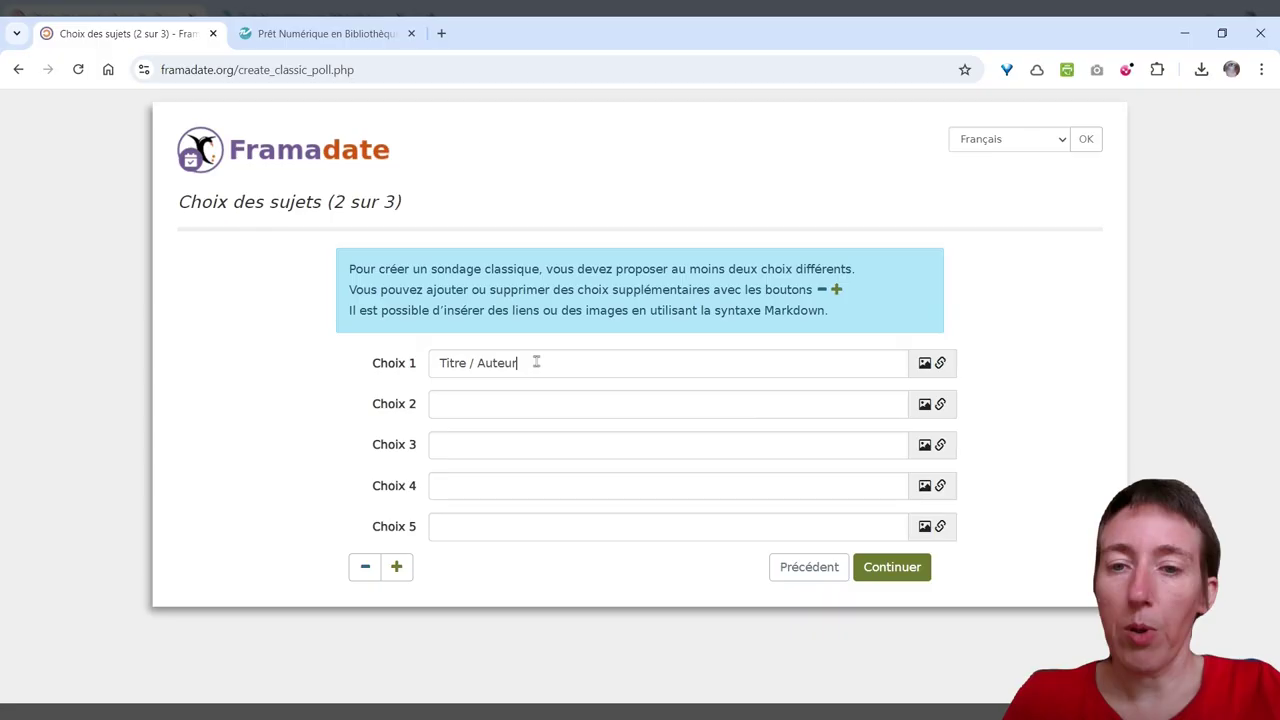
# Move 'Titre / Auteur' from Choix 1 into Choix 4, leaving Choix 1 empty
pyautogui.moveTo(536, 362); pyautogui.dragTo(417, 363)
pyautogui.hotkey('ctrl', 'c')
pyautogui.press('BackSpace')
pyautogui.click(479, 484)
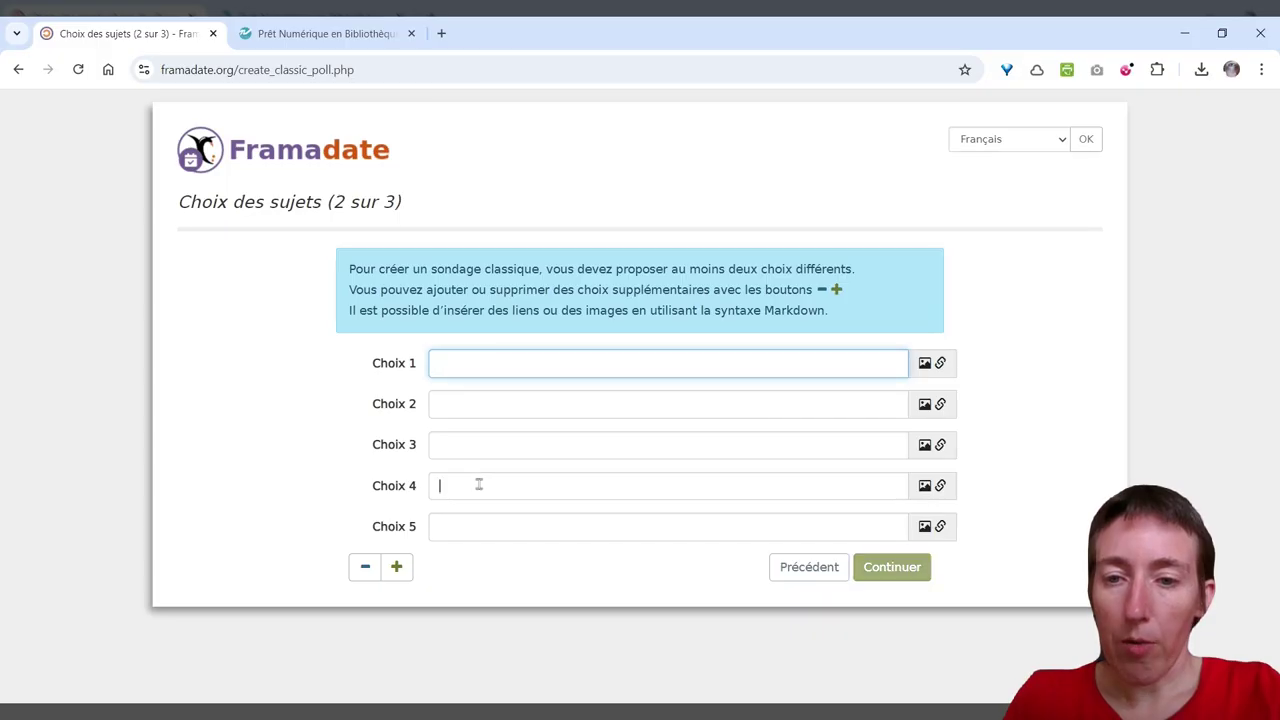
pyautogui.hotkey('ctrl', 'v')
pyautogui.click(478, 363)
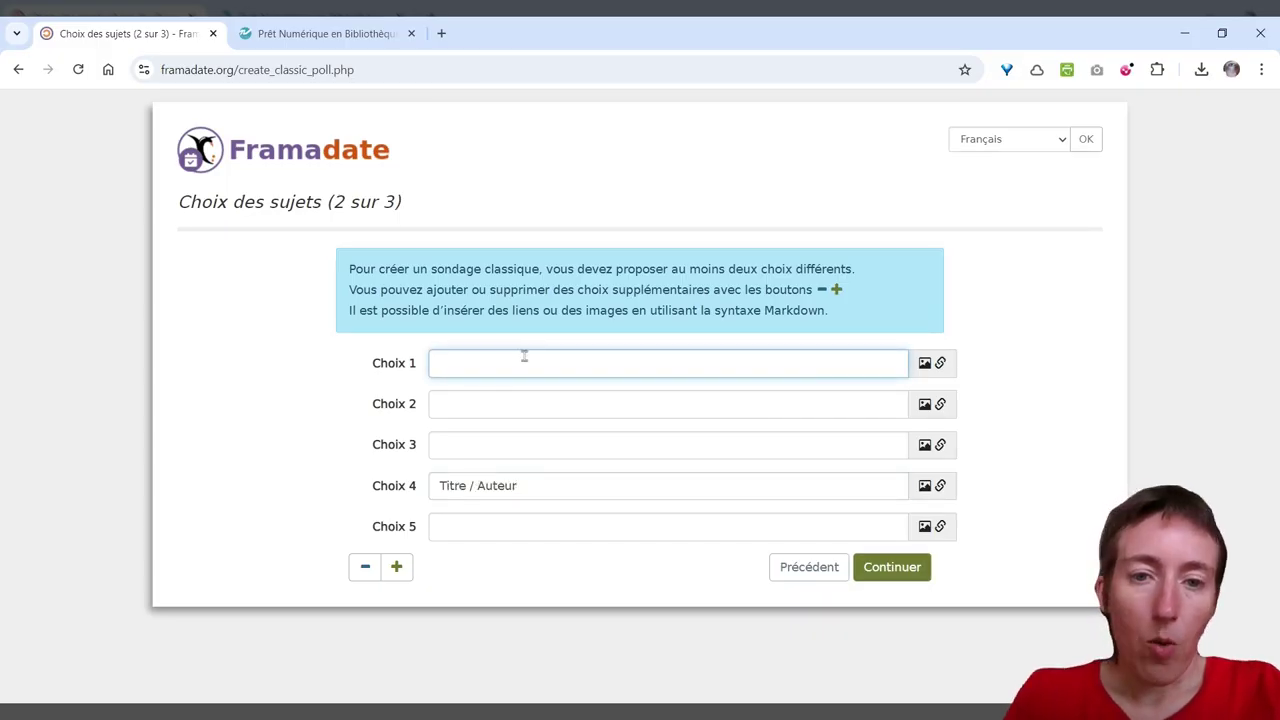
pyautogui.click(1002, 367)
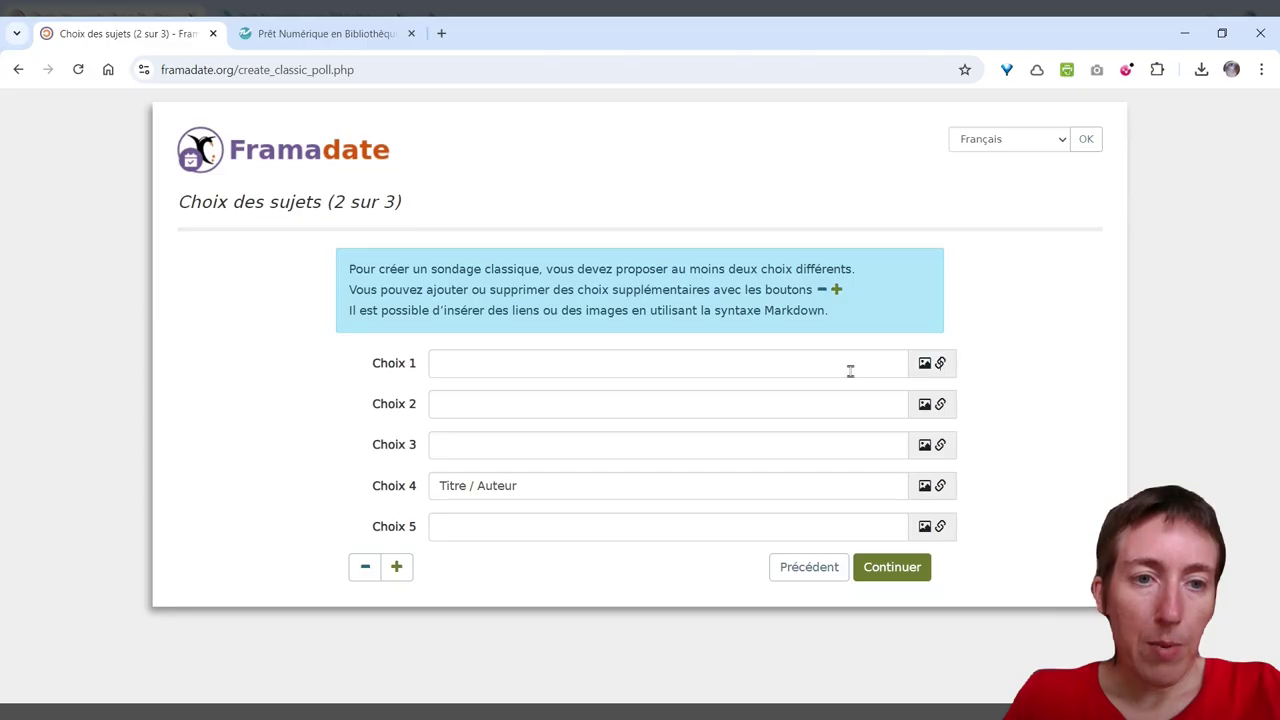
pyautogui.click(768, 370)
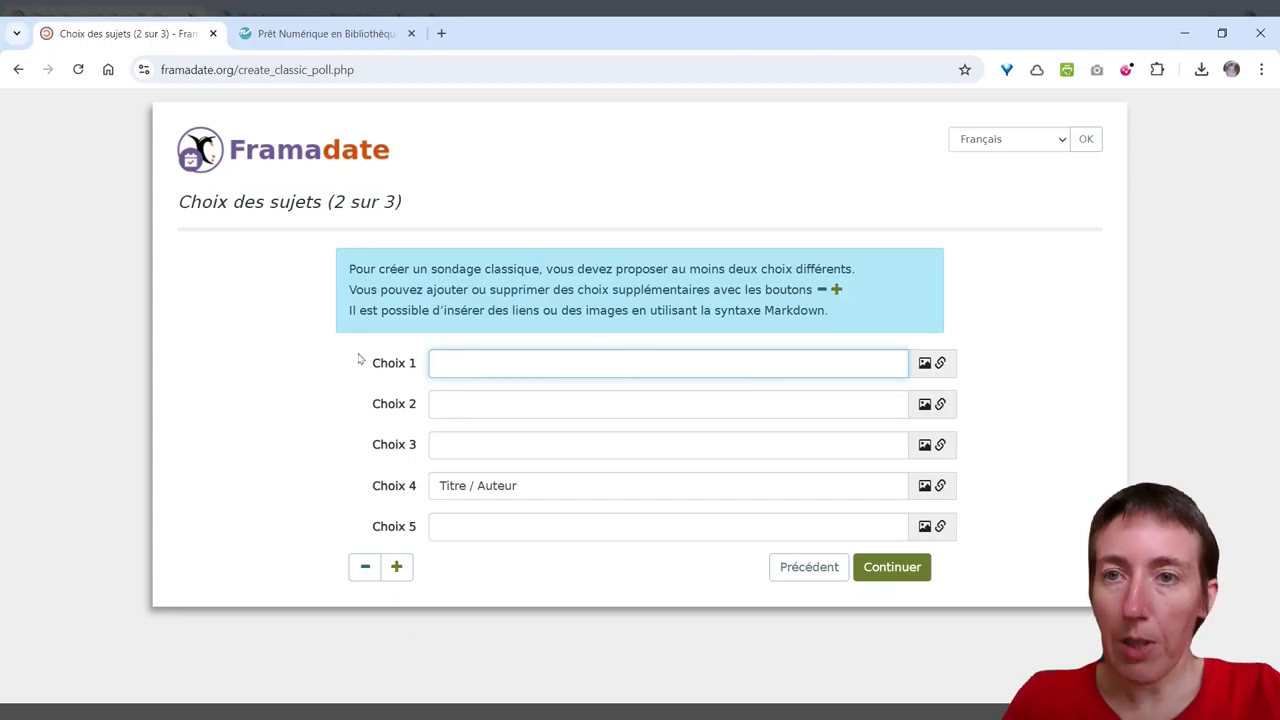
pyautogui.click(318, 35)
pyautogui.scroll(-2, 600, 375)
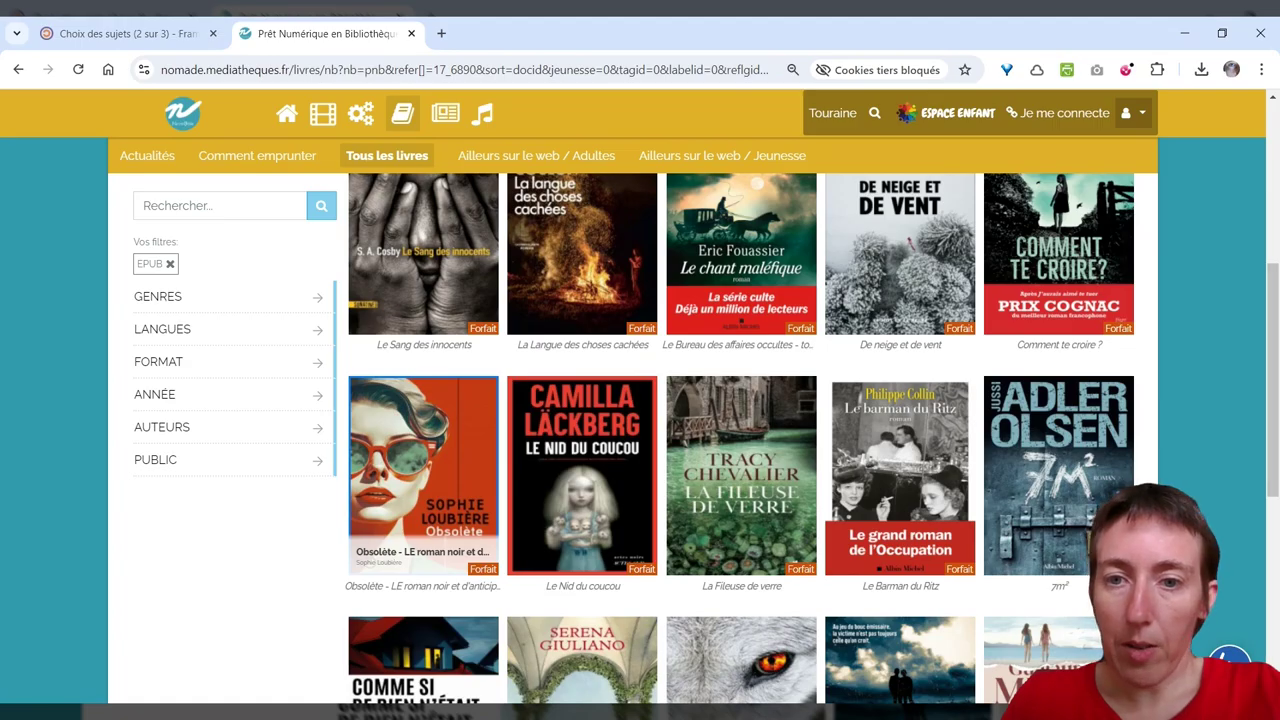
pyautogui.click(118, 34)
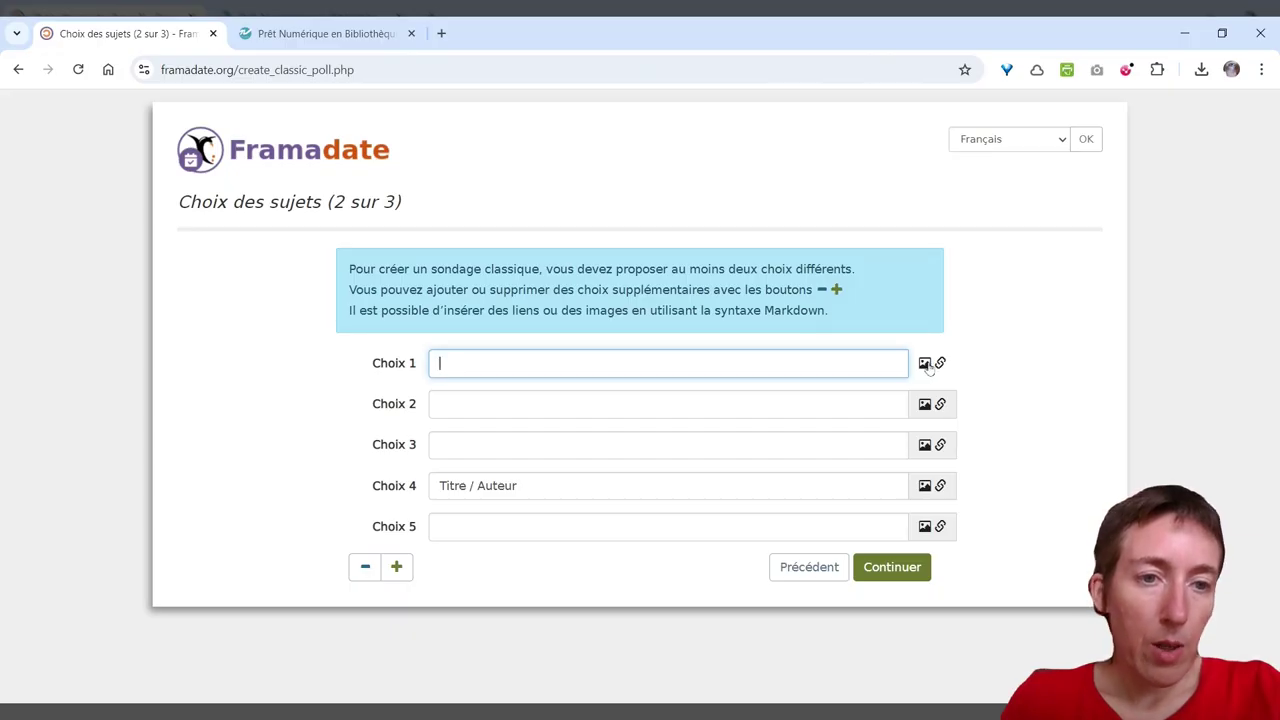
# Give Choix 1 the 4887013.jpg cover image, linked to that same image address
pyautogui.click(926, 365)
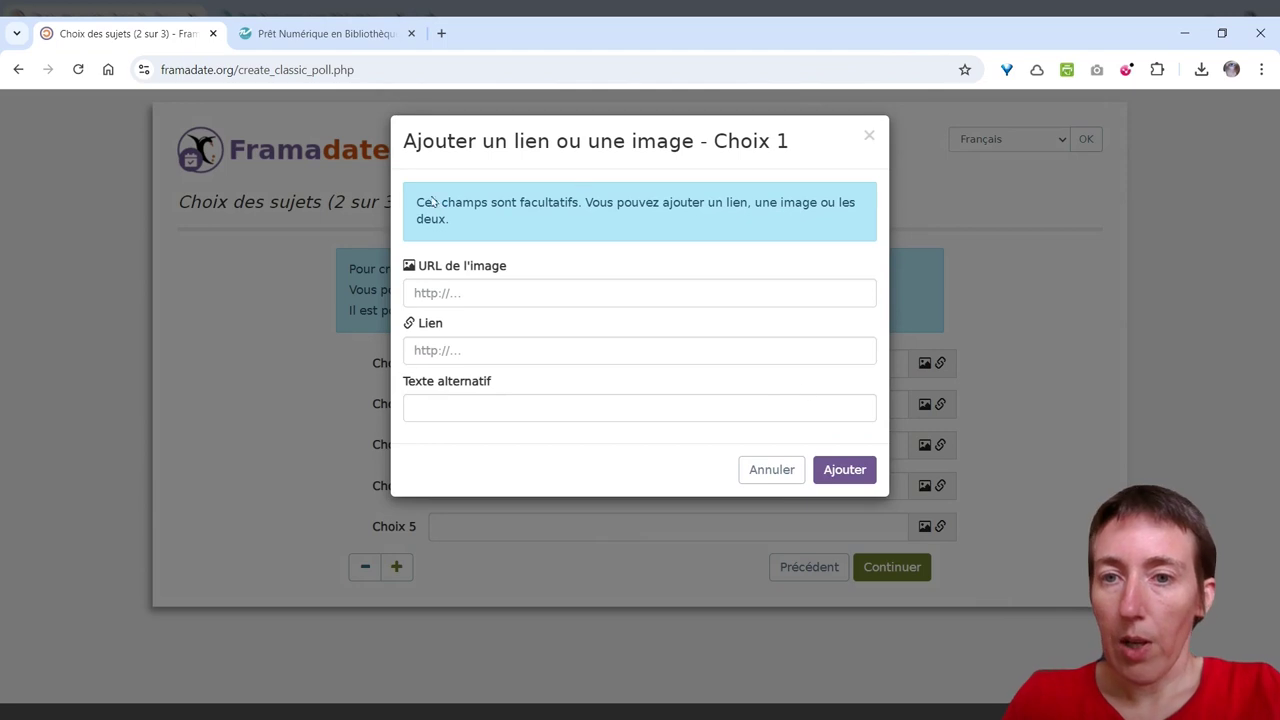
pyautogui.click(463, 292)
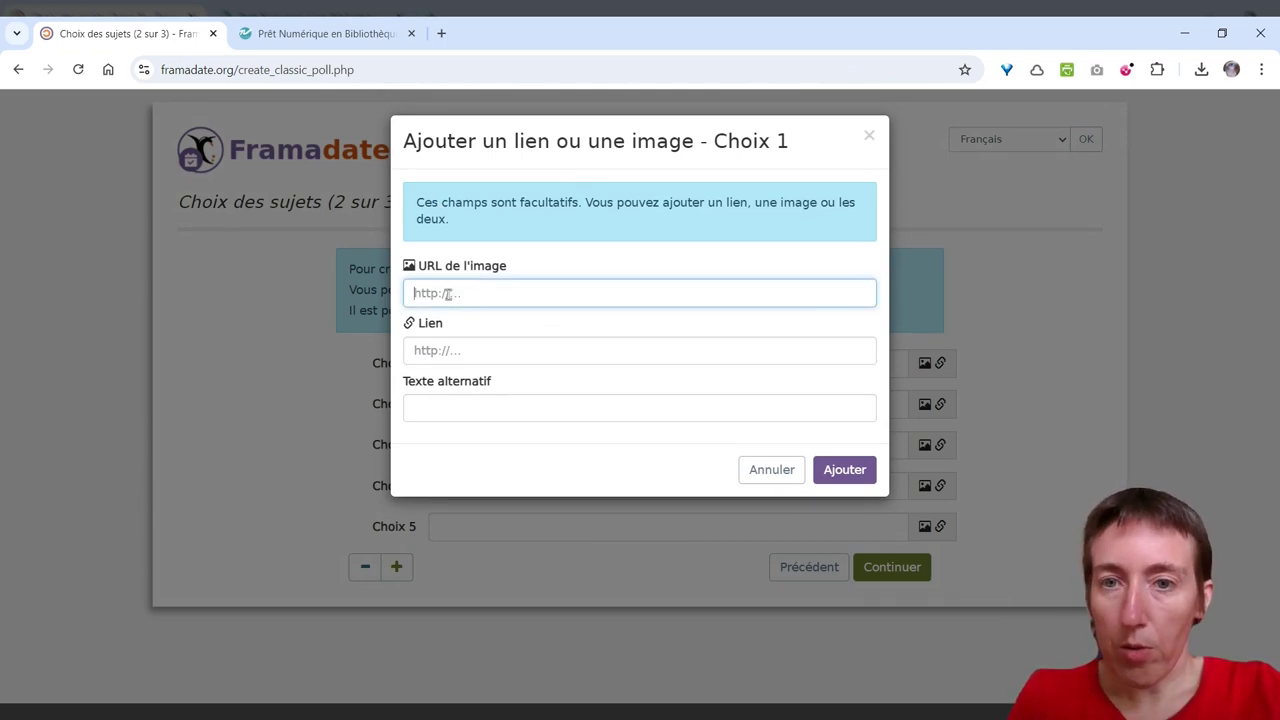
pyautogui.write('https://media.mediatheques.fr/res/medias/album/200p/013/4887013.jpg')
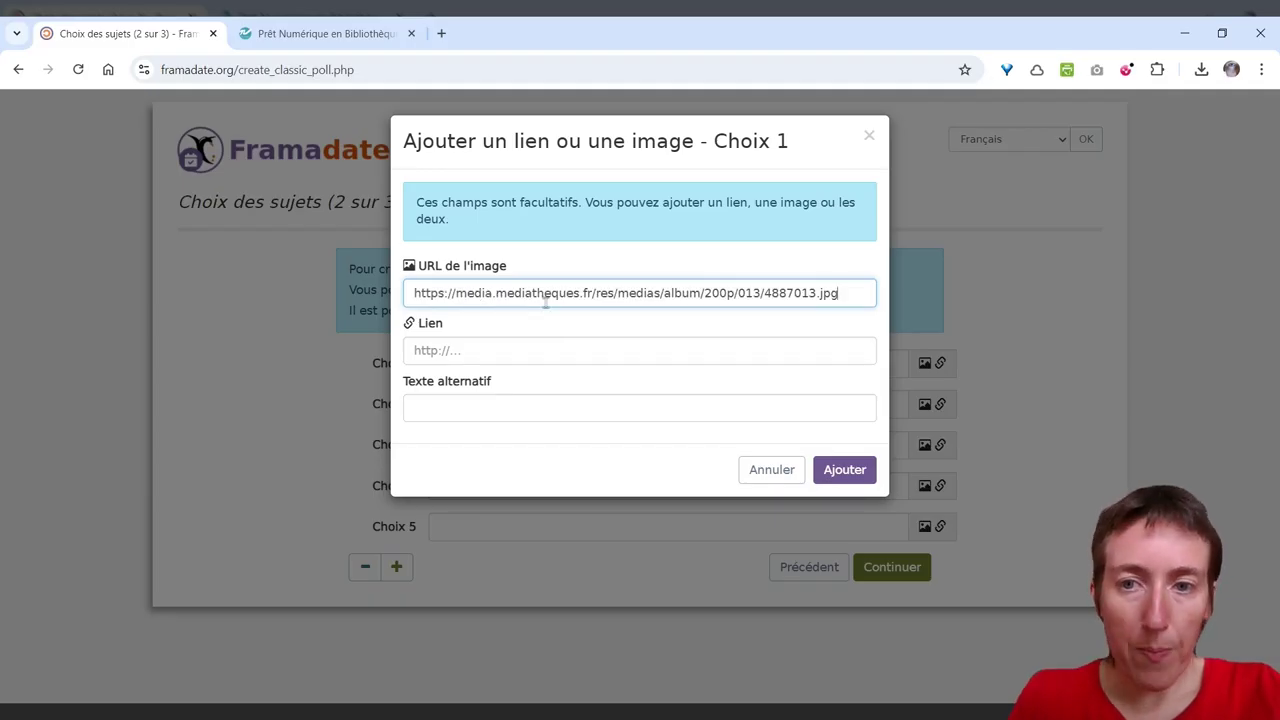
pyautogui.click(499, 350)
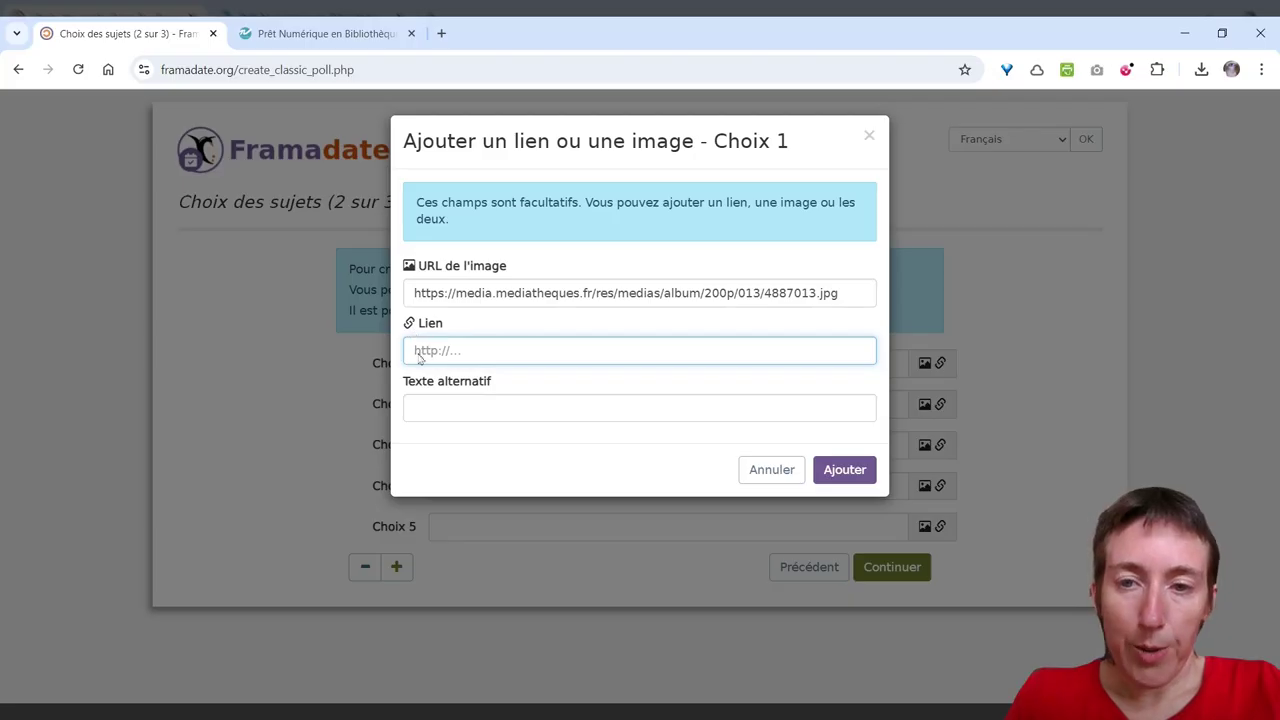
pyautogui.write('https://media.mediatheques.fr/res/medias/album/200p/013/4887013.jpg')
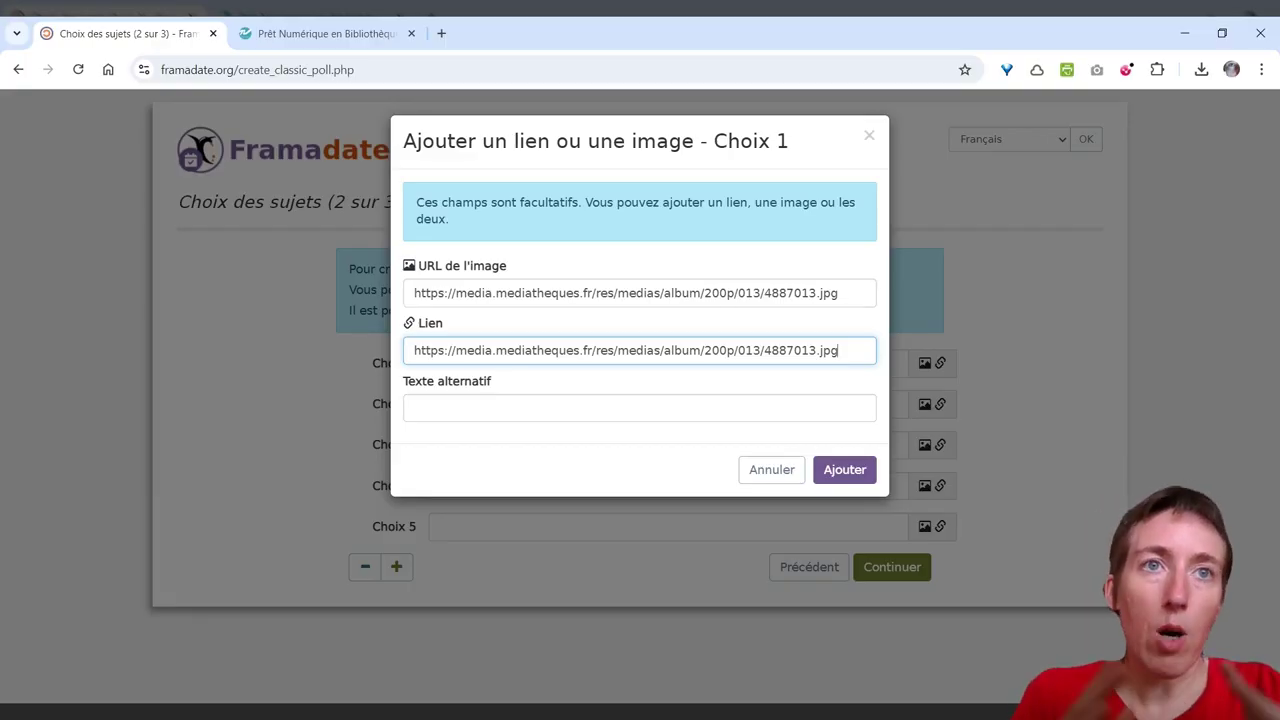
pyautogui.click(842, 332)
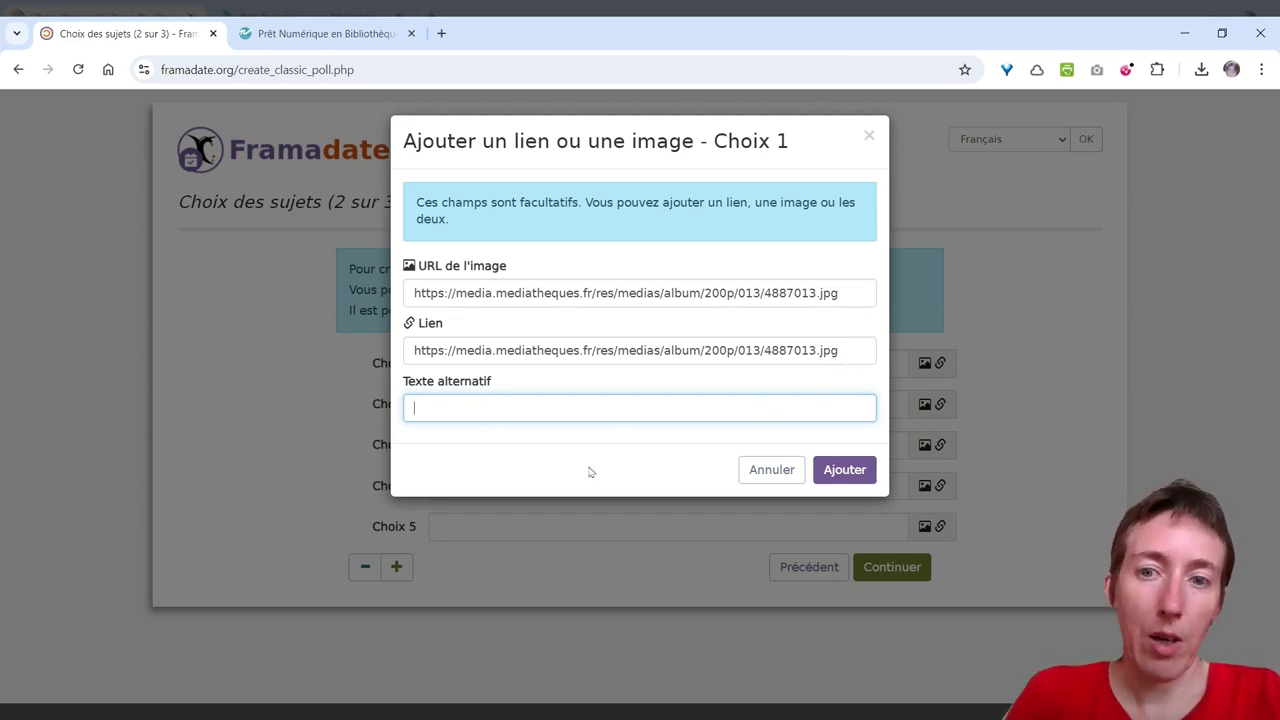
pyautogui.click(846, 476)
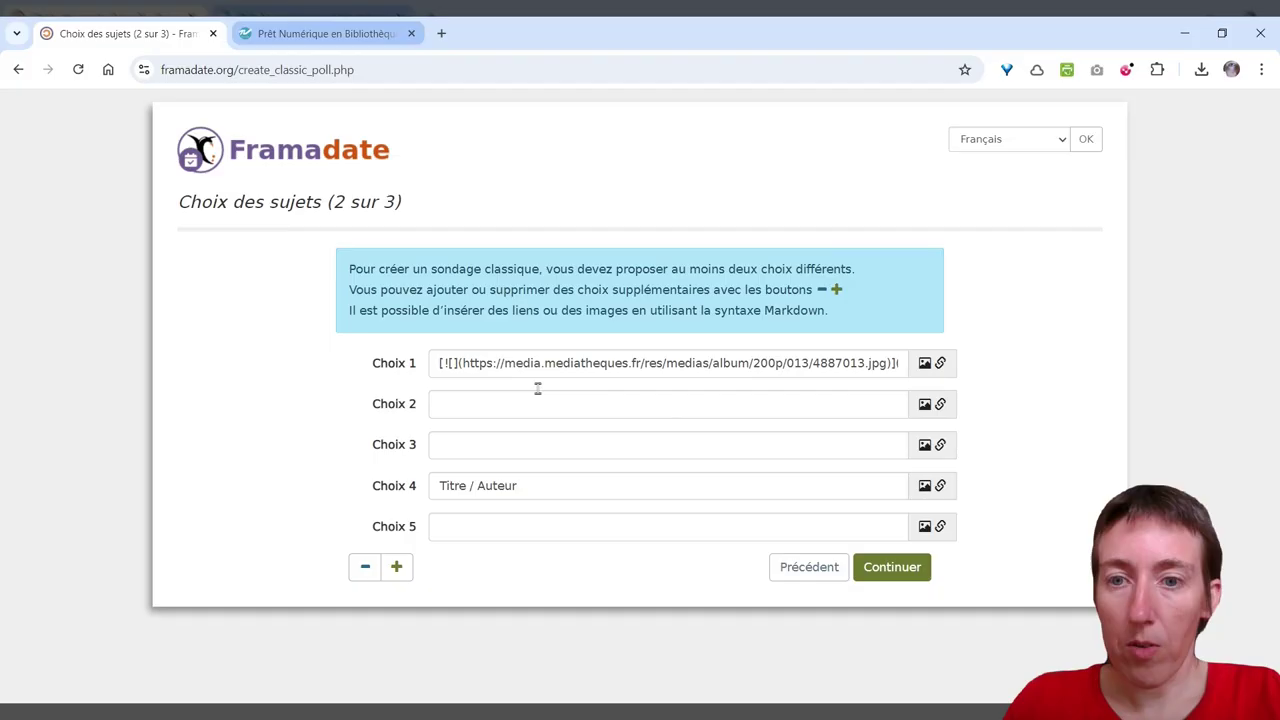
pyautogui.click(507, 408)
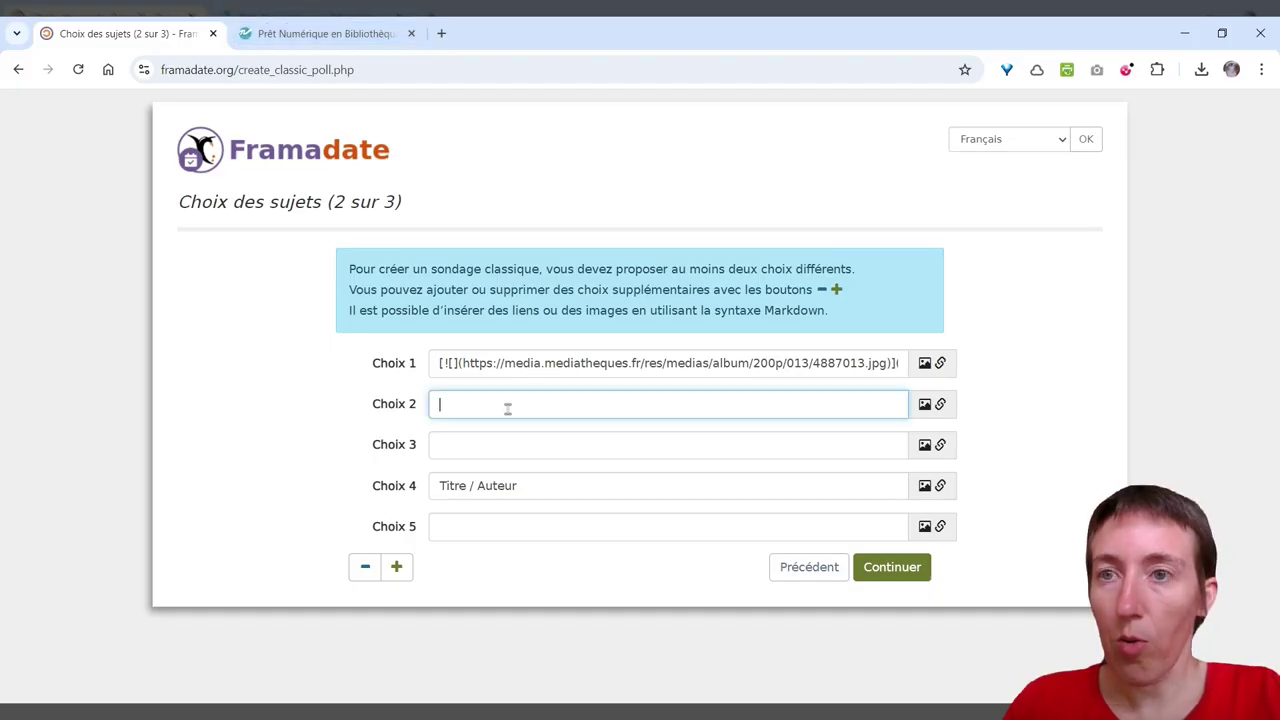
pyautogui.click(287, 36)
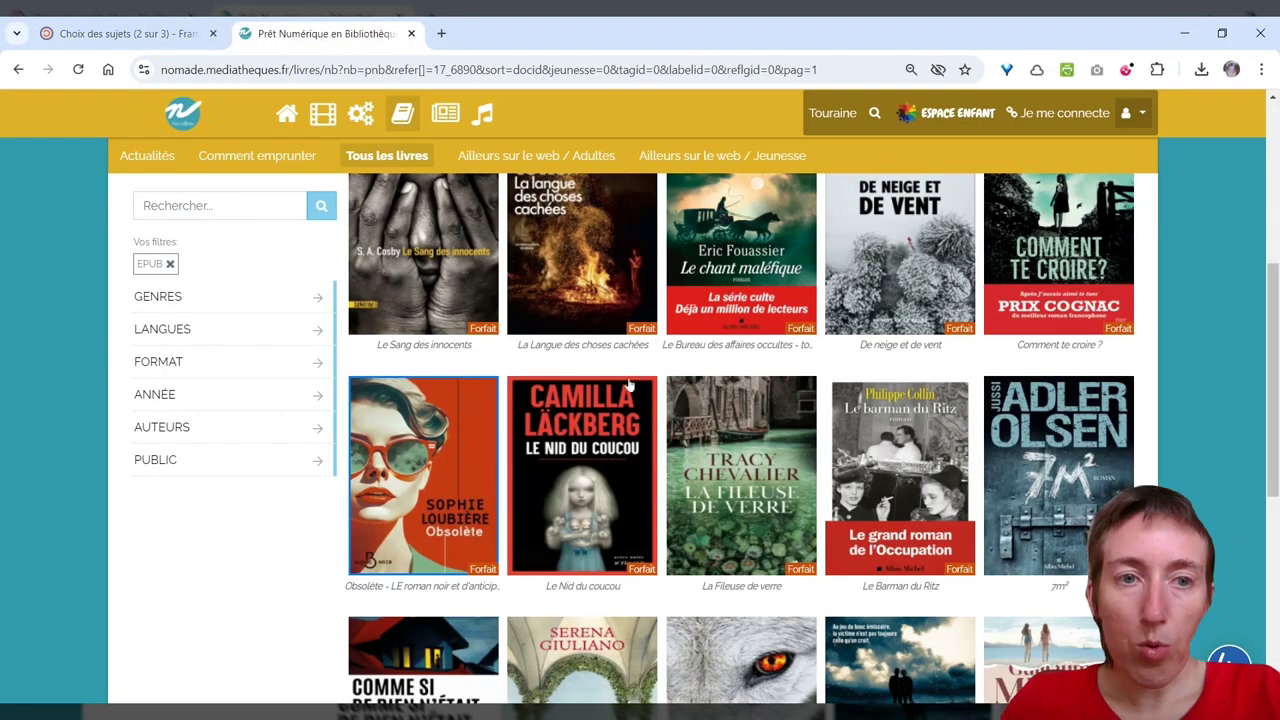
pyautogui.scroll(-2, 769, 384)
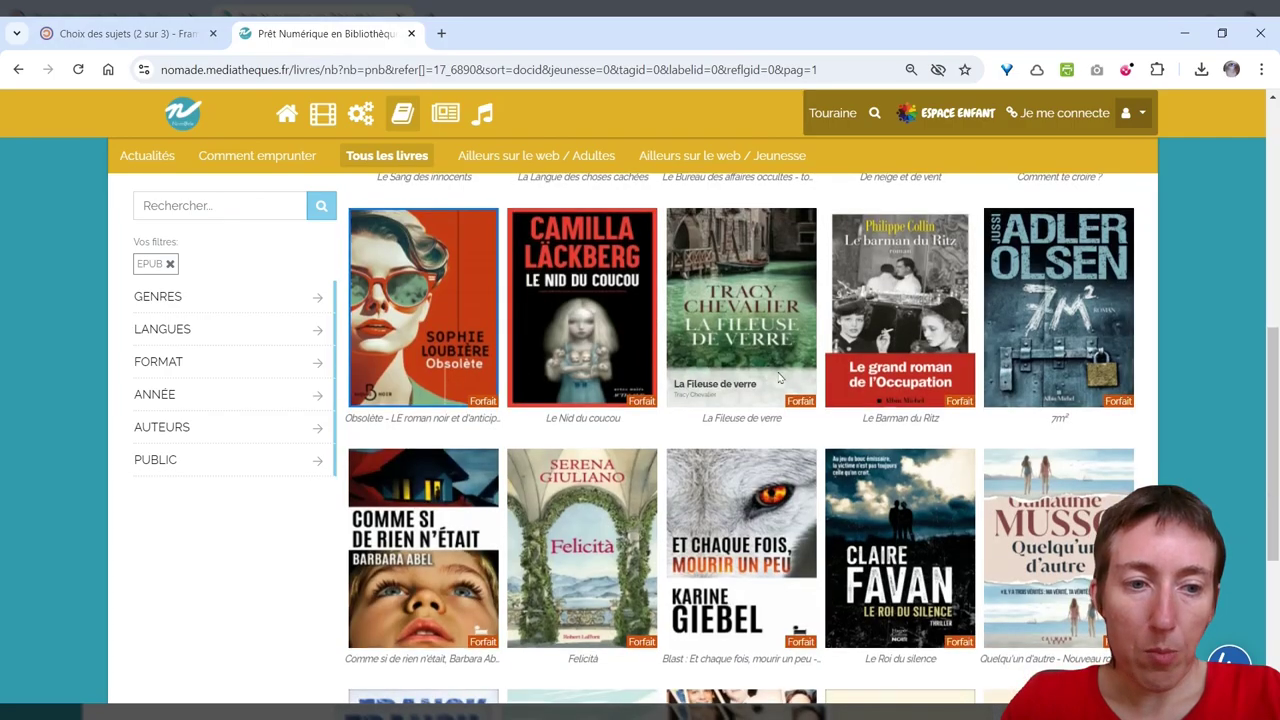
pyautogui.scroll(-3, 772, 380)
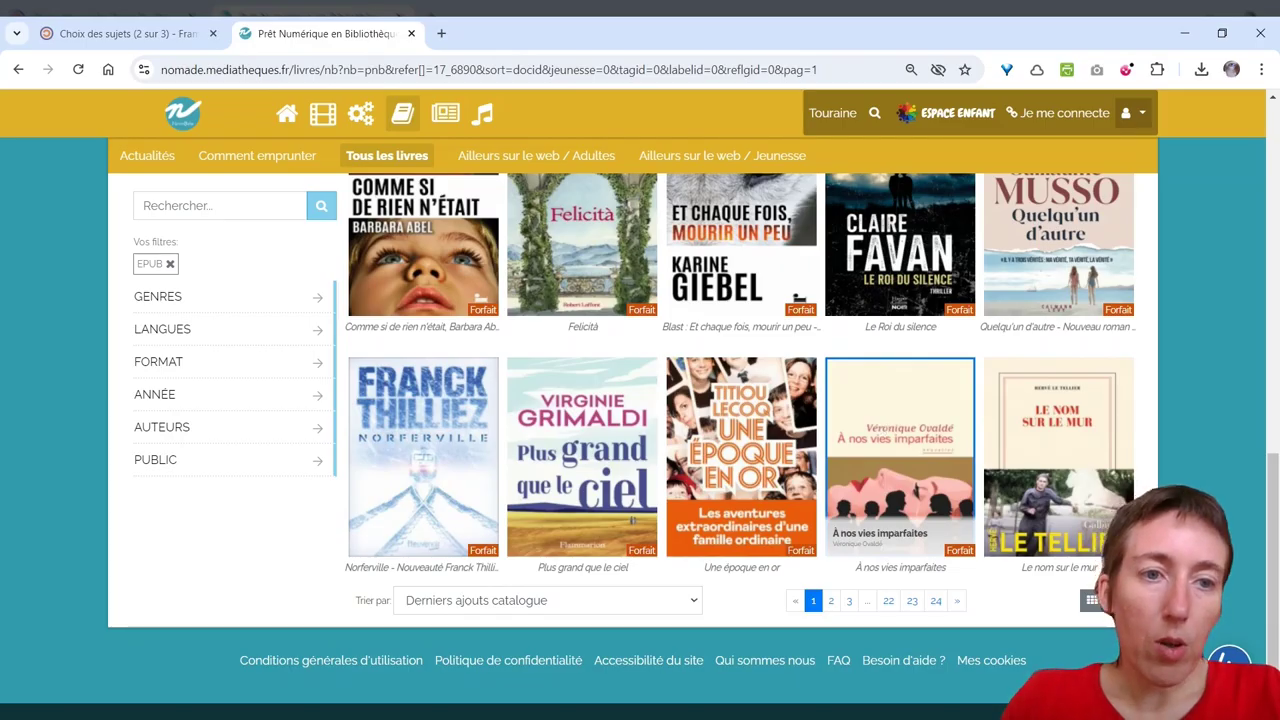
pyautogui.click(131, 33)
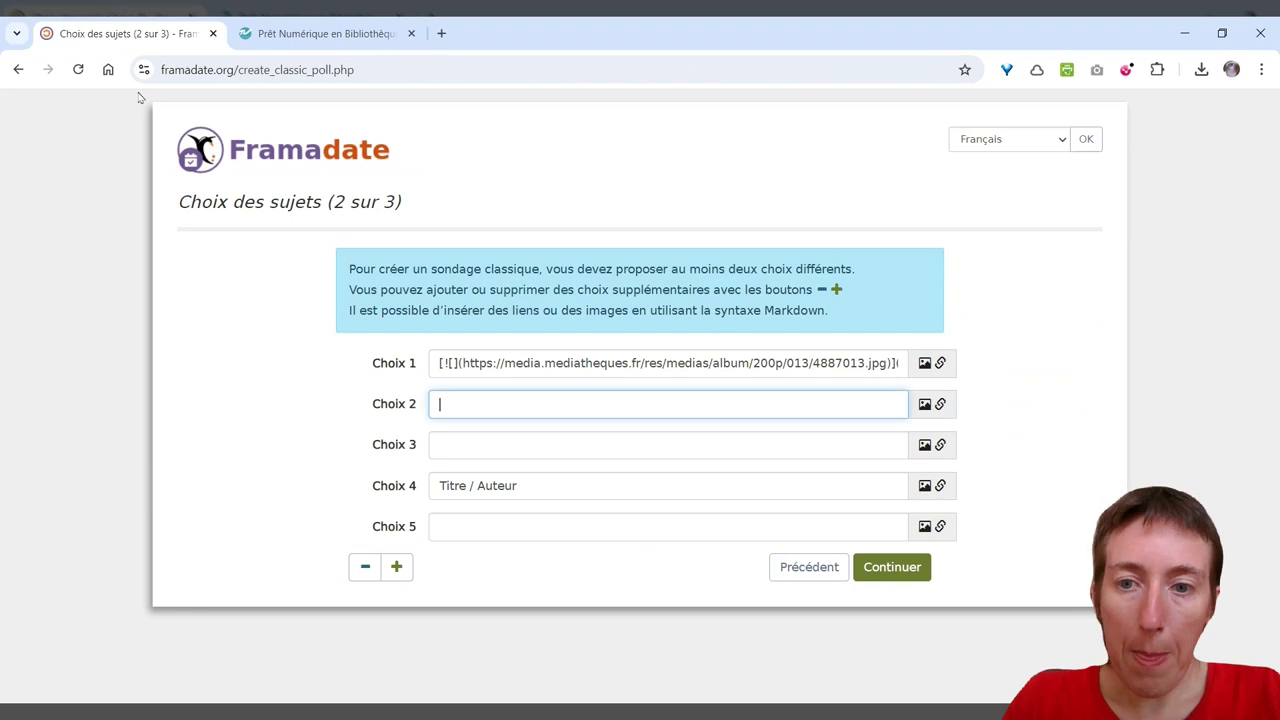
# Paste the 4779356.jpg cover address as Choix 2's image URL, then return to the catalogue
pyautogui.click(920, 410)
pyautogui.click(497, 295)
pyautogui.write('https://media.mediatheques.fr/res/medias/album/200p/356/4779356.jpg')
pyautogui.click(438, 350)
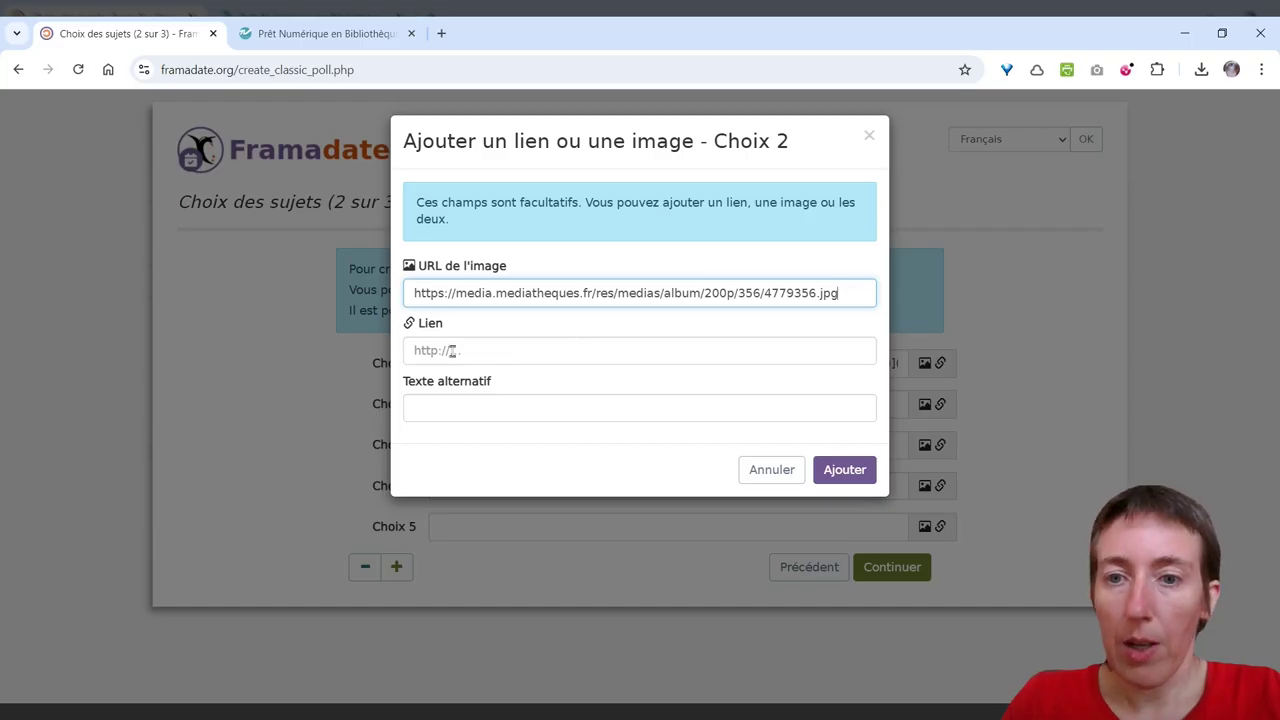
pyautogui.click(275, 33)
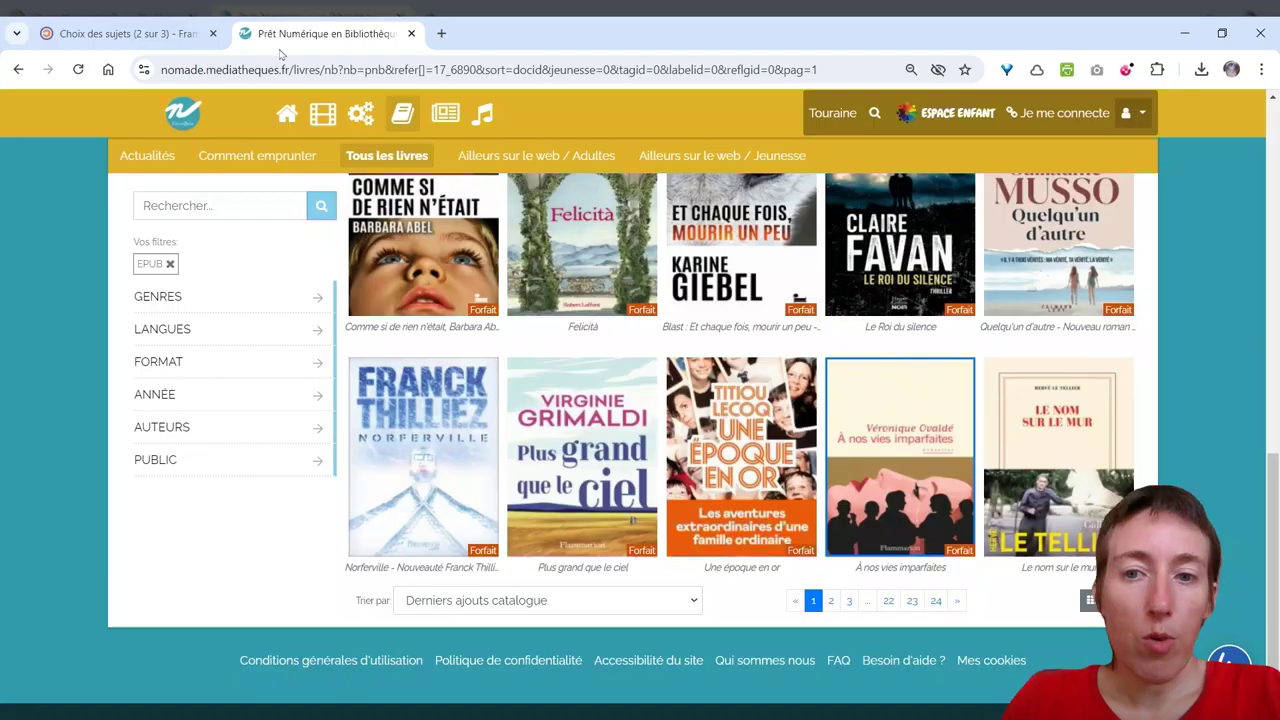
# Copy the À nos vies imparfaites book page address for Choix 2's link field
pyautogui.click(903, 435)
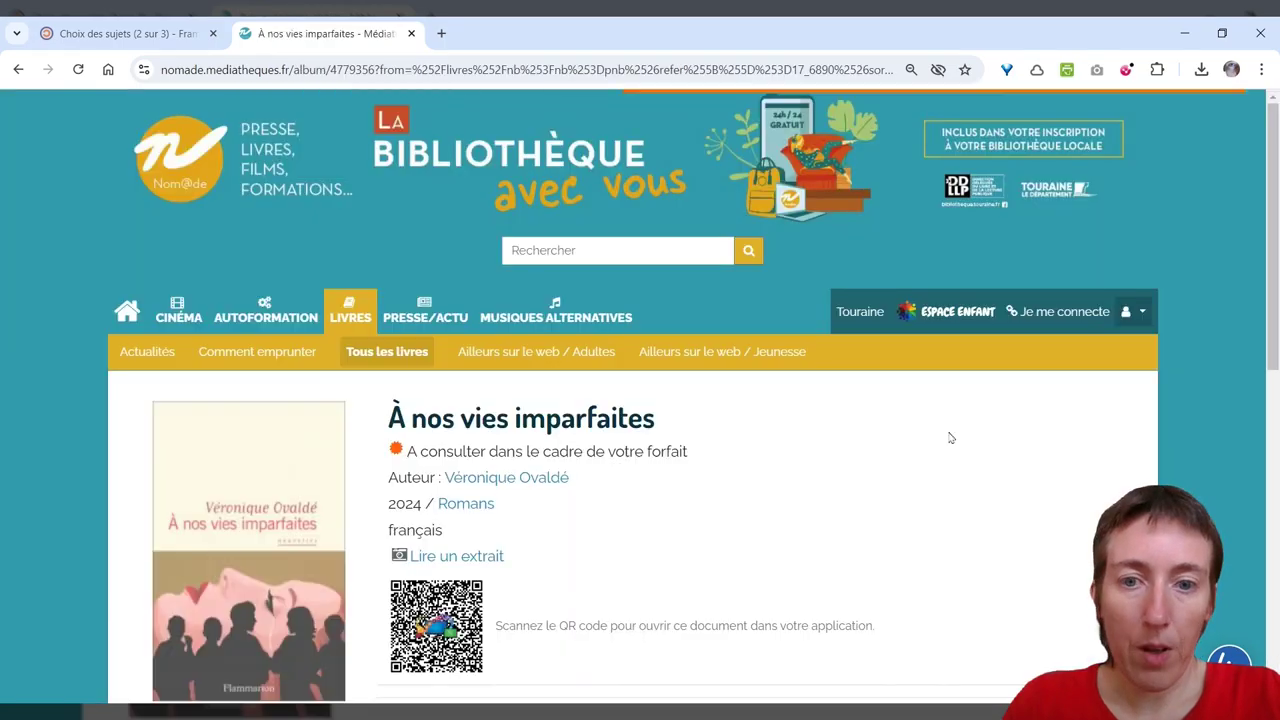
pyautogui.scroll(-1, 914, 428)
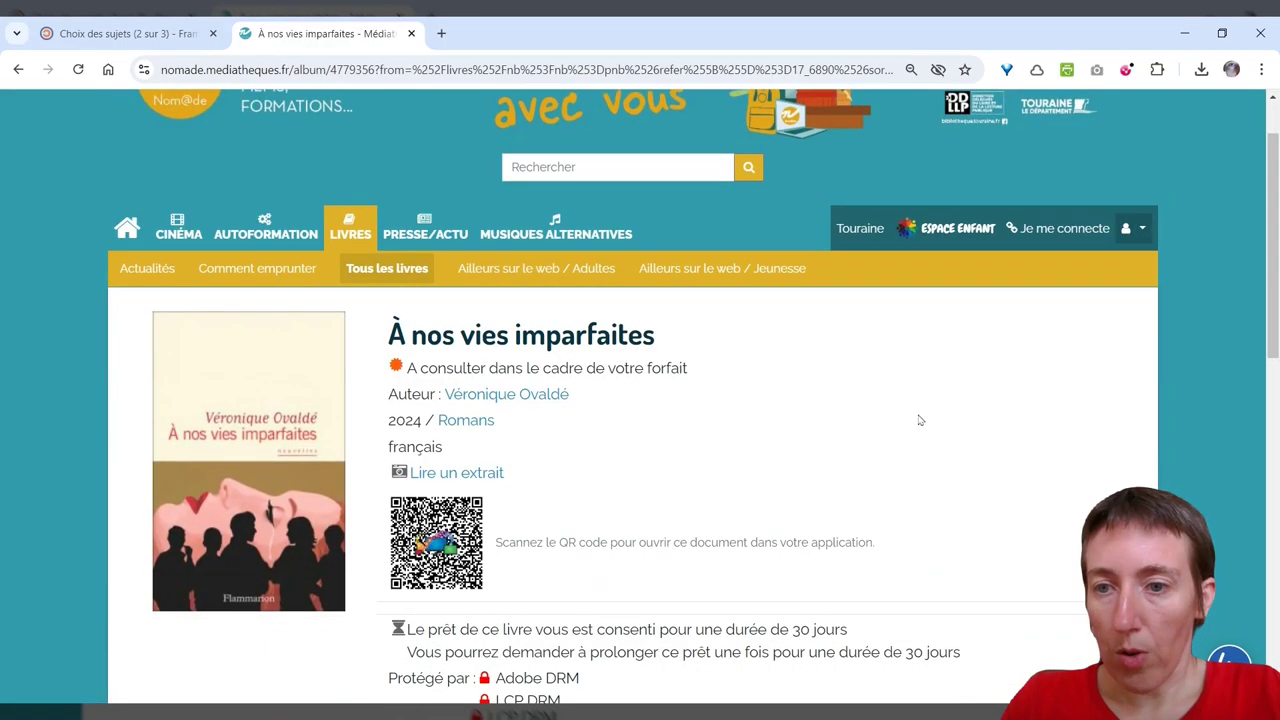
pyautogui.scroll(-2, 920, 420)
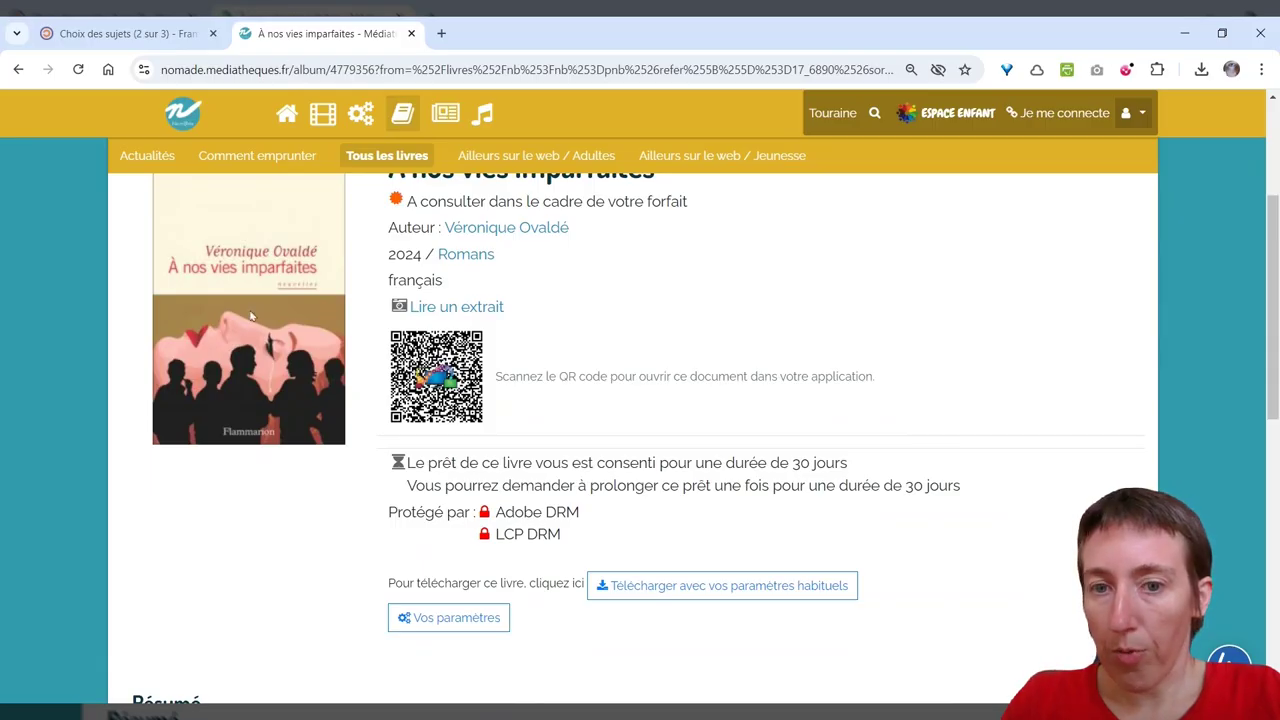
pyautogui.scroll(2, 573, 362)
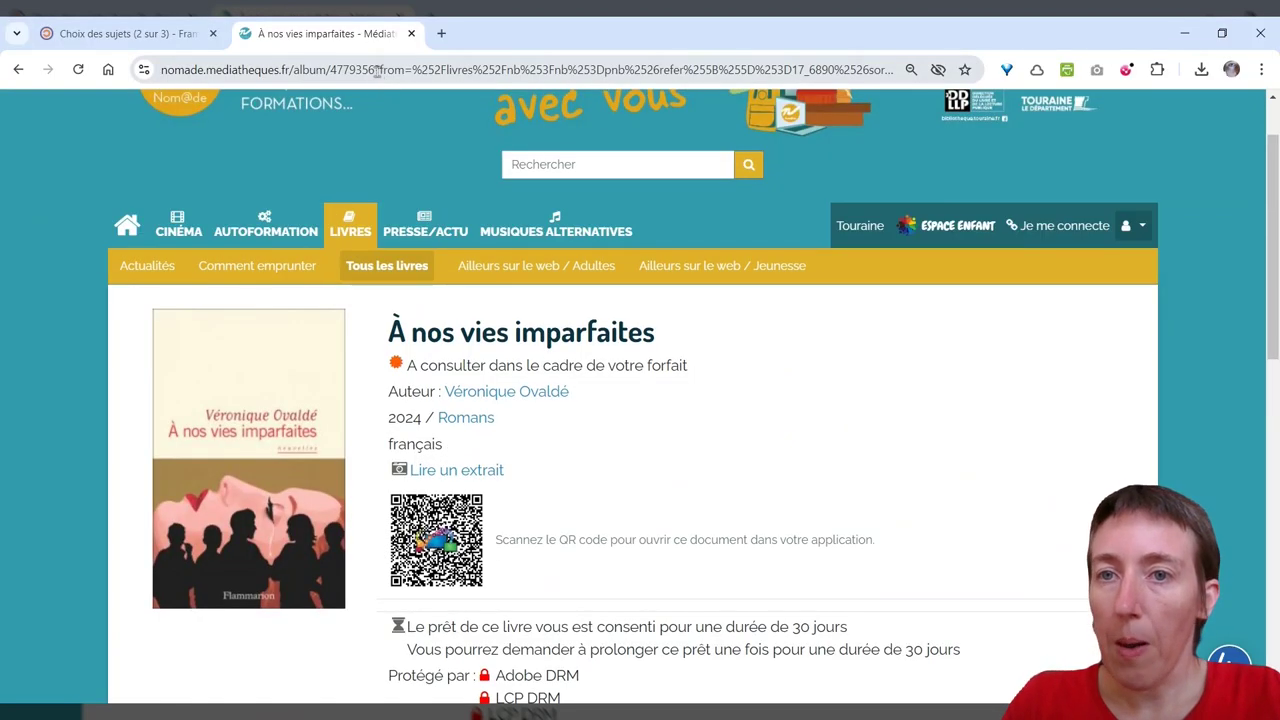
pyautogui.moveTo(378, 70); pyautogui.dragTo(109, 72)
pyautogui.hotkey('ctrl', 'c')
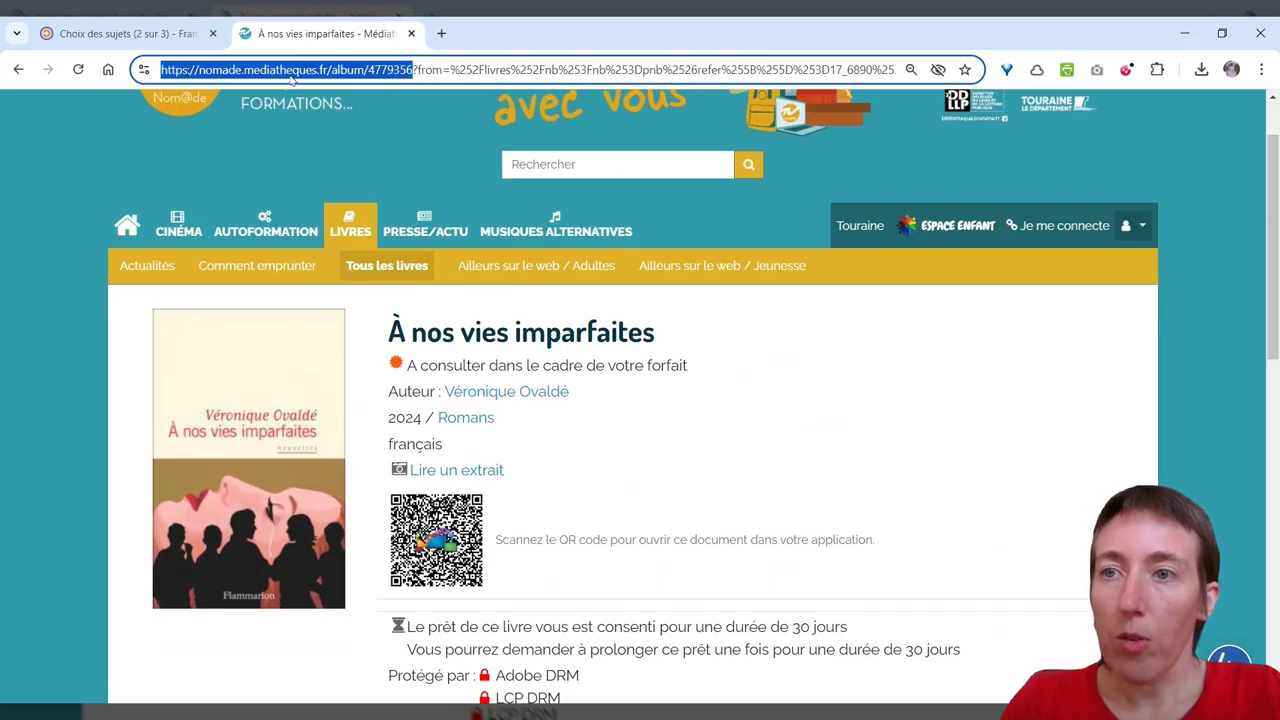
pyautogui.click(120, 33)
pyautogui.click(487, 349)
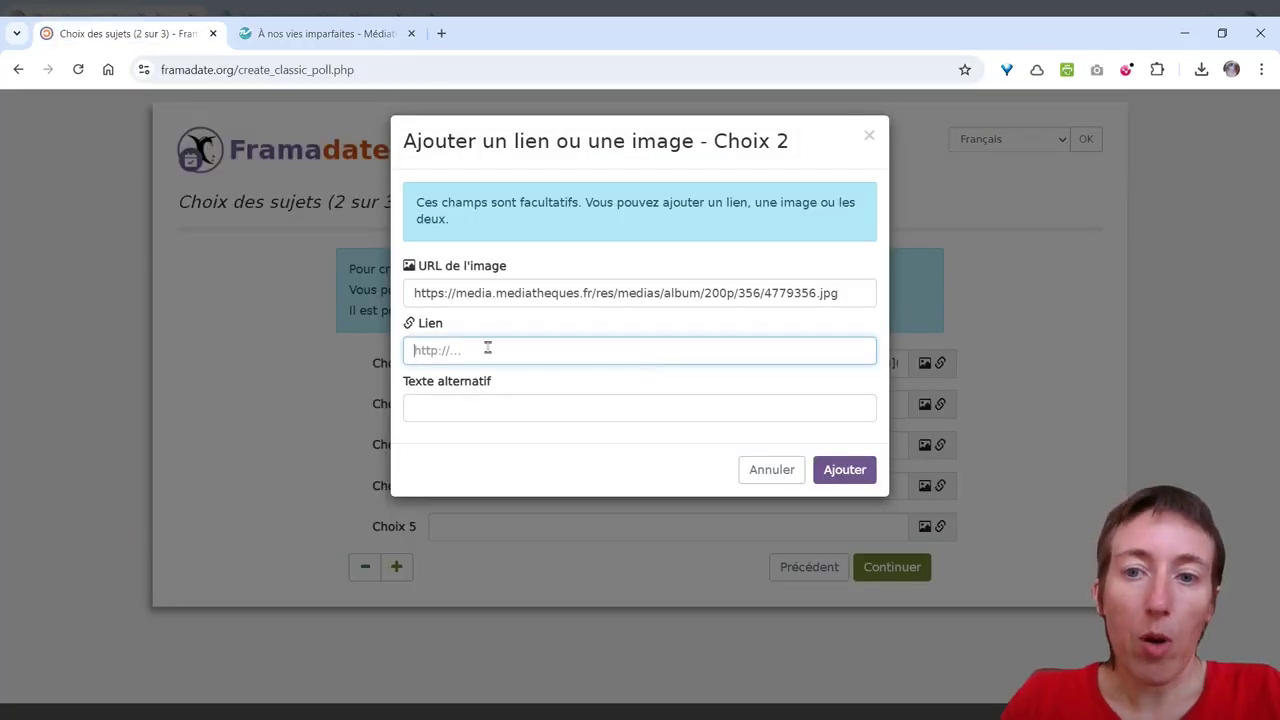
# Link Choix 2's cover image to the À nos vies imparfaites page and add it
pyautogui.hotkey('ctrl', 'v')
pyautogui.click(631, 329)
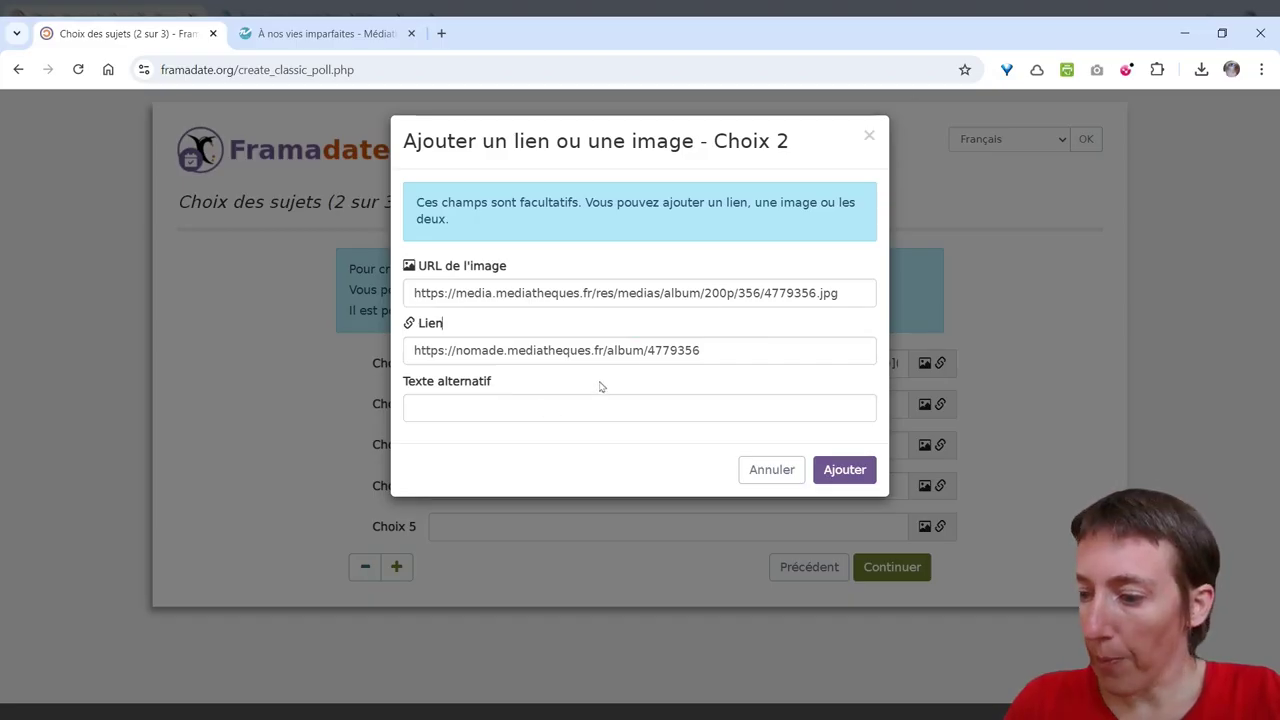
pyautogui.click(600, 386)
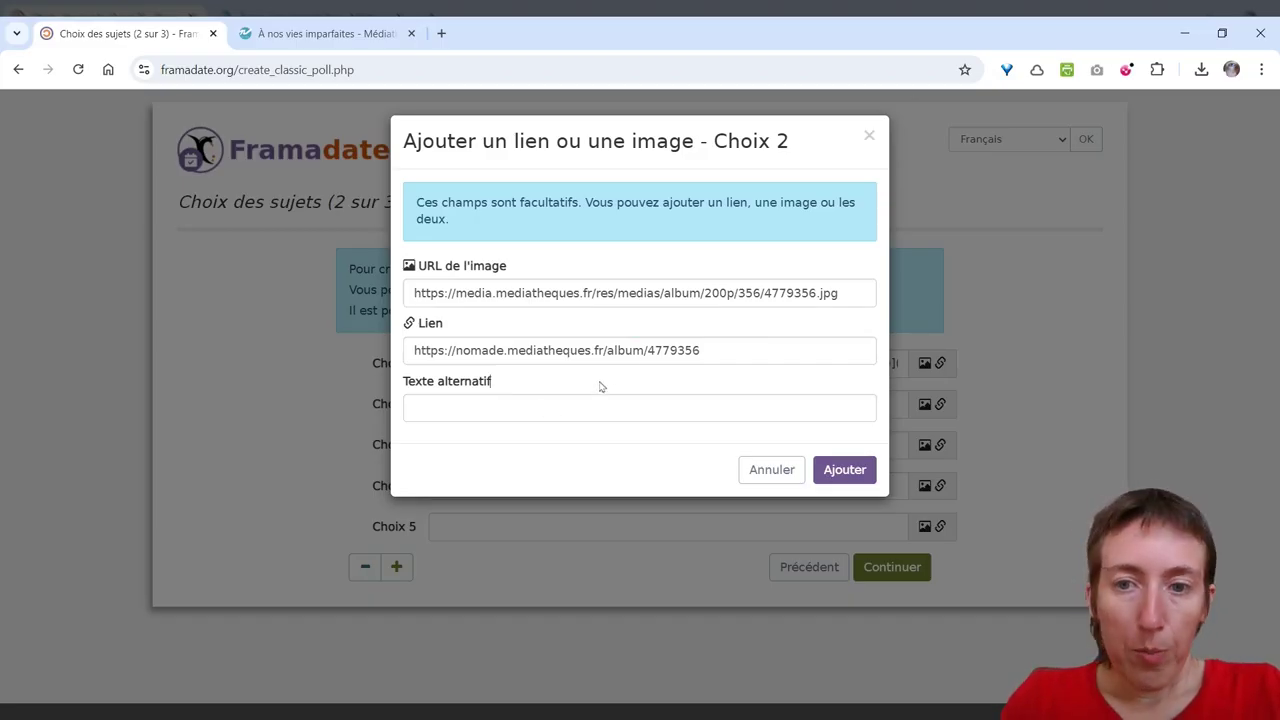
pyautogui.click(845, 470)
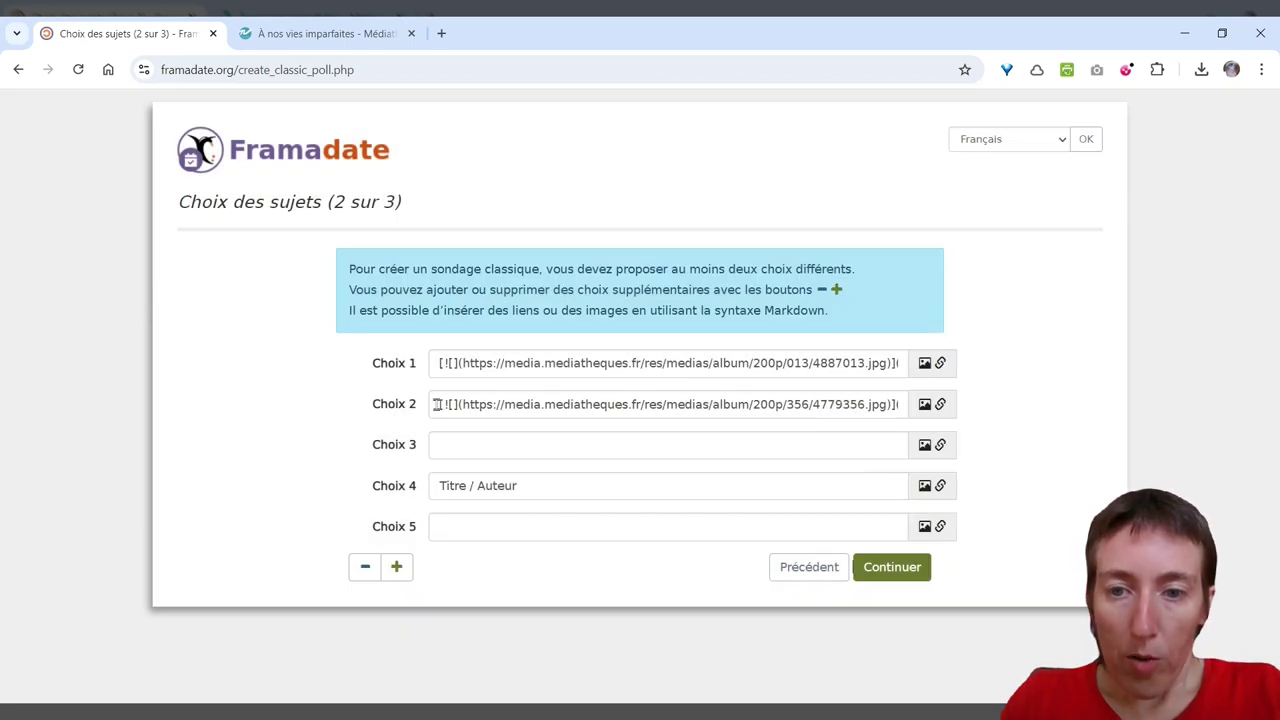
# Insert 'Titre' at the start of Choix 2's image markdown
pyautogui.moveTo(440, 404); pyautogui.dragTo(376, 402)
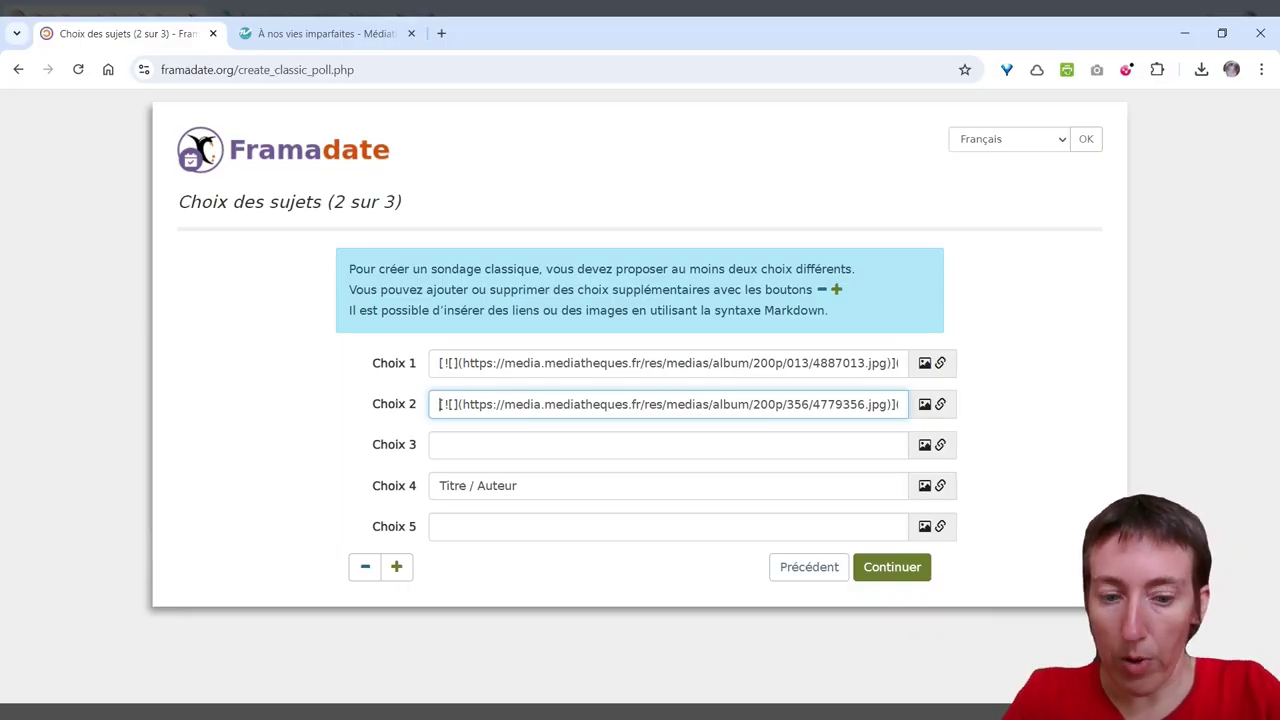
pyautogui.press('Home')
pyautogui.write('Titre')
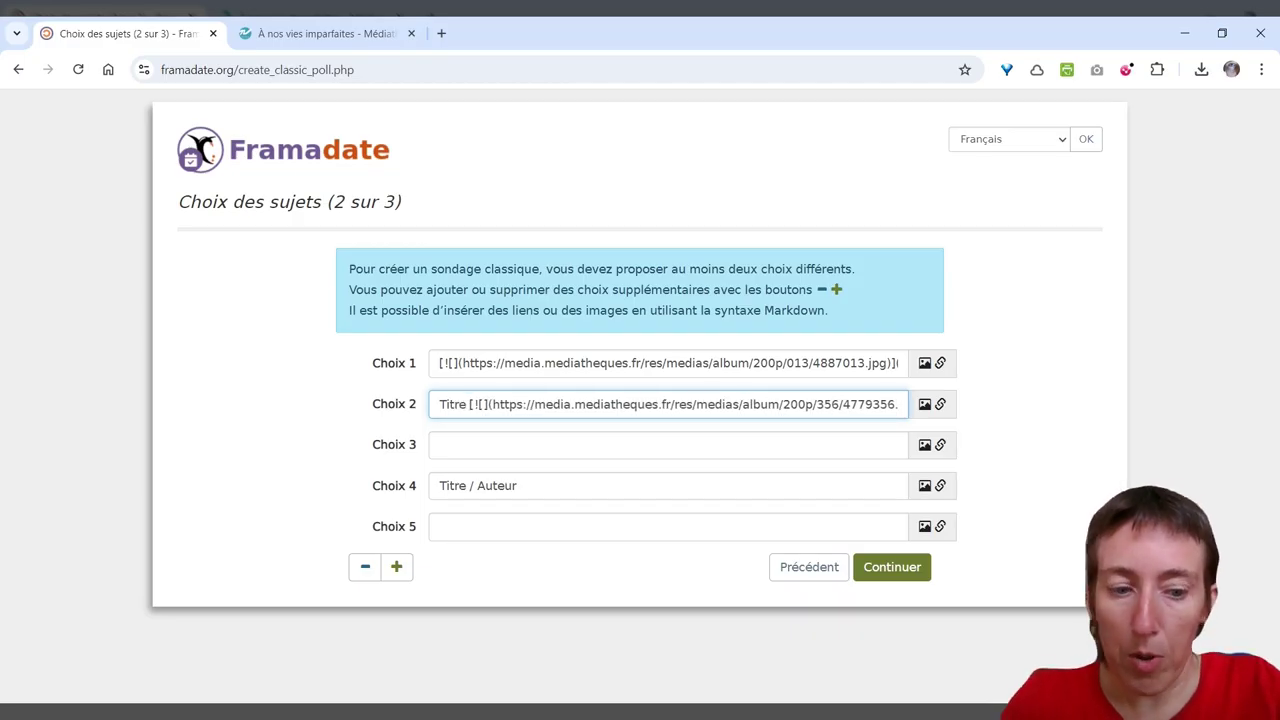
pyautogui.press('BackSpace')
# Append ')Auteur' to the end of Choix 2's text
pyautogui.moveTo(530, 408); pyautogui.dragTo(692, 412)
pyautogui.moveTo(470, 404); pyautogui.dragTo(421, 404)
pyautogui.click(627, 404)
pyautogui.moveTo(766, 404); pyautogui.dragTo(916, 404)
pyautogui.click(898, 404)
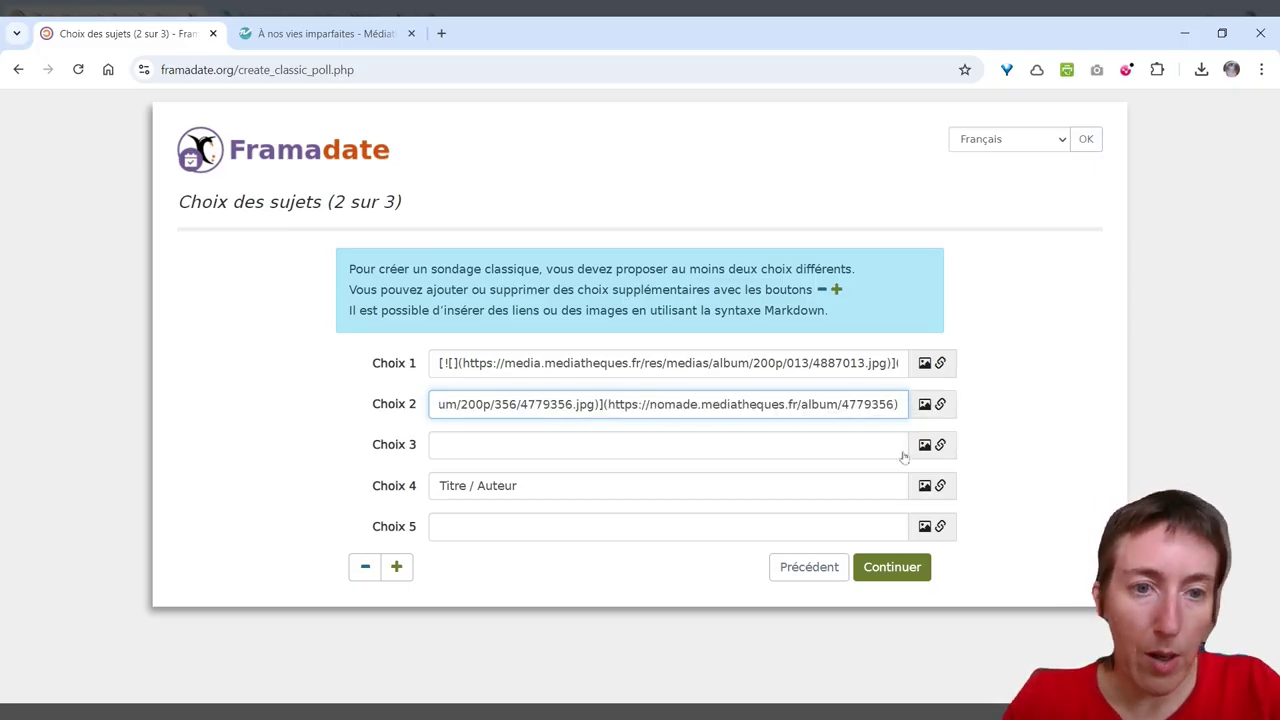
pyautogui.write(')A')
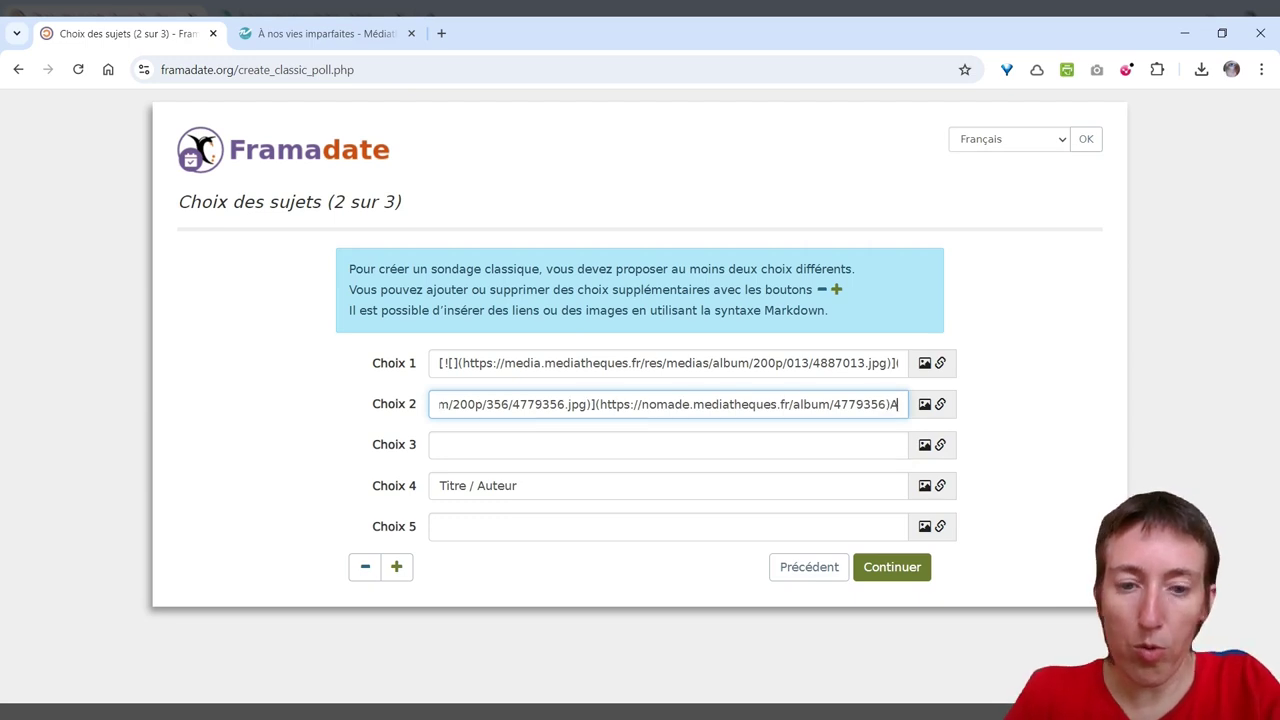
pyautogui.write('uteur')
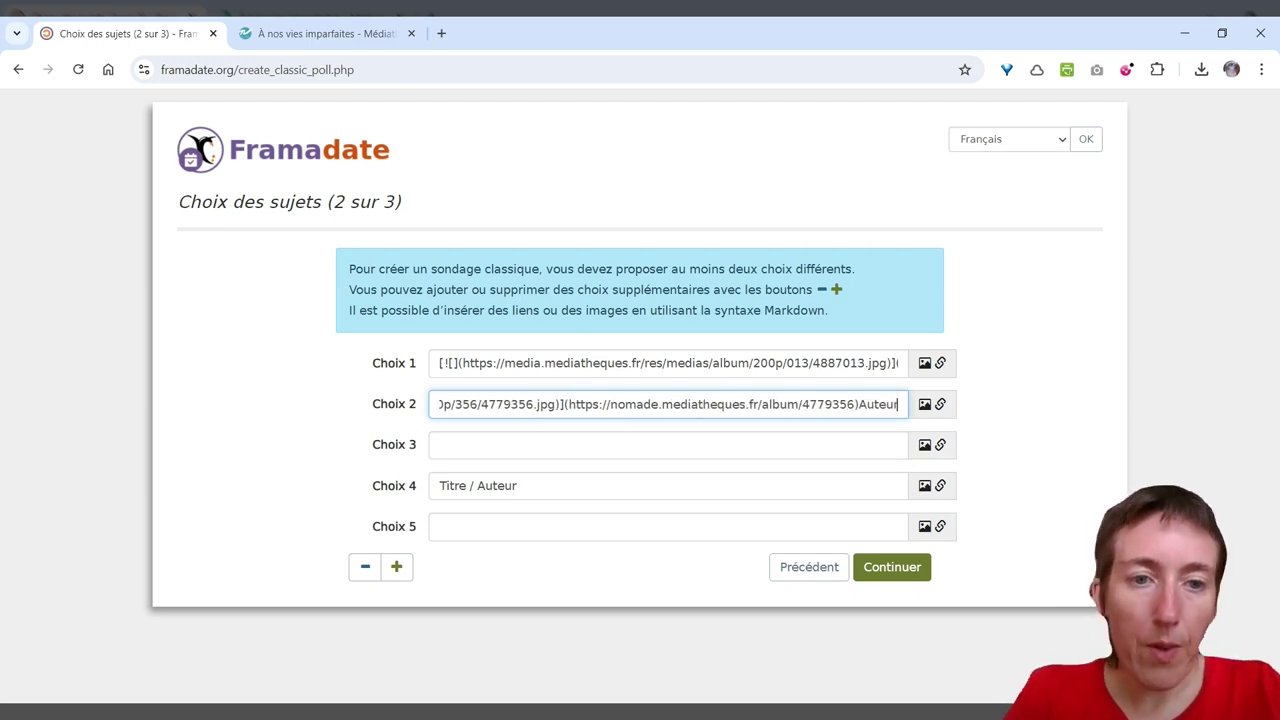
pyautogui.moveTo(860, 404); pyautogui.dragTo(904, 404)
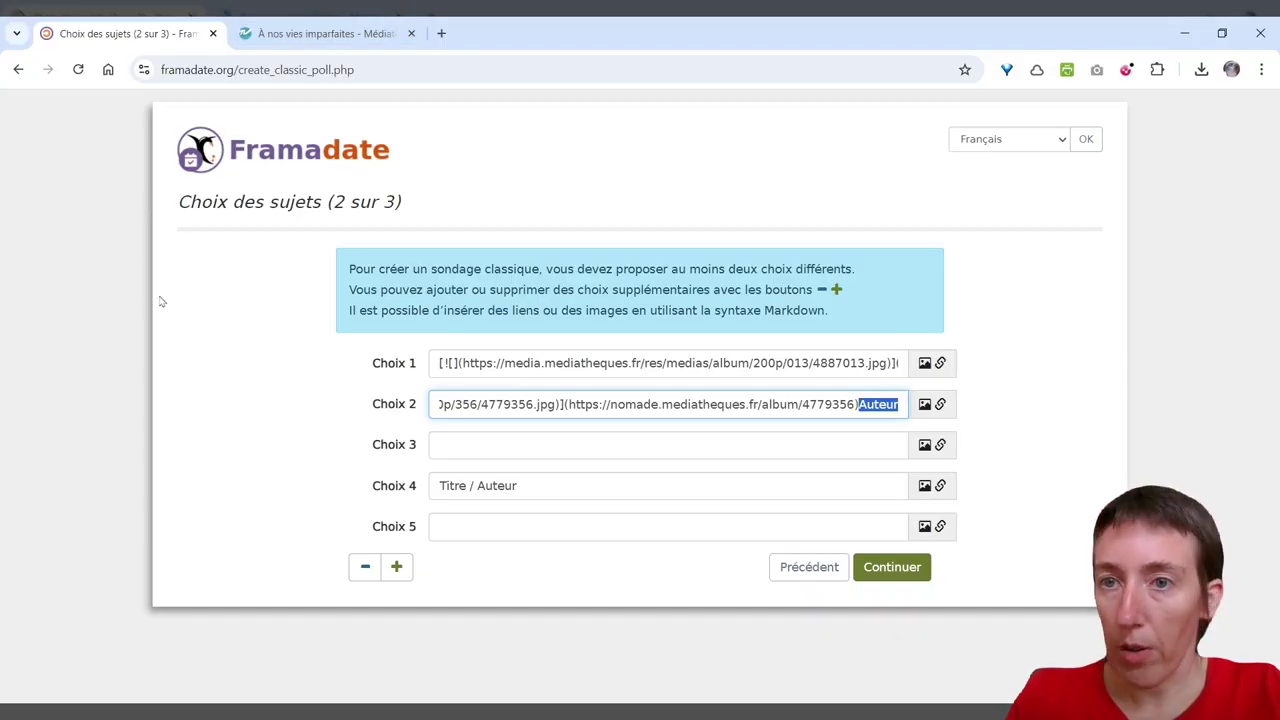
pyautogui.click(502, 447)
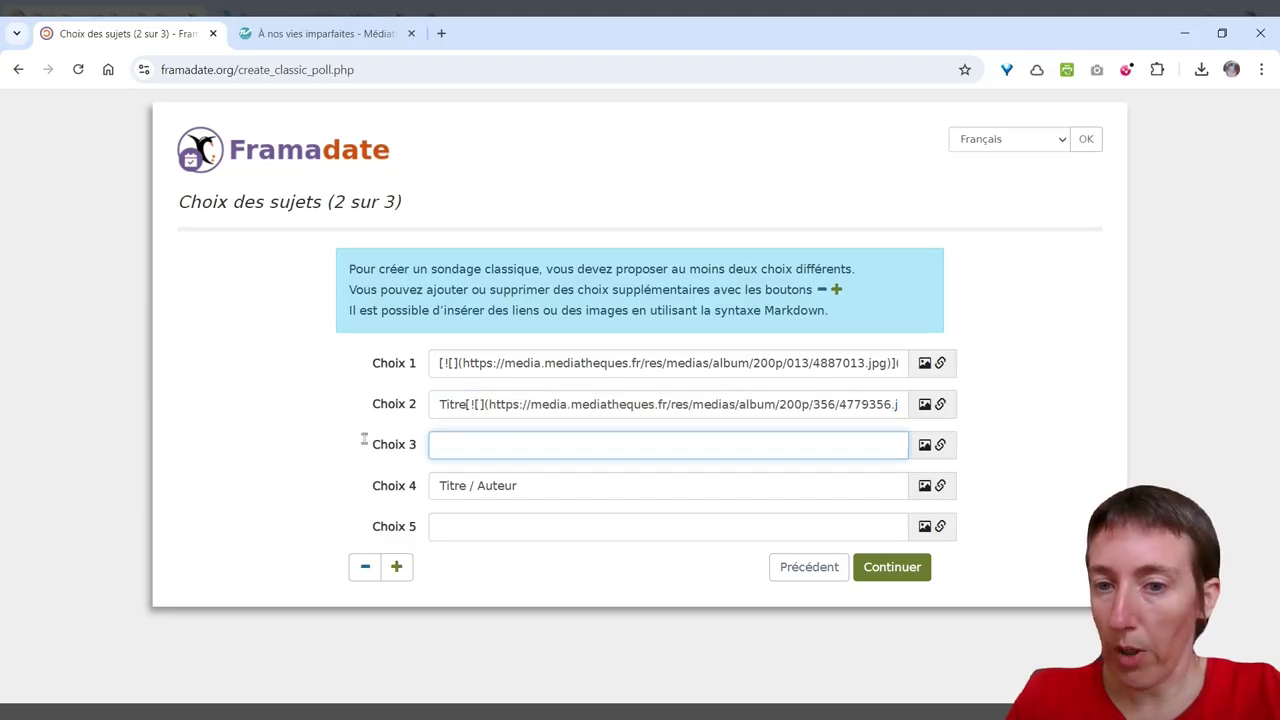
pyautogui.click(276, 448)
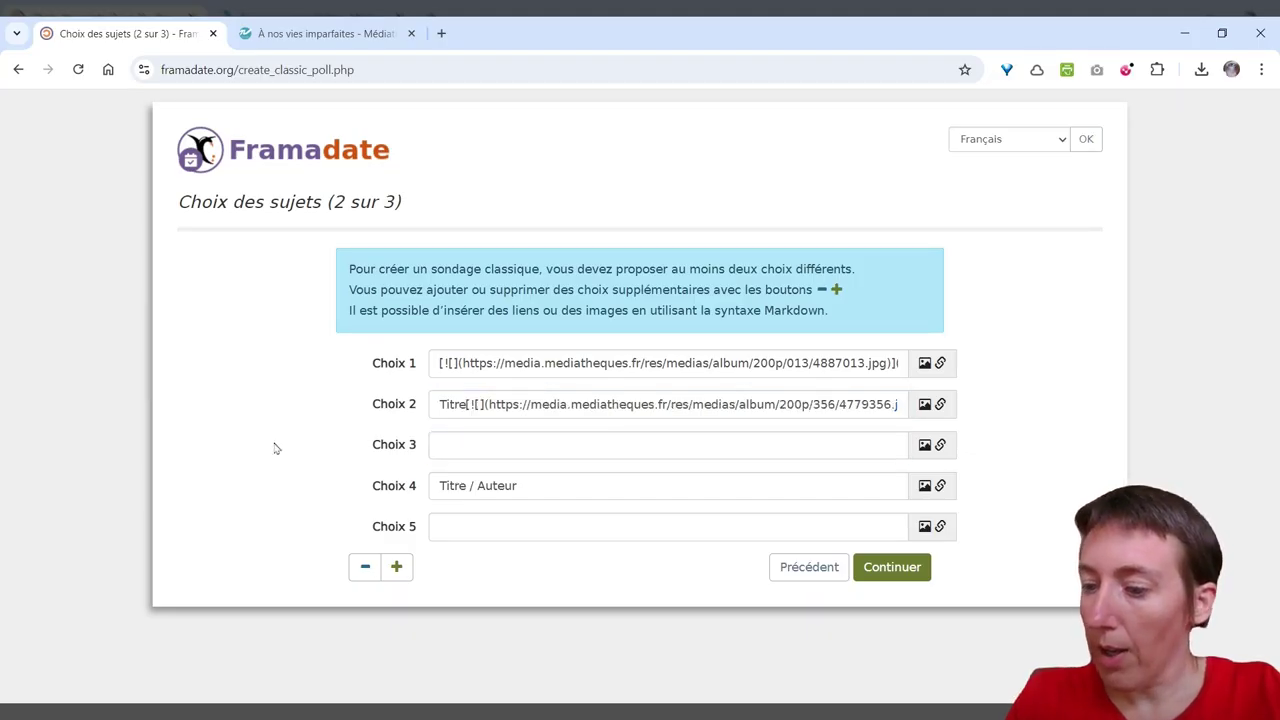
# From the ebook list's second page, open Nos armes and copy its web address
pyautogui.click(318, 36)
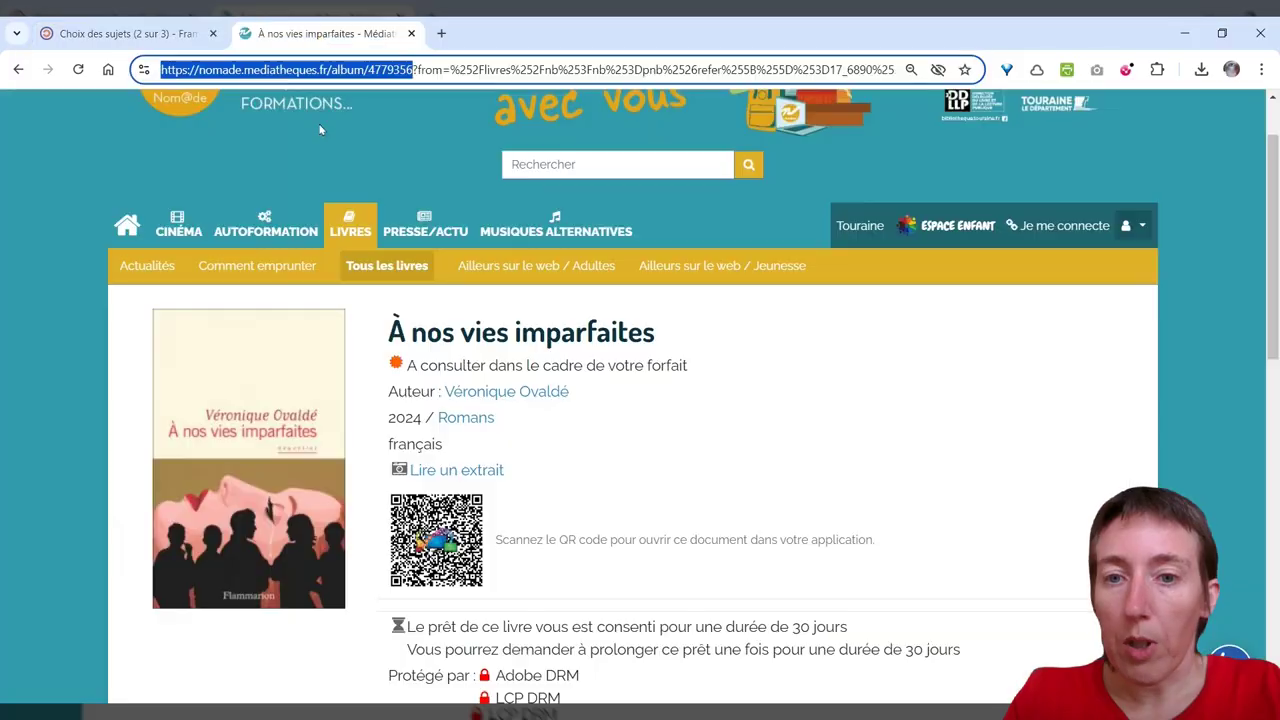
pyautogui.click(18, 69)
pyautogui.click(18, 69)
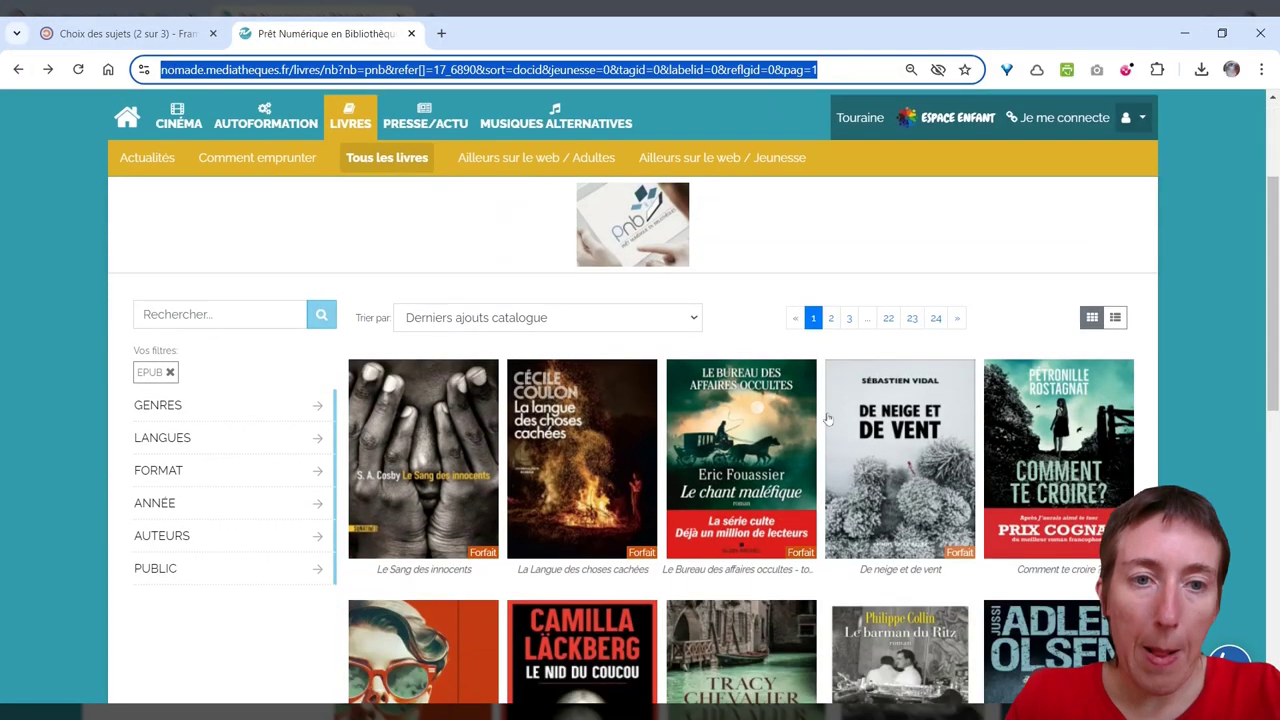
pyautogui.click(831, 311)
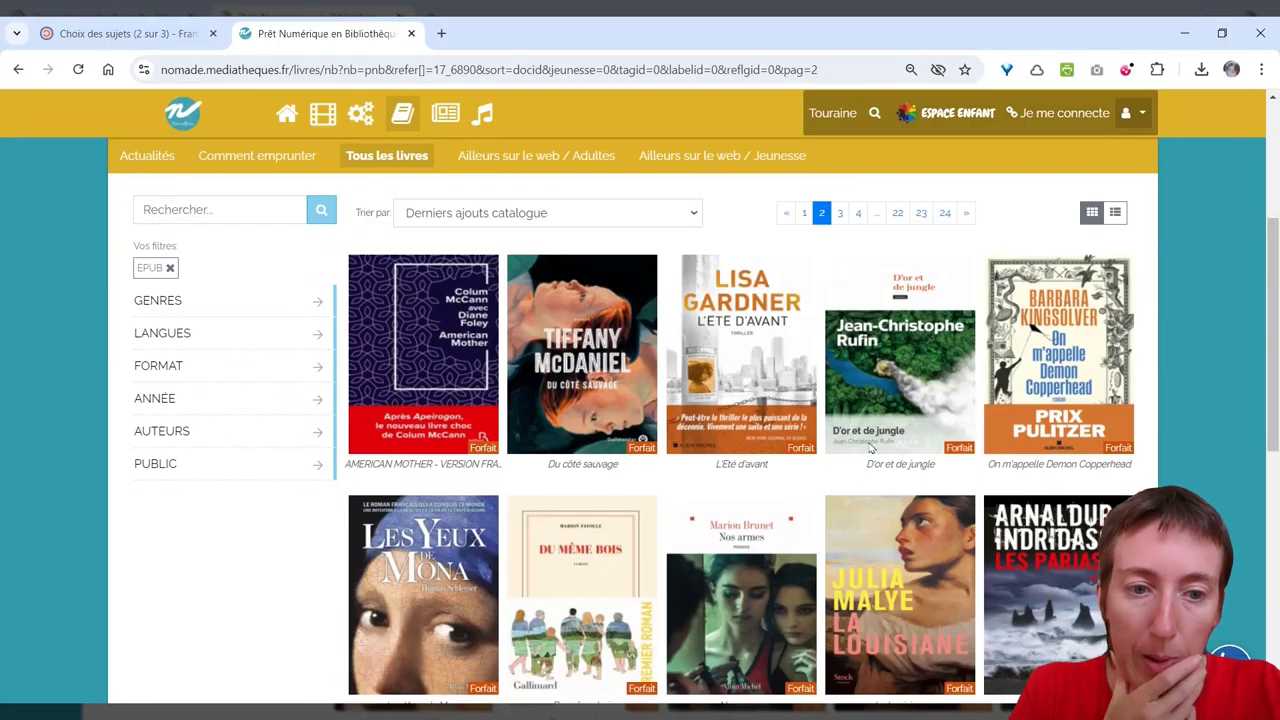
pyautogui.scroll(-3, 870, 448)
pyautogui.scroll(-2, 876, 440)
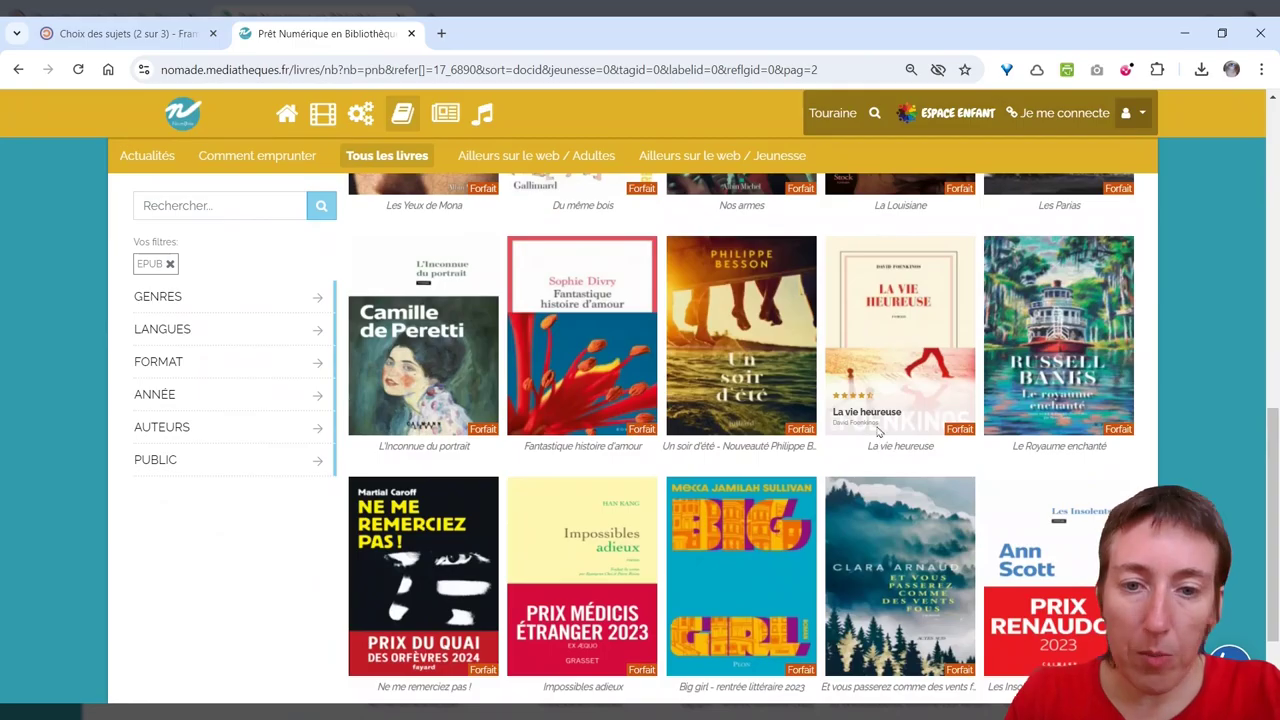
pyautogui.scroll(-2, 877, 432)
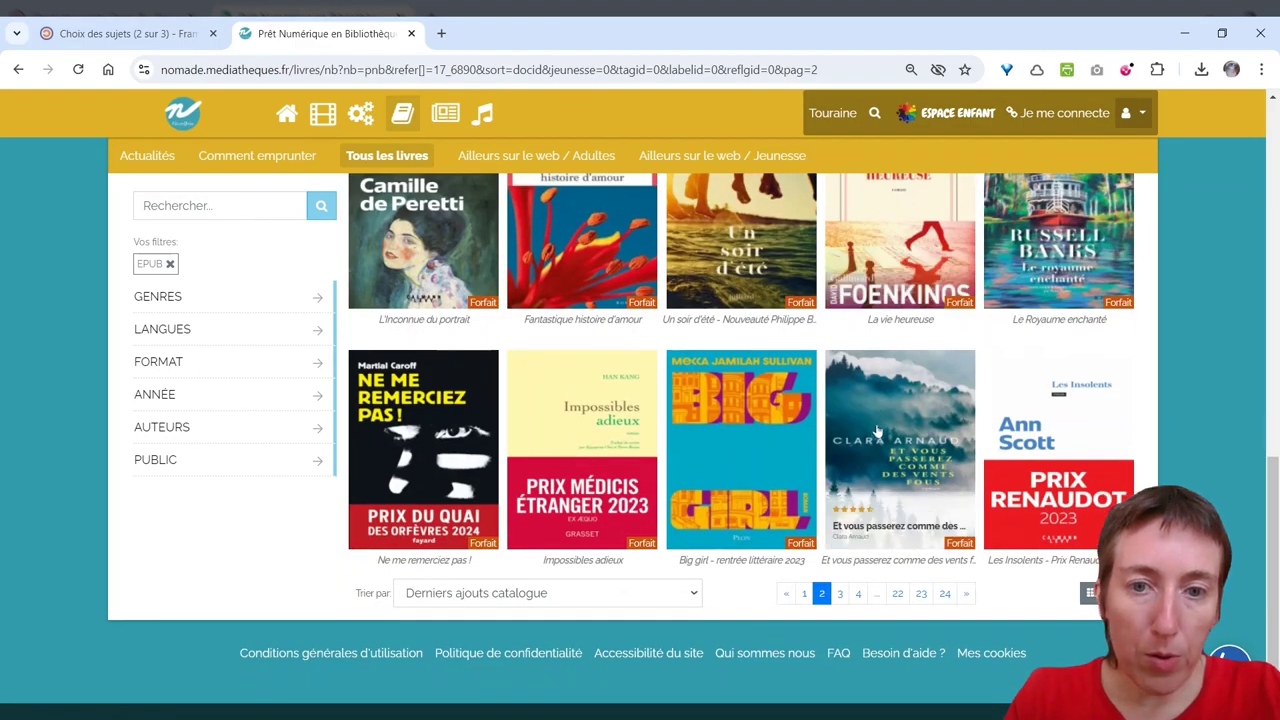
pyautogui.scroll(2, 772, 450)
pyautogui.scroll(2, 788, 445)
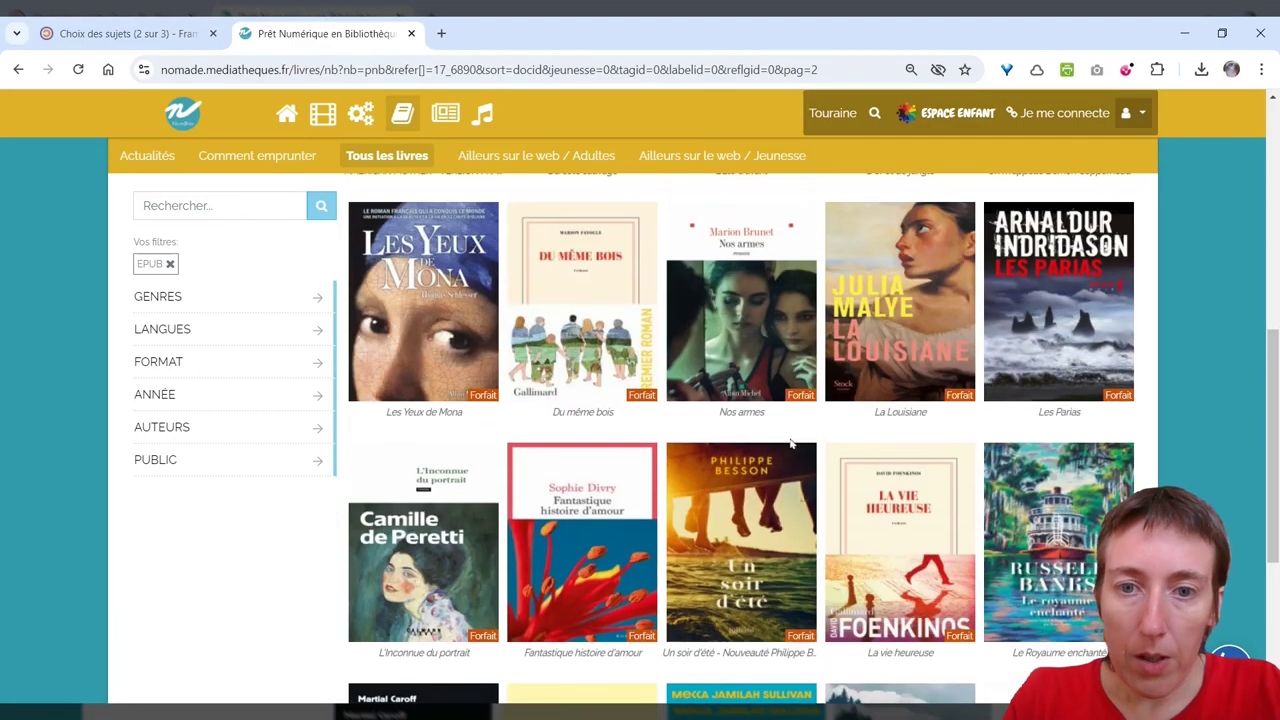
pyautogui.click(745, 297)
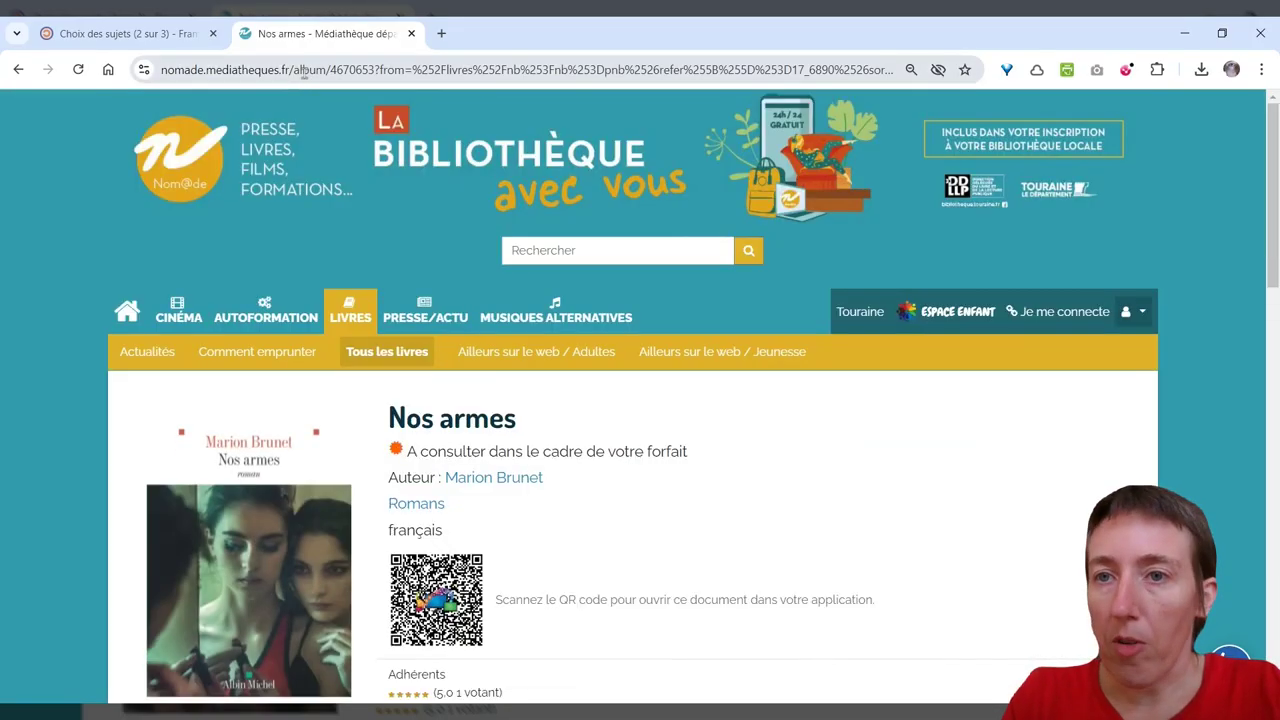
pyautogui.moveTo(375, 70); pyautogui.dragTo(132, 72)
pyautogui.hotkey('ctrl', 'c')
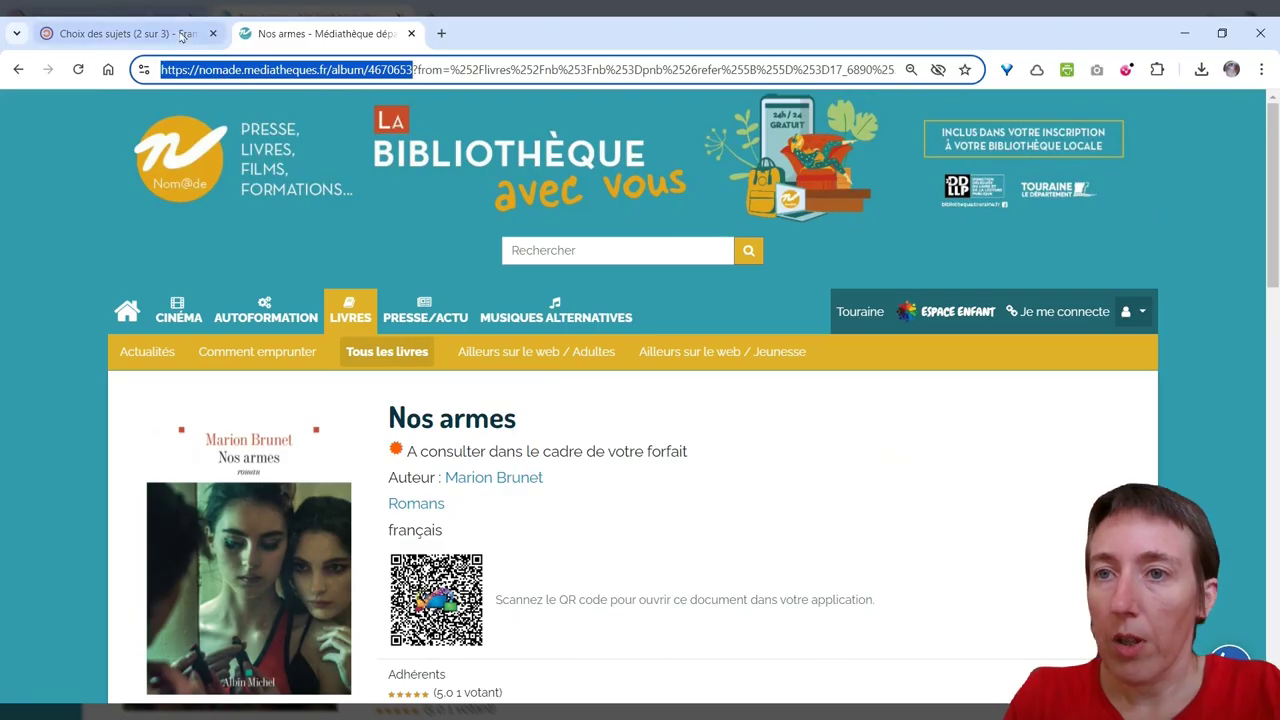
pyautogui.click(120, 33)
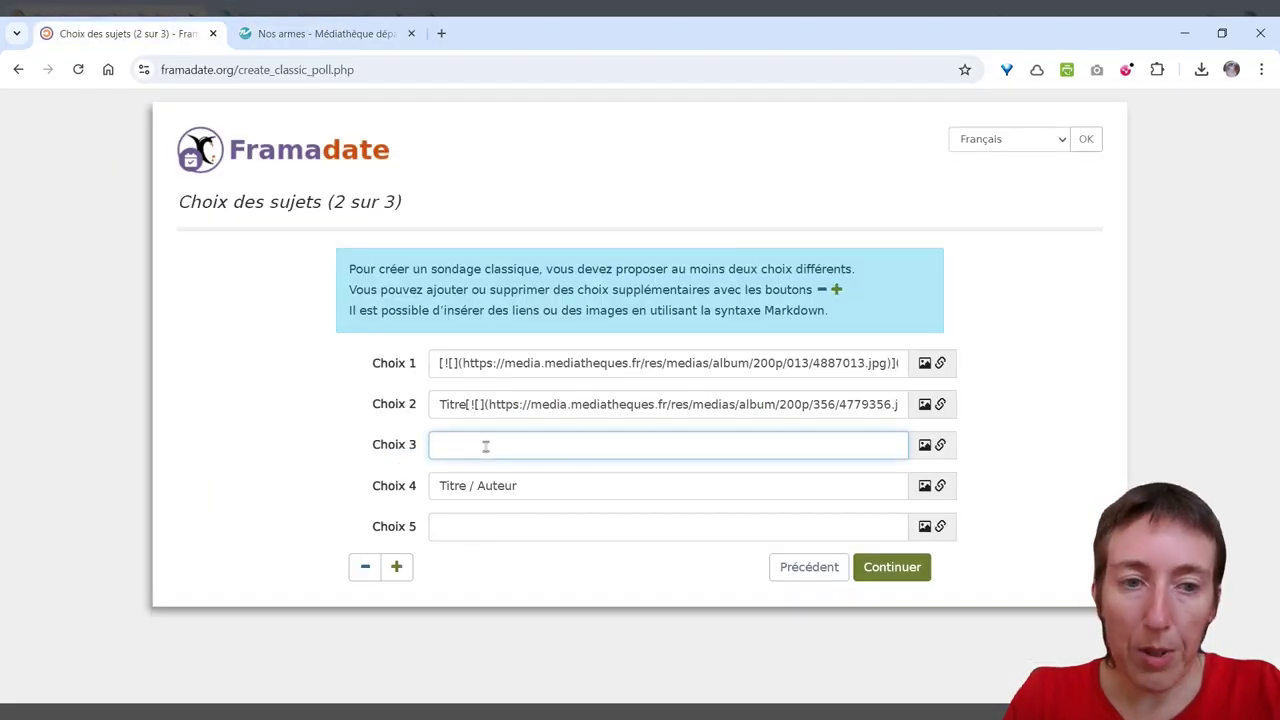
# Set Choix 3's link to the Nos armes page with alternative text 'Nos armes'
pyautogui.click(925, 447)
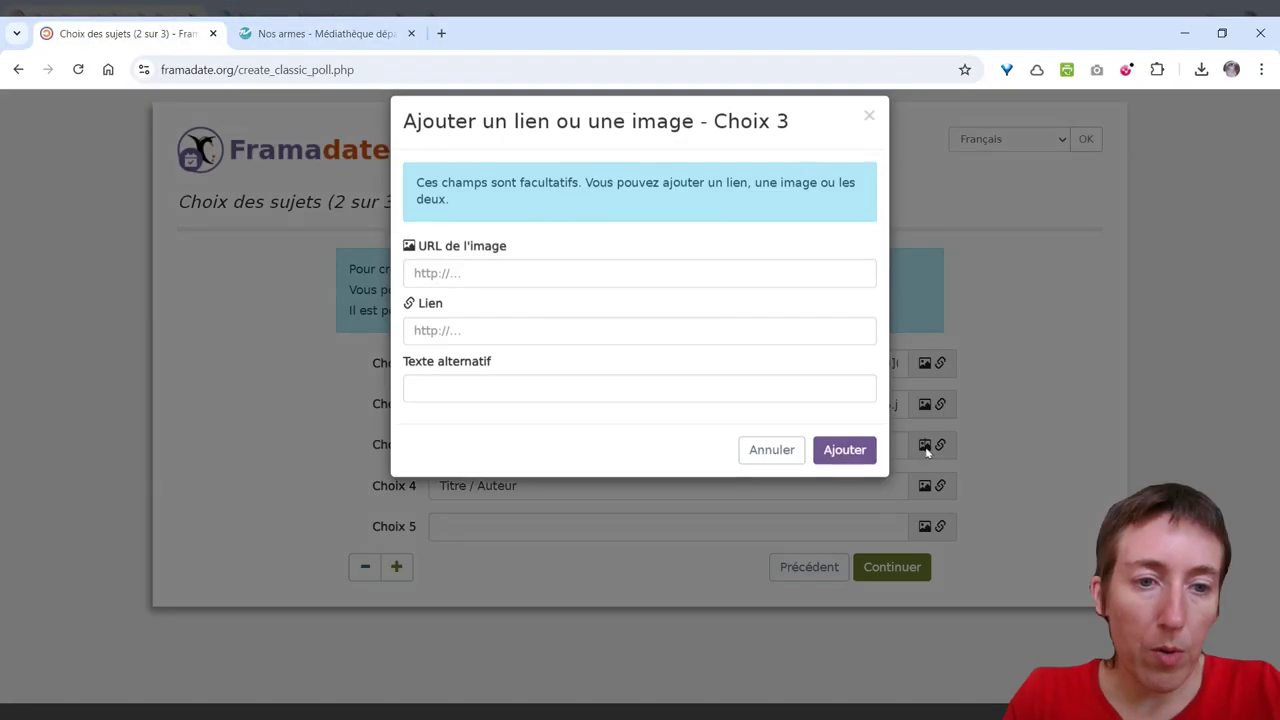
pyautogui.click(466, 350)
pyautogui.hotkey('ctrl', 'v')
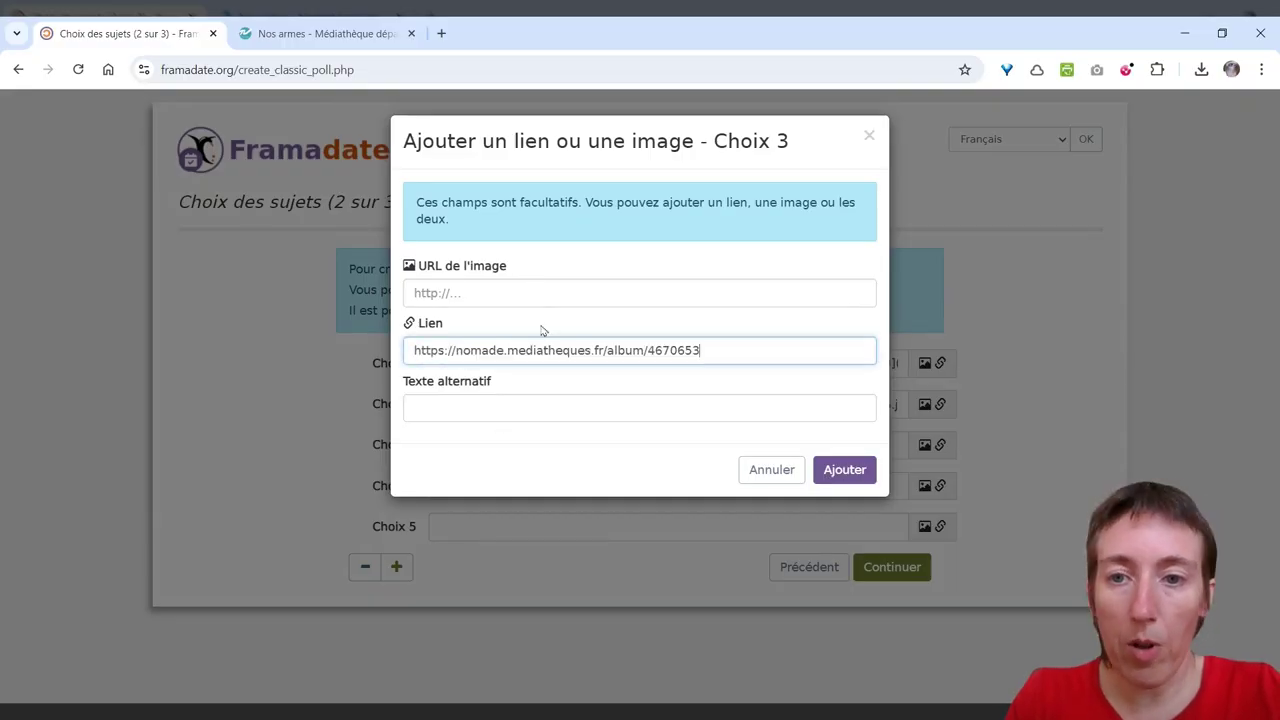
pyautogui.click(576, 410)
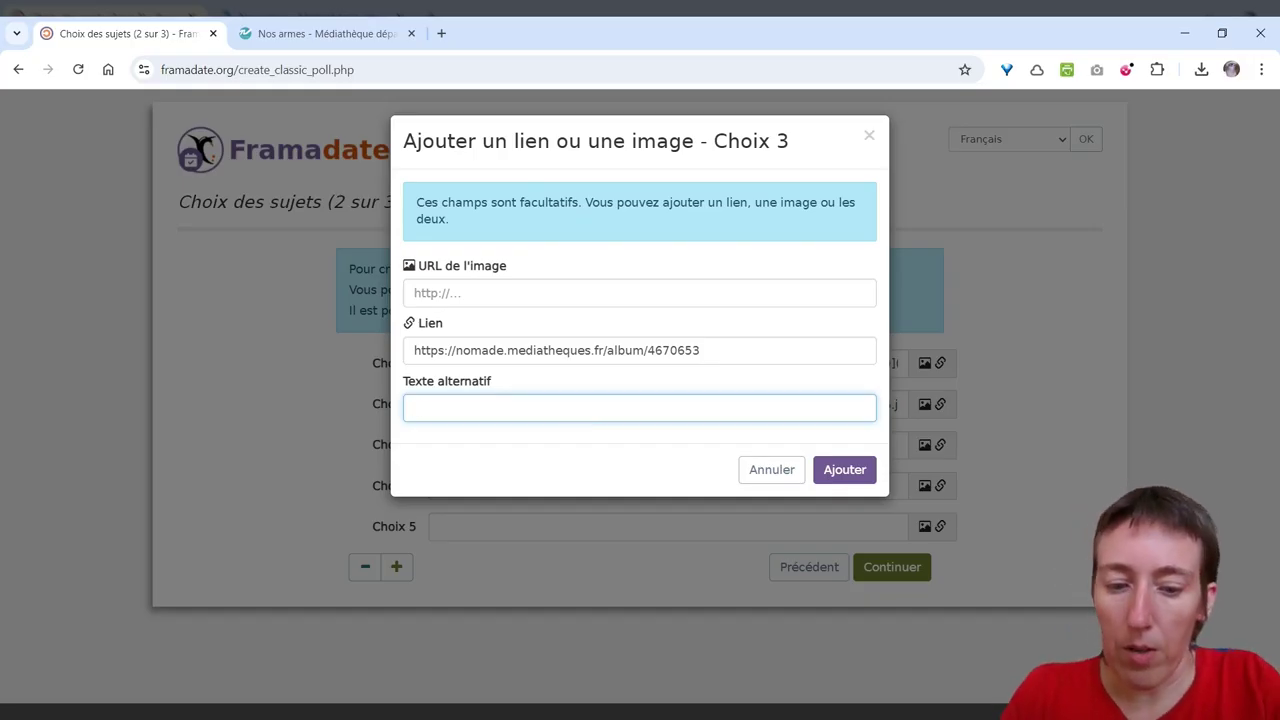
pyautogui.write('Nos armes /')
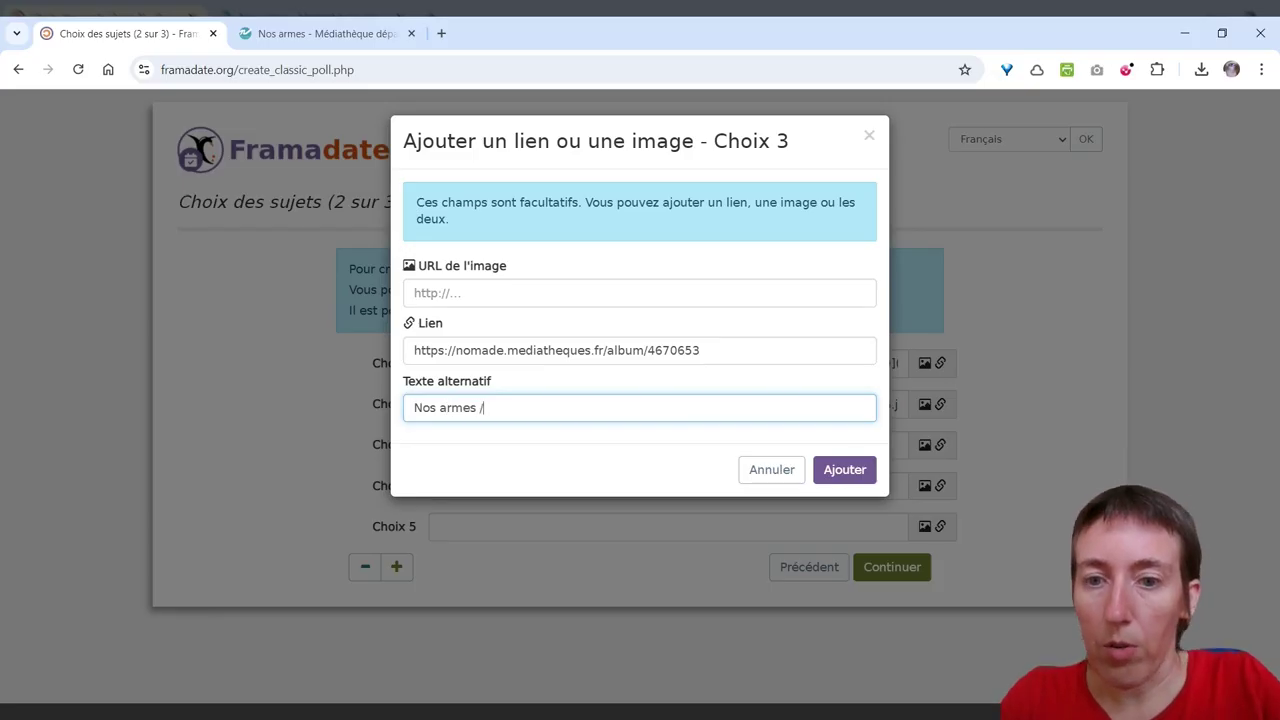
# Append '/Marion Brunet' to the alternative text and add the link to Choix 3
pyautogui.click(310, 33)
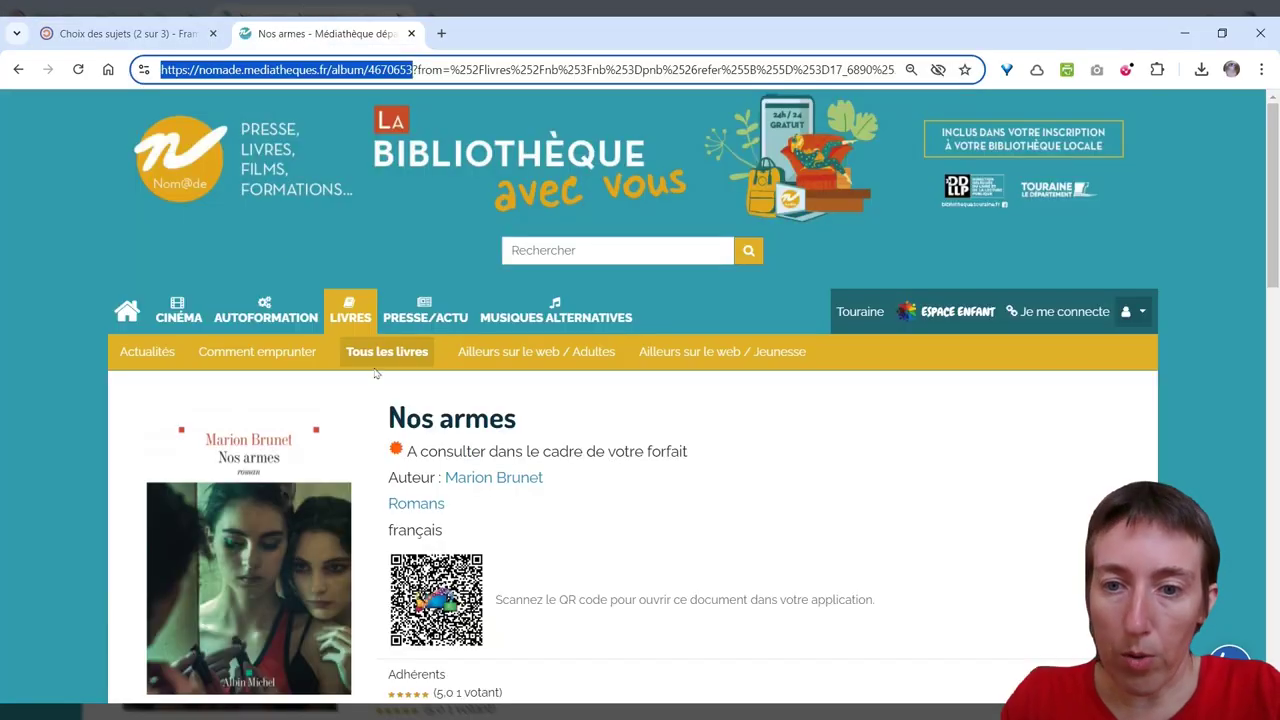
pyautogui.moveTo(563, 478); pyautogui.dragTo(449, 479)
pyautogui.hotkey('ctrl', 'c')
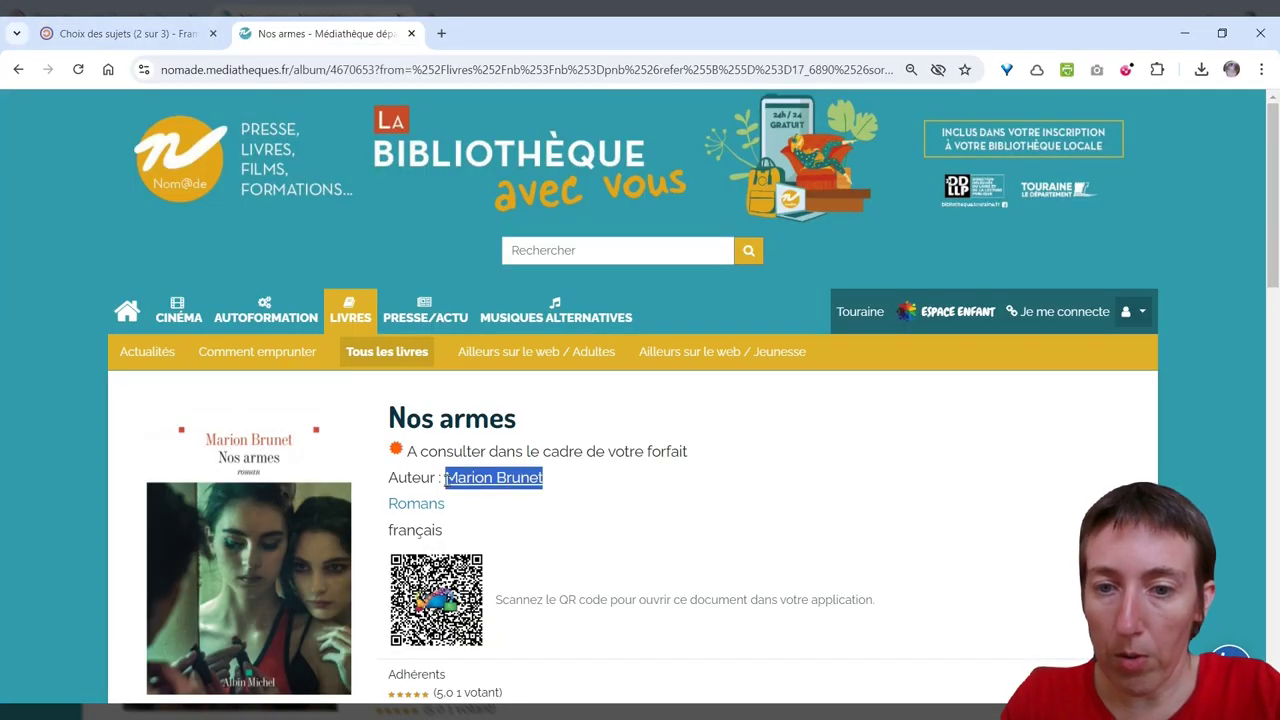
pyautogui.click(125, 33)
pyautogui.write('/')
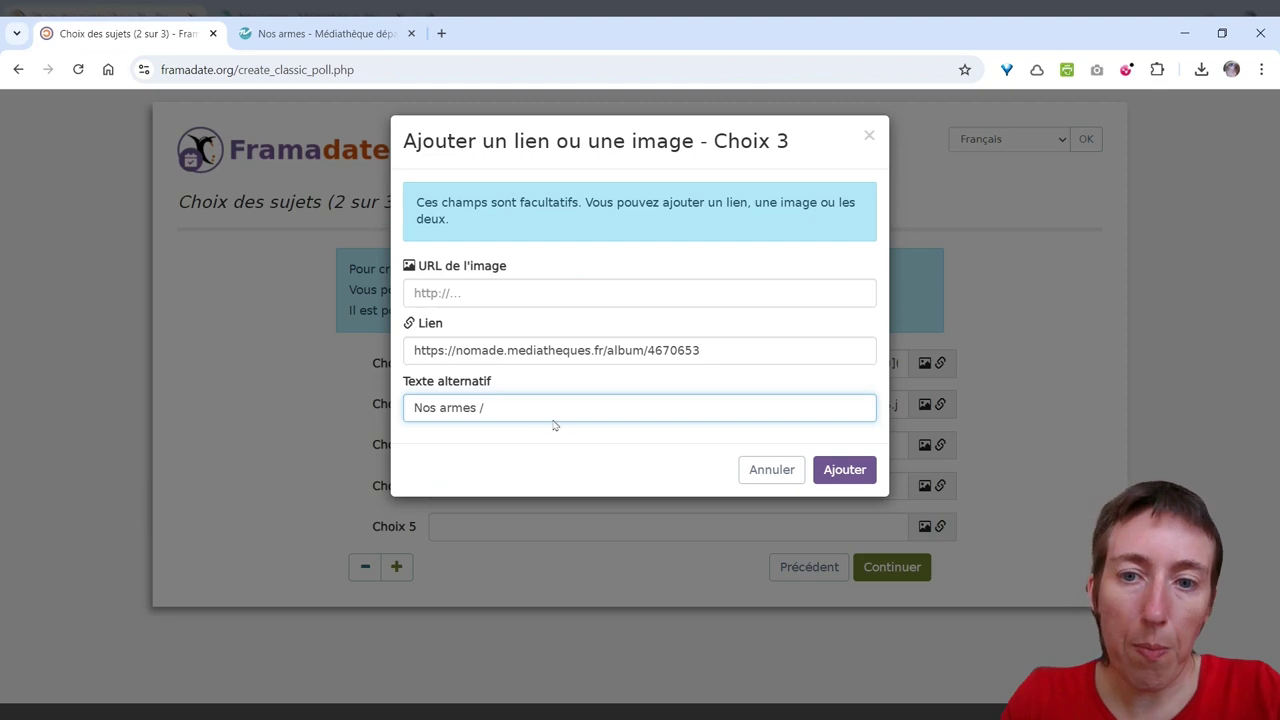
pyautogui.hotkey('ctrl', 'v')
pyautogui.click(853, 479)
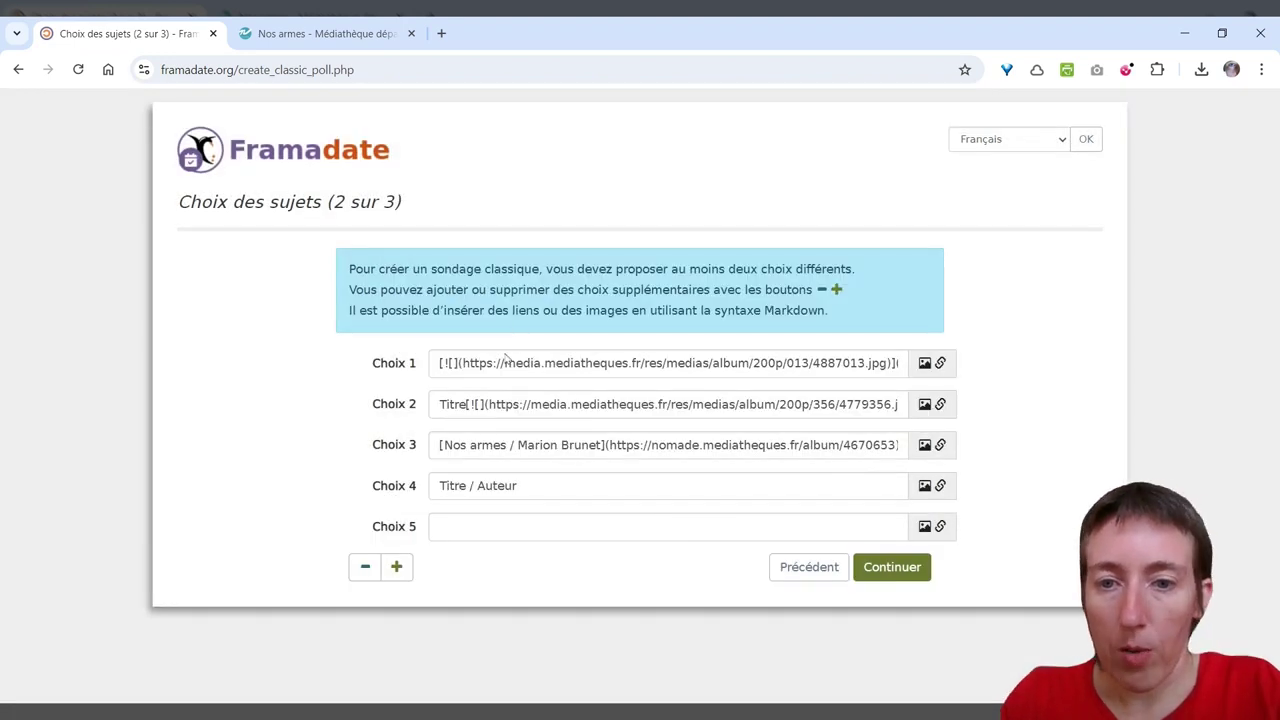
pyautogui.tripleClick(540, 491)
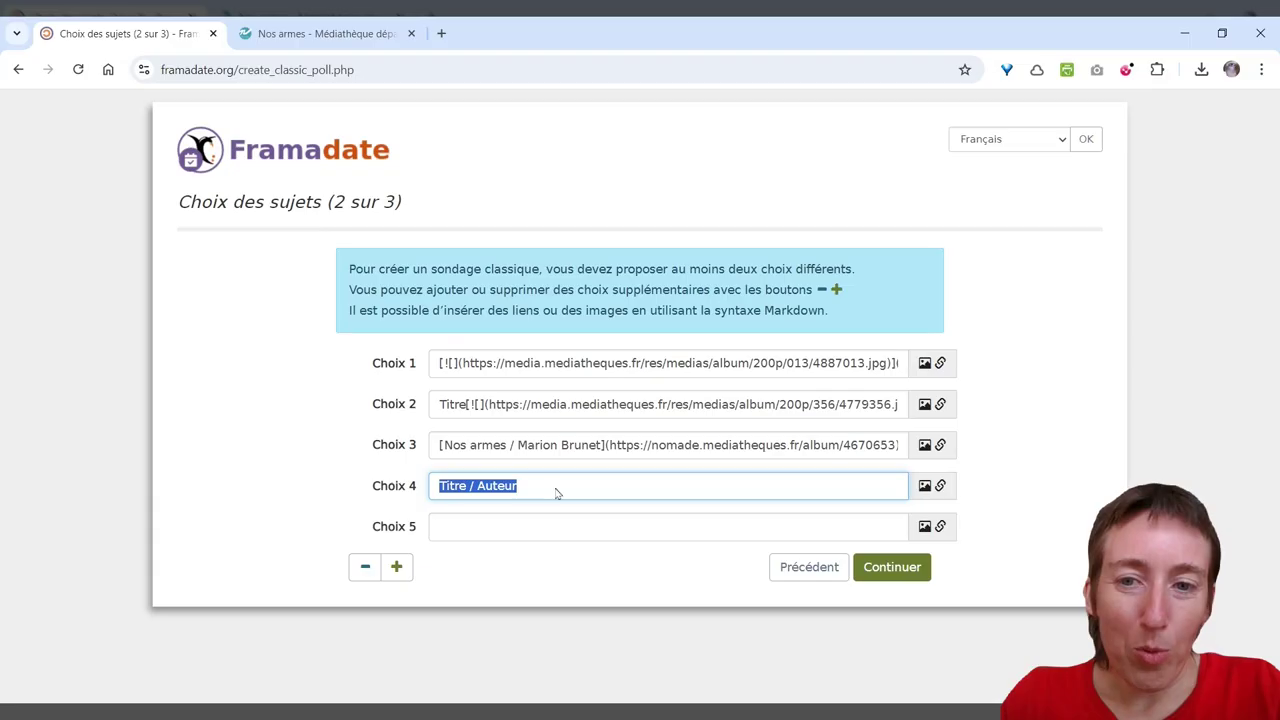
pyautogui.click(557, 491)
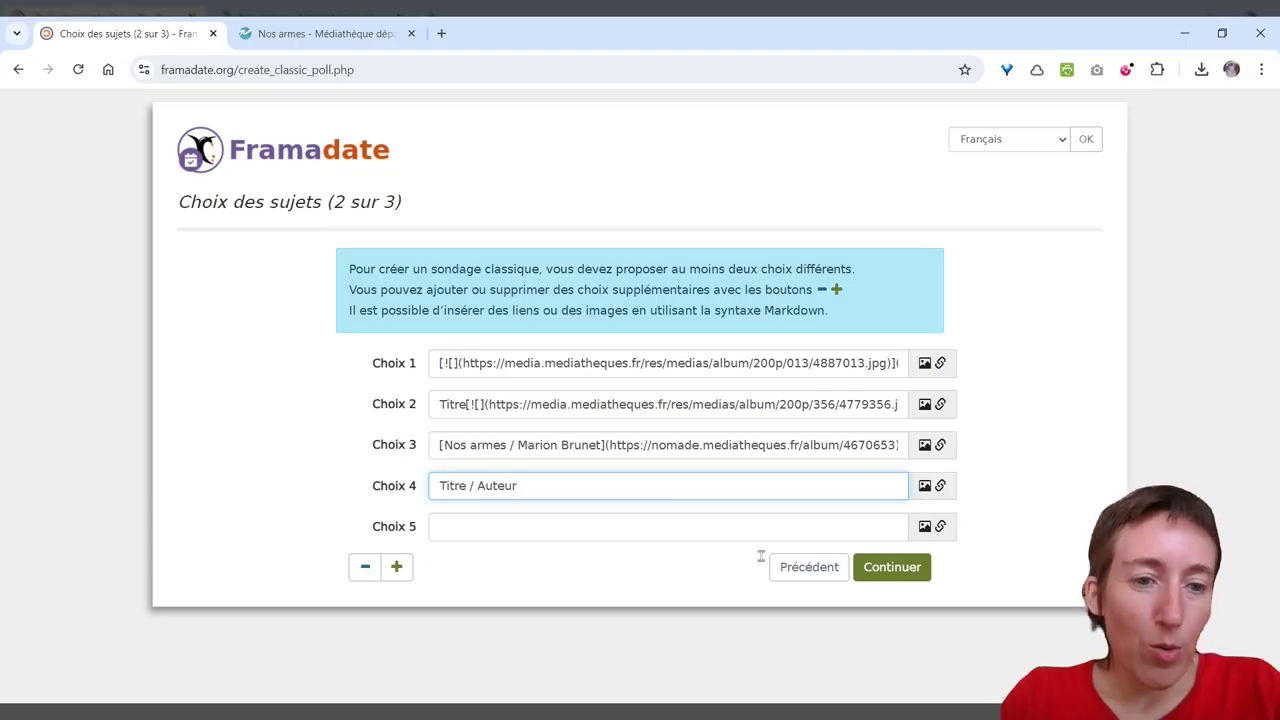
# Review the choices and 180-day archiving notice, keep 10/02/2025, and create the poll
pyautogui.click(892, 567)
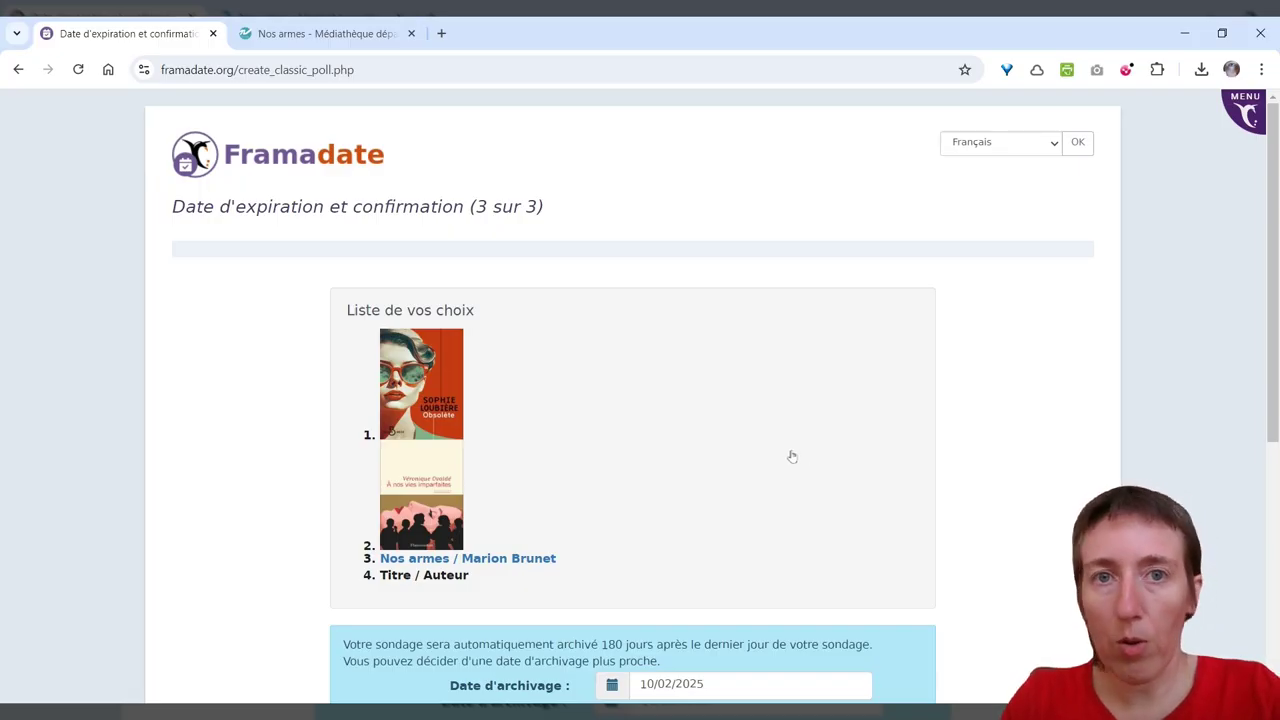
pyautogui.scroll(-1, 785, 440)
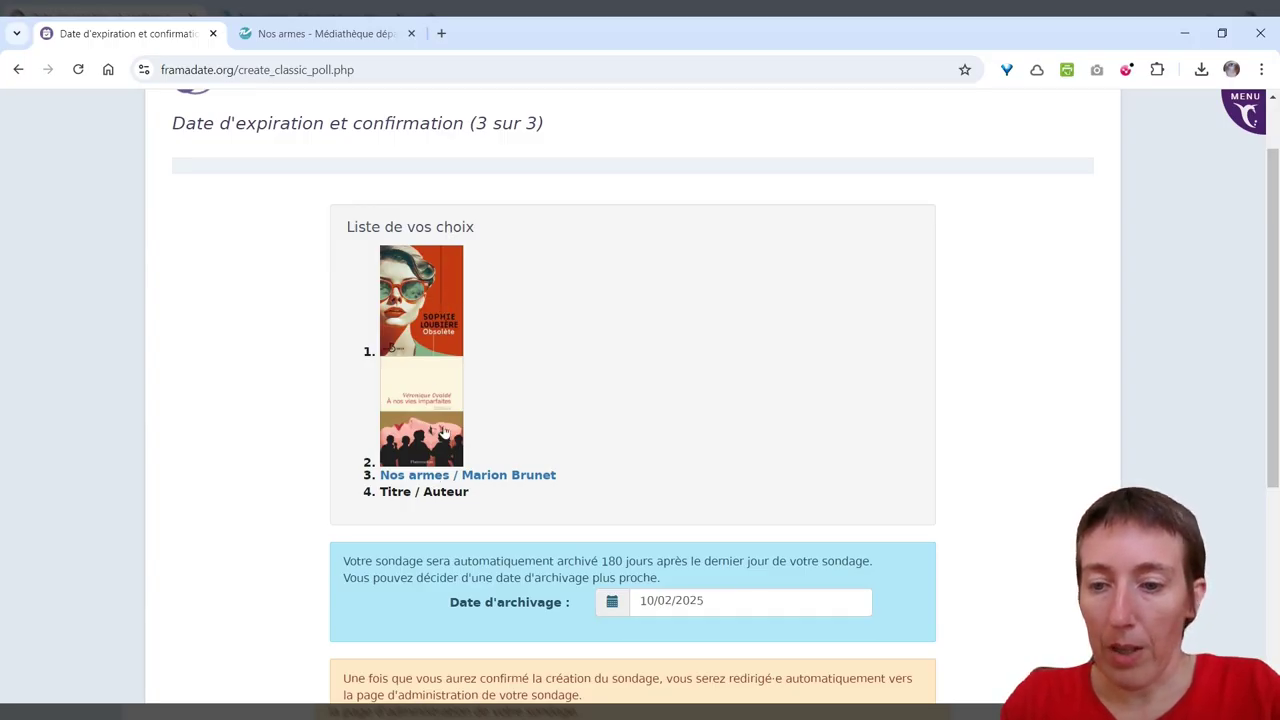
pyautogui.click(405, 477)
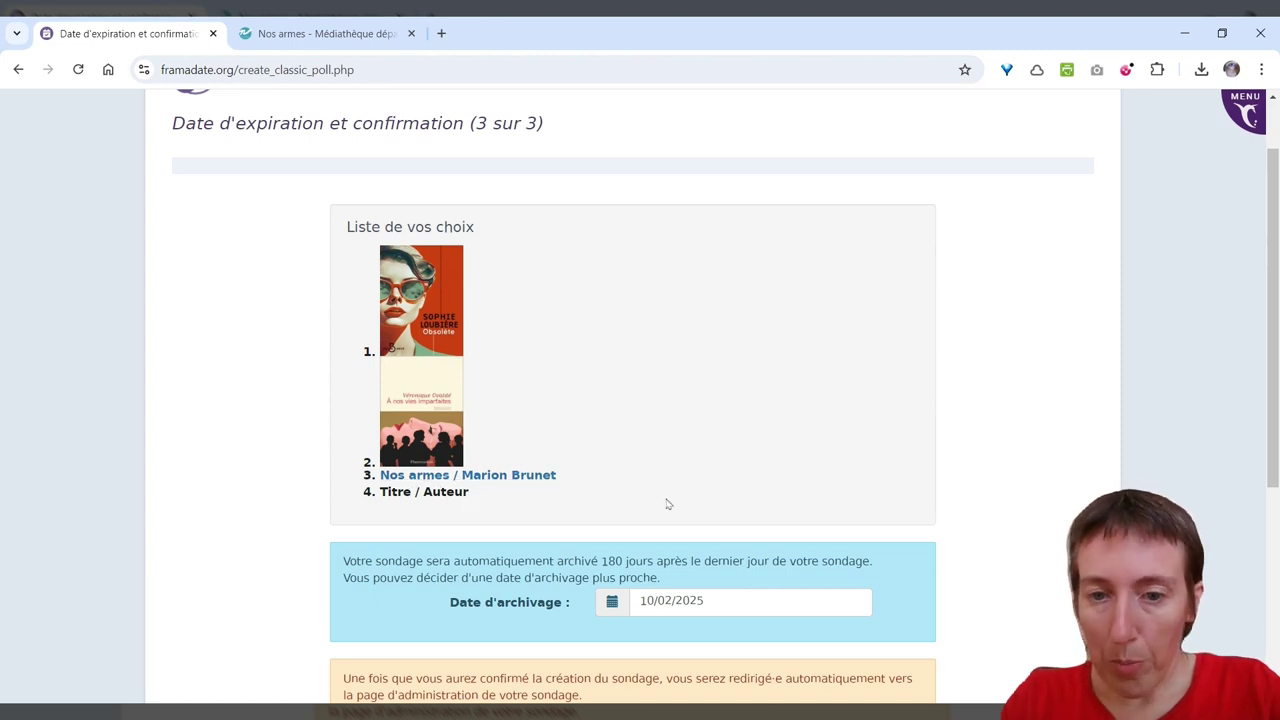
pyautogui.scroll(-1, 724, 445)
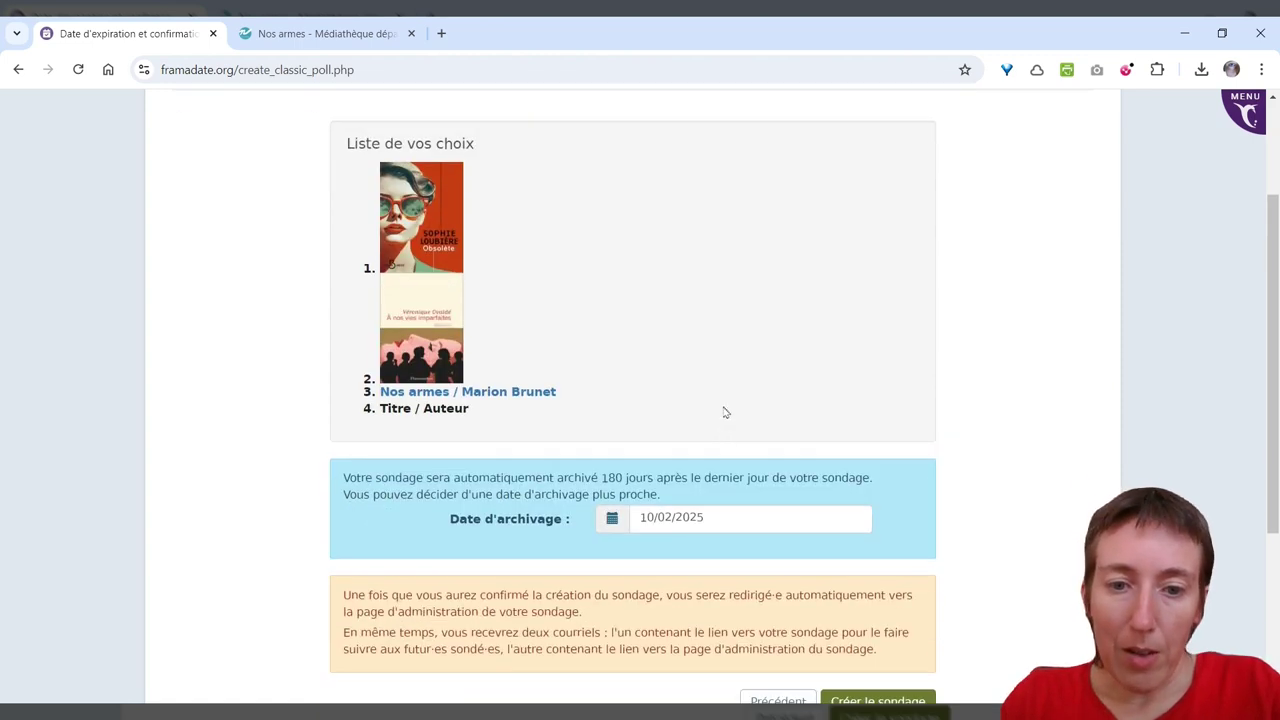
pyautogui.scroll(-2, 720, 409)
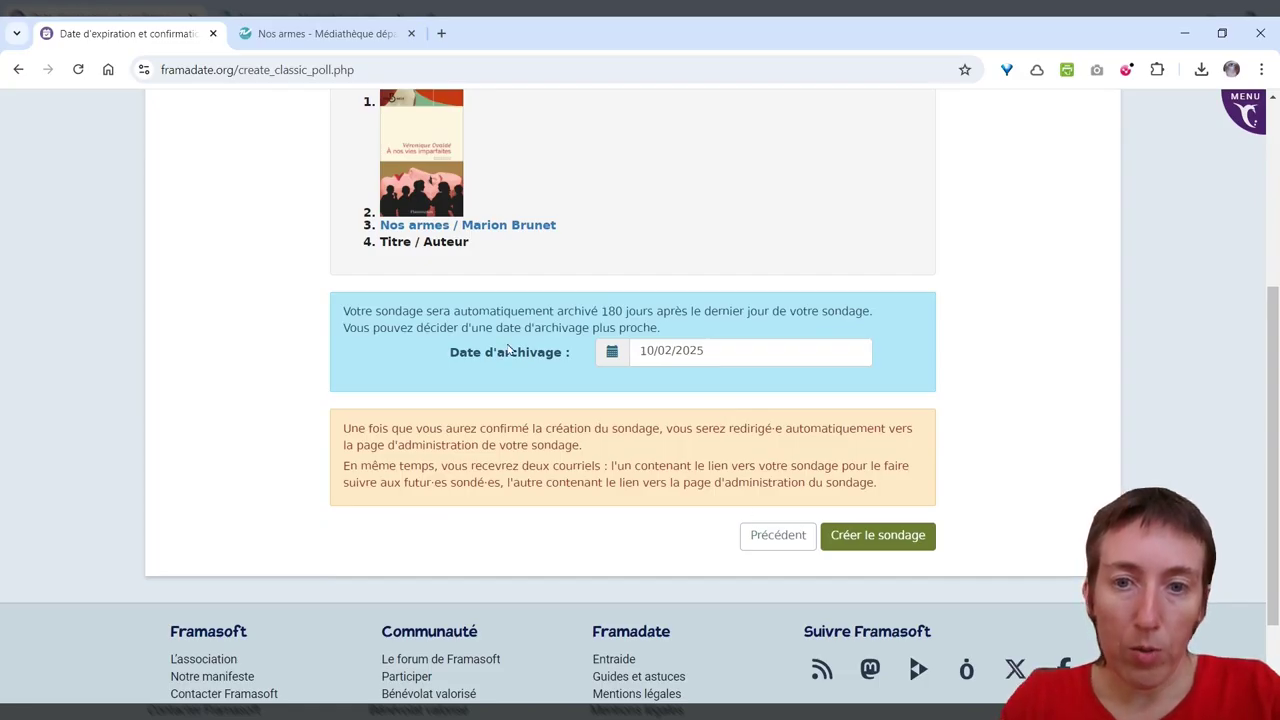
pyautogui.moveTo(480, 311); pyautogui.dragTo(669, 333)
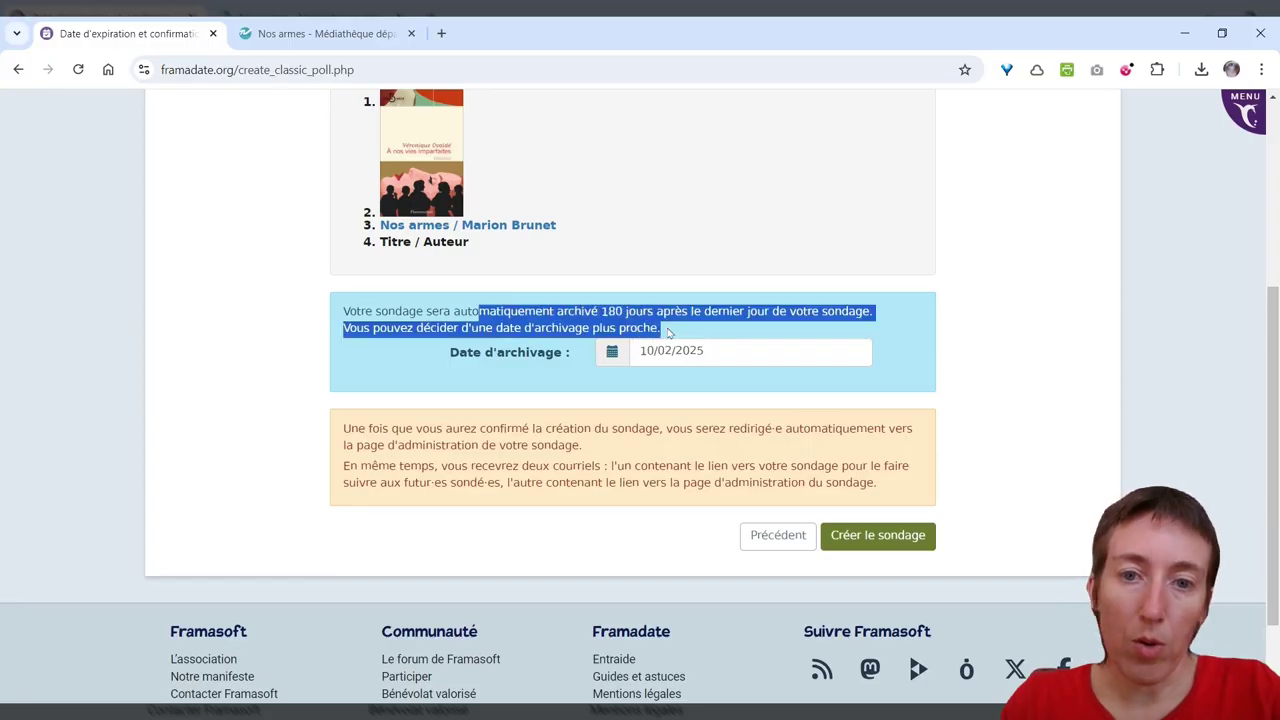
pyautogui.click(548, 315)
pyautogui.moveTo(593, 311); pyautogui.dragTo(678, 312)
pyautogui.click(688, 330)
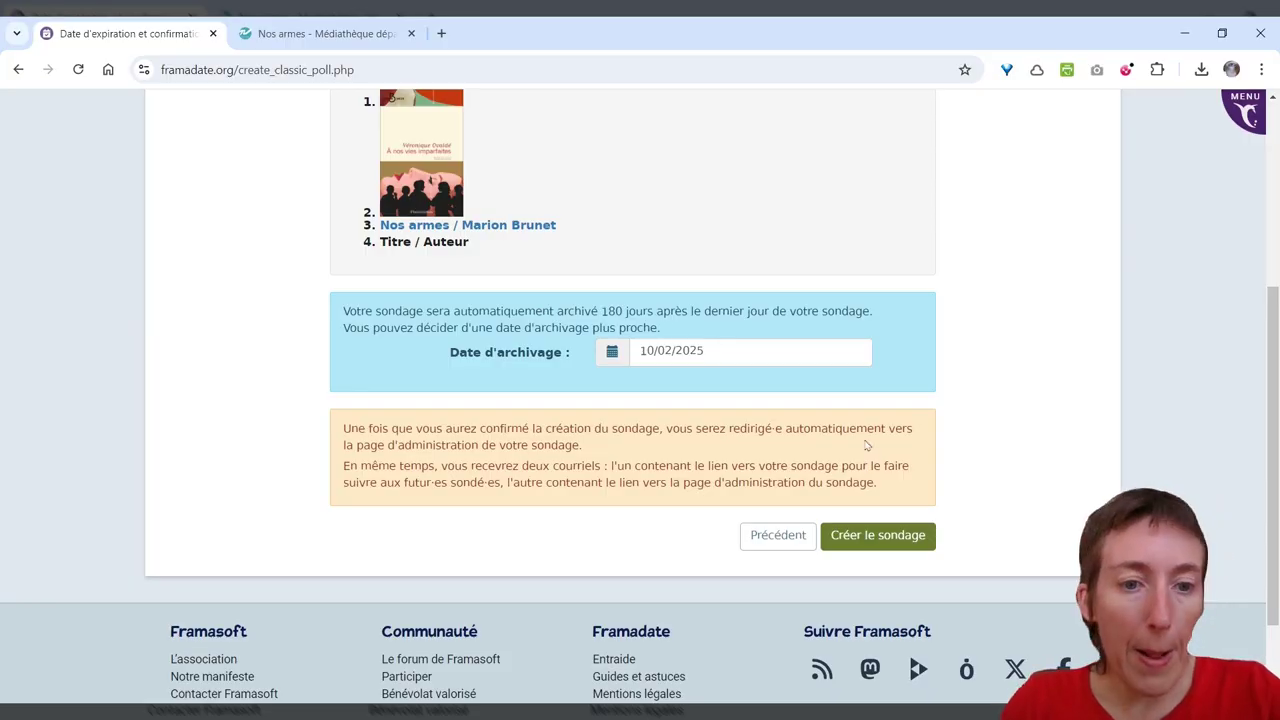
pyautogui.click(877, 538)
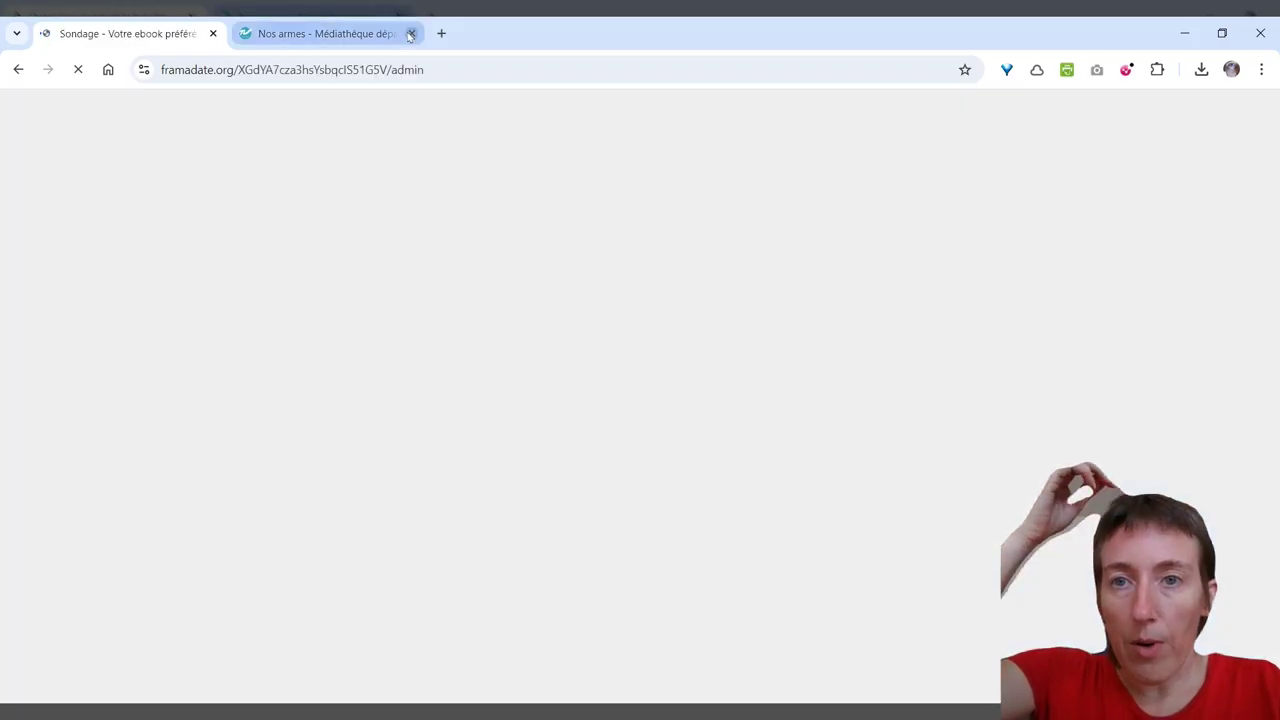
# Close the Nos armes tab and copy the poll's public link
pyautogui.click(410, 34)
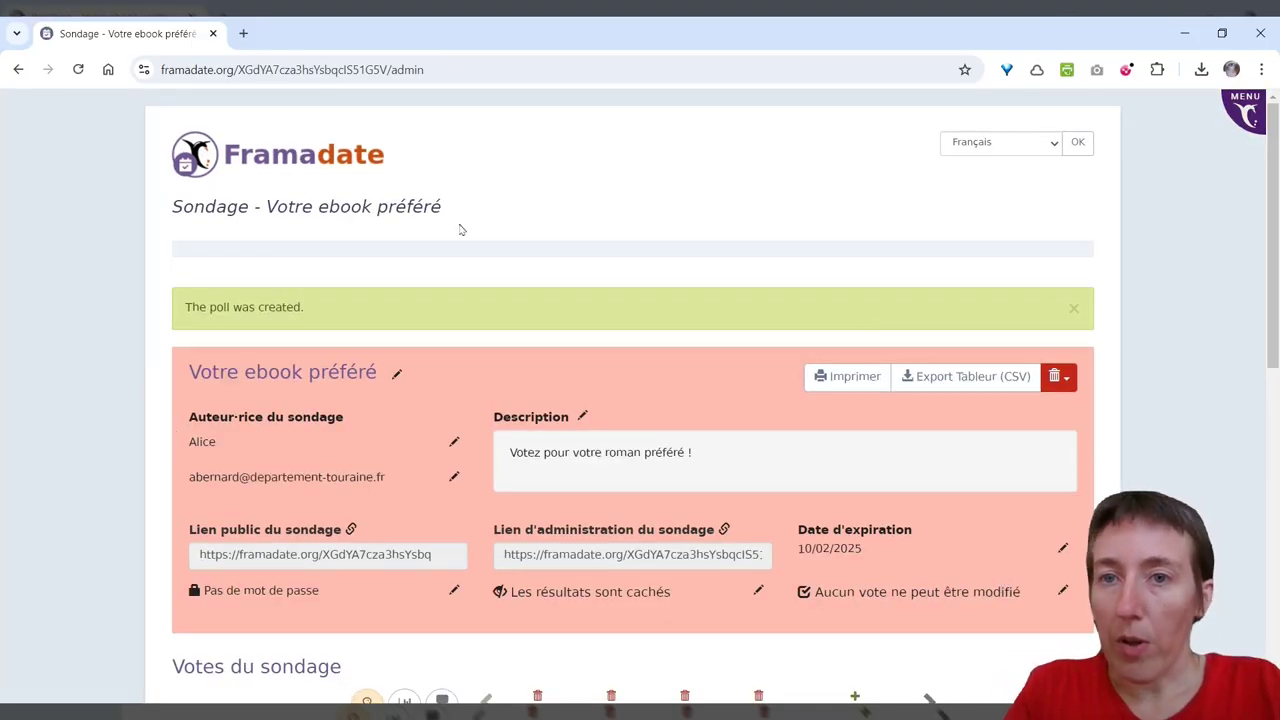
pyautogui.scroll(-2, 549, 234)
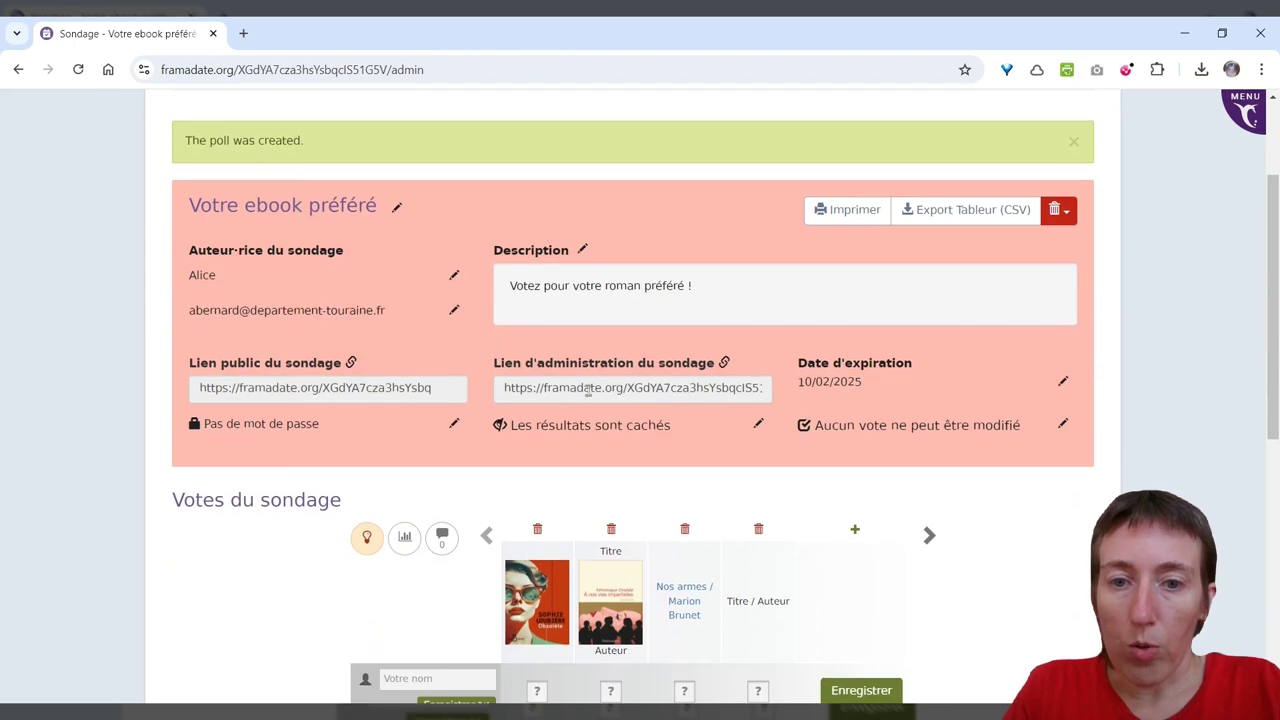
pyautogui.click(588, 390)
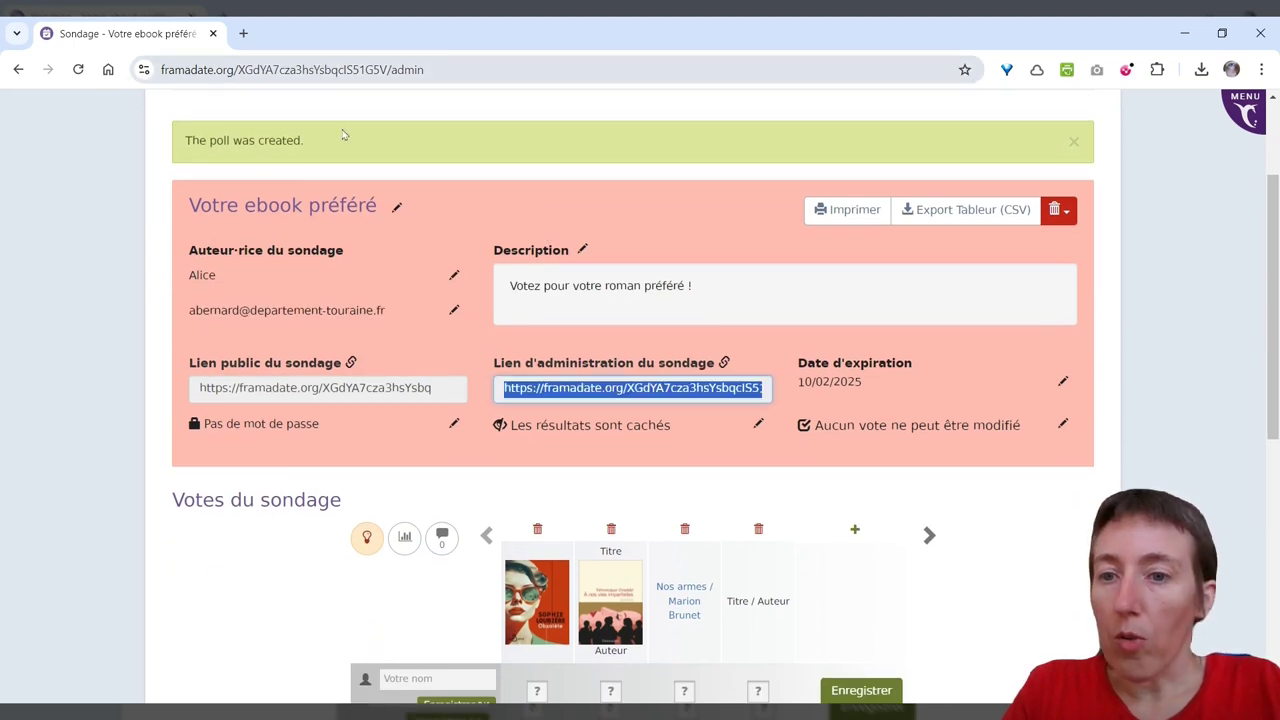
pyautogui.click(349, 388)
pyautogui.hotkey('ctrl', 'c')
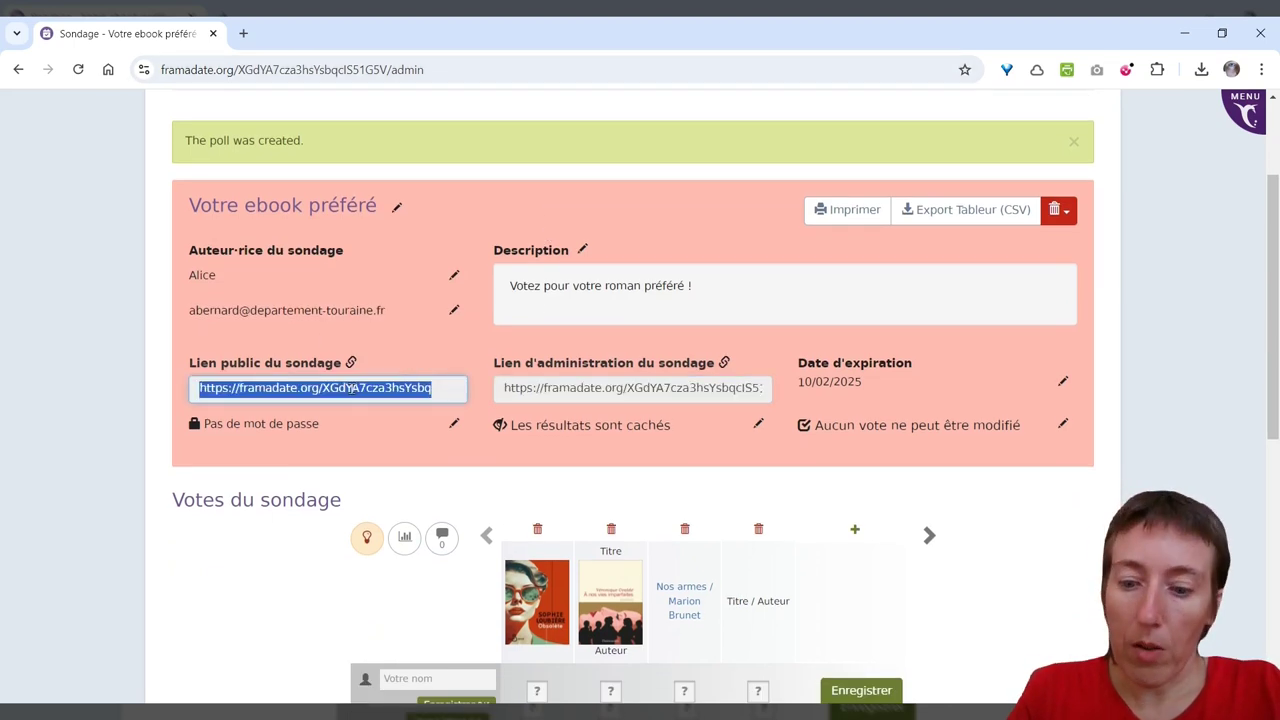
# Load the public poll link in a new tab, then go back to the admin page
pyautogui.click(244, 34)
pyautogui.hotkey('ctrl', 'v')
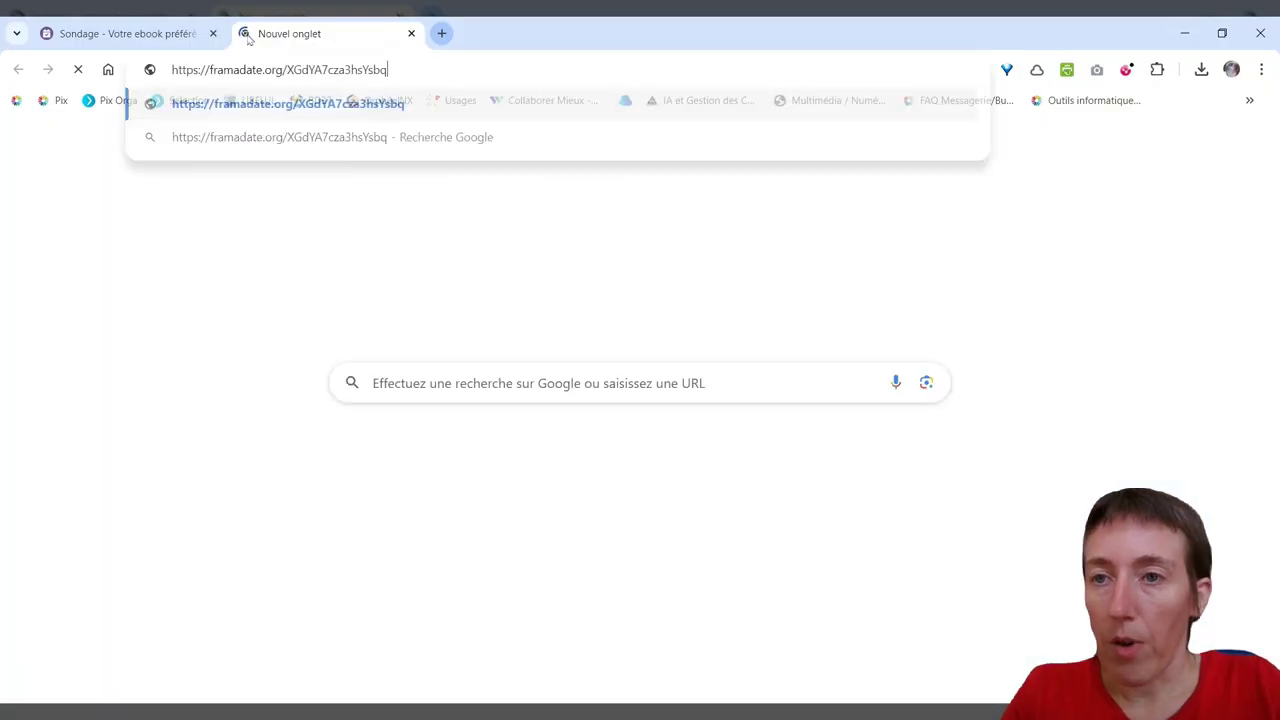
pyautogui.press('Return')
pyautogui.click(145, 34)
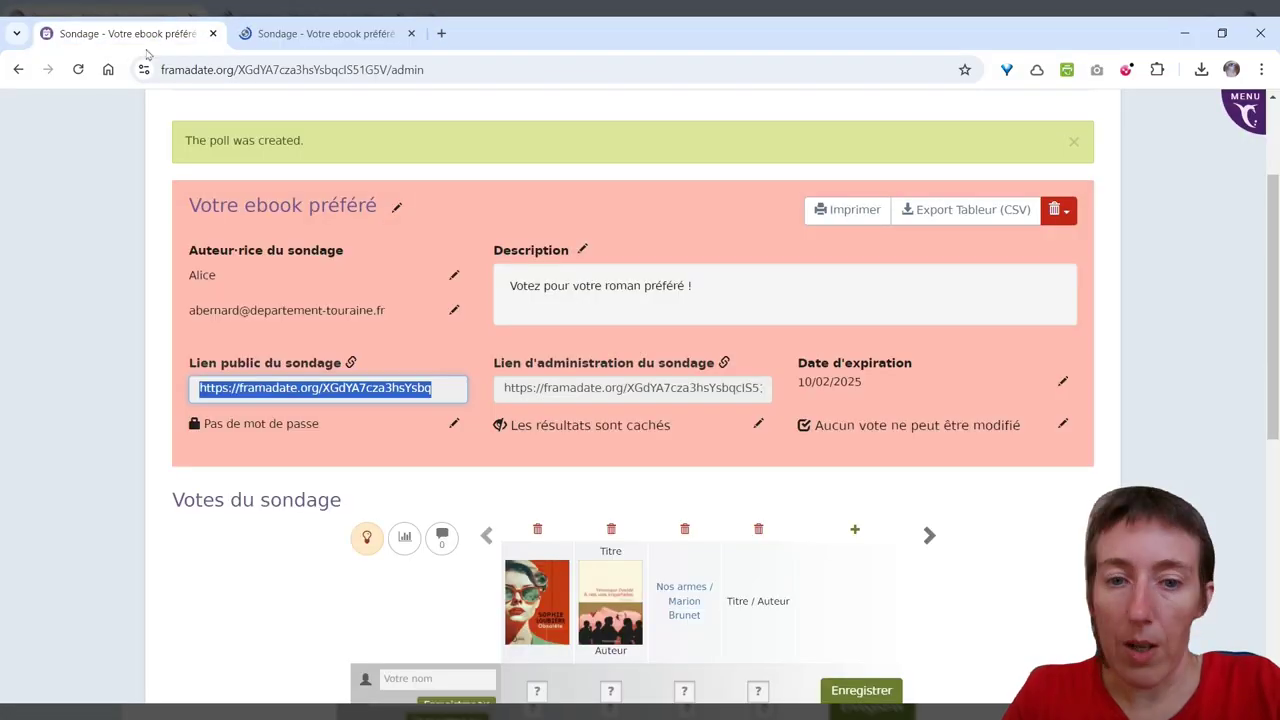
pyautogui.scroll(-1, 1025, 315)
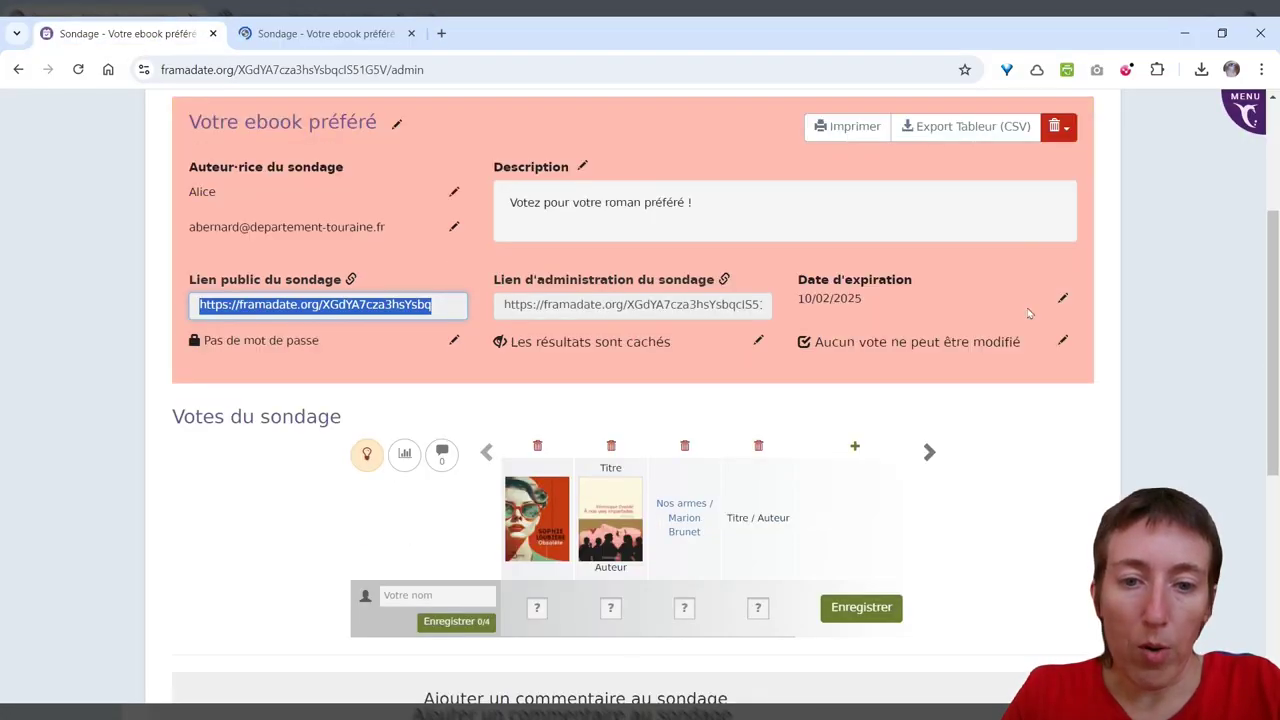
pyautogui.scroll(-1, 1028, 313)
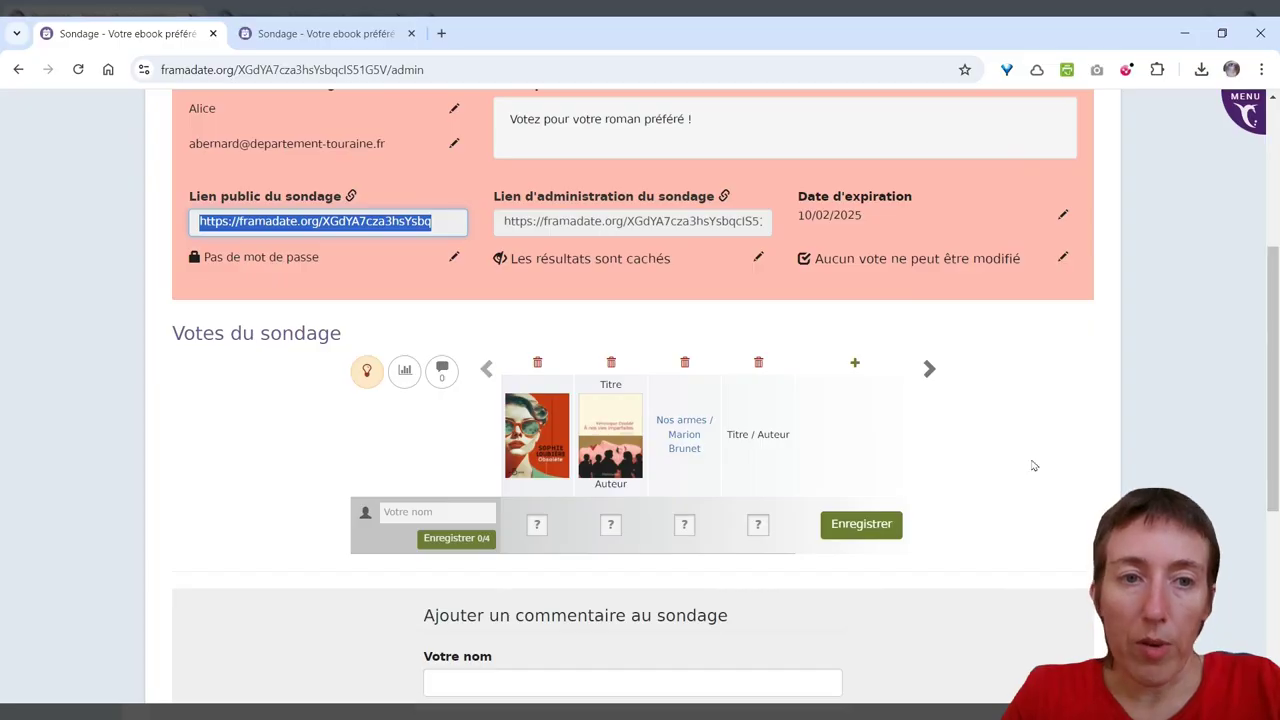
pyautogui.scroll(2, 1060, 462)
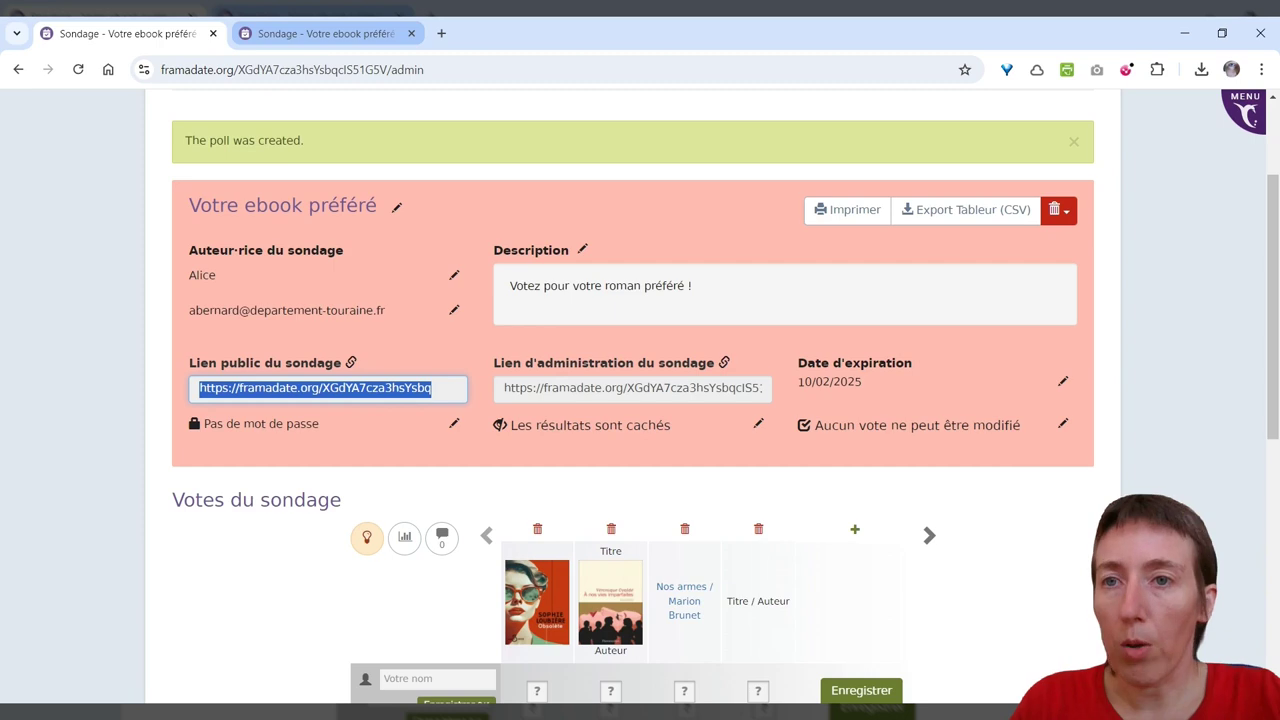
# On the public 'Votre ebook préféré' page, enter the voter's name in the vote table's name field
pyautogui.click(320, 37)
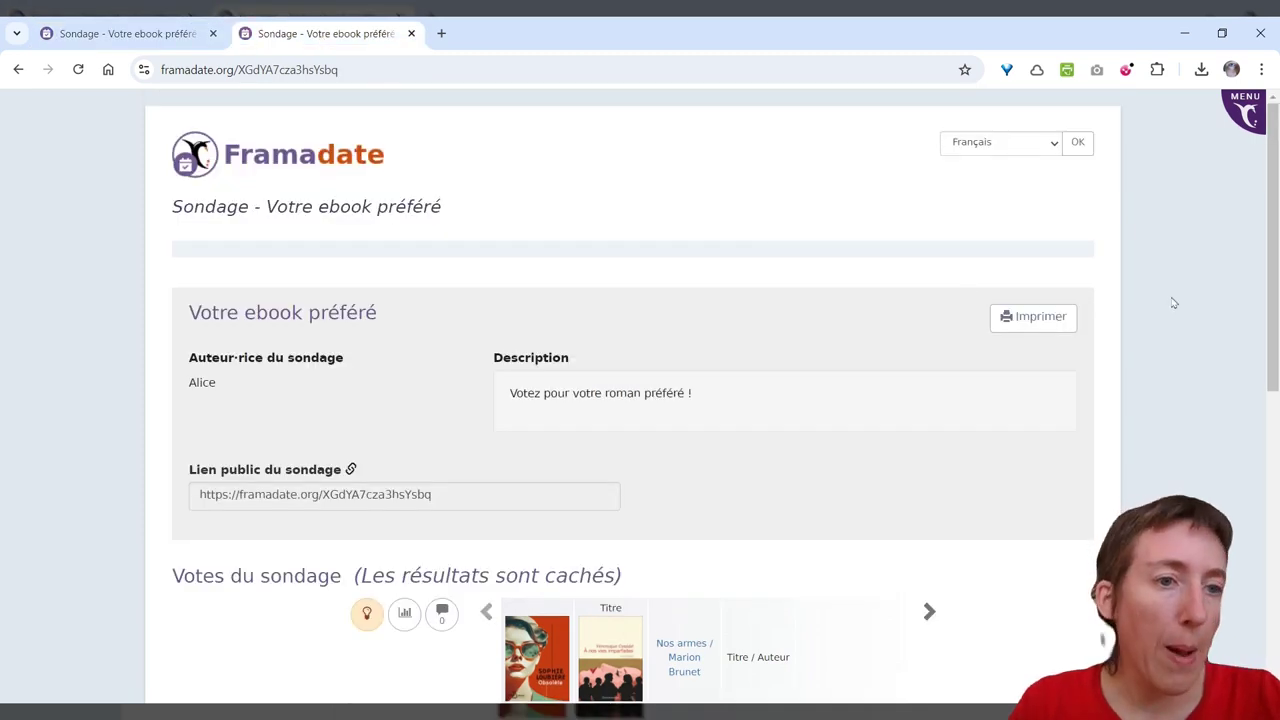
pyautogui.scroll(-2, 1196, 285)
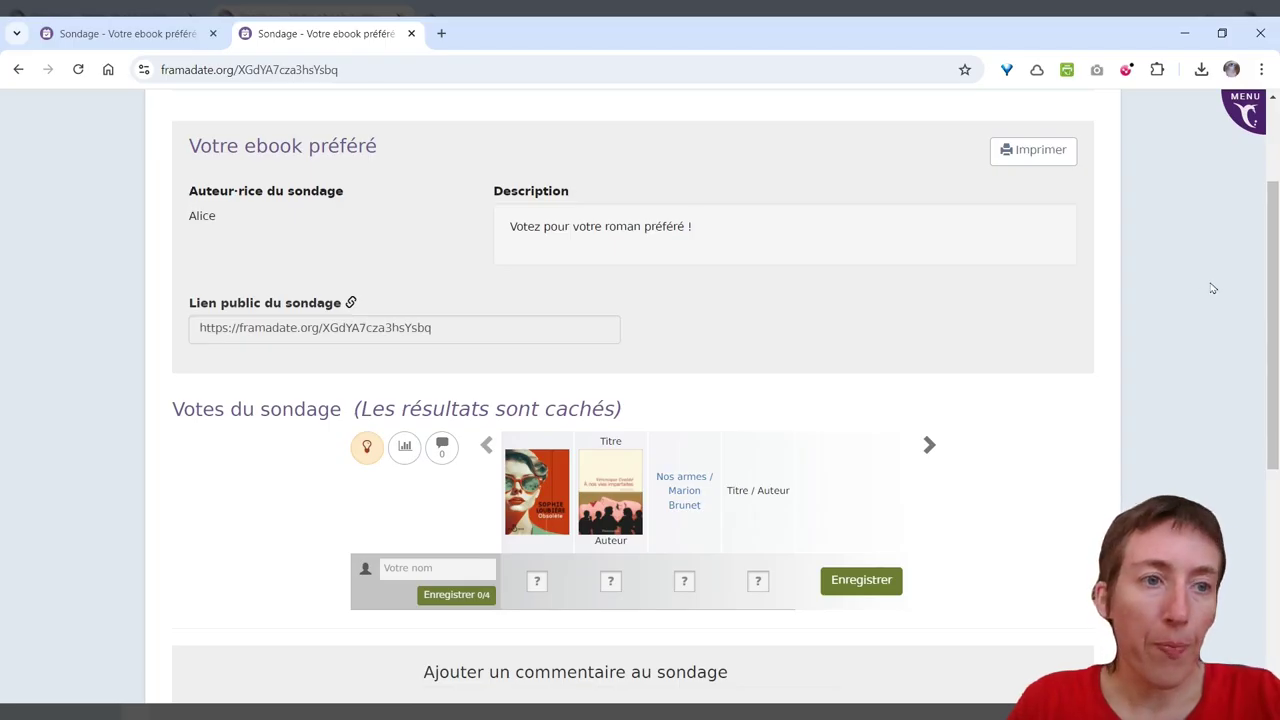
pyautogui.scroll(-1, 1210, 285)
pyautogui.scroll(1, 1210, 285)
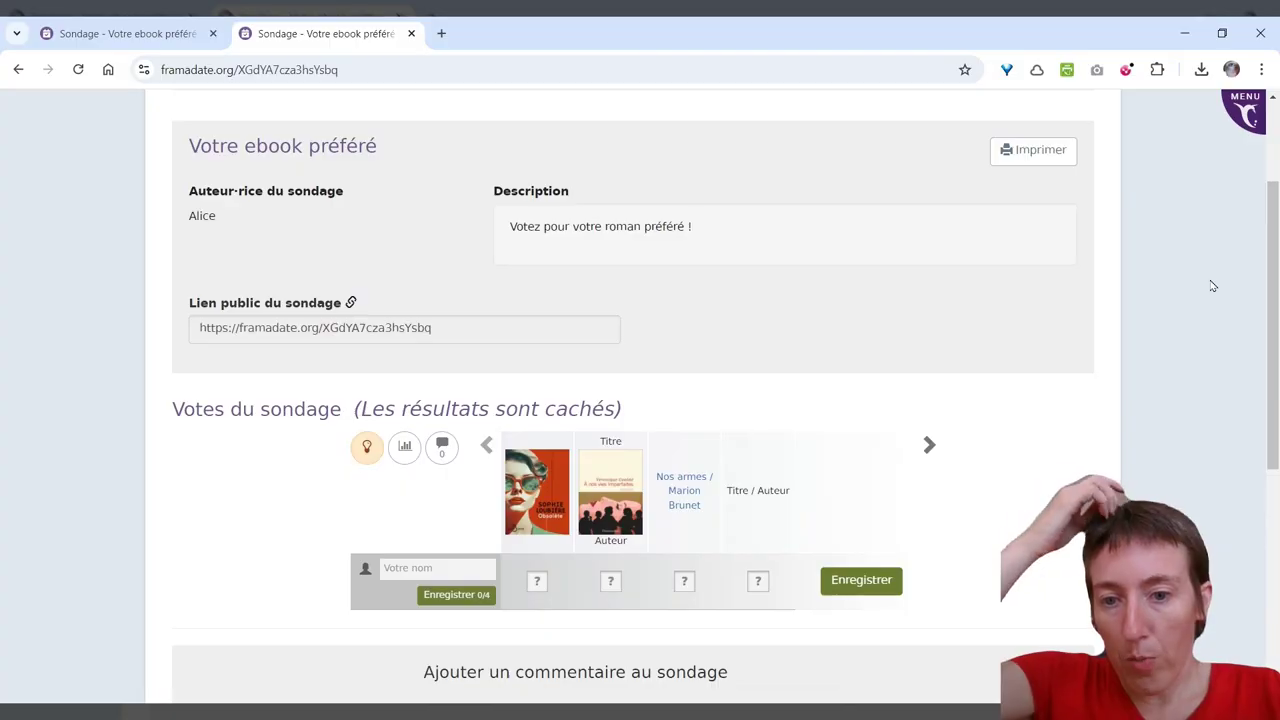
pyautogui.scroll(-3, 1211, 284)
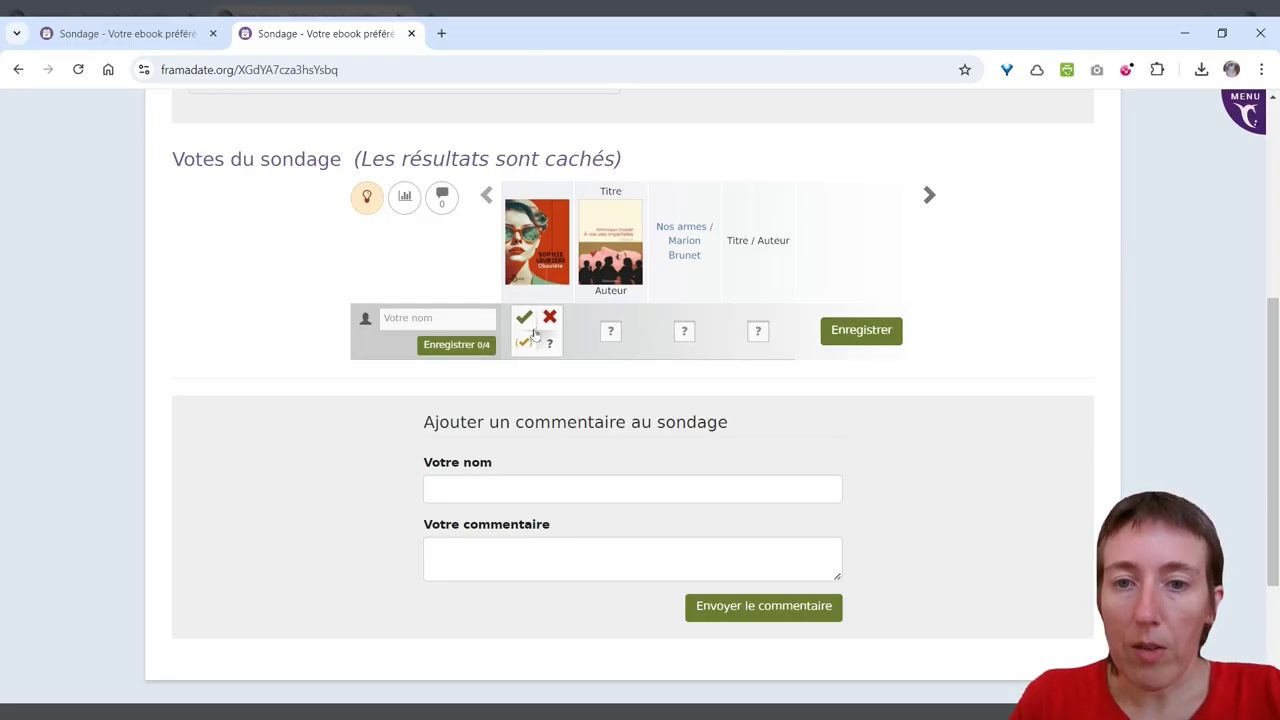
pyautogui.moveTo(605, 320)
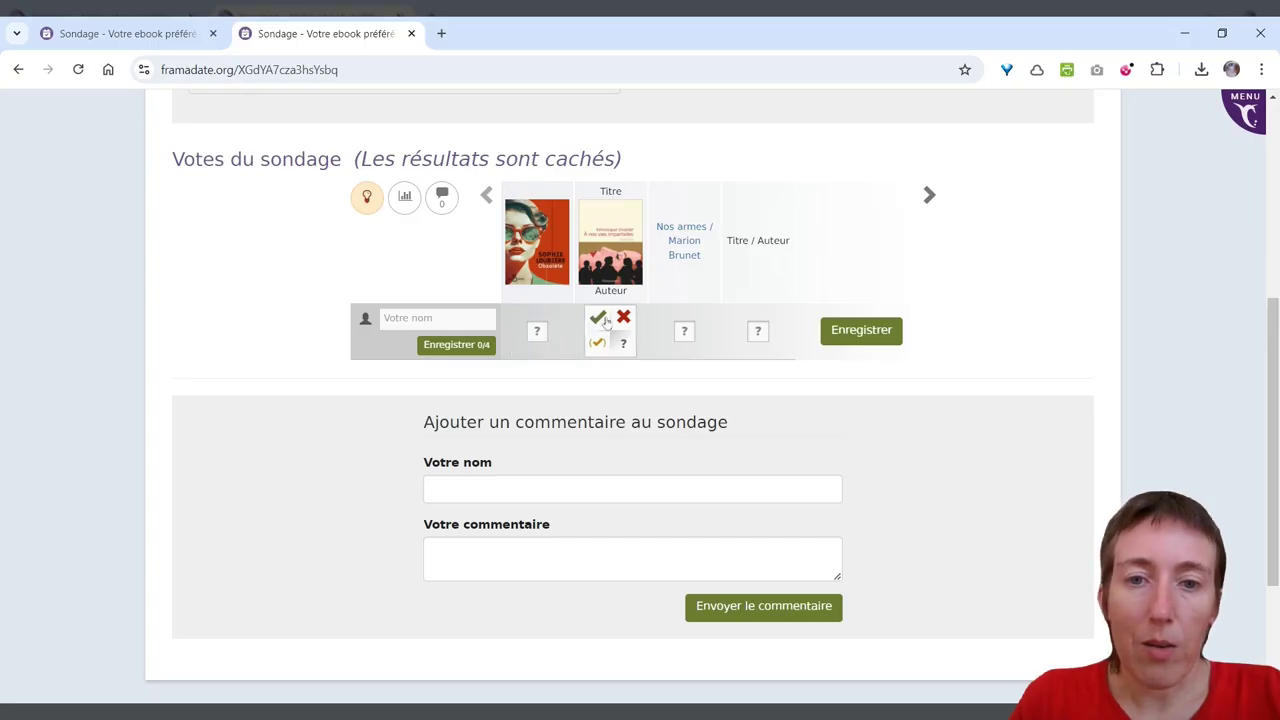
pyautogui.click(467, 319)
pyautogui.write('Alice')
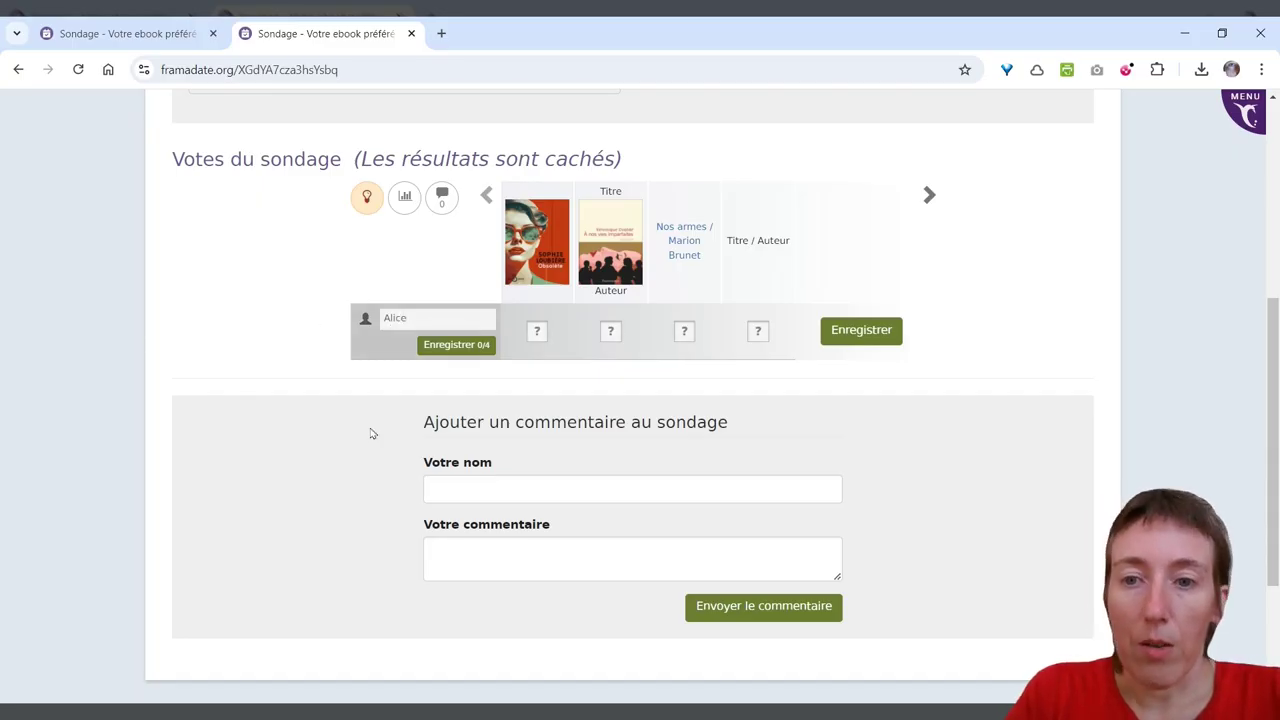
pyautogui.moveTo(528, 322)
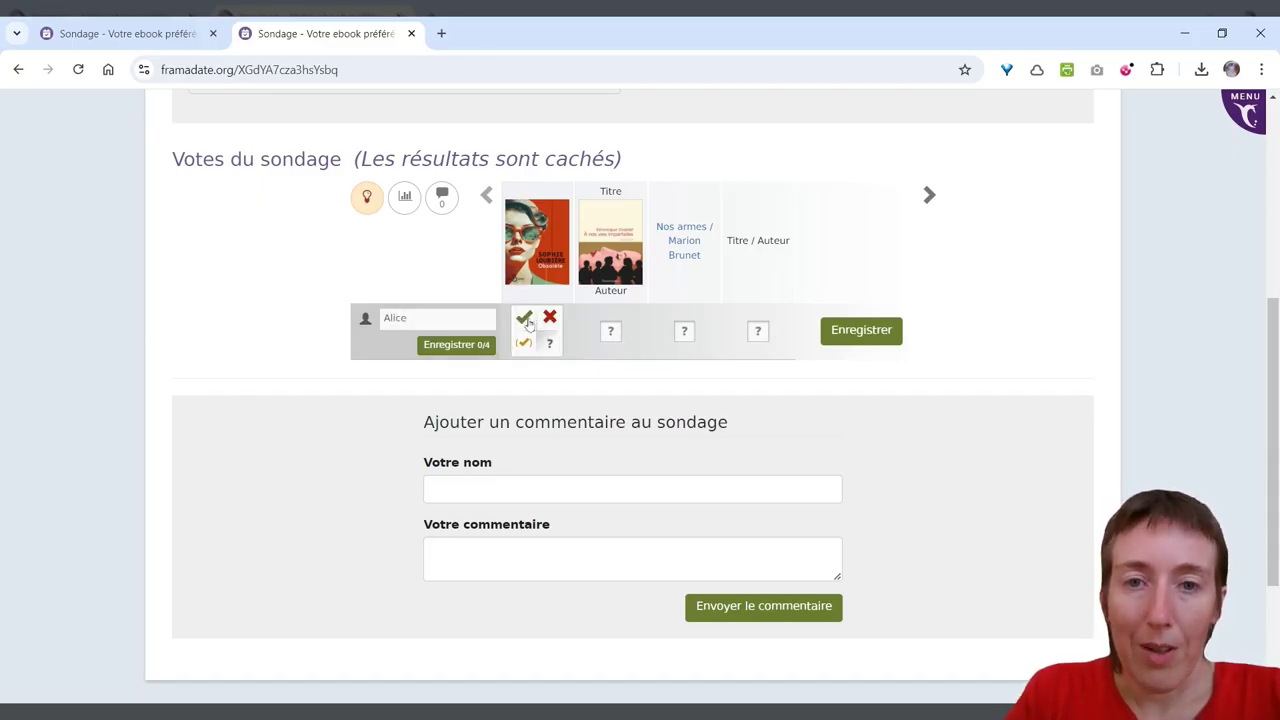
pyautogui.moveTo(742, 316)
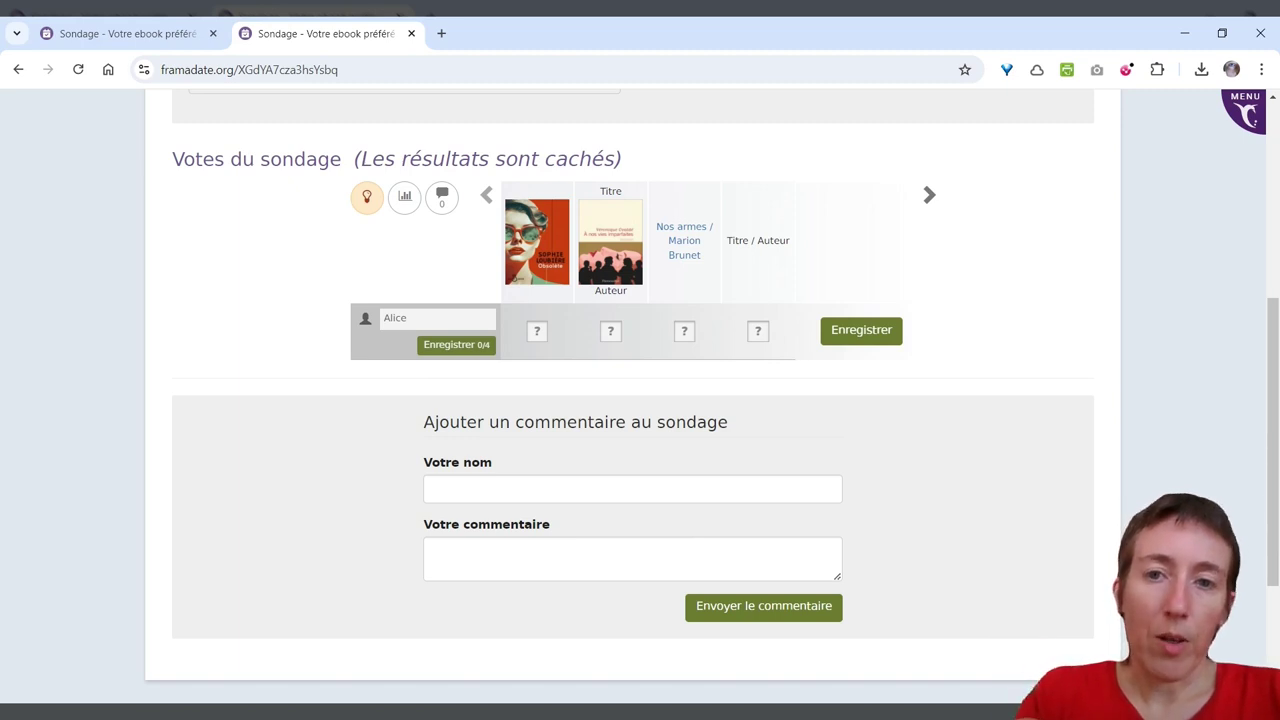
pyautogui.click(545, 243)
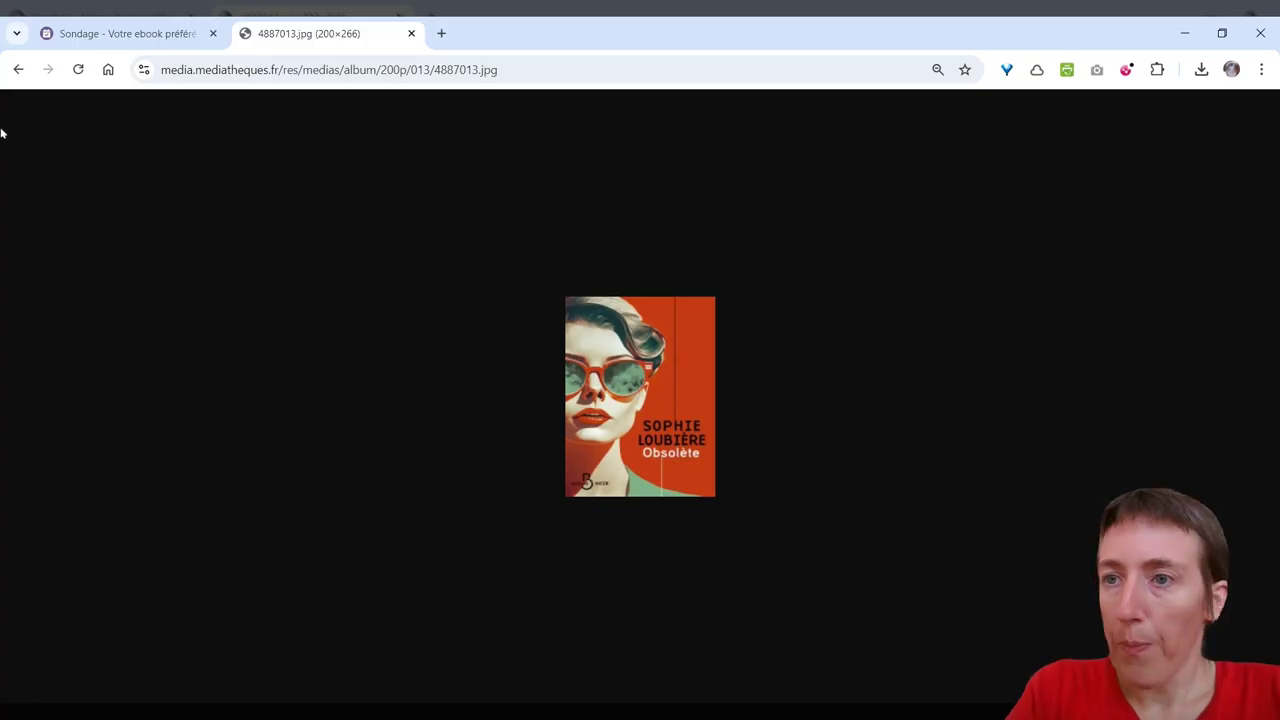
pyautogui.click(18, 69)
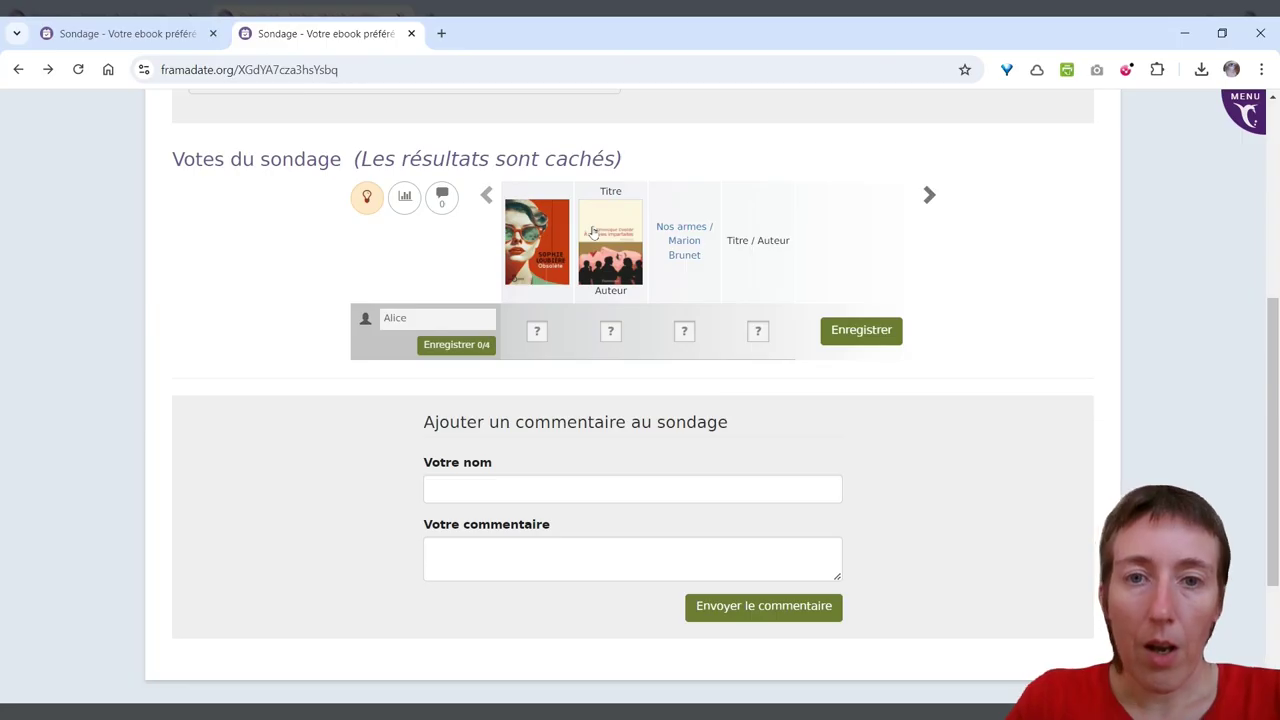
pyautogui.moveTo(609, 190); pyautogui.dragTo(633, 293)
pyautogui.click(631, 190)
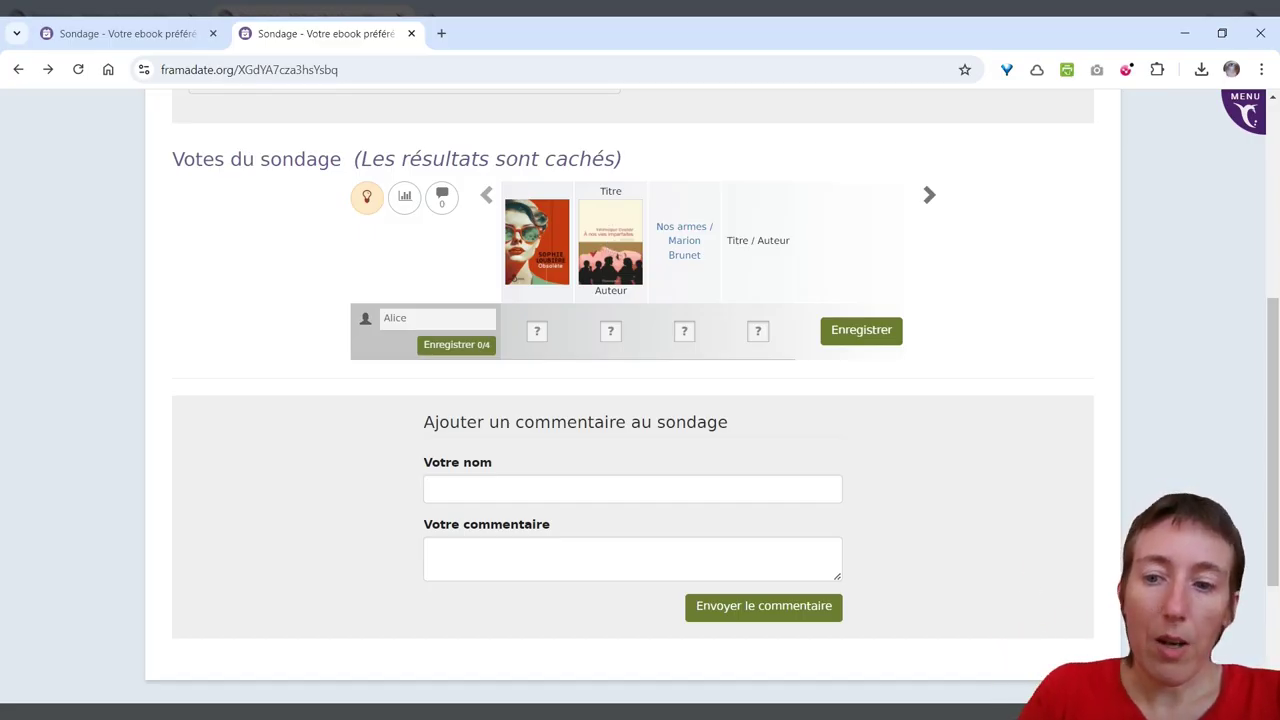
pyautogui.click(608, 245)
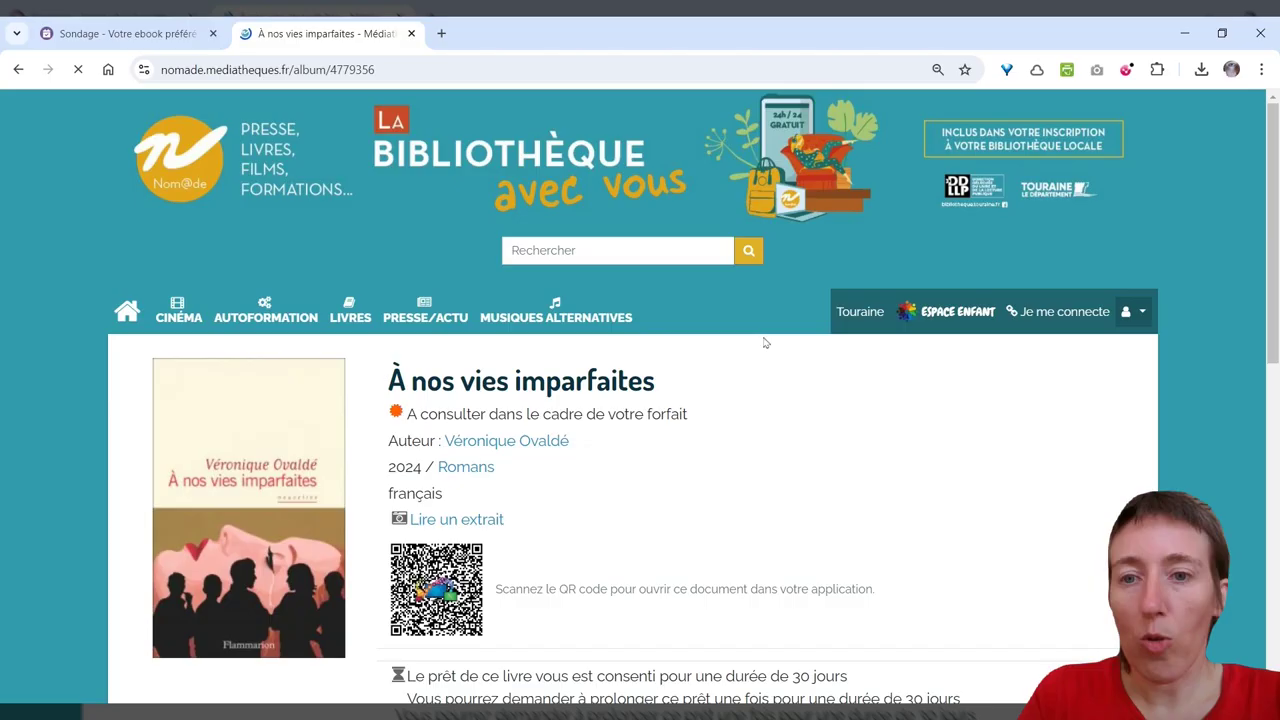
pyautogui.click(17, 70)
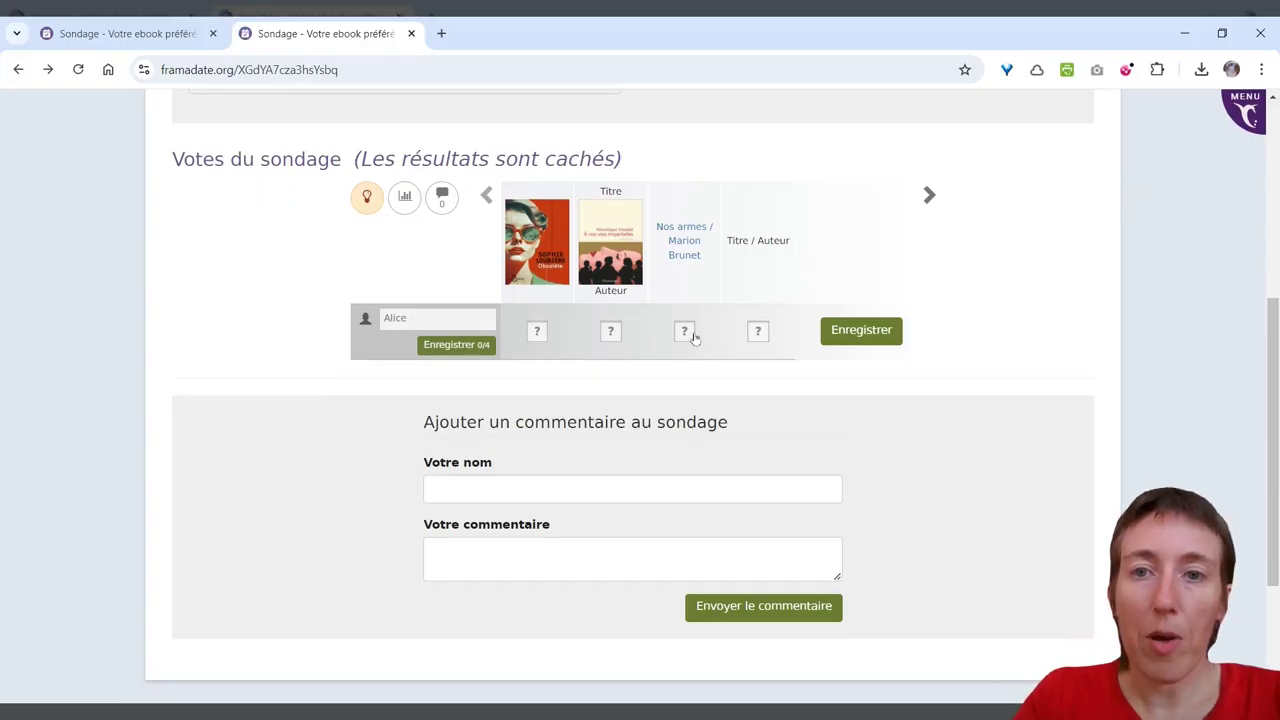
pyautogui.scroll(1, 693, 423)
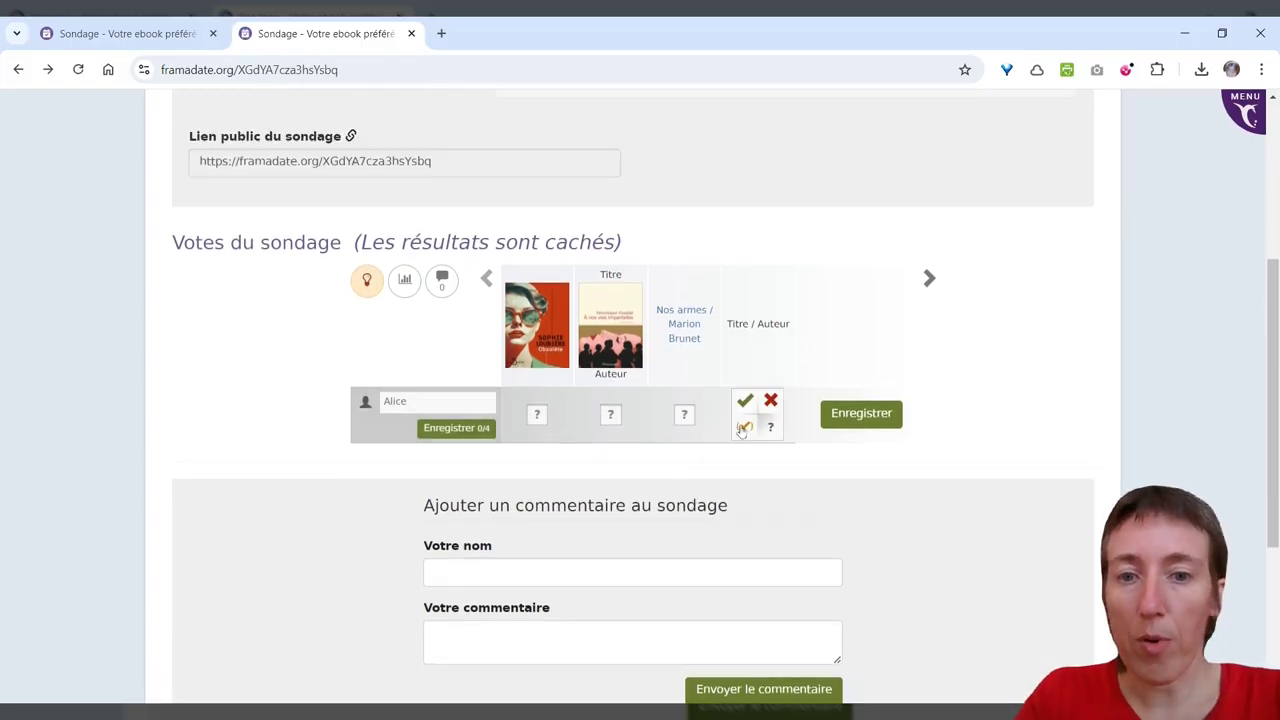
pyautogui.doubleClick(606, 275)
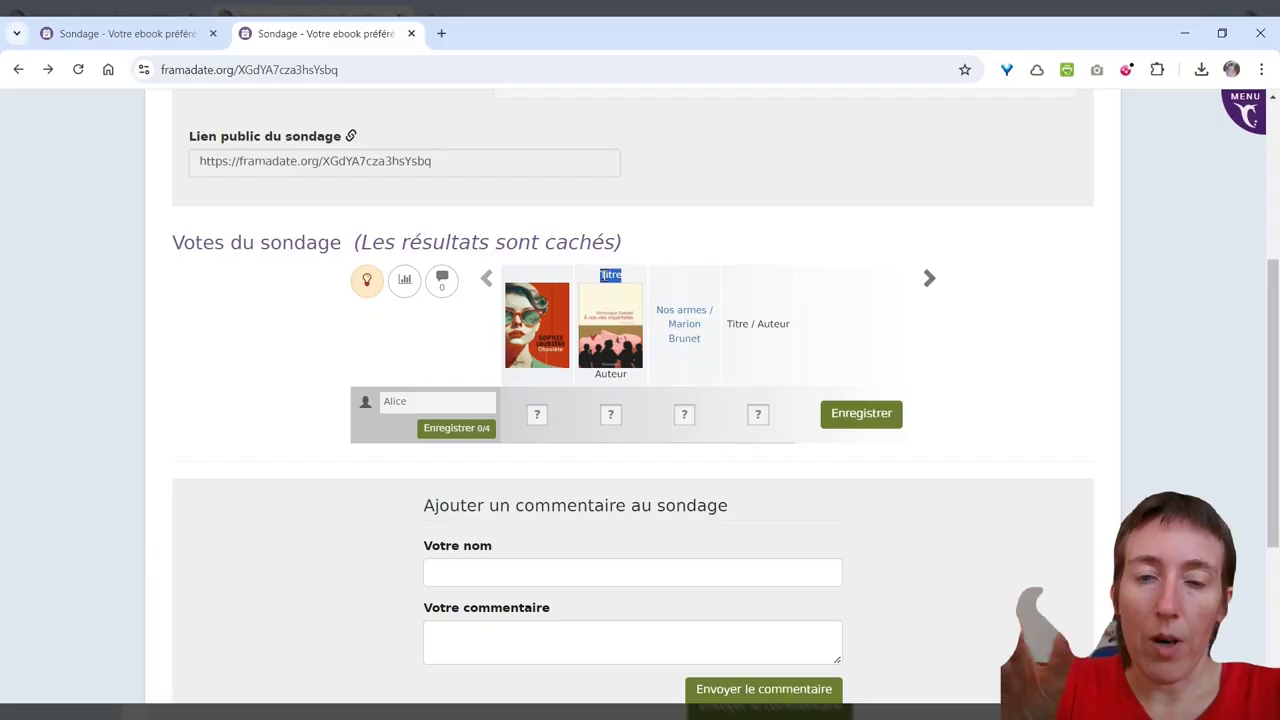
pyautogui.click(604, 273)
pyautogui.moveTo(600, 275); pyautogui.dragTo(628, 276)
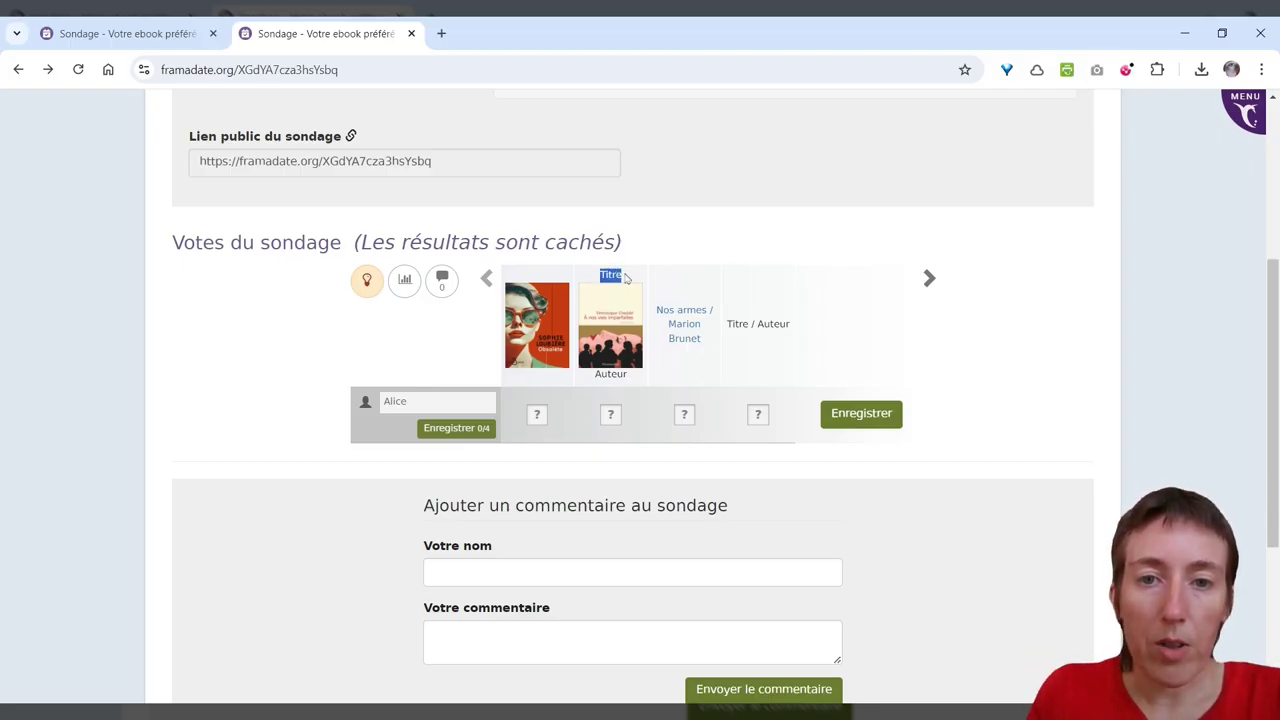
pyautogui.moveTo(596, 375); pyautogui.dragTo(628, 376)
pyautogui.click(637, 383)
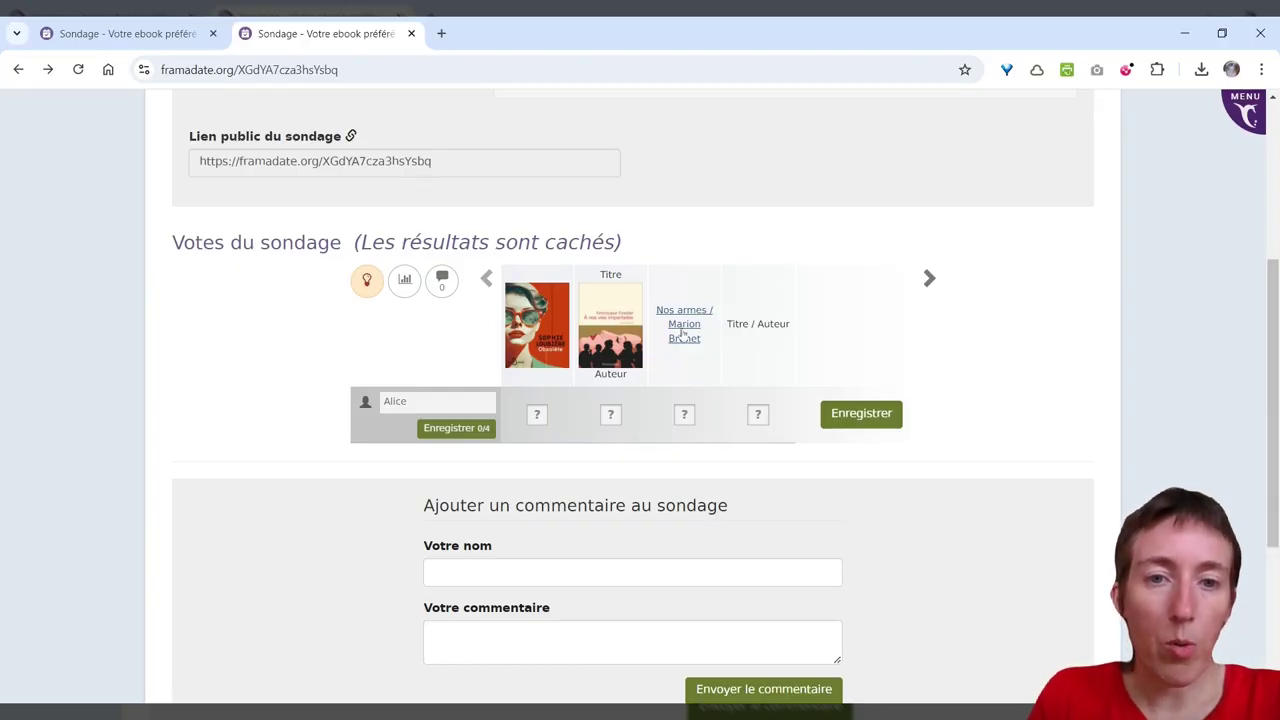
pyautogui.moveTo(729, 326)
pyautogui.mouseDown()
pyautogui.moveTo(823, 337)
pyautogui.moveTo(730, 322)
pyautogui.mouseUp()
pyautogui.click(886, 342)
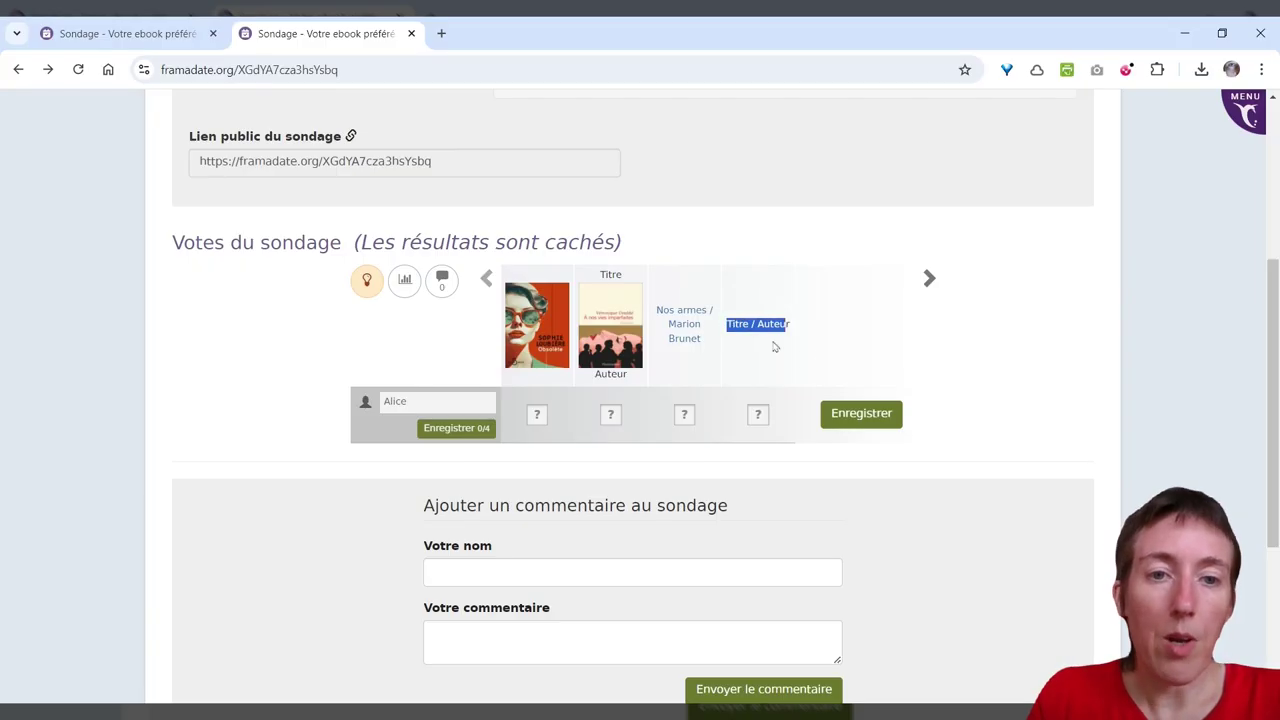
pyautogui.click(841, 347)
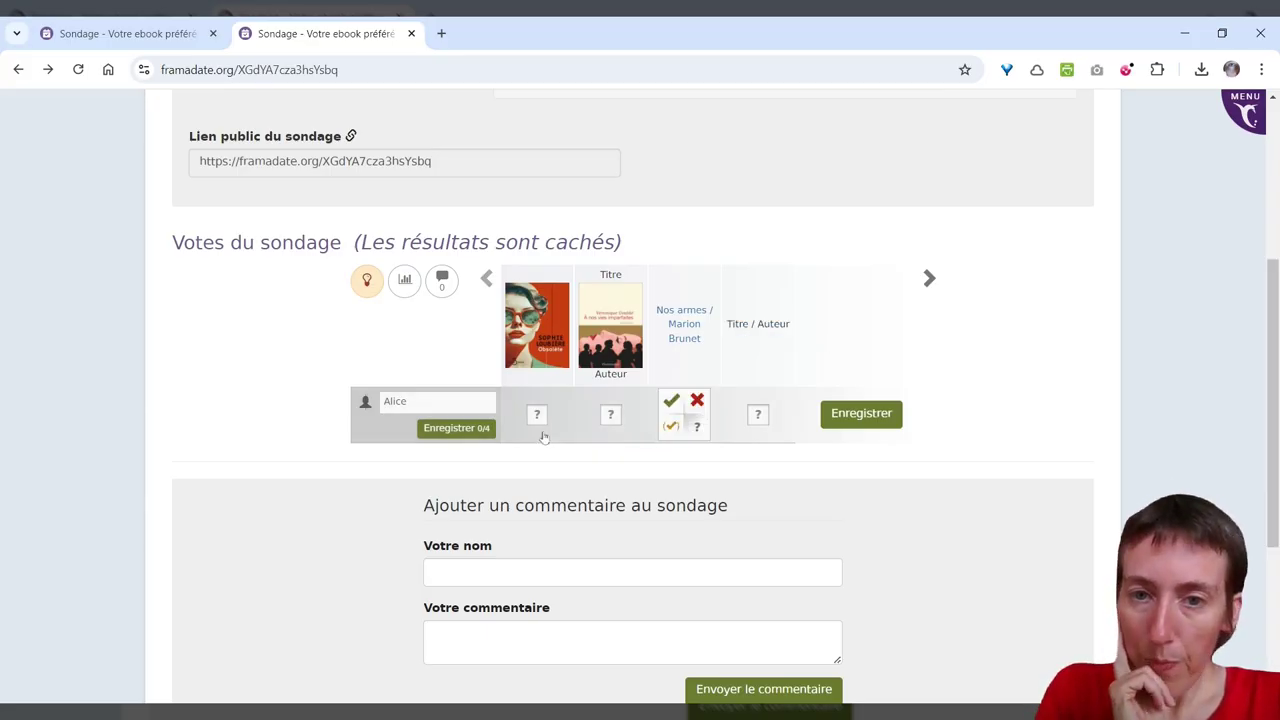
# Vote yes for the first three ebooks and no for Titre / Auteur, then save the ballot
pyautogui.click(524, 402)
pyautogui.moveTo(605, 420)
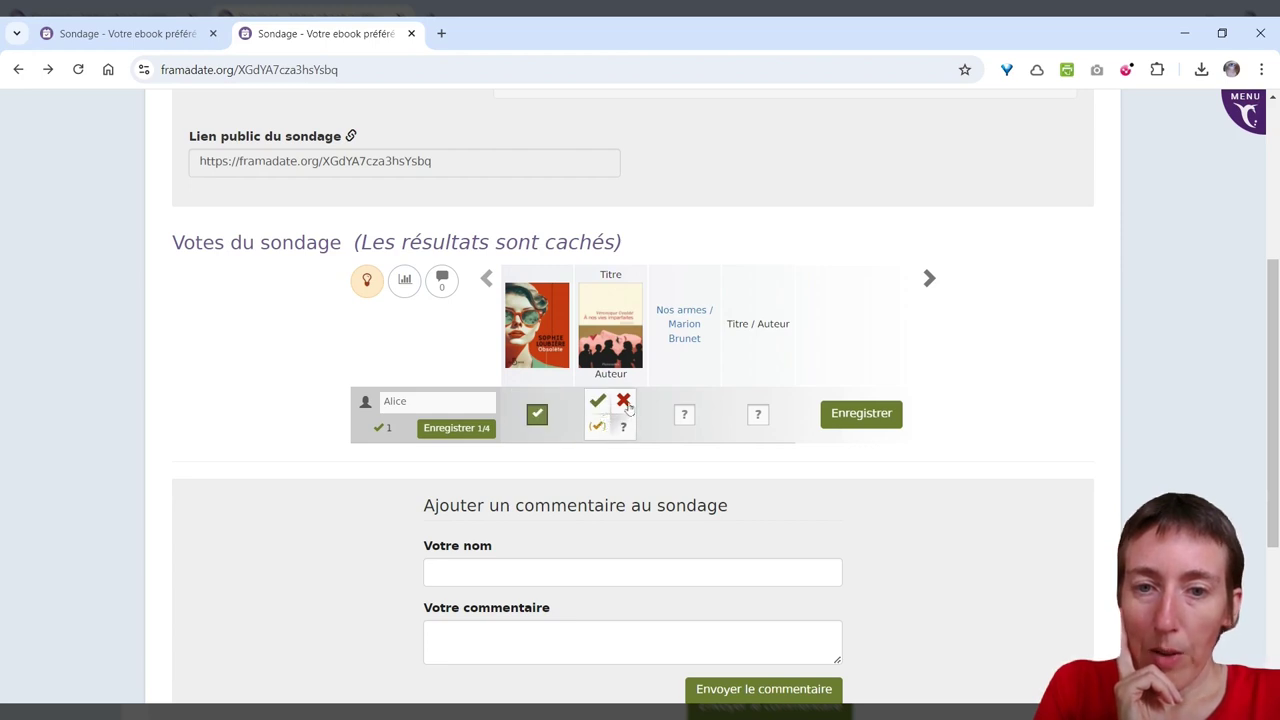
pyautogui.click(597, 400)
pyautogui.moveTo(687, 420)
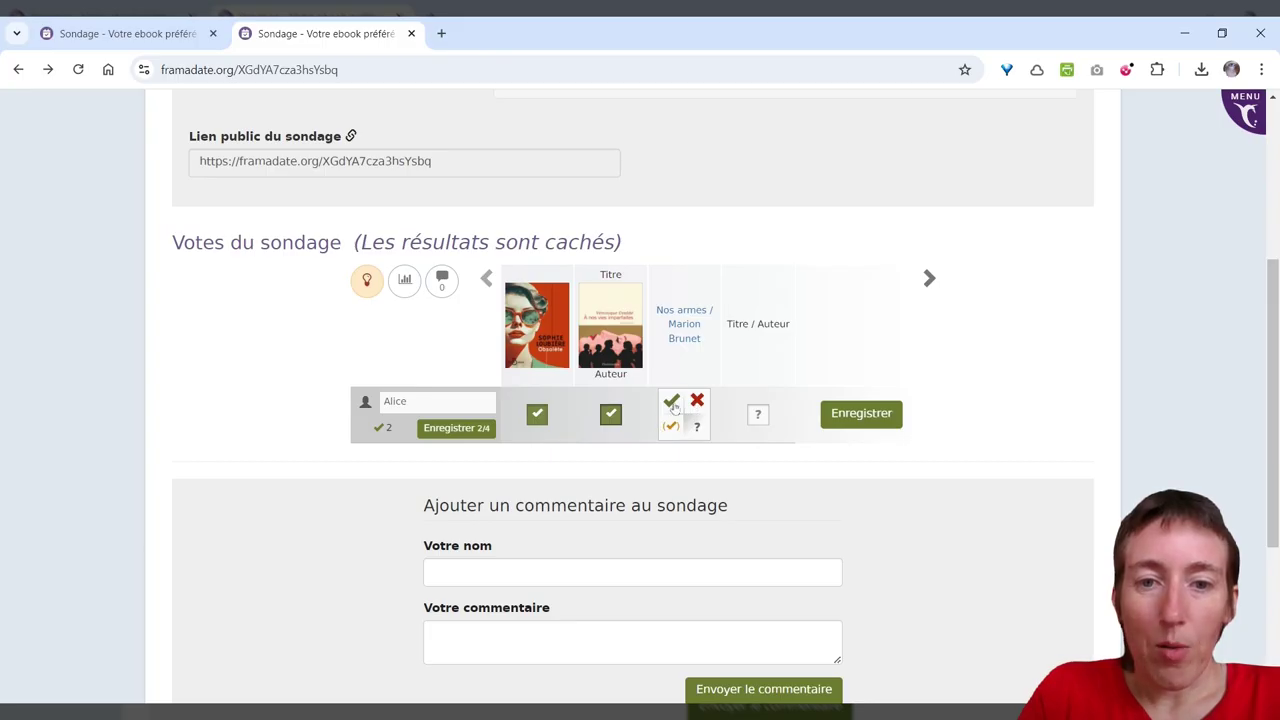
pyautogui.click(671, 401)
pyautogui.click(771, 401)
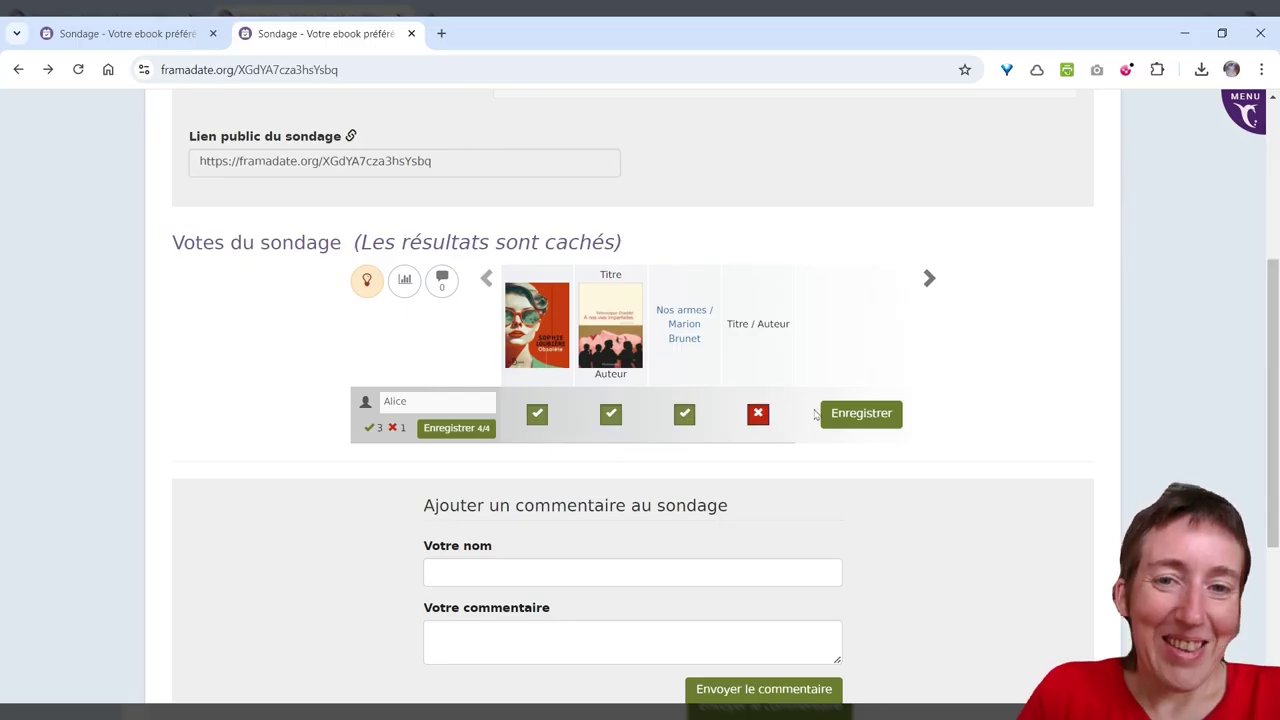
pyautogui.click(874, 420)
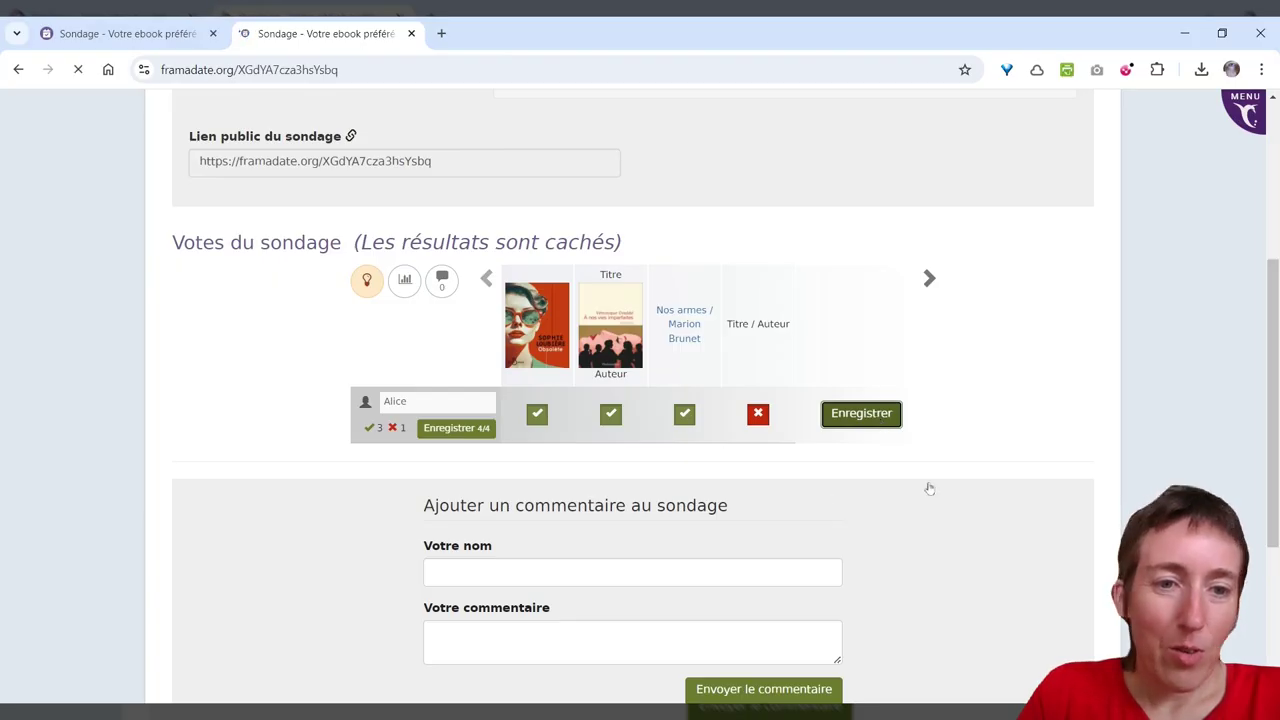
pyautogui.scroll(-3, 929, 480)
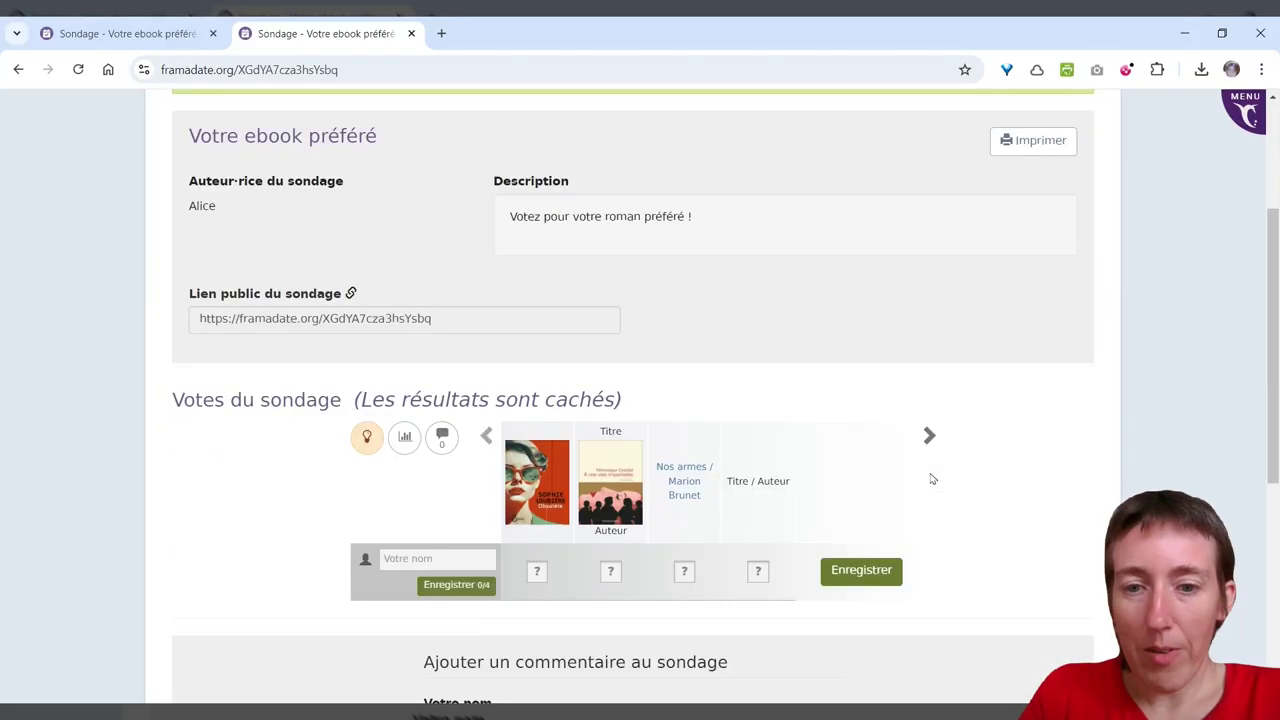
pyautogui.scroll(-2, 650, 530)
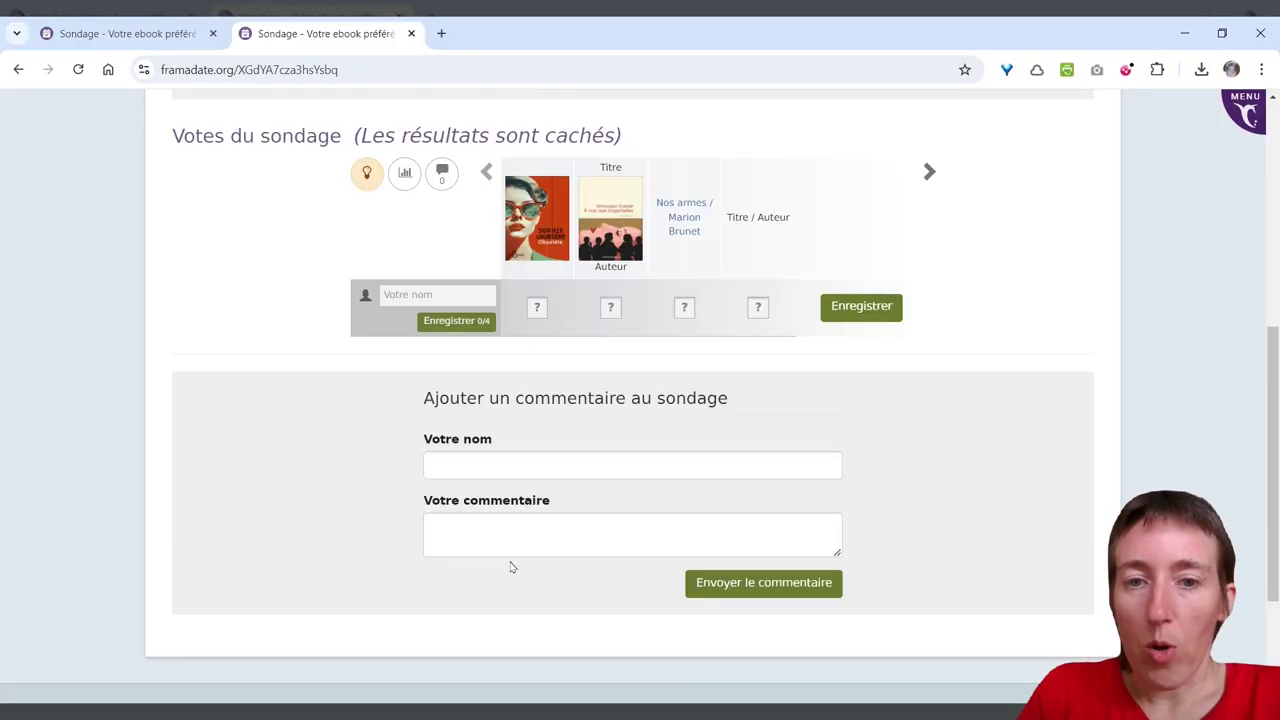
pyautogui.scroll(2, 763, 455)
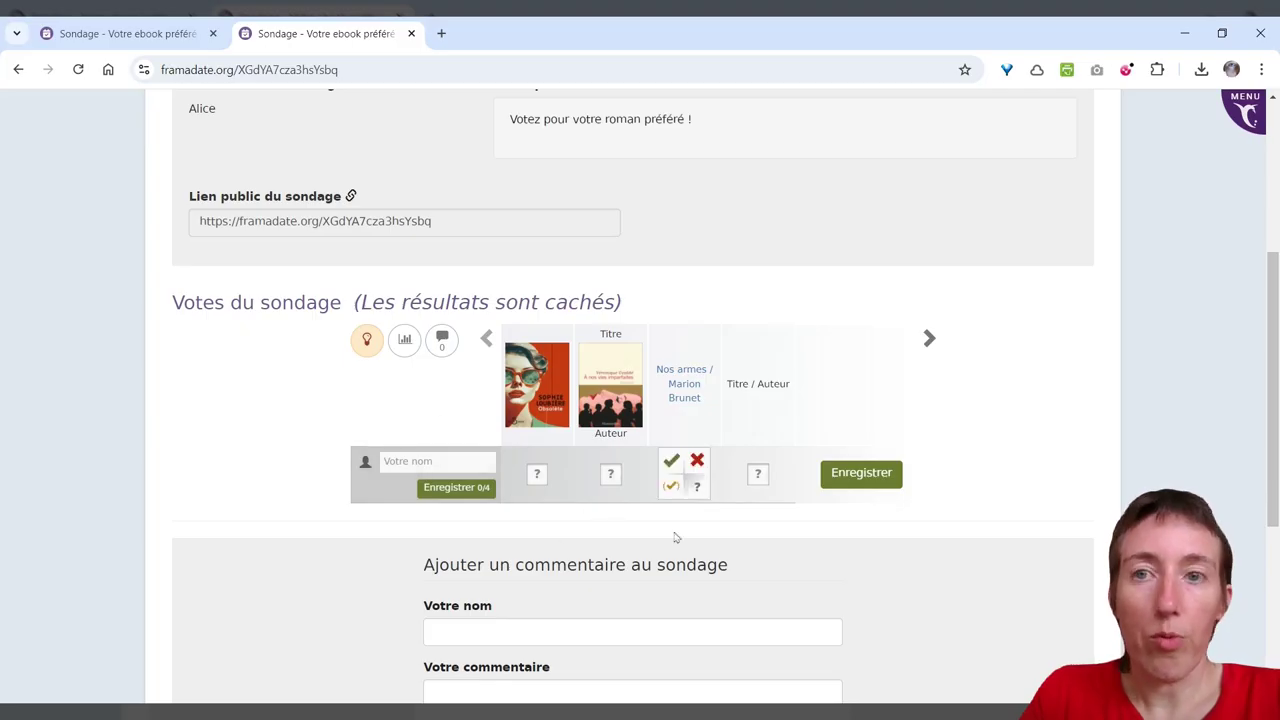
# Reload the poll's admin page so it shows the newly recorded test vote
pyautogui.click(150, 28)
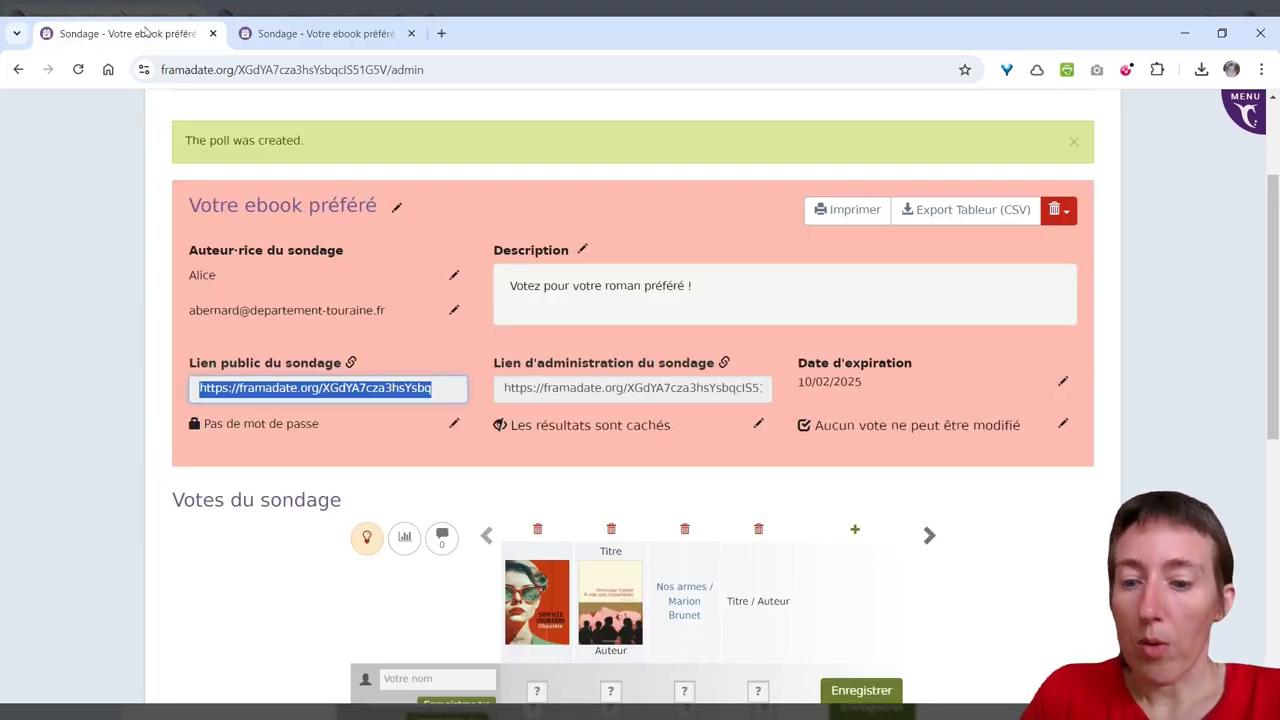
pyautogui.click(76, 72)
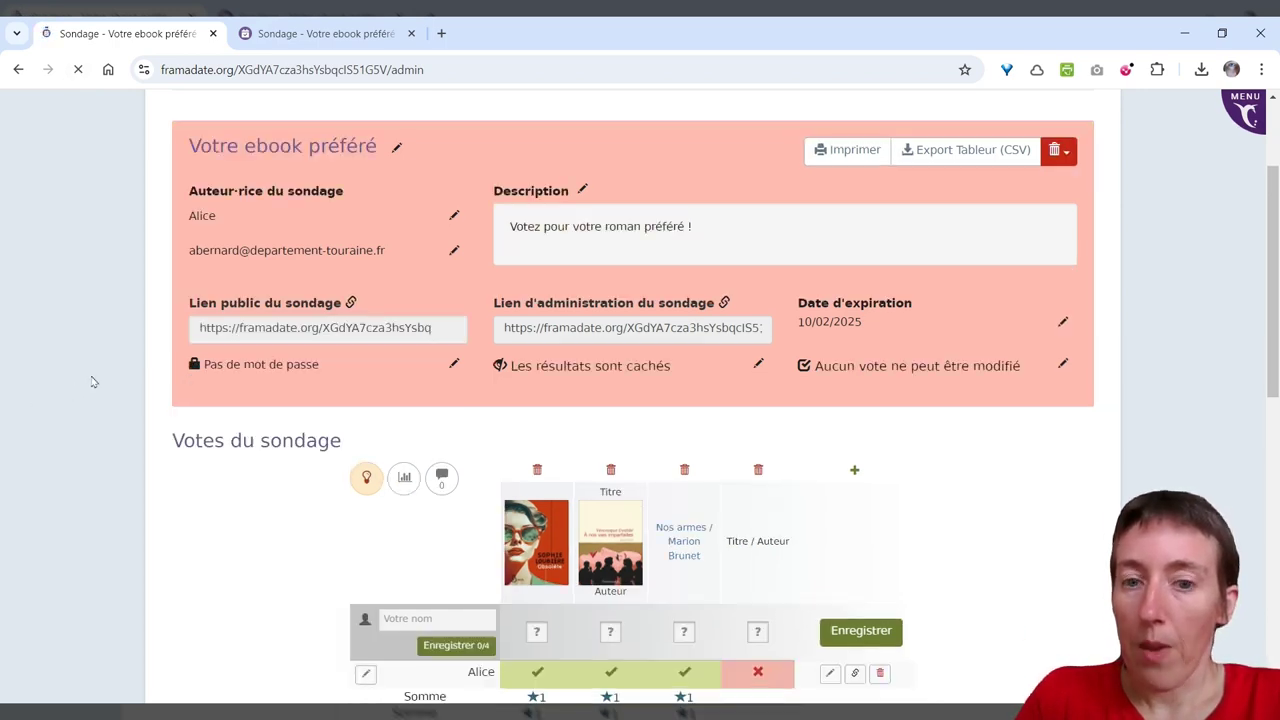
pyautogui.scroll(-2, 87, 367)
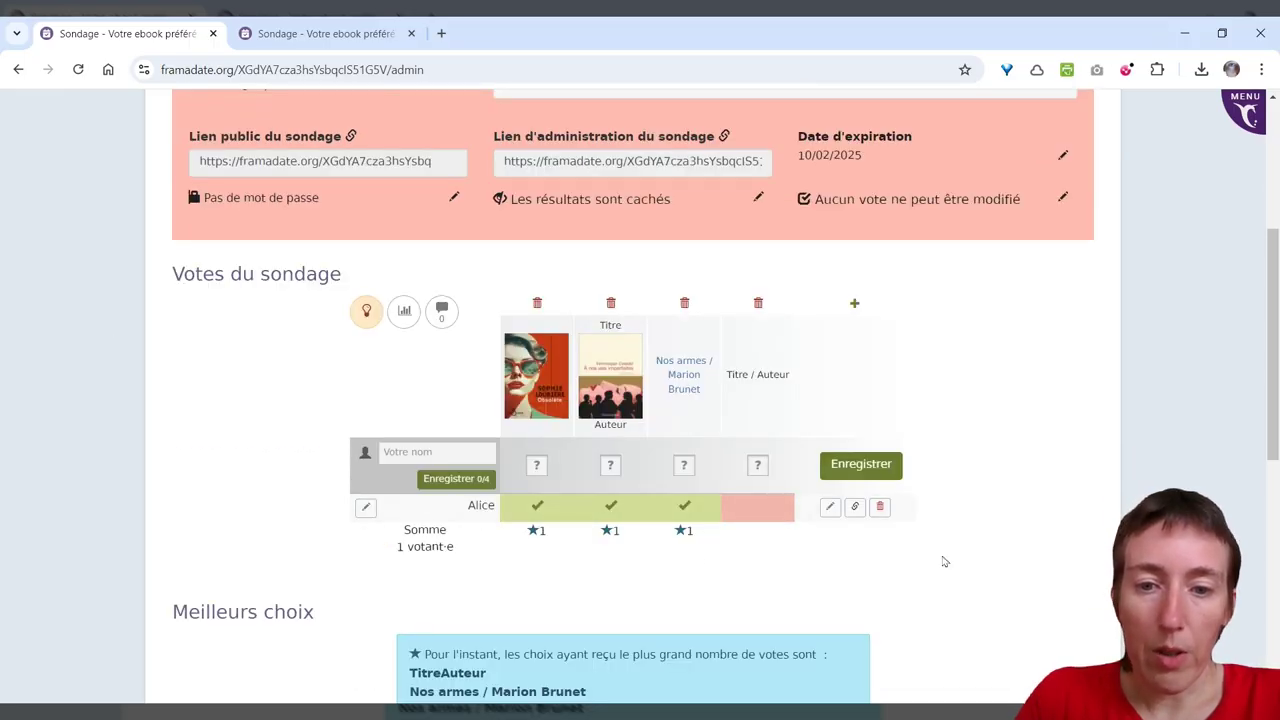
pyautogui.scroll(-1, 990, 558)
pyautogui.scroll(-1, 990, 558)
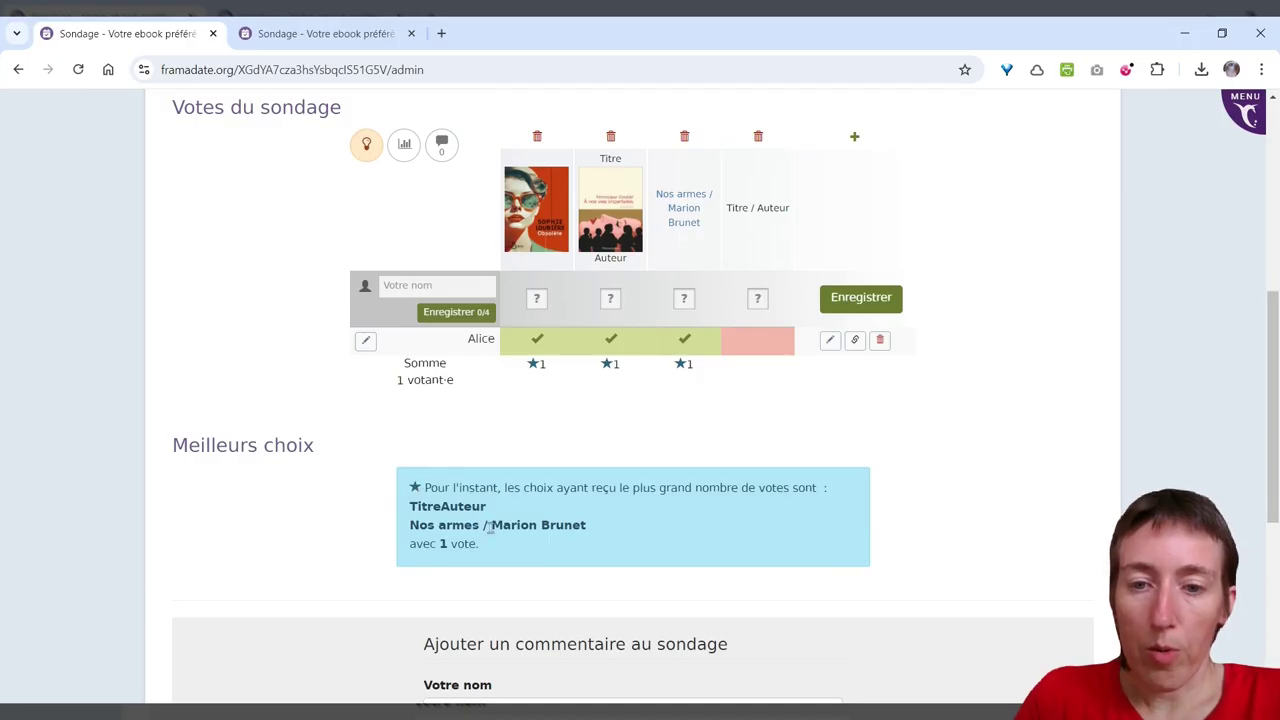
# Review the vote sums and the Meilleurs choix summary in the admin votes table
pyautogui.moveTo(478, 544); pyautogui.dragTo(410, 487)
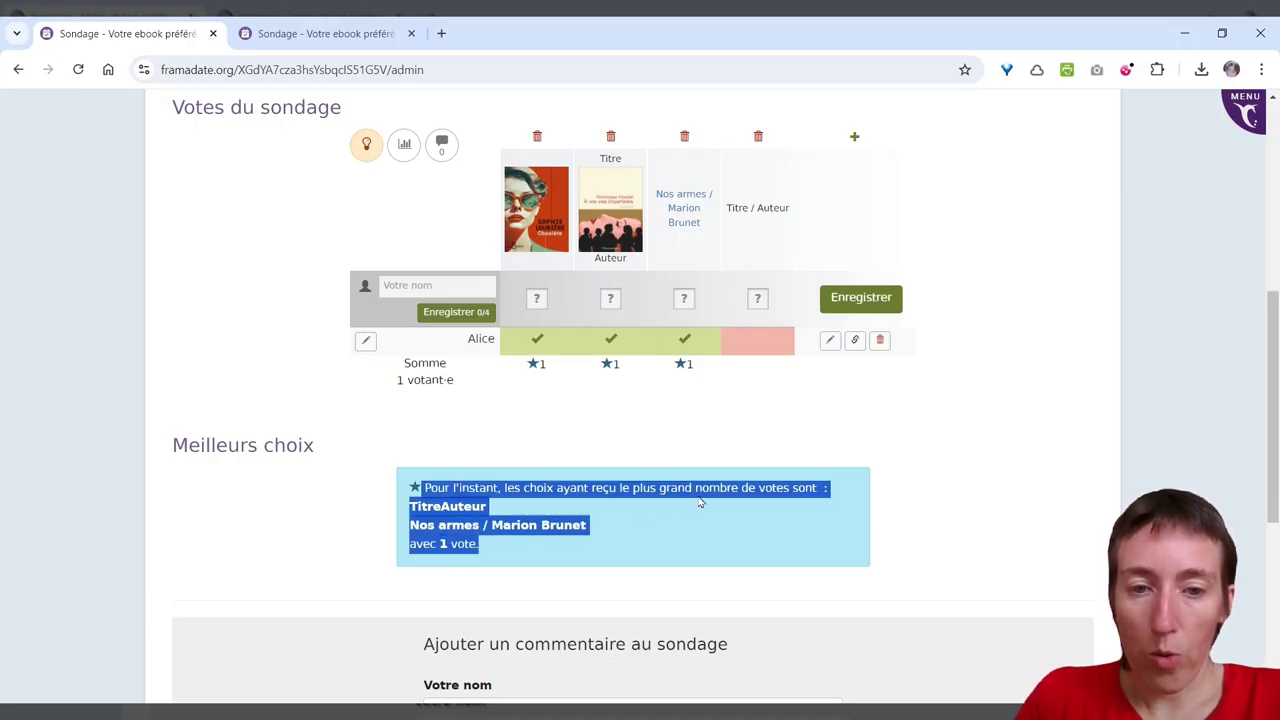
pyautogui.click(700, 497)
pyautogui.scroll(2, 943, 514)
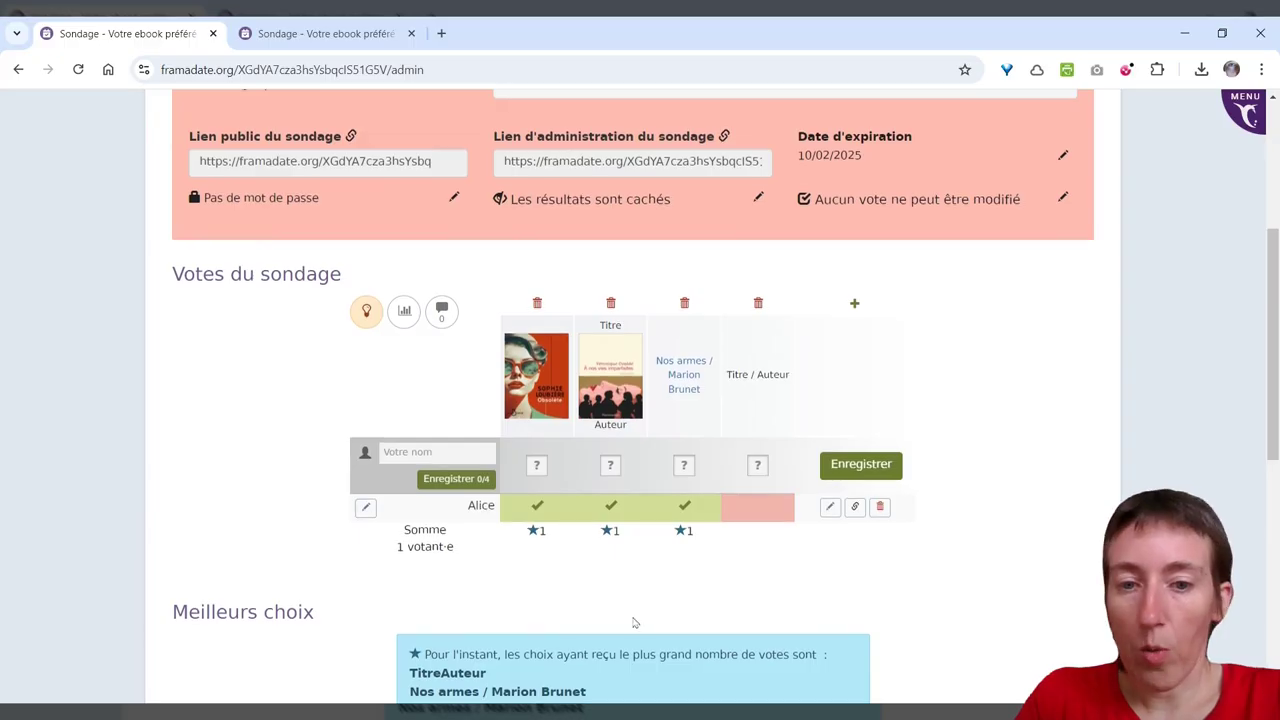
pyautogui.scroll(1, 998, 545)
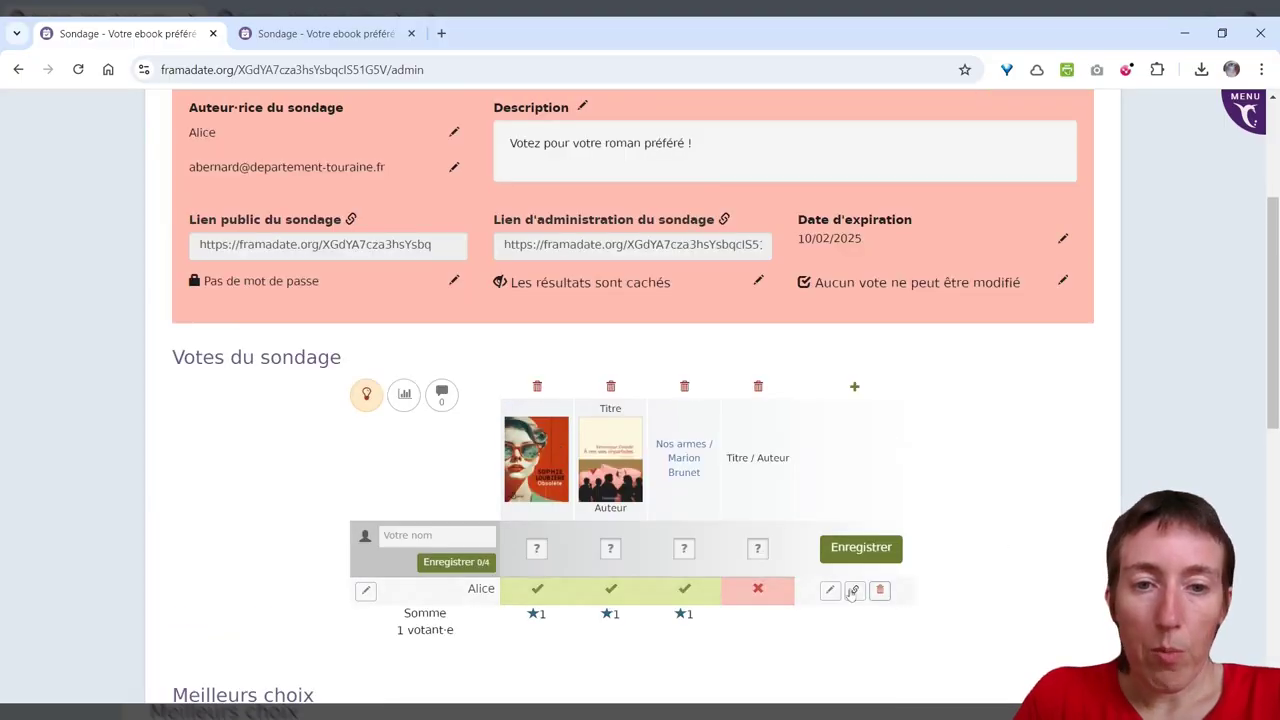
pyautogui.moveTo(554, 558)
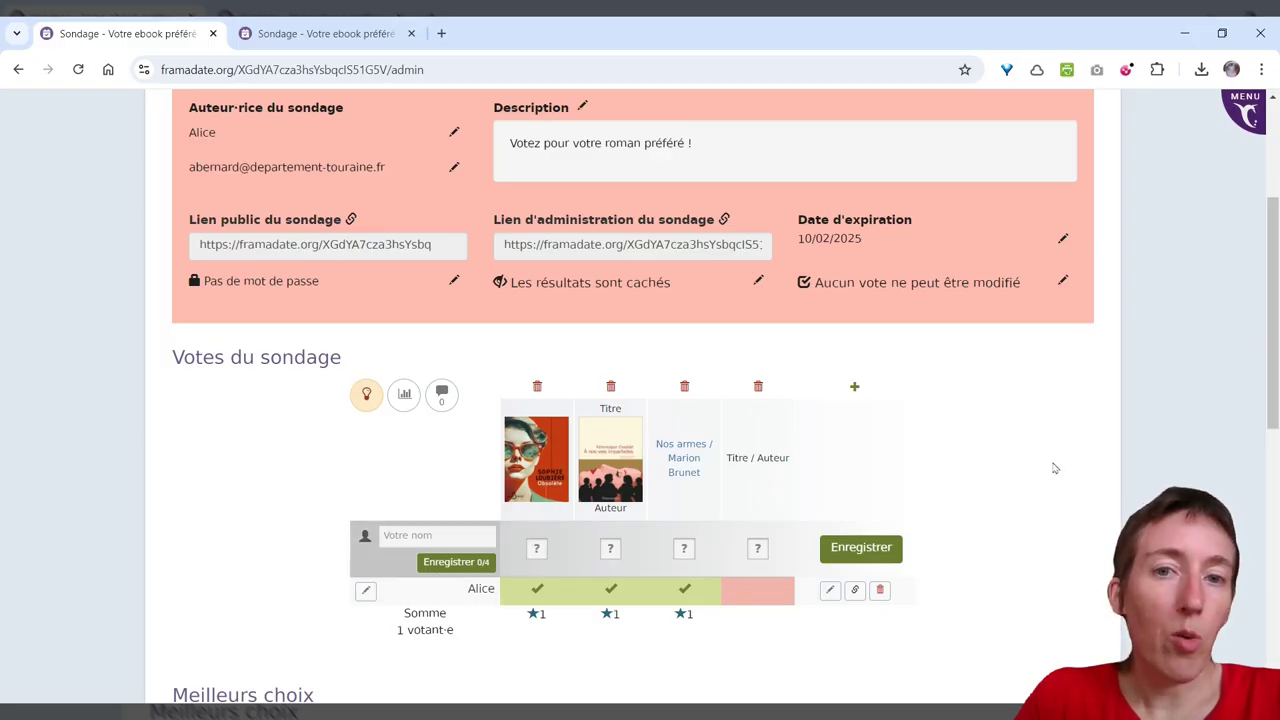
pyautogui.scroll(1, 1055, 468)
pyautogui.scroll(2, 1055, 468)
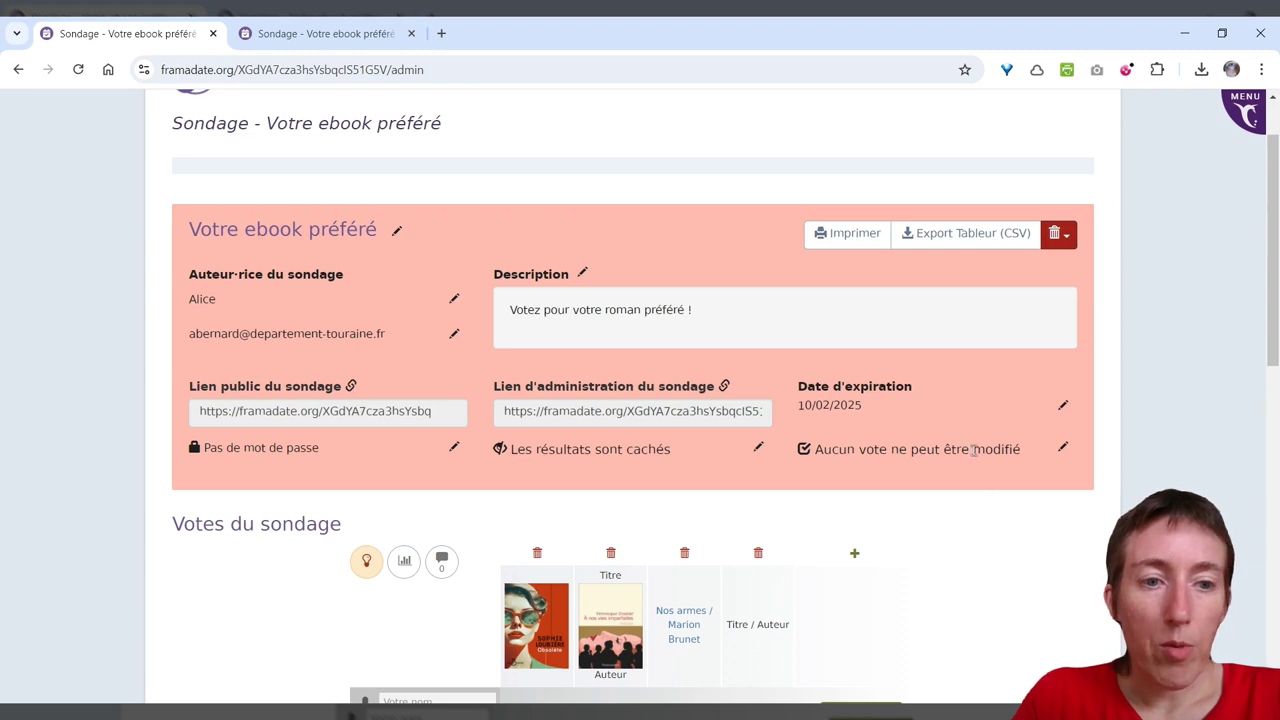
pyautogui.moveTo(972, 450); pyautogui.dragTo(877, 450)
pyautogui.moveTo(666, 450); pyautogui.dragTo(564, 450)
pyautogui.click(1165, 280)
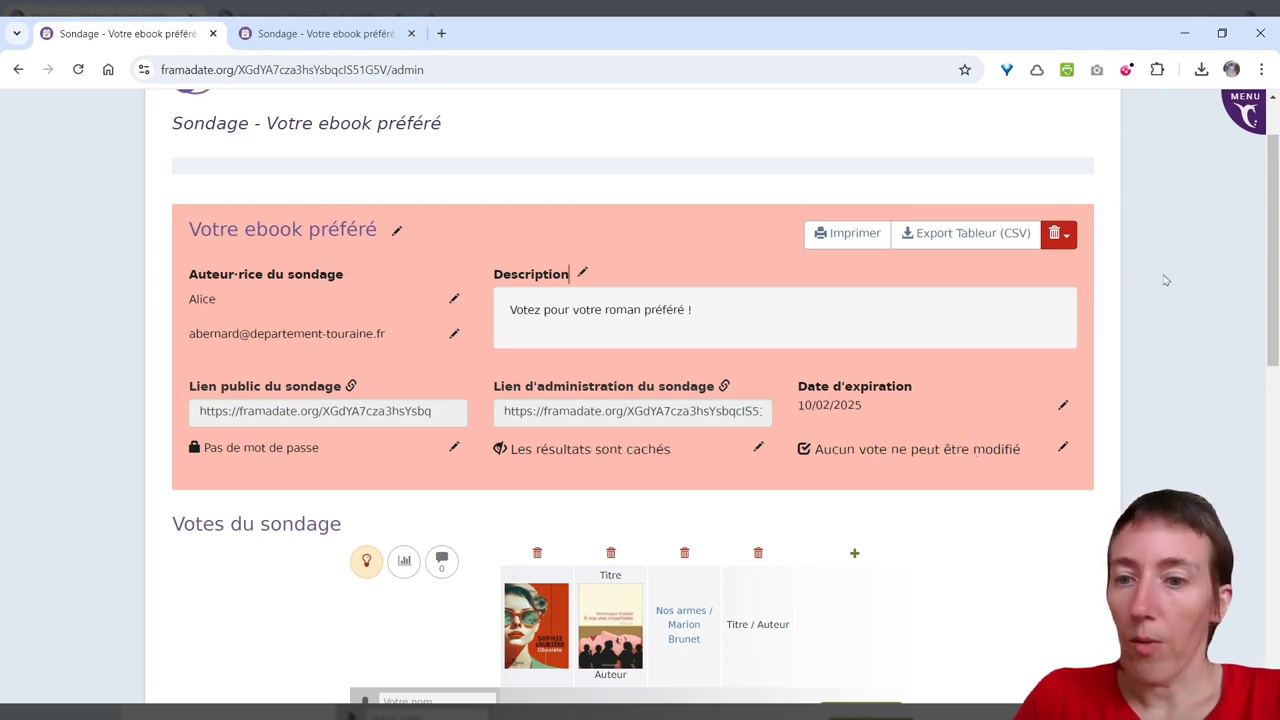
pyautogui.click(1064, 238)
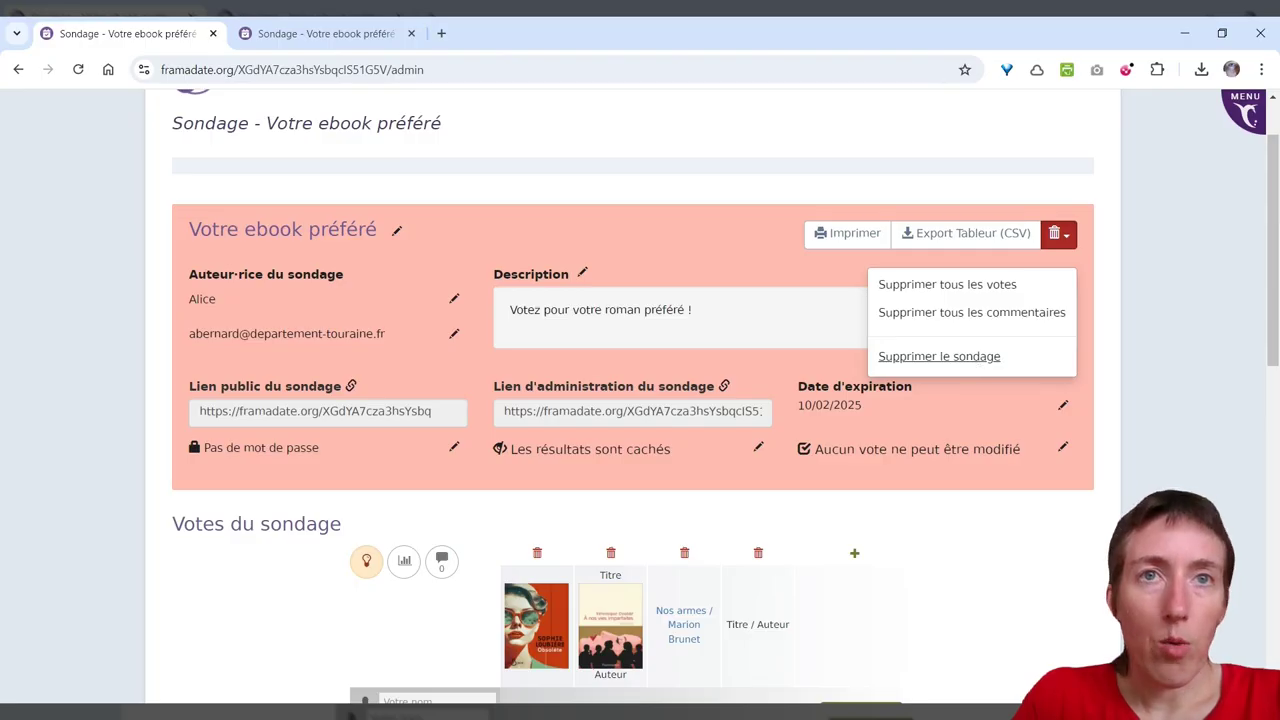
pyautogui.click(1150, 320)
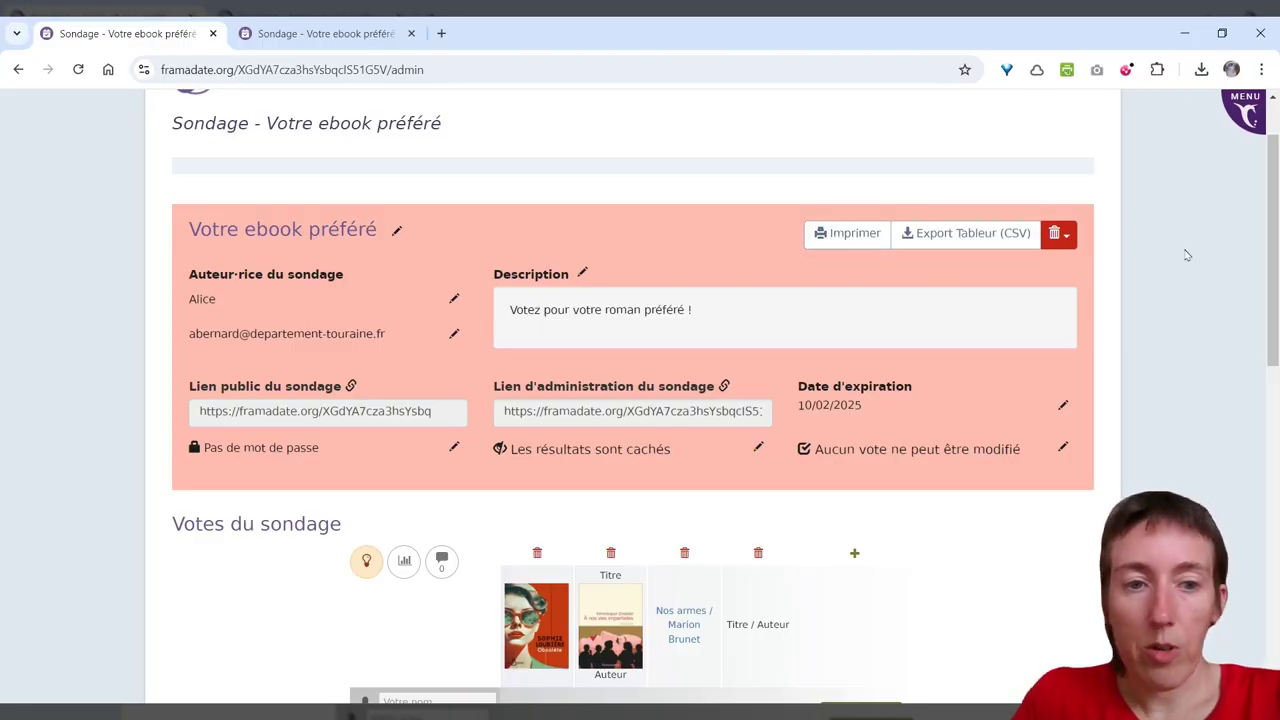
pyautogui.scroll(-1, 1180, 245)
pyautogui.scroll(-3, 1174, 245)
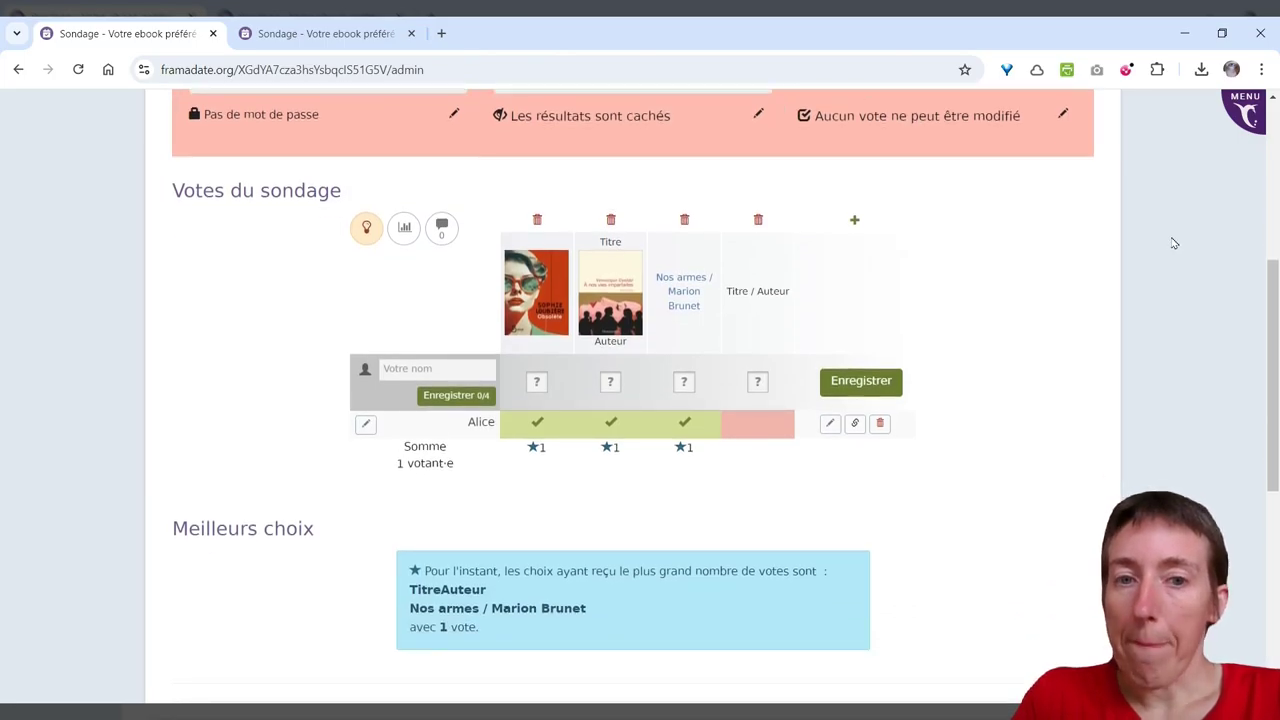
pyautogui.scroll(4, 1172, 241)
# Return to the Framadate home page and browse the Créer un sondage types and Planification preview
pyautogui.click(270, 160)
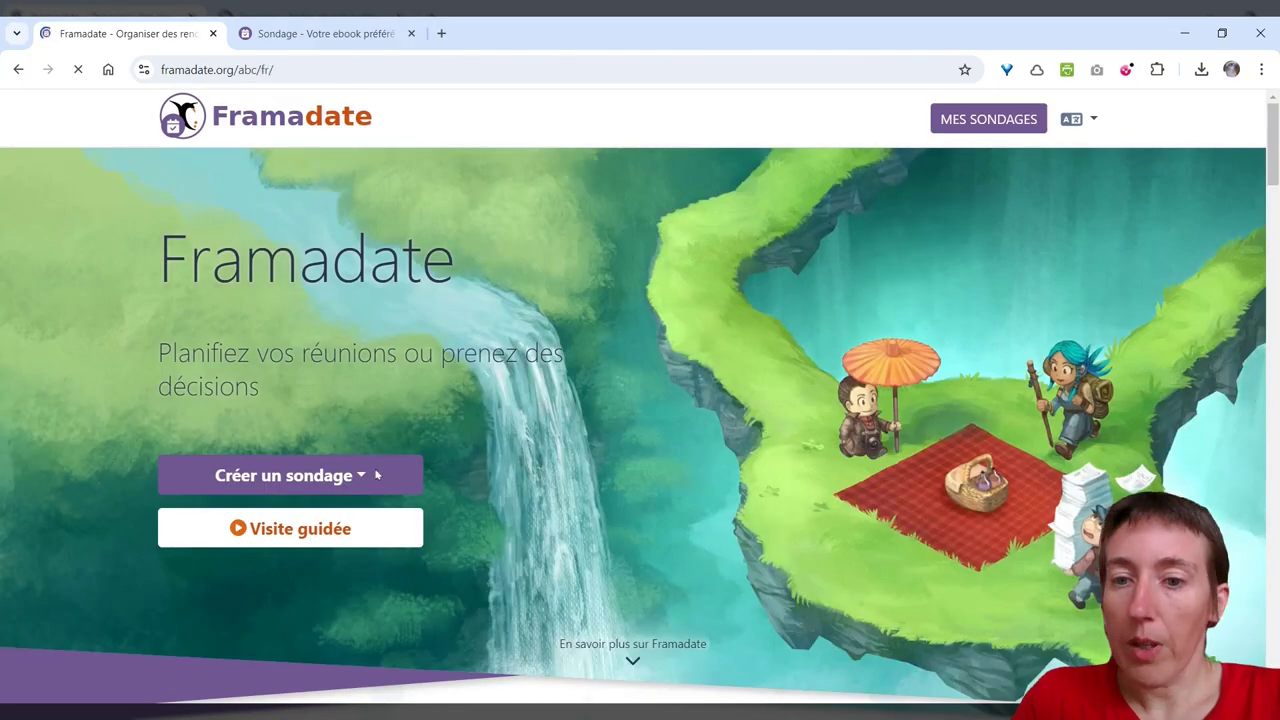
pyautogui.click(360, 477)
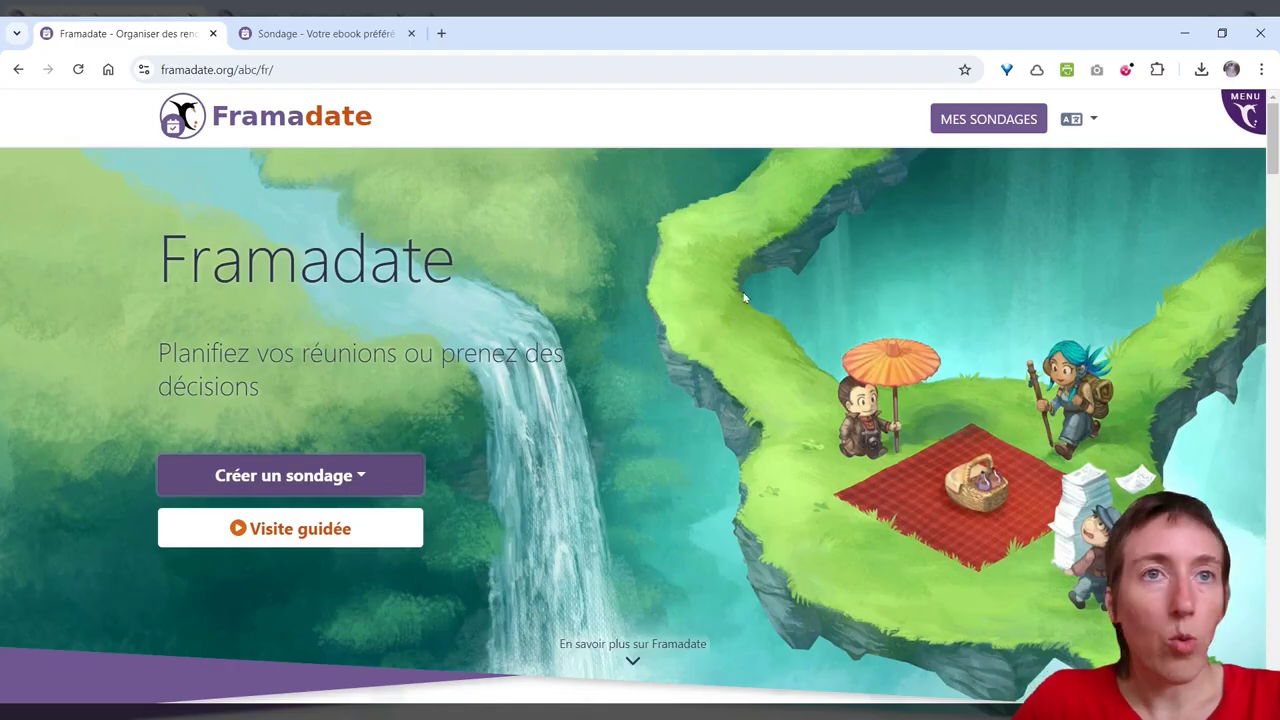
pyautogui.scroll(-5, 696, 308)
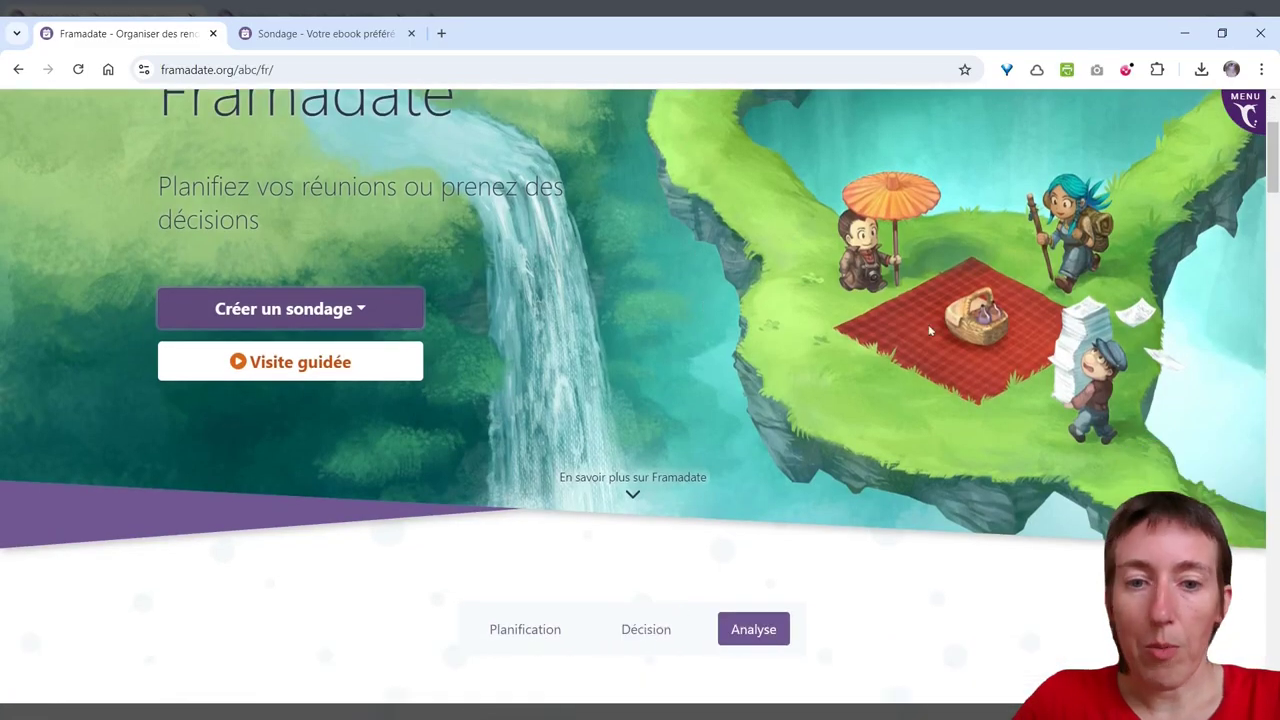
pyautogui.scroll(-1, 1052, 349)
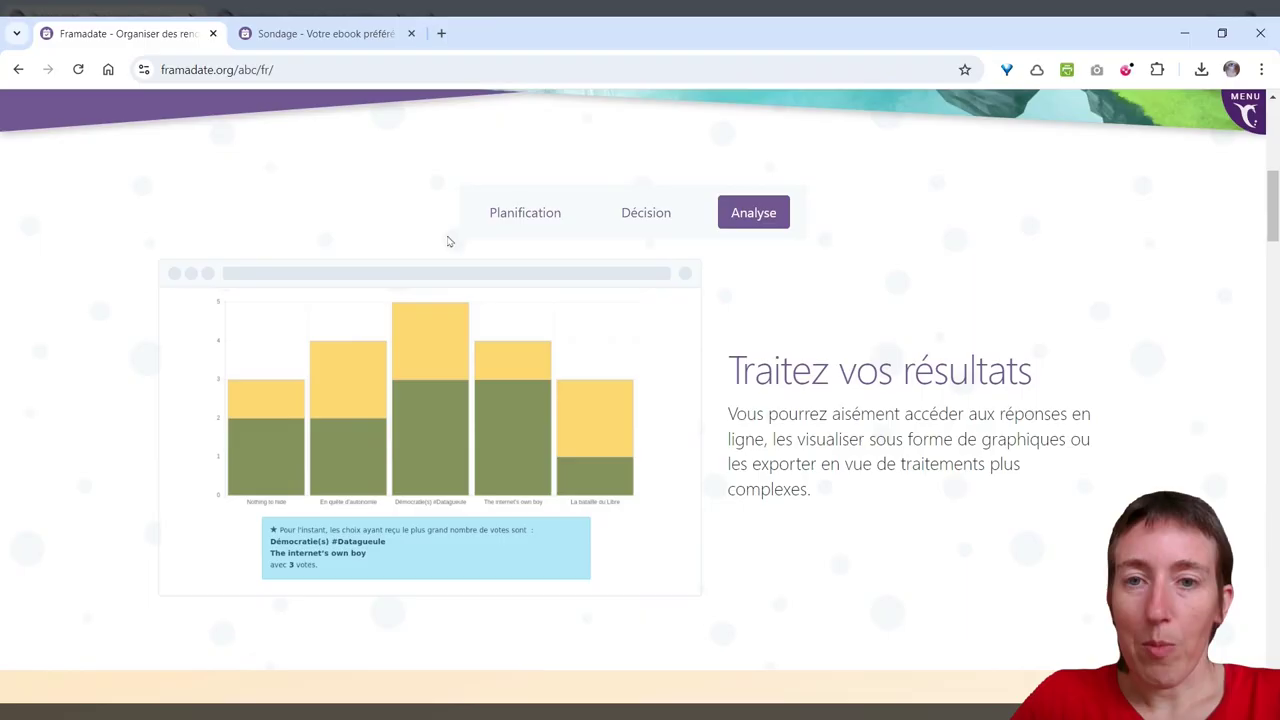
pyautogui.click(531, 218)
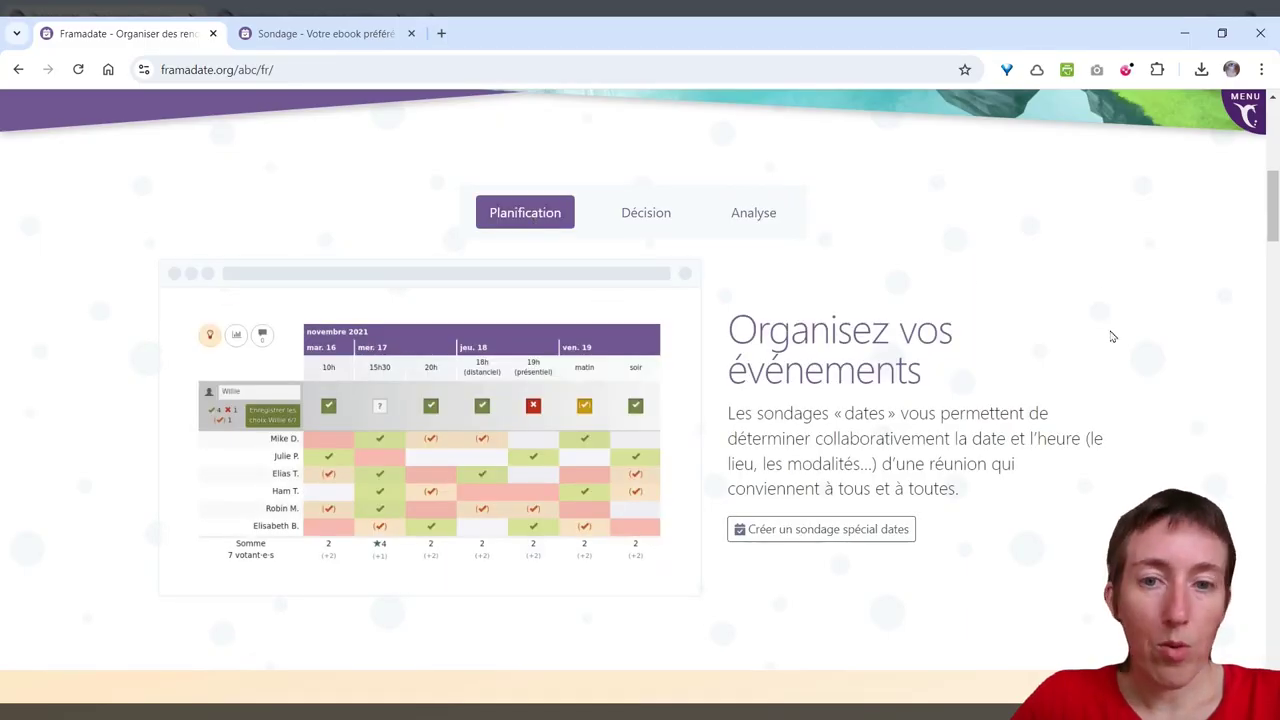
pyautogui.scroll(3, 1150, 375)
pyautogui.scroll(3, 1150, 375)
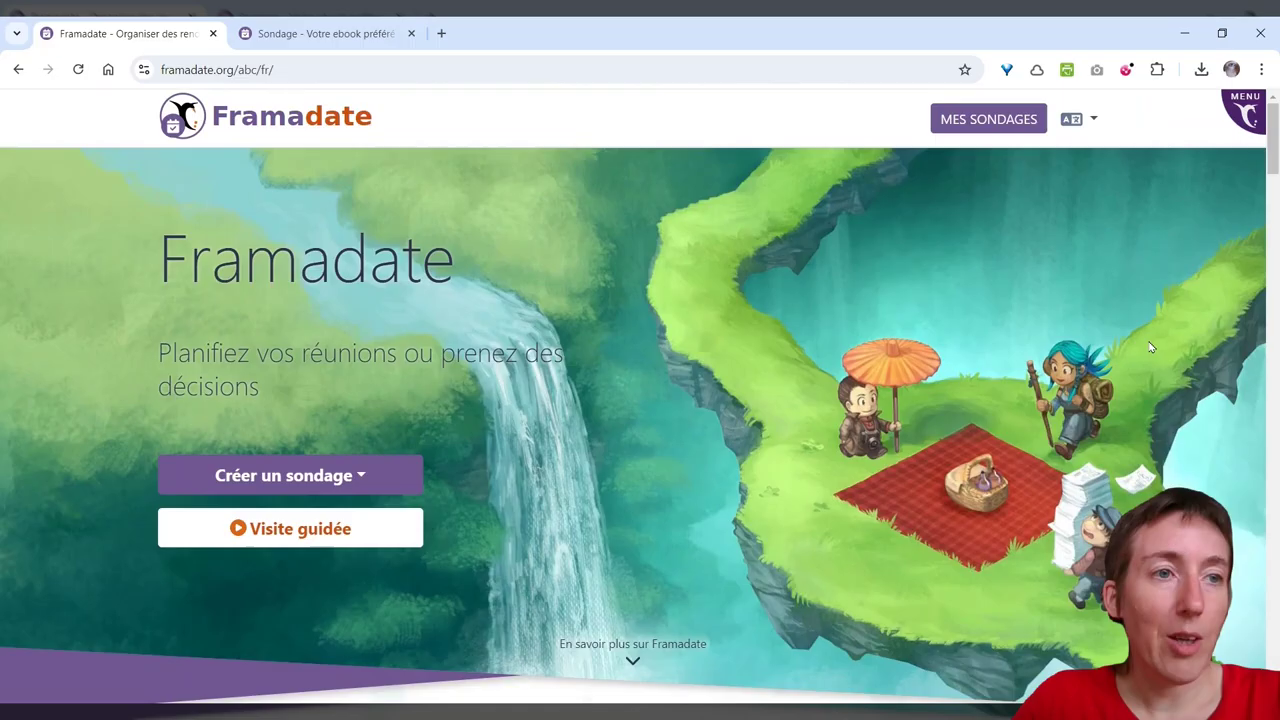